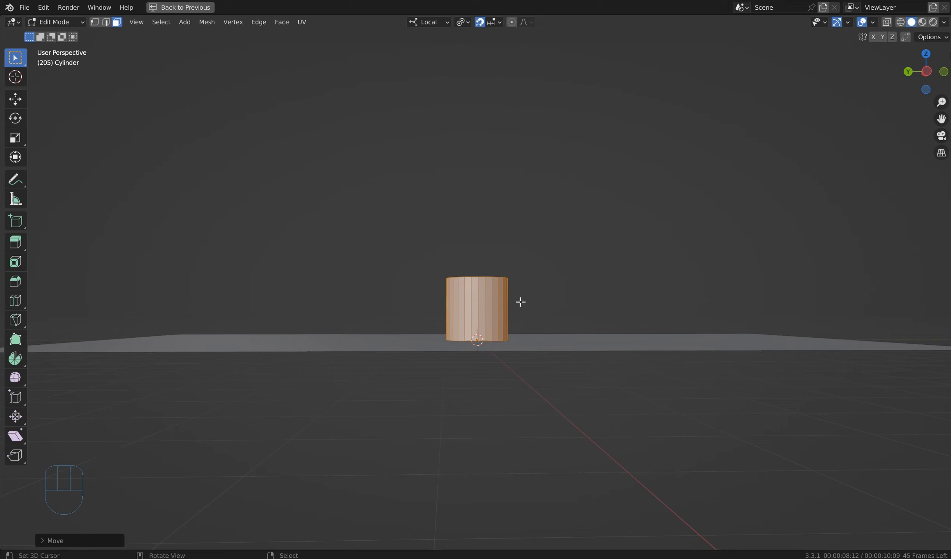
- Return the cylinder to Object Mode and try rotating it about its base origin
key(Tab)
key(r)
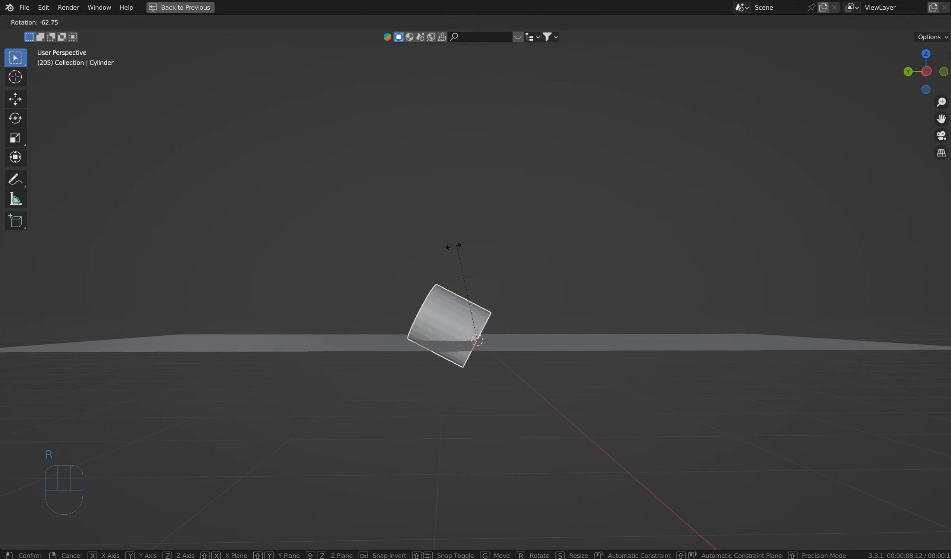
right_click(558, 247)
middle_drag(558, 247, 529, 270)
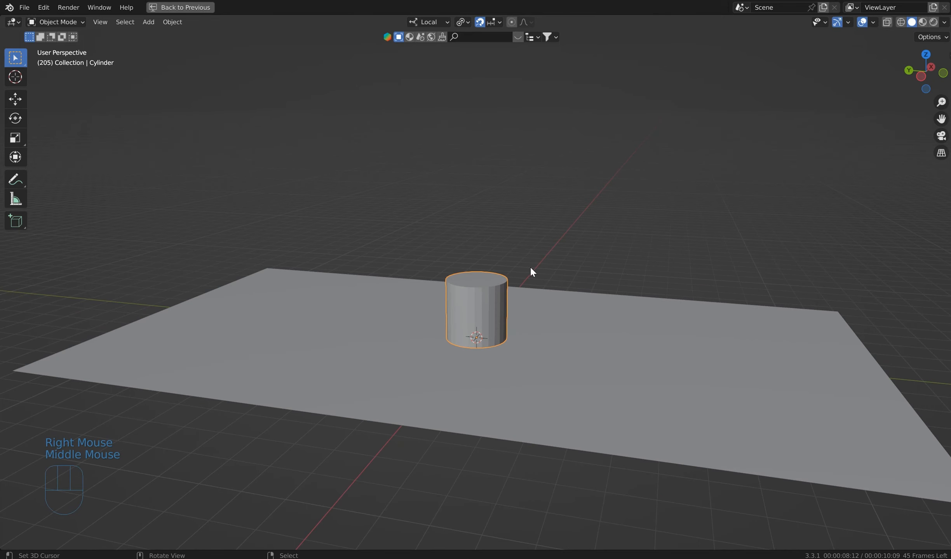
- Scale the cylinder along its local Z axis to stretch it into a tall column above the plane
key(s)
key(z)
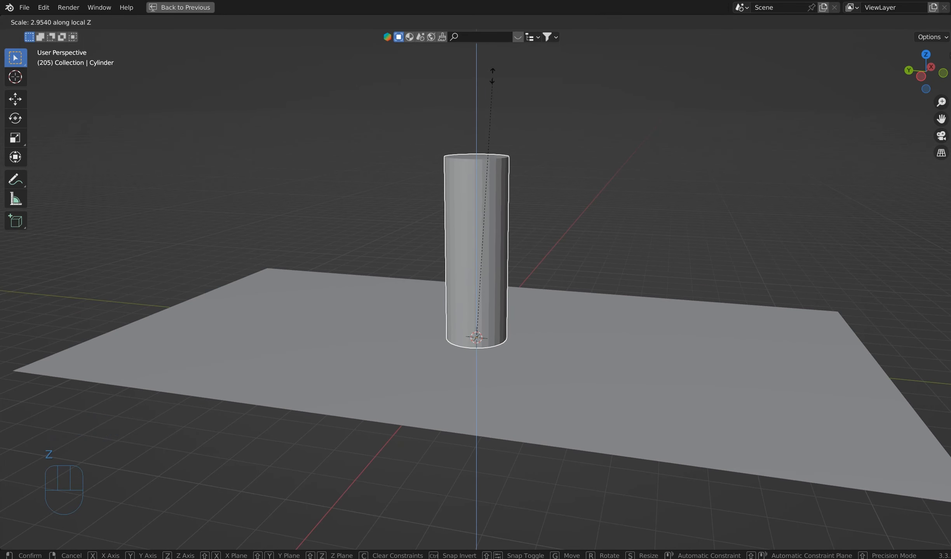
click(479, 481)
shift+middle_drag(548, 407, 522, 410)
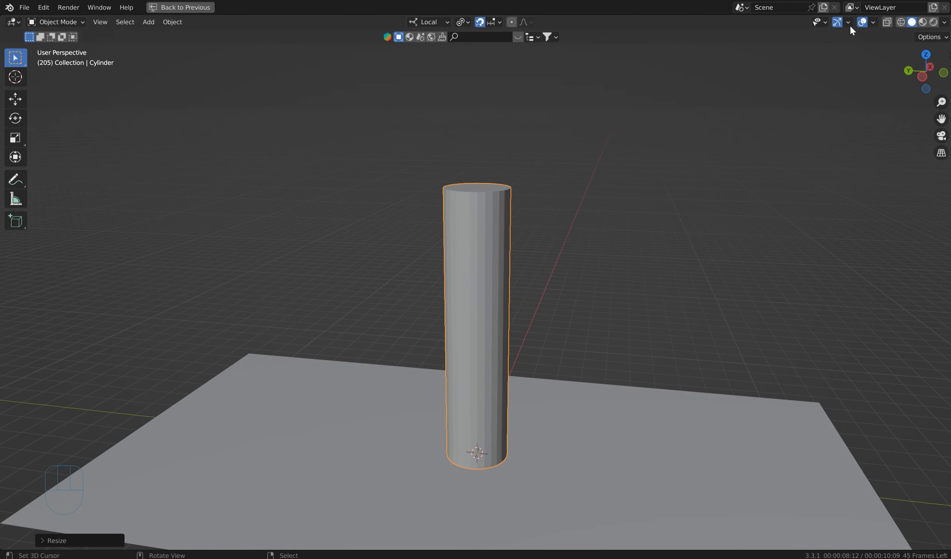
- Restore the full workspace layout and temporarily widen the reference image to examine the Tesla coil tower
click(2, 297)
key(ctrl+space)
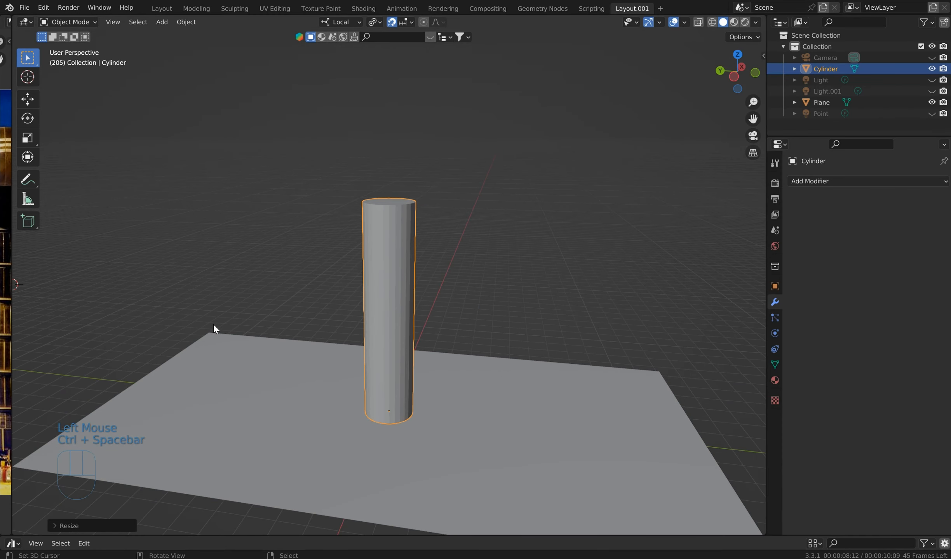
drag(10, 287, 238, 272)
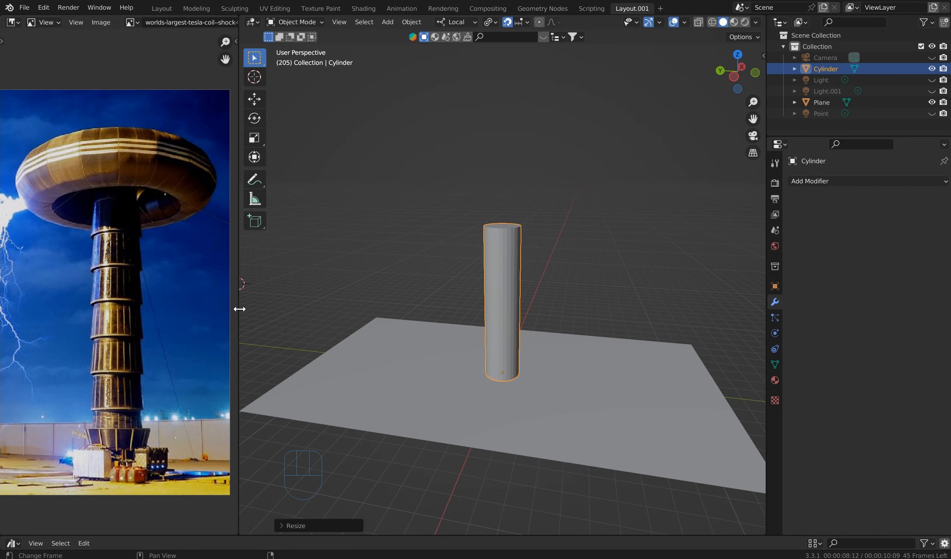
drag(238, 309, 12, 346)
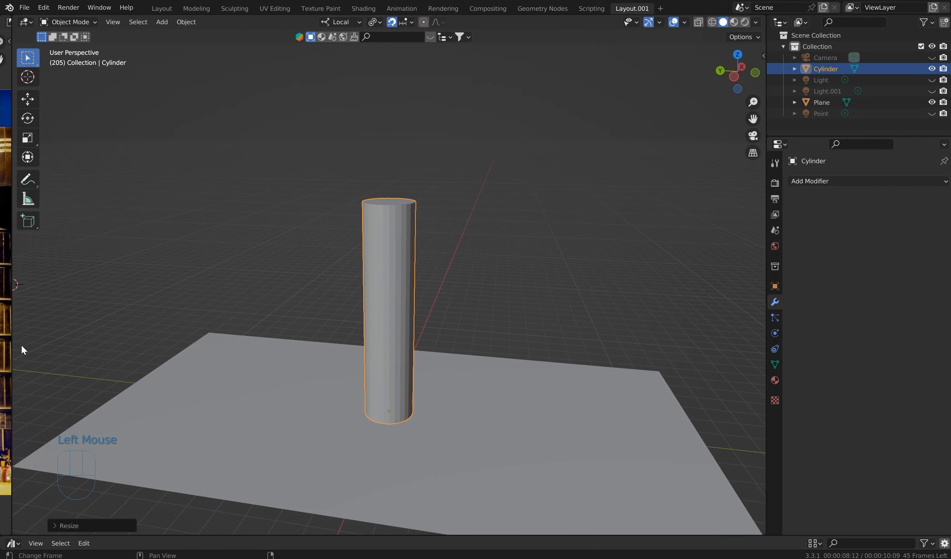
- In Edit Mode and right orthographic view, add a centred horizontal loop cut around the cylinder without sliding it
key(KP_1)
scroll(406, 345, up, 3)
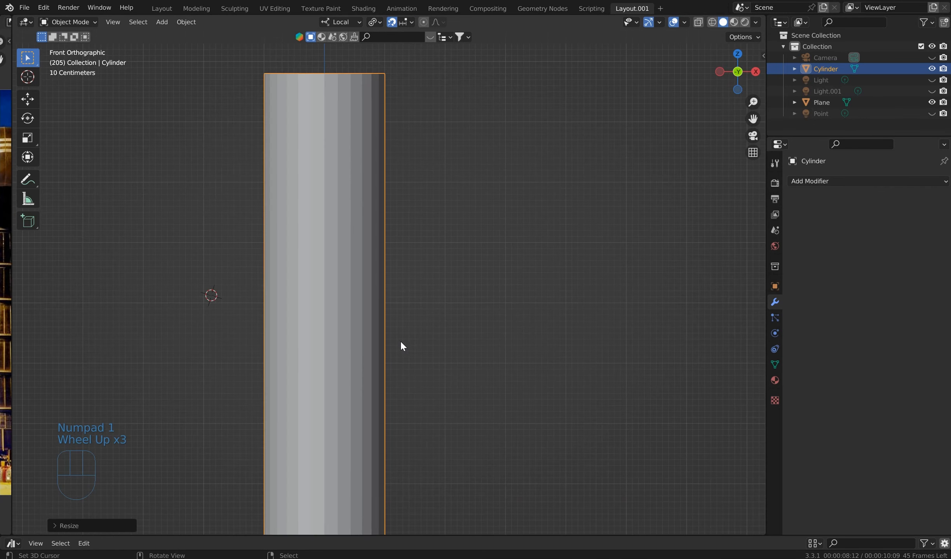
key(KP_3)
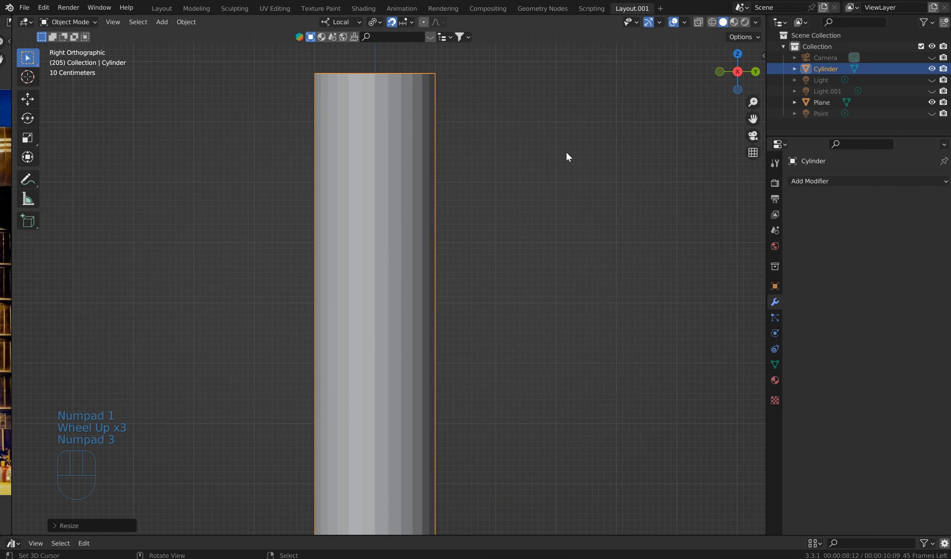
scroll(567, 156, down, 1)
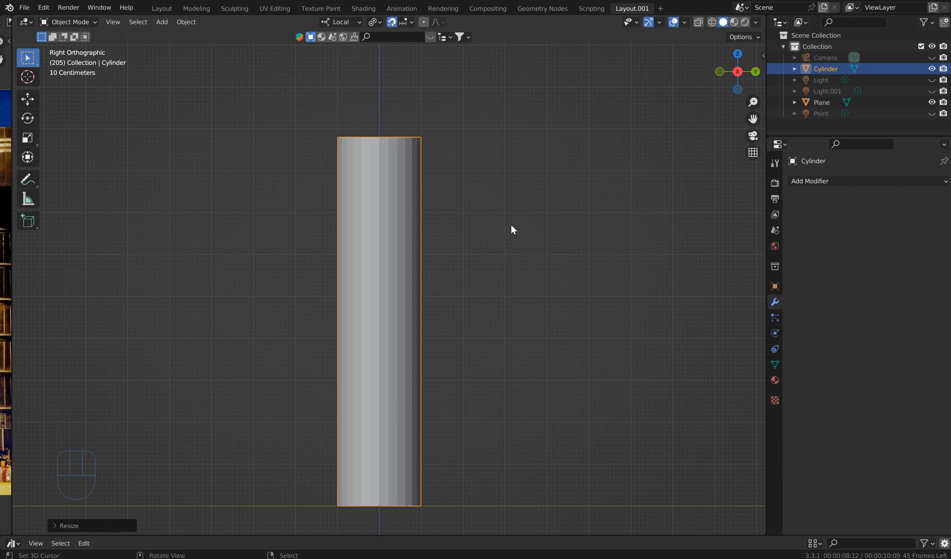
right_click(390, 260)
key(Tab)
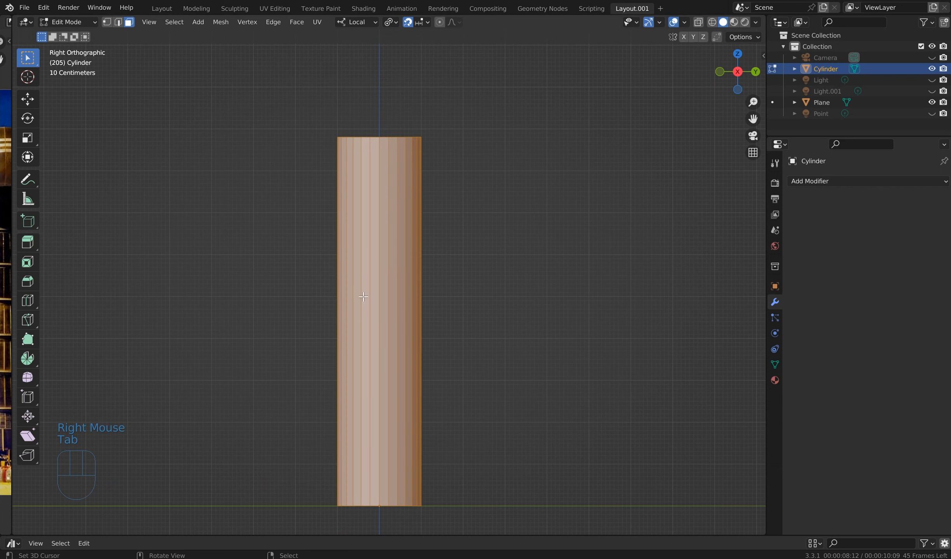
key(ctrl)
key(ctrl+r)
click(361, 324)
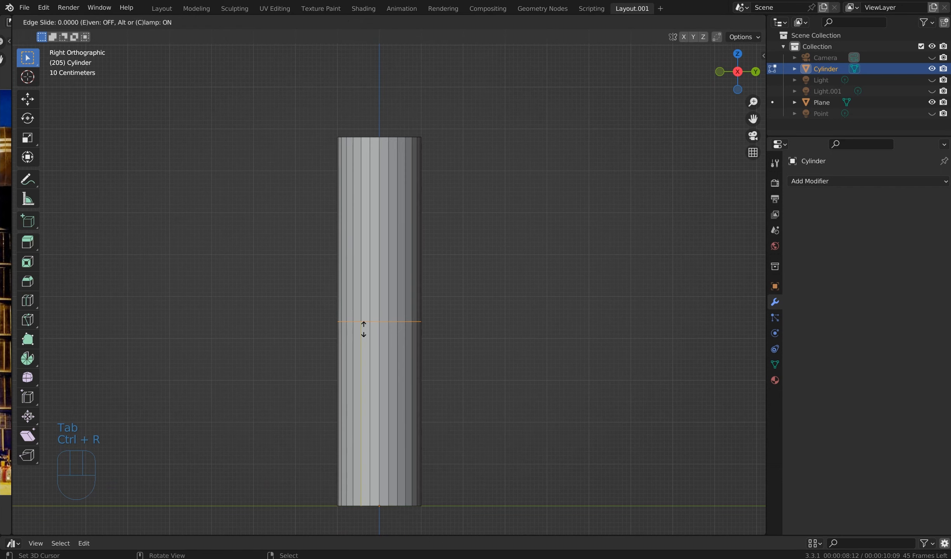
scroll(132, 481, down, 2)
right_click(402, 288)
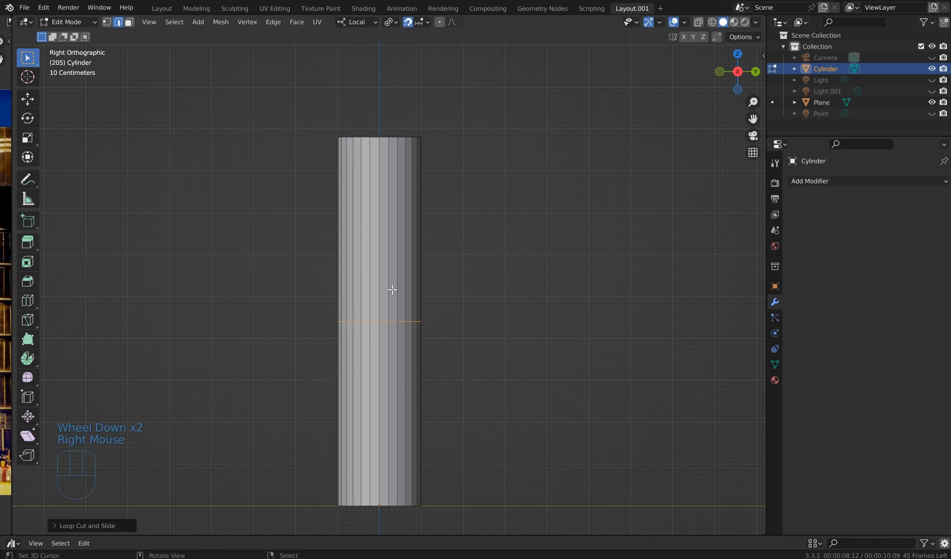
- Set the loop cut's number of cuts to 7
click(55, 524)
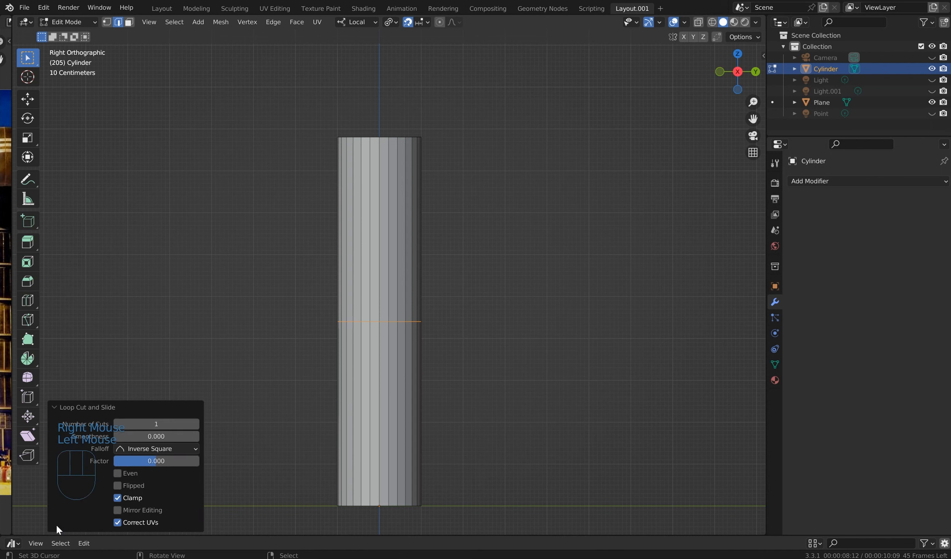
double_click(172, 424)
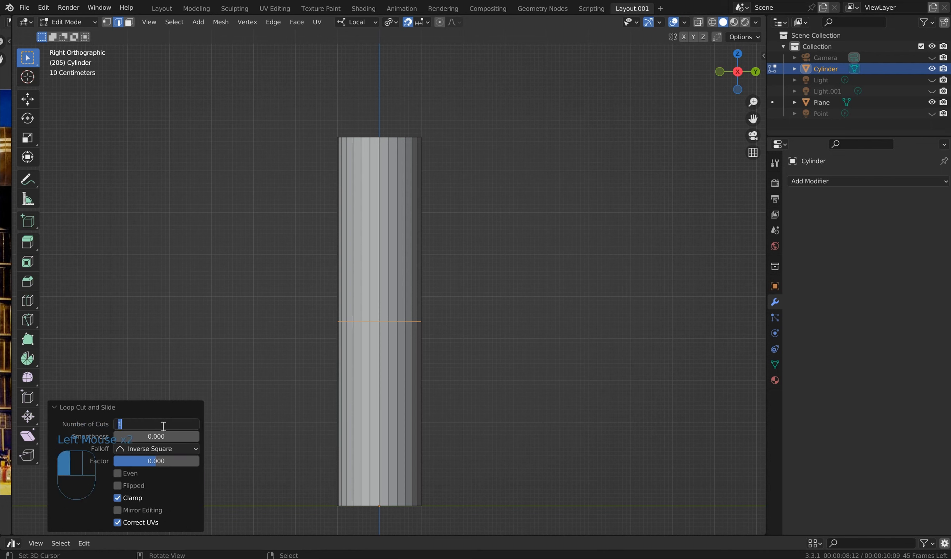
text(7)
key(Return)
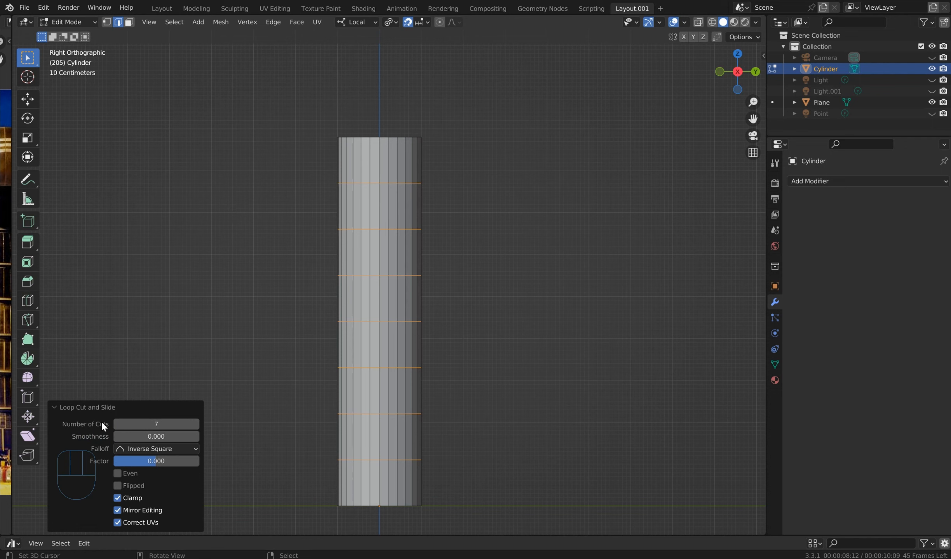
- Deselect the new edge loops and snap the 3D cursor to the world origin
click(169, 352)
right_click(170, 352)
key(shift+s)
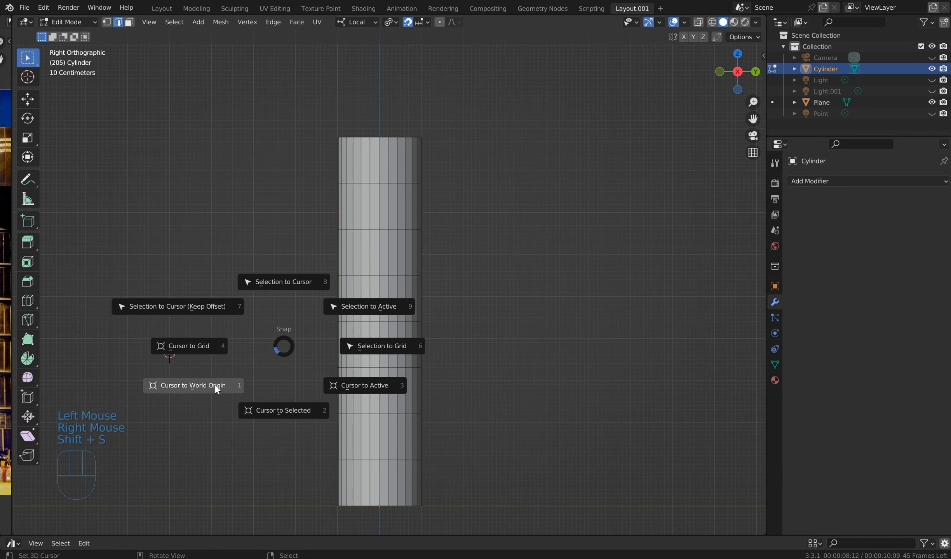
- Try to select the lowest horizontal edge loop around the cylinder
scroll(414, 340, down, 2)
middle_drag(416, 342, 406, 309)
scroll(406, 308, up, 2)
right_click(371, 164)
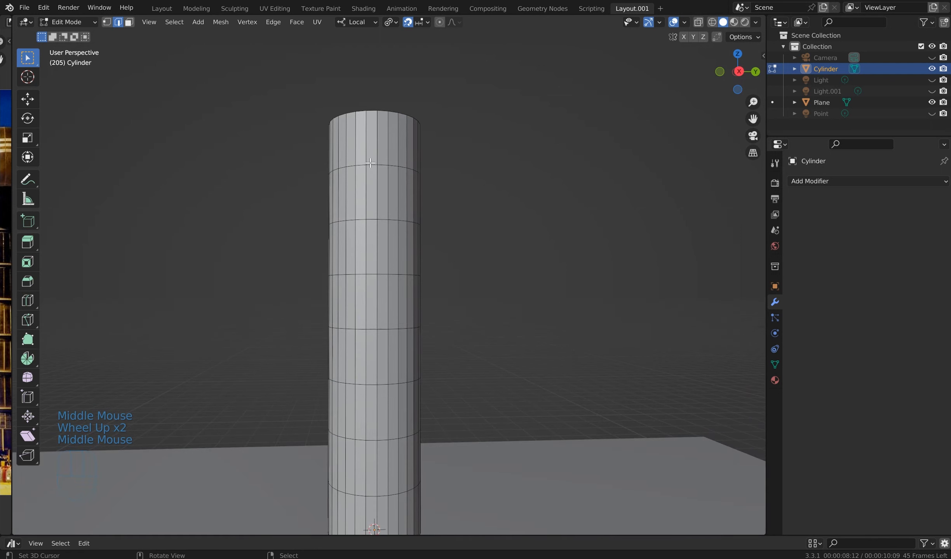
scroll(407, 196, down, 2)
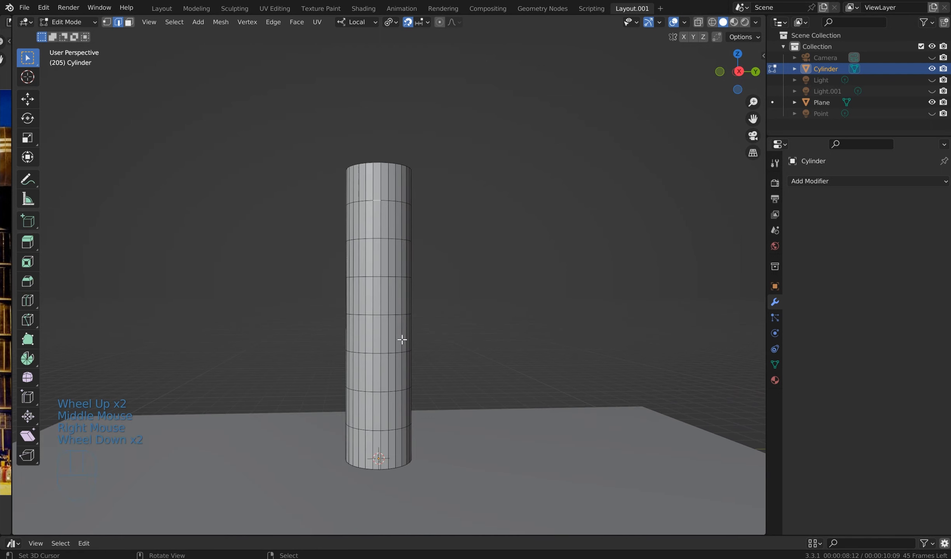
right_click(376, 434)
alt+shift+right_click(376, 431)
alt+shift+right_click(375, 432)
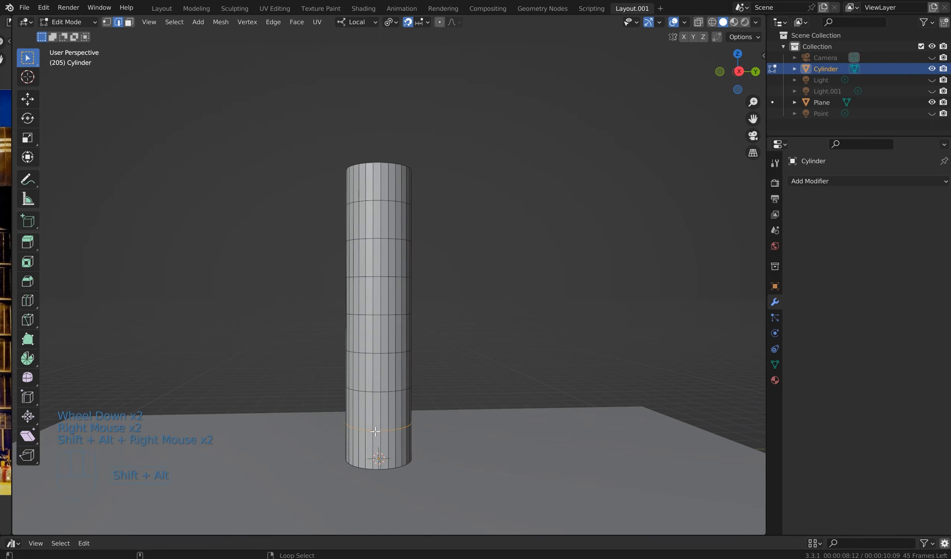
right_click(376, 430)
- Select the six horizontal edge loops above the lowest one on the cylinder
alt+shift+right_click(376, 392)
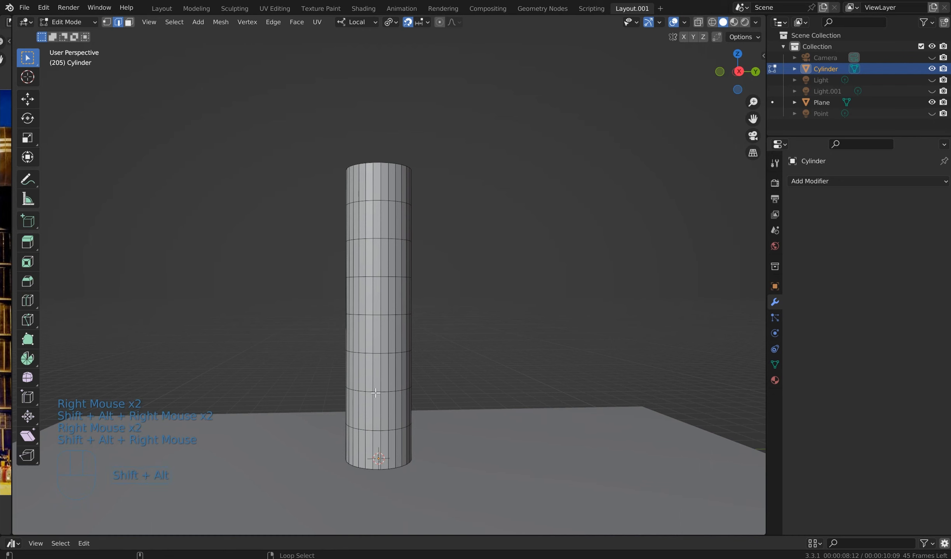
alt+shift+right_click(377, 337)
alt+shift+right_click(376, 314)
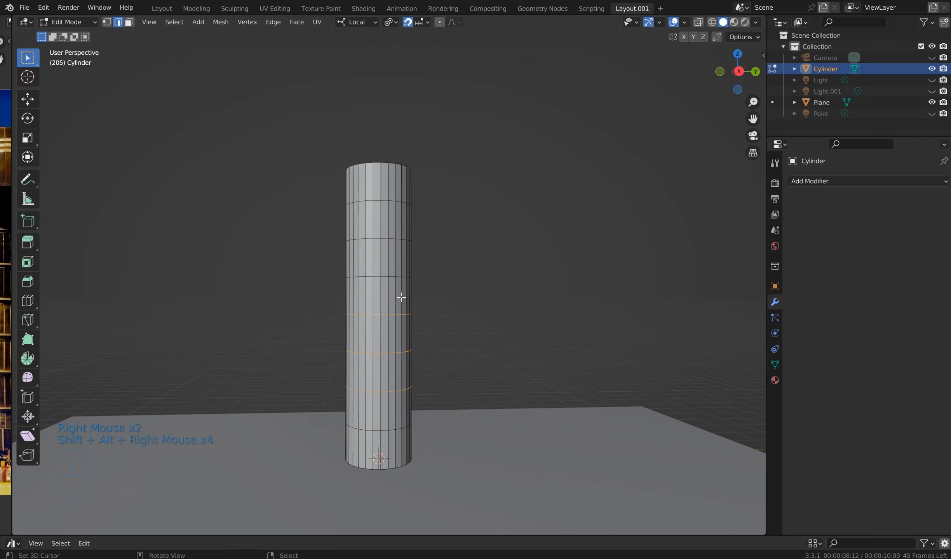
scroll(388, 289, up, 3)
alt+shift+right_click(365, 274)
alt+shift+right_click(359, 192)
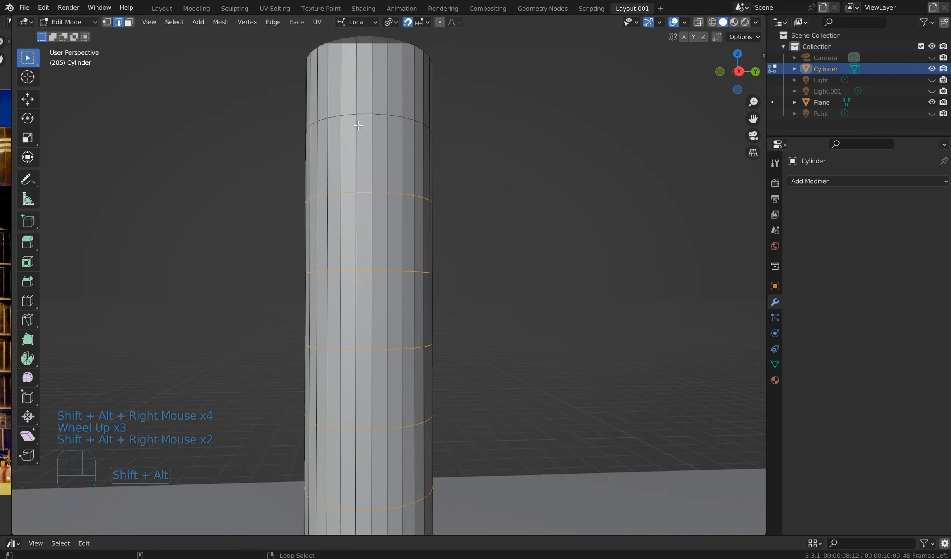
alt+shift+right_click(359, 113)
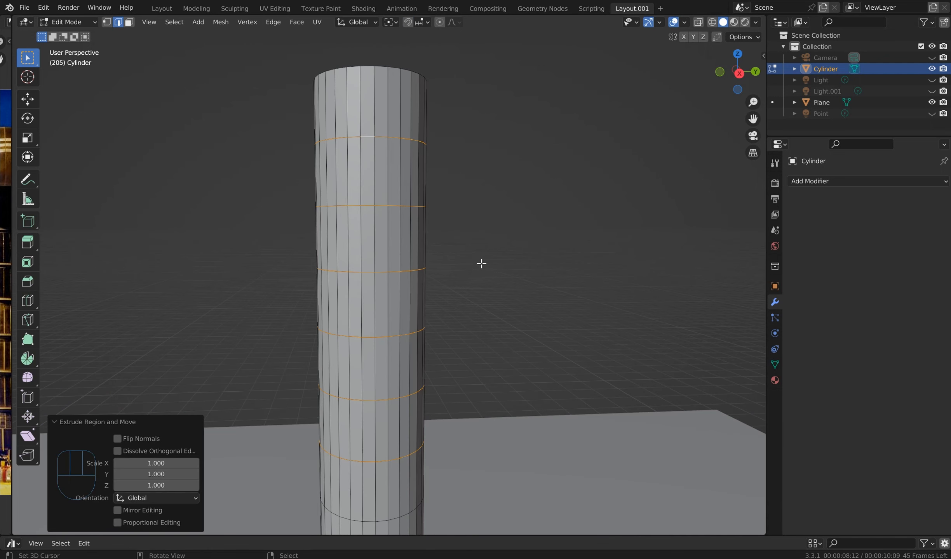
- Extrude the six selected edge loops and scale them outward by about 1.355 in right orthographic view
middle_drag(482, 264, 436, 249)
key(KP_3)
scroll(436, 248, down, 2)
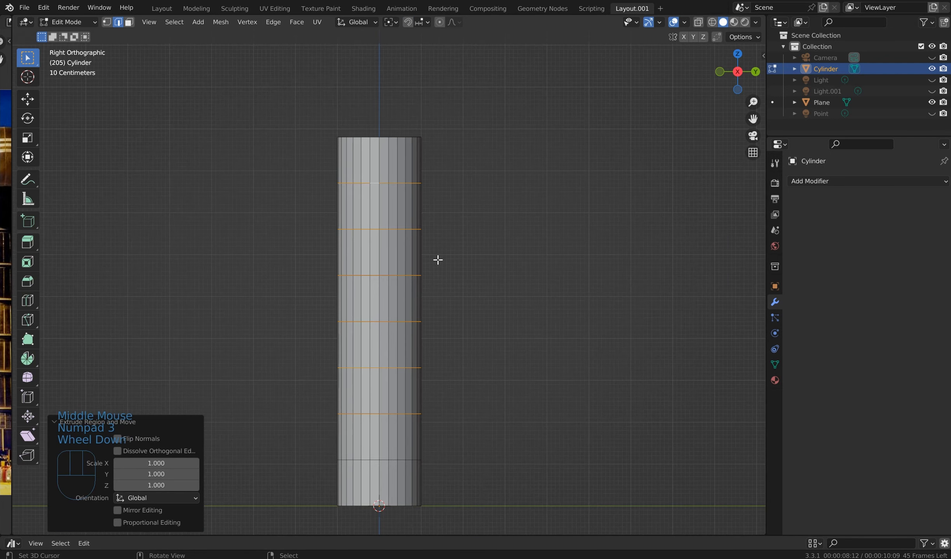
key(e)
key(s)
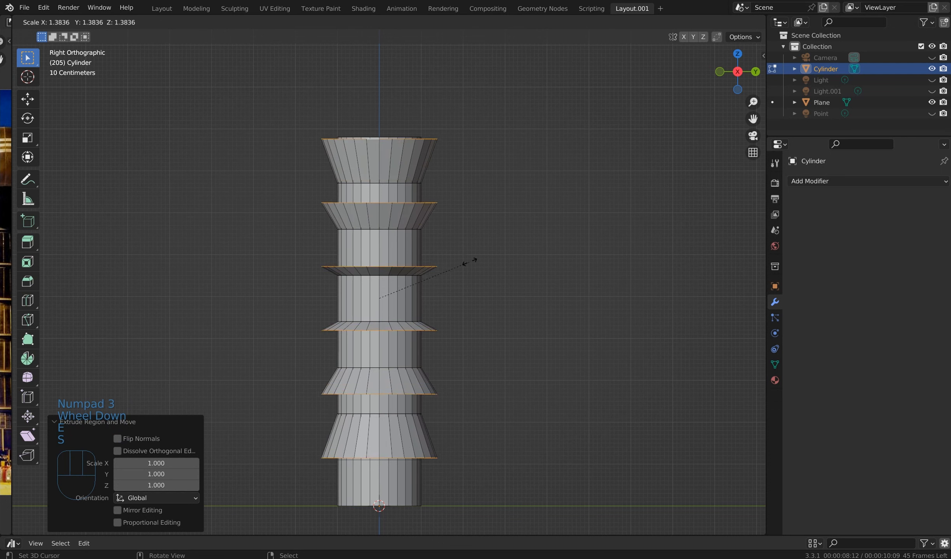
click(466, 261)
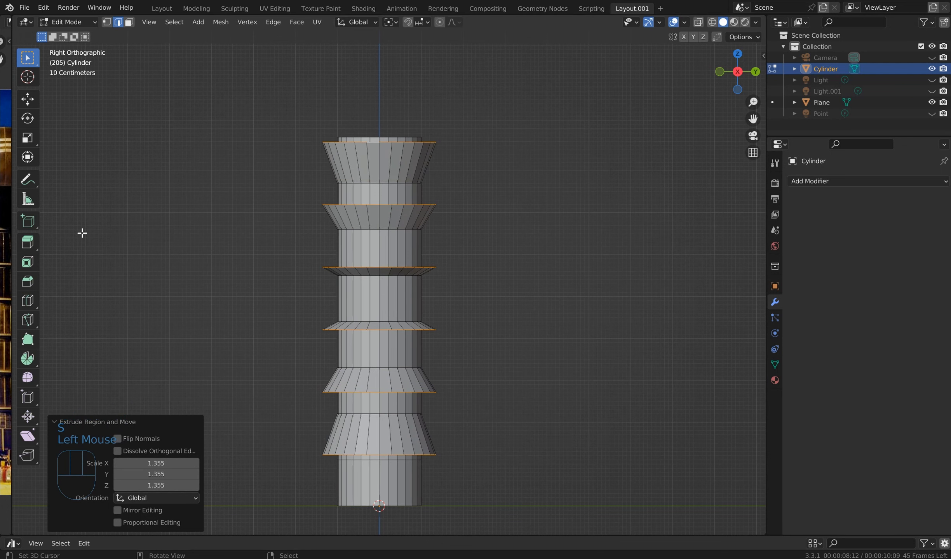
- Compare the cylinder's extruded rings with the ring sections on the Tesla coil reference image
drag(9, 219, 265, 221)
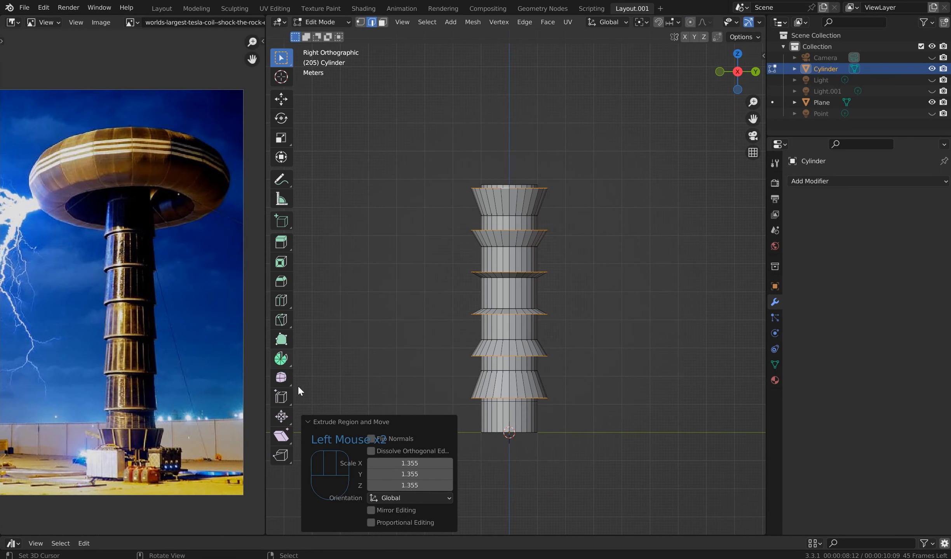
click(311, 420)
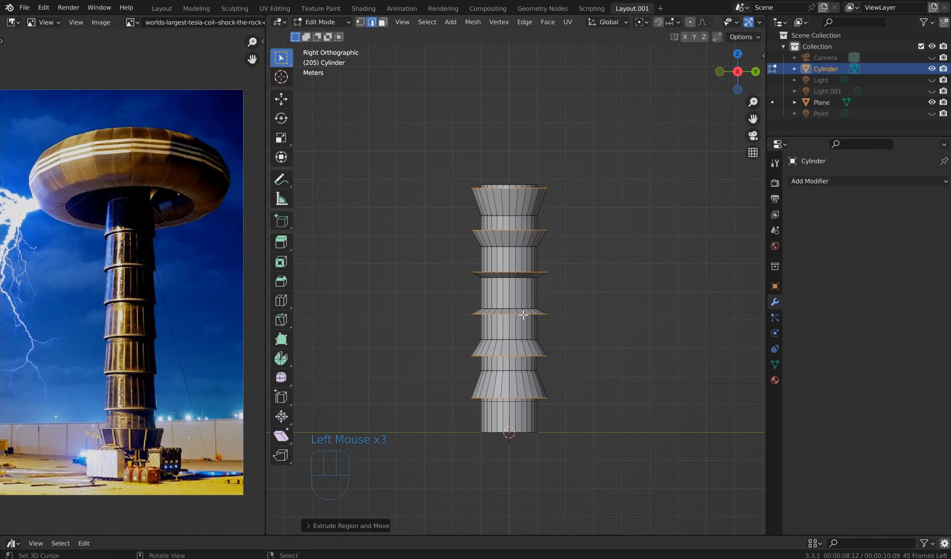
scroll(606, 308, up, 3)
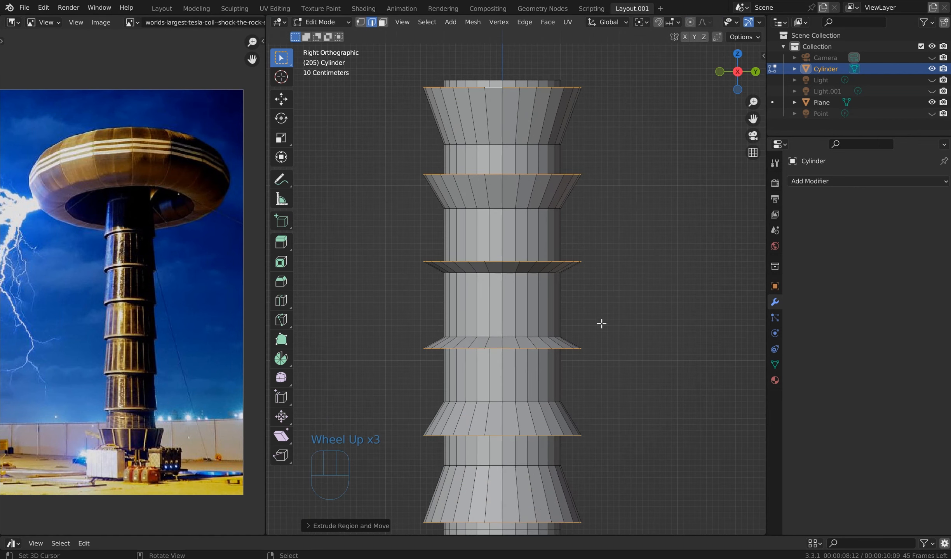
shift+middle_drag(600, 325, 597, 293)
scroll(597, 292, down, 2)
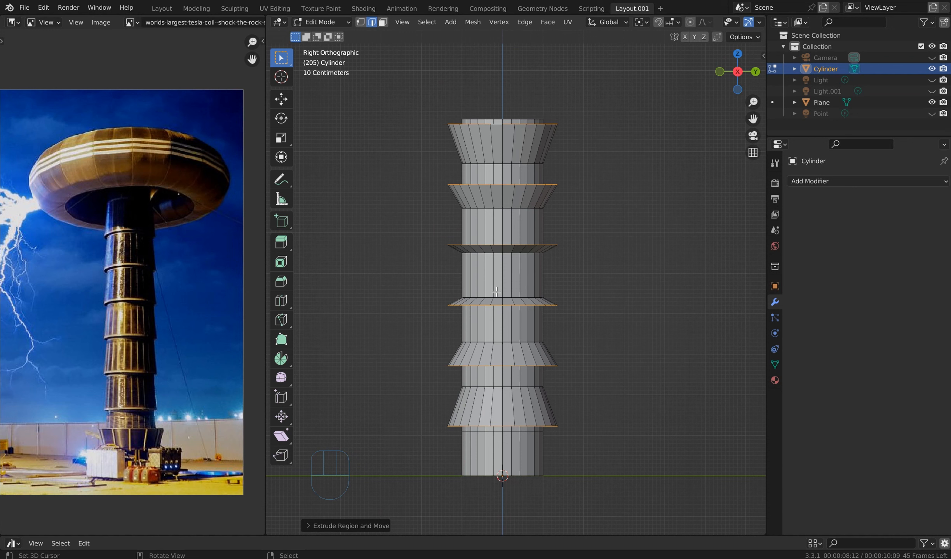
middle_drag(575, 275, 526, 256)
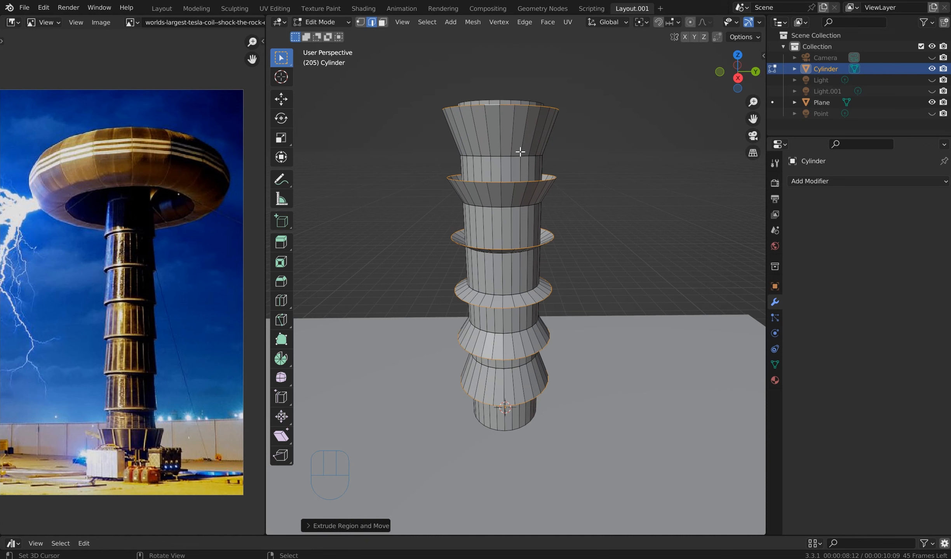
- Shrink the reference image area again and set the transform orientation to Local
drag(263, 112, 11, 113)
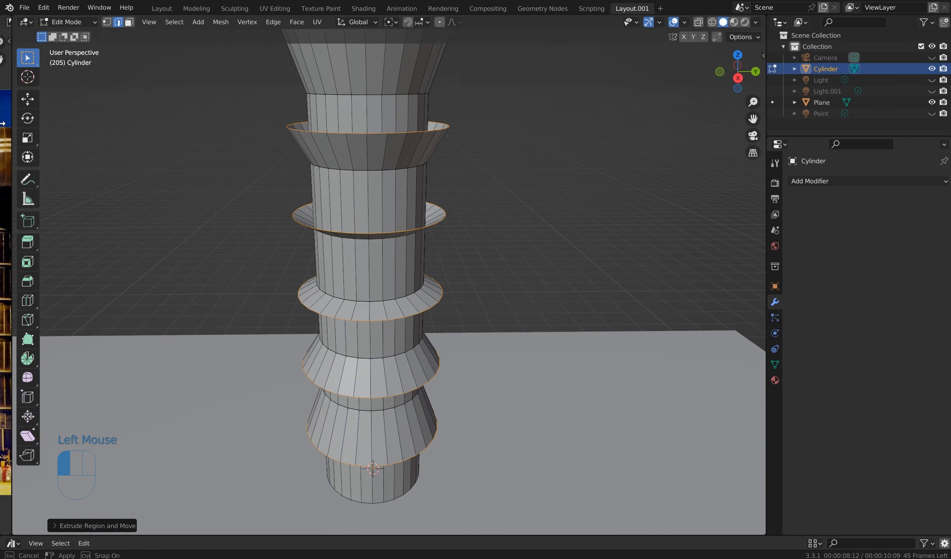
click(375, 22)
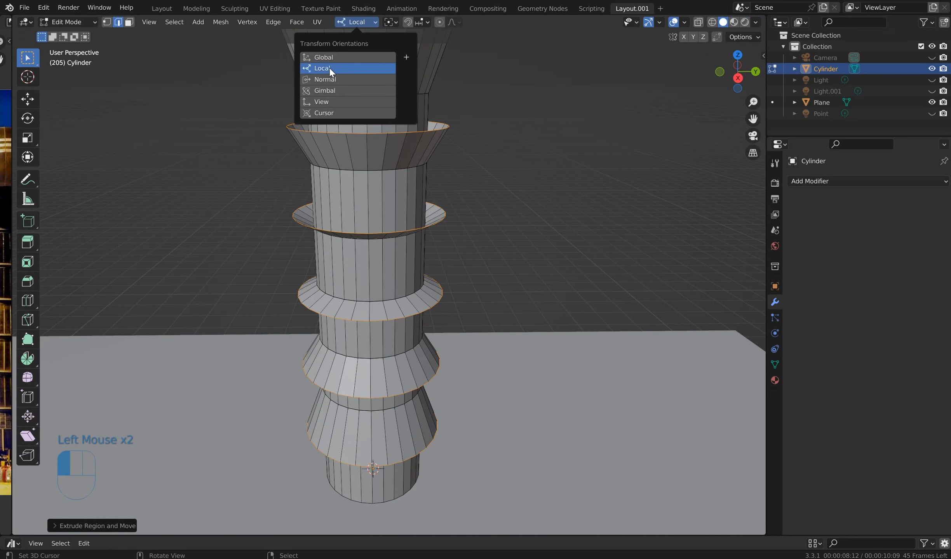
click(313, 65)
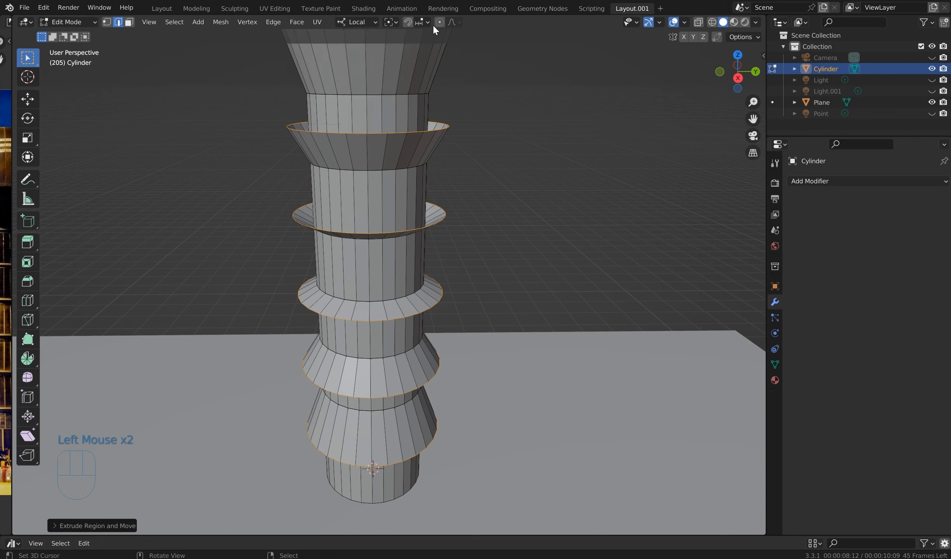
- Set the transform pivot point to Individual Origins
click(391, 22)
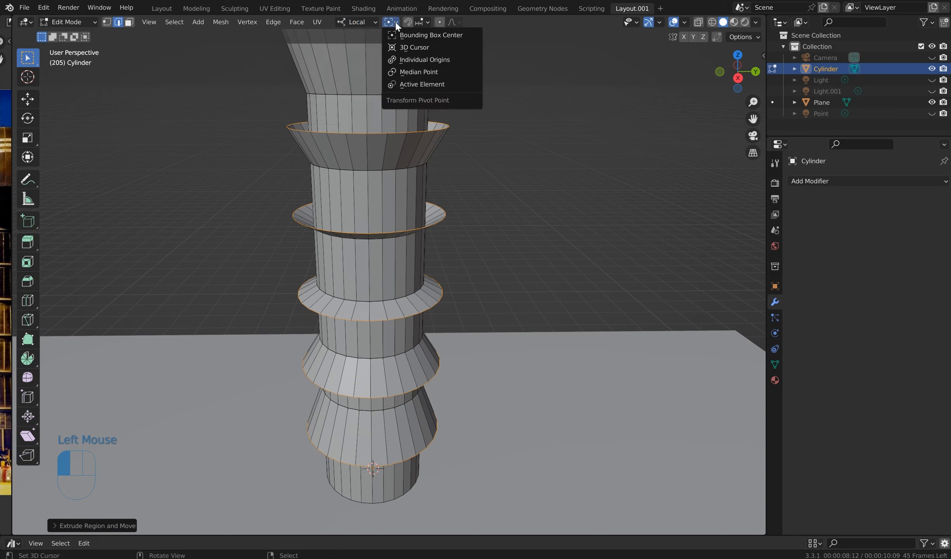
click(435, 59)
key(period)
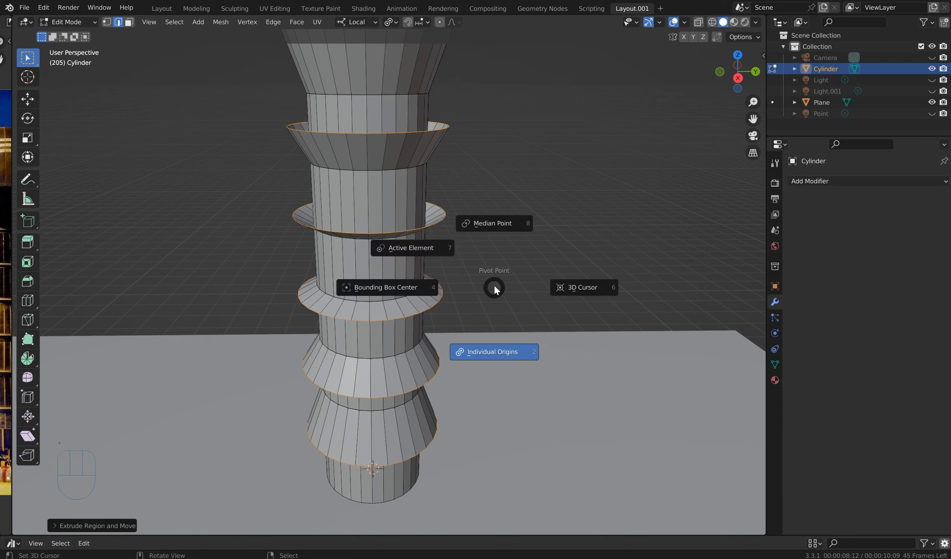
click(493, 350)
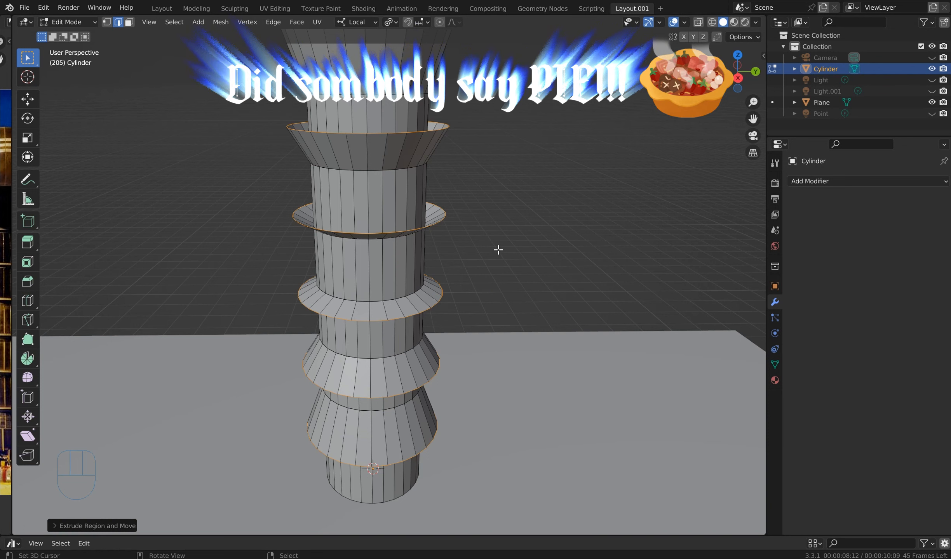
- Undo the flared ring extrusion, then extrude the six edge loops again and scale them outward by about 1.15
key(ctrl+z)
key(ctrl+z)
middle_drag(499, 251, 493, 245)
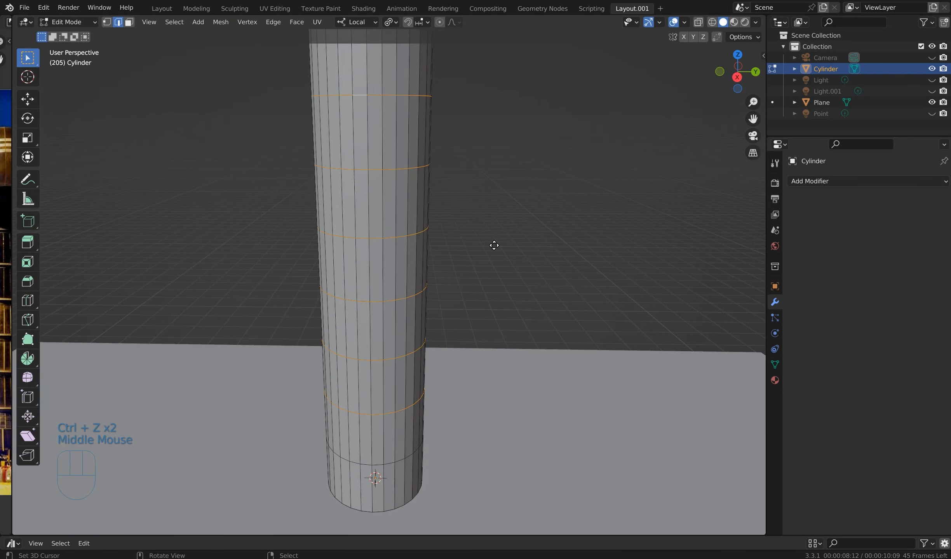
key(e)
key(s)
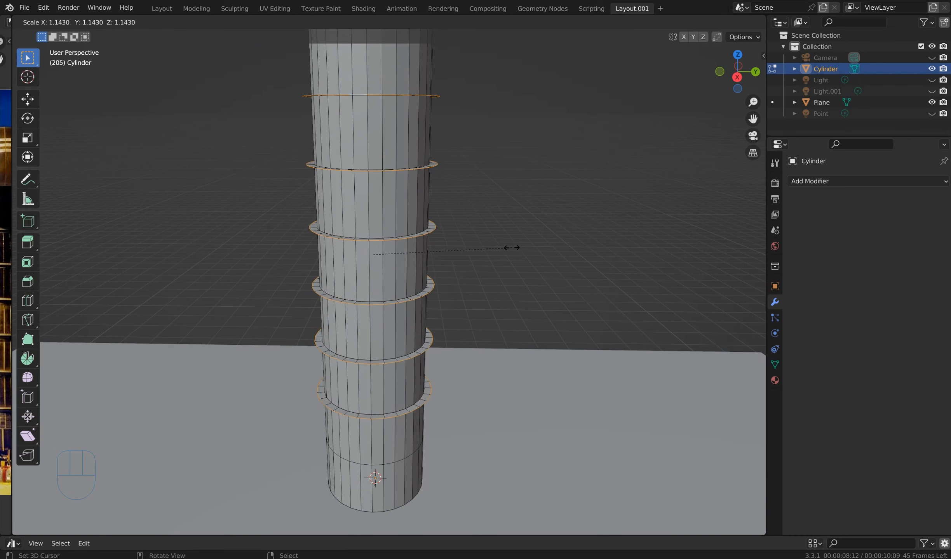
click(516, 249)
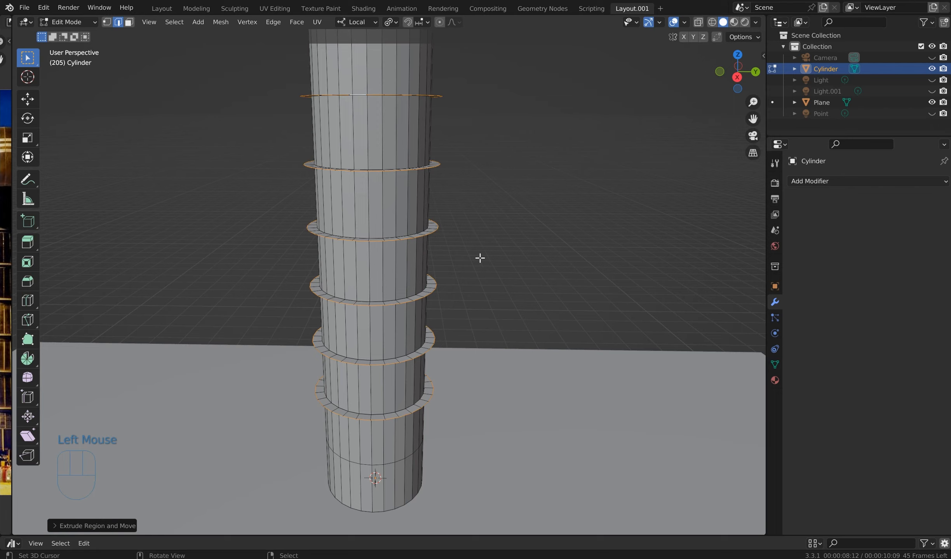
- Lower the six extruded ring edges by about 0.7 m along local Z to form overlapping skirts
middle_drag(480, 258, 475, 221)
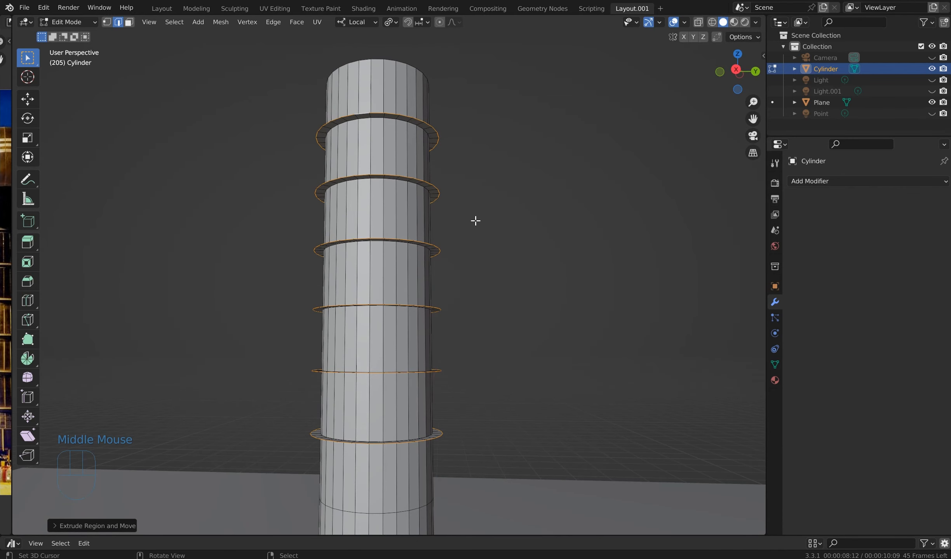
key(g)
key(z)
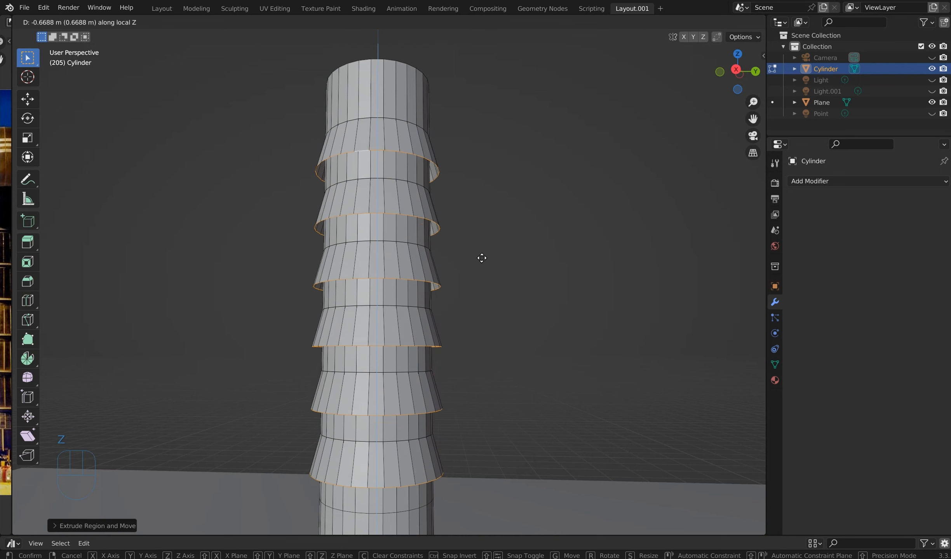
click(482, 265)
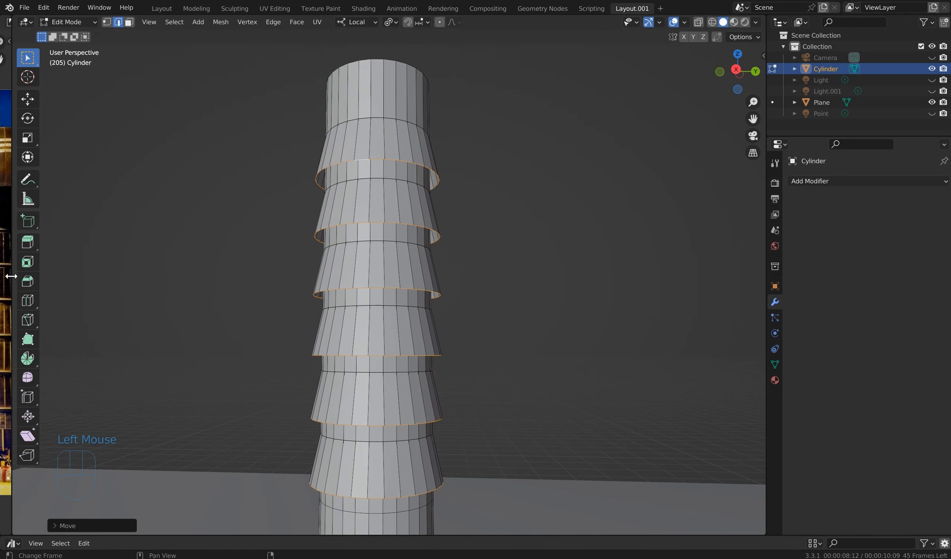
- Compare the skirts with the tower sections in the reference image and lower their rims about 0.3 m further along local Z
drag(10, 275, 181, 274)
scroll(88, 266, up, 3)
scroll(87, 266, up, 2)
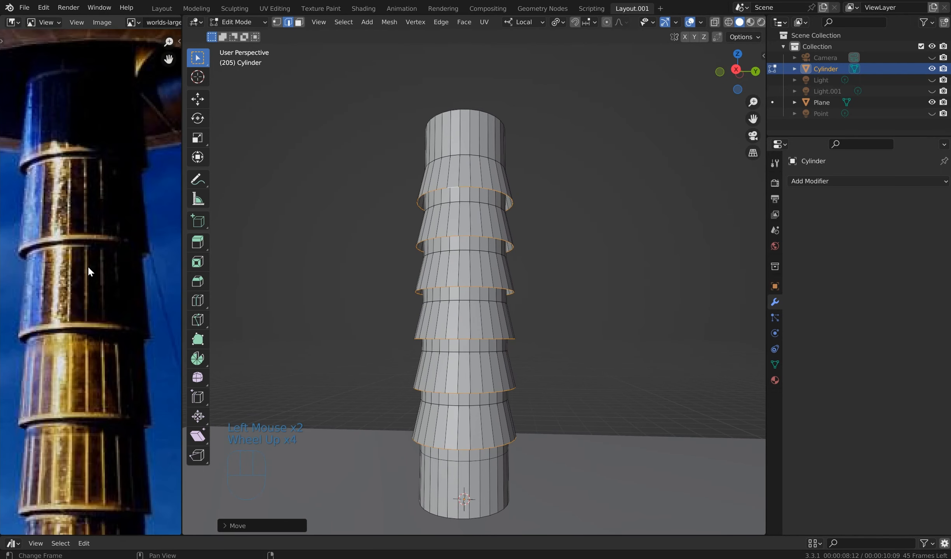
middle_drag(58, 260, 133, 274)
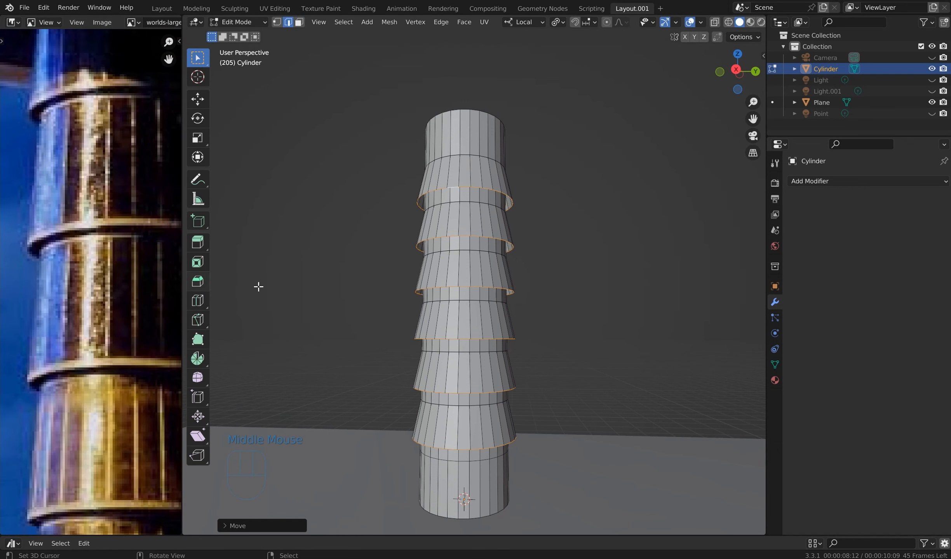
scroll(311, 288, down, 1)
key(g)
key(z)
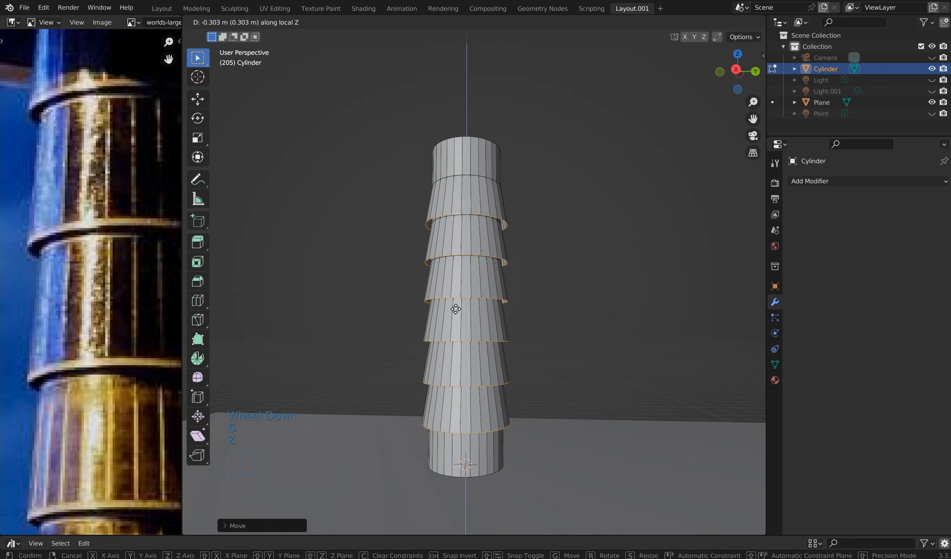
click(453, 314)
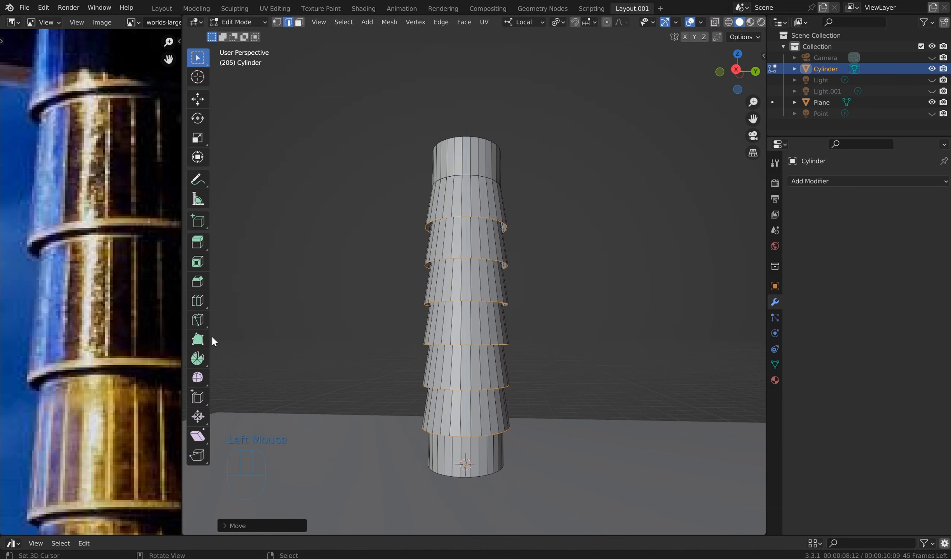
- Examine the flared base of the tower in the reference image
drag(184, 320, 206, 312)
scroll(133, 357, down, 3)
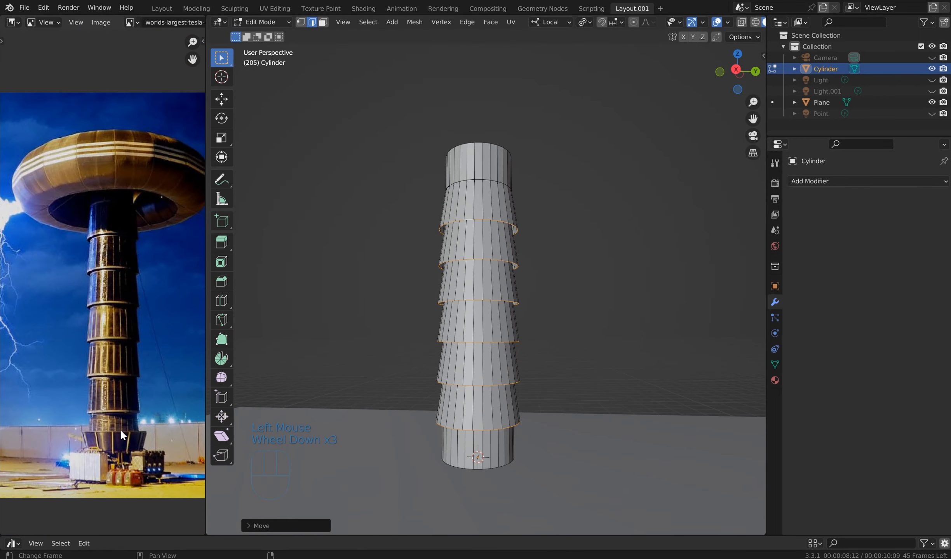
scroll(121, 432, up, 2)
shift+scroll(121, 431, up, 1)
shift+middle_drag(121, 432, 98, 352)
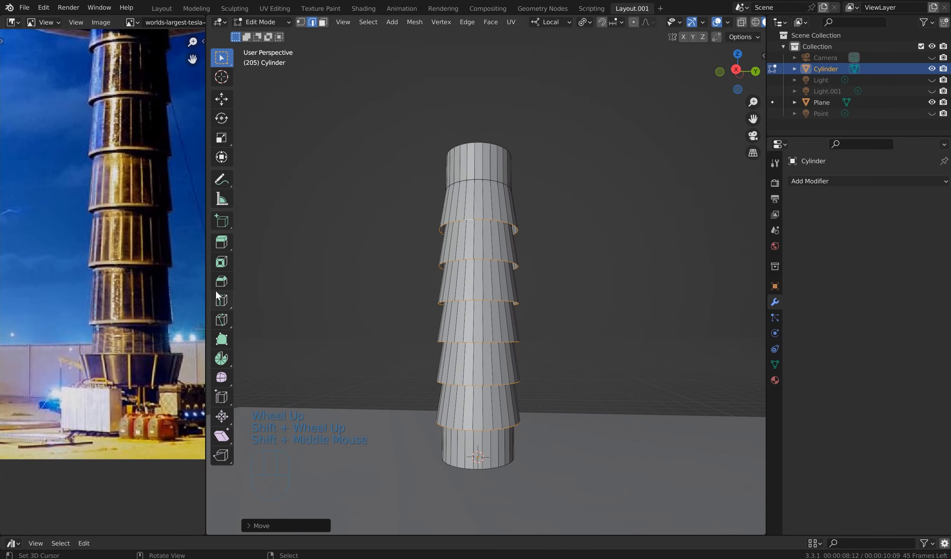
drag(207, 290, 12, 291)
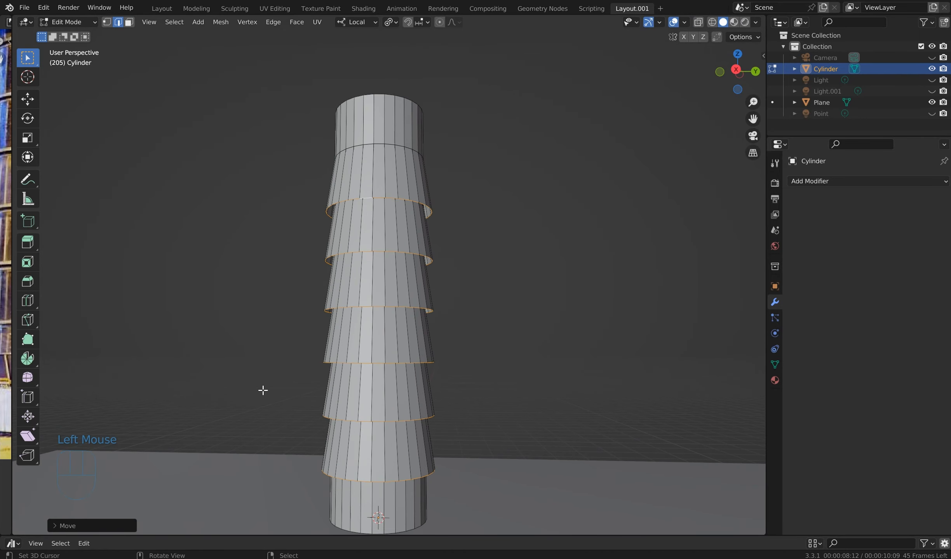
- Extrude the cylinder's bottom edge loop and scale it outward by about 1.6 in a maximized viewport
key(ctrl+space)
scroll(575, 406, down, 3)
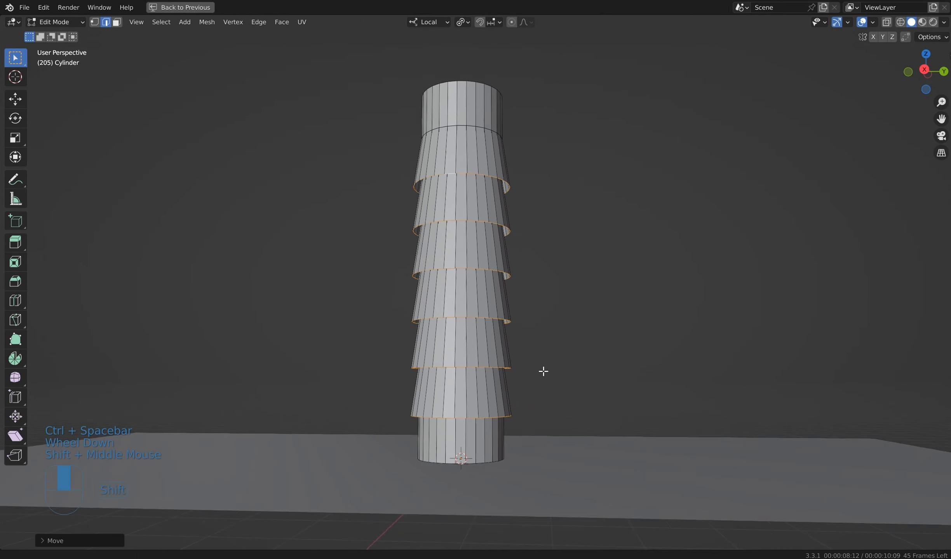
shift+middle_drag(543, 374, 520, 421)
right_click(477, 443)
alt+shift+right_click(477, 443)
alt+shift+right_click(477, 443)
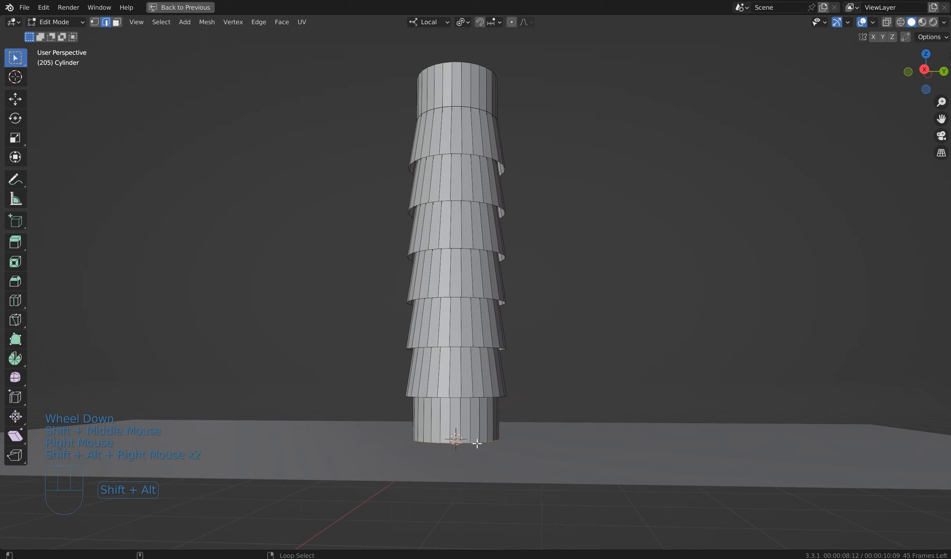
key(e)
key(s)
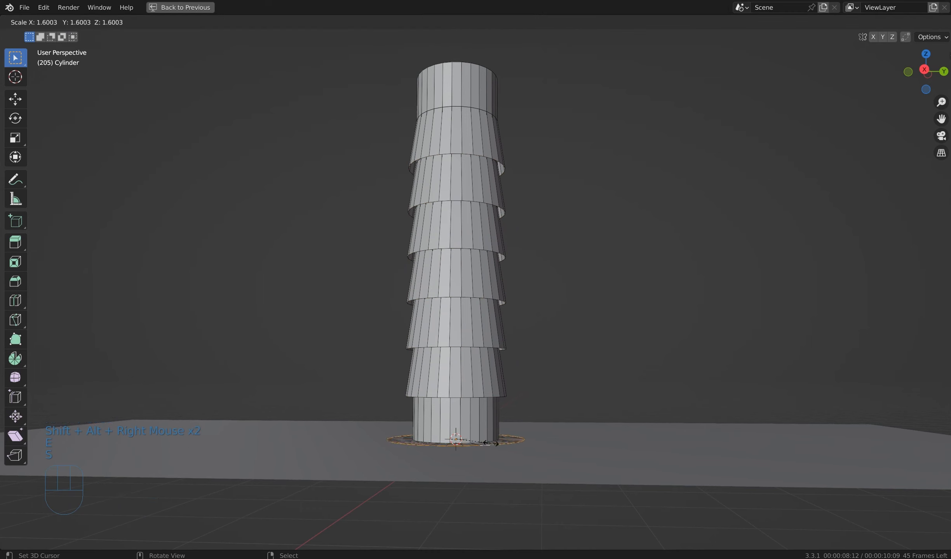
click(489, 445)
- Raise the extruded base rim about 1.2 m along local Z and return to Object Mode
key(g)
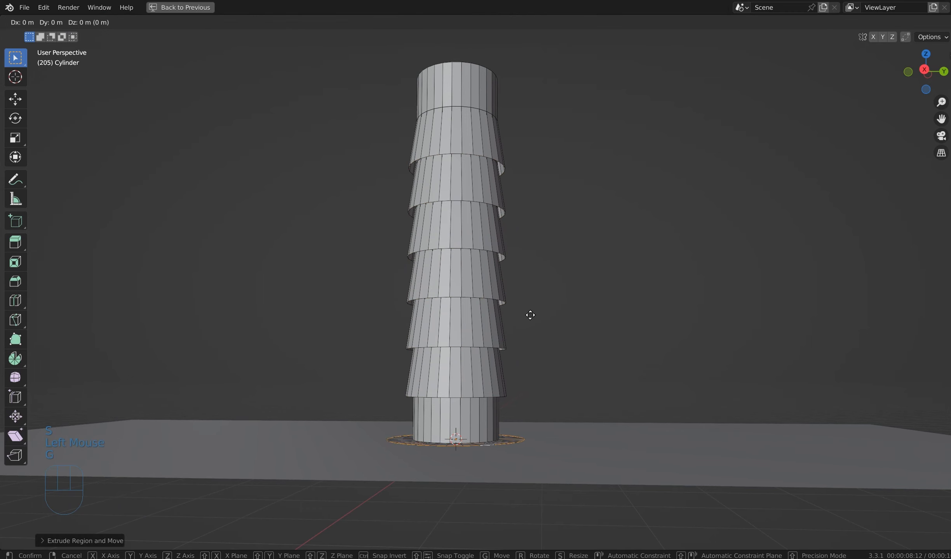
key(z)
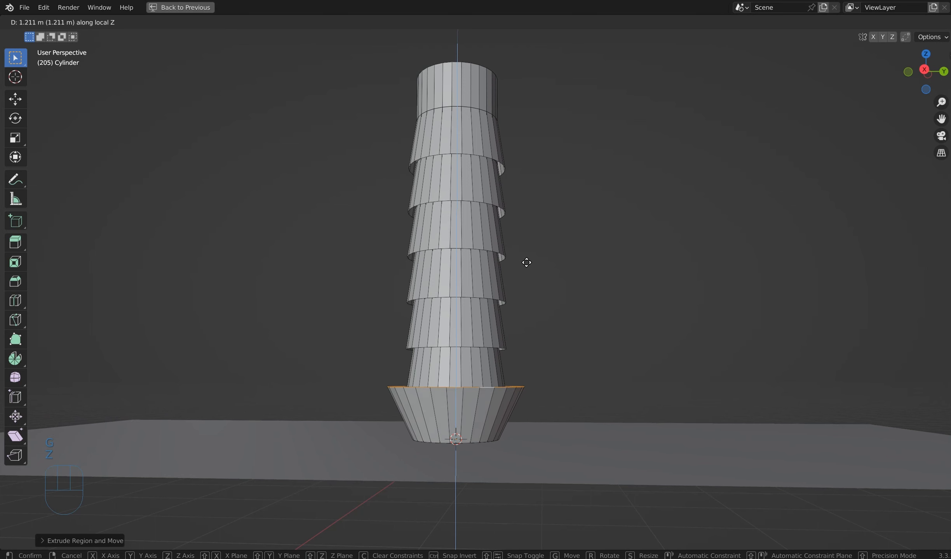
click(526, 264)
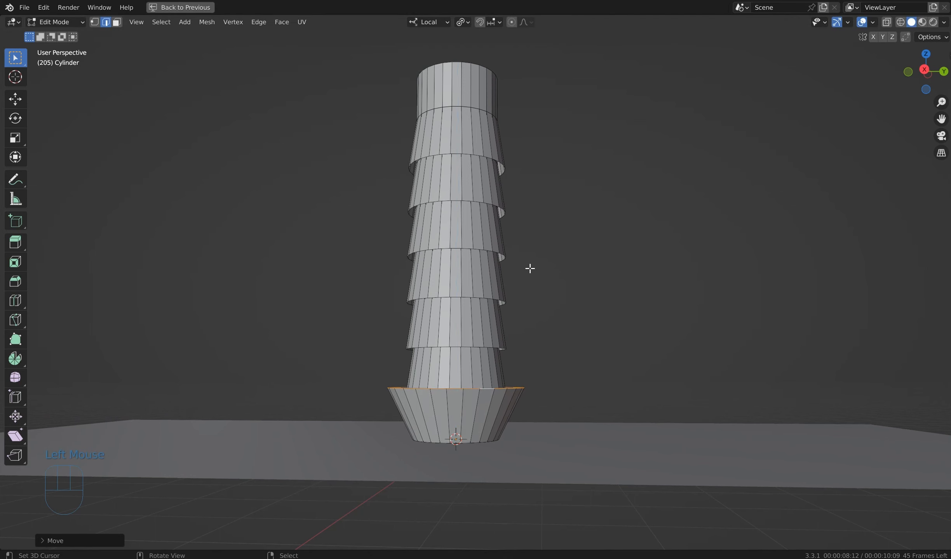
middle_drag(518, 252, 525, 273)
key(Tab)
scroll(544, 295, down, 1)
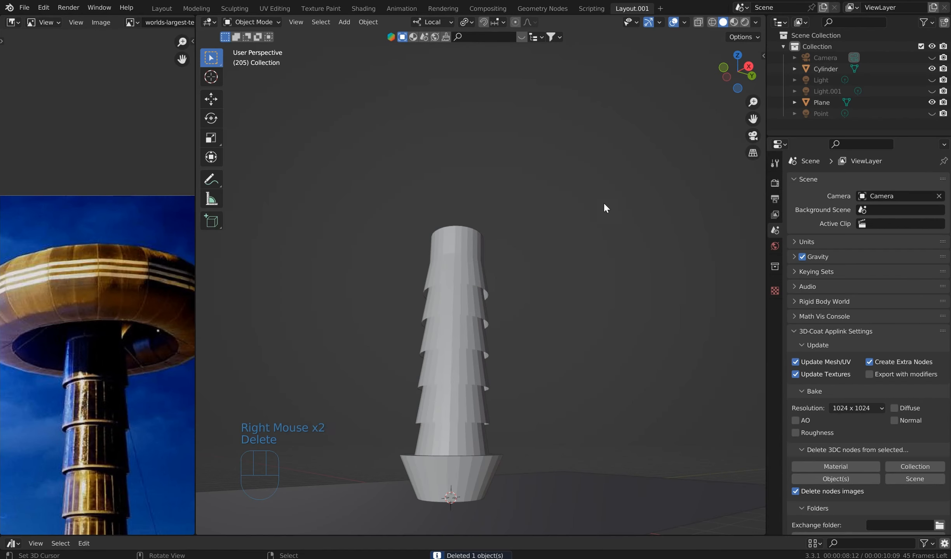
- Review the tower's top ring in the reference image and add a Supertoroid mesh at the world origin
middle_drag(604, 204, 590, 263)
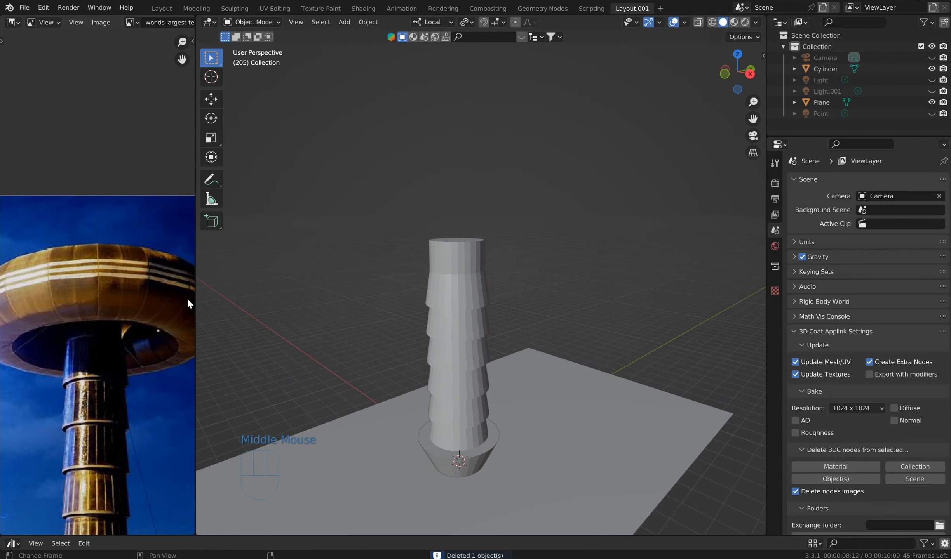
middle_drag(122, 250, 129, 263)
scroll(48, 283, up, 2)
scroll(47, 283, down, 2)
scroll(48, 283, up, 1)
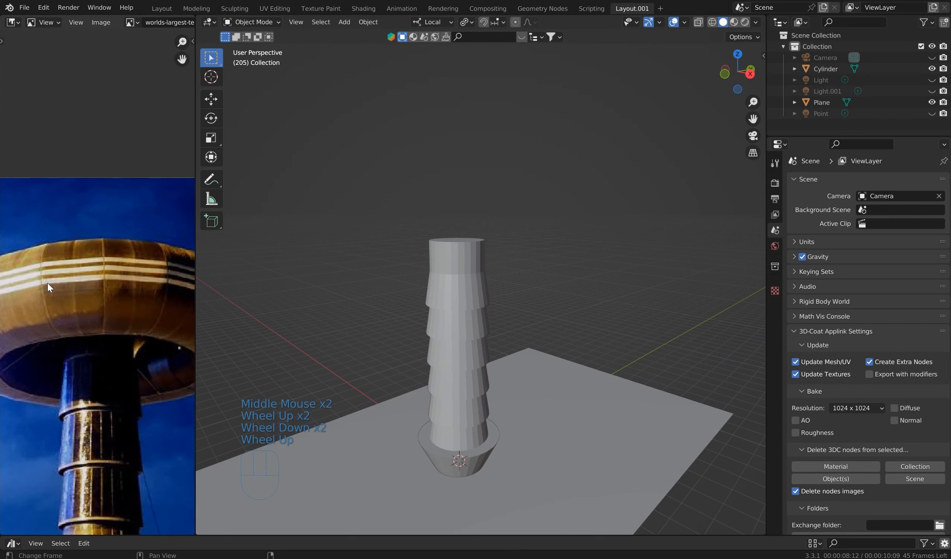
key(shift+a)
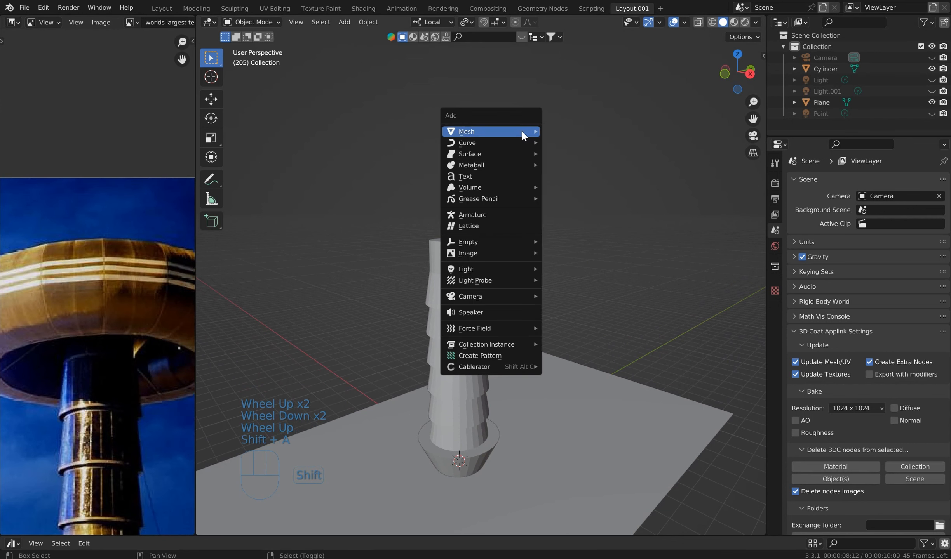
mouse_move(522, 132)
mouse_move(603, 323)
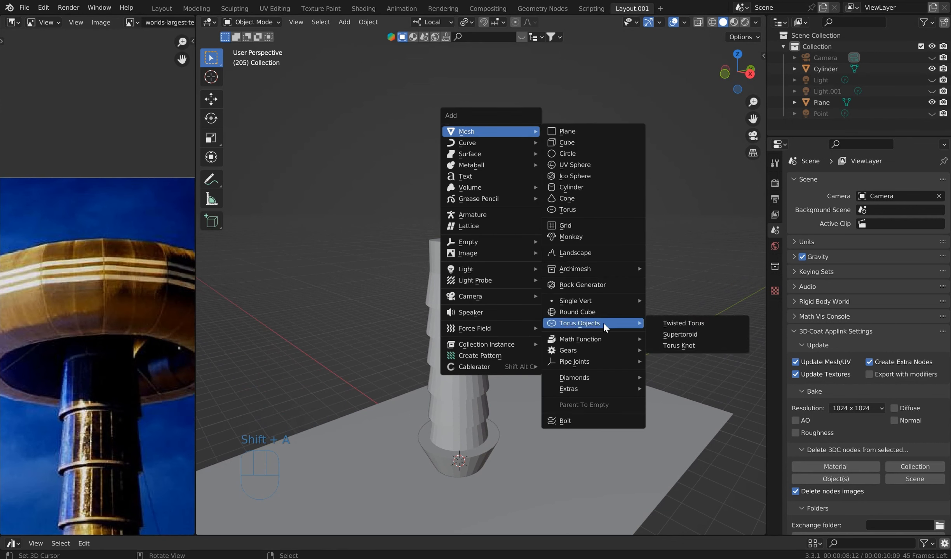
click(709, 334)
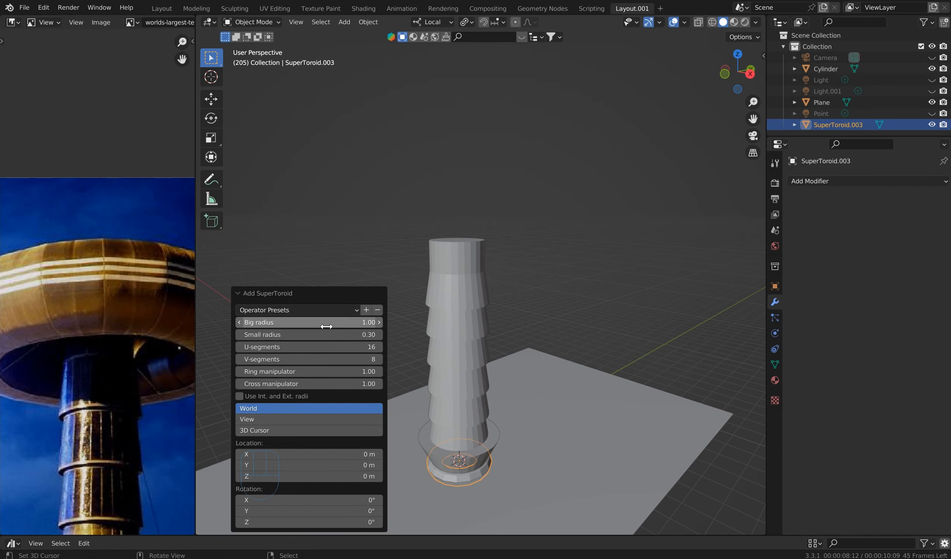
- Set the supertoroid's U-segments to 20
mouse_move(309, 349)
mouse_down()
mouse_move(334, 349)
mouse_move(309, 348)
mouse_up()
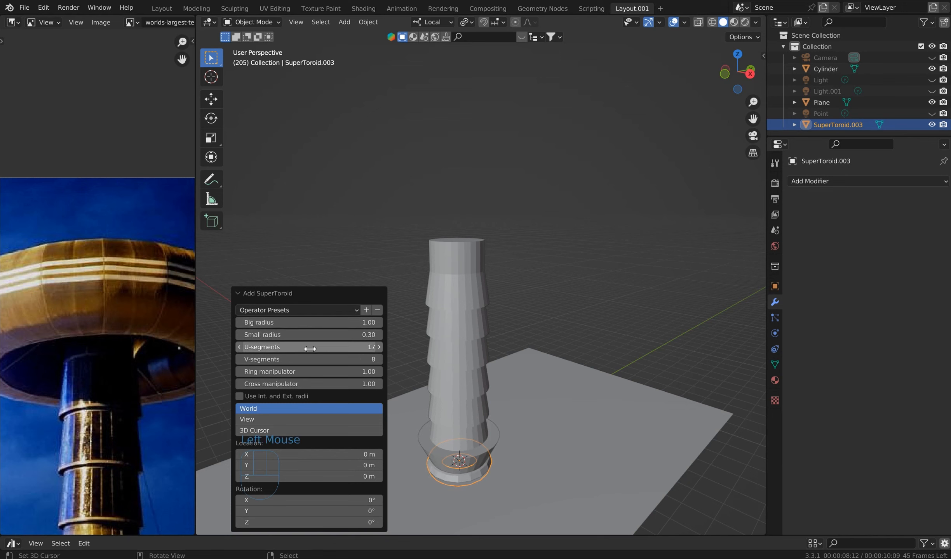
click(311, 349)
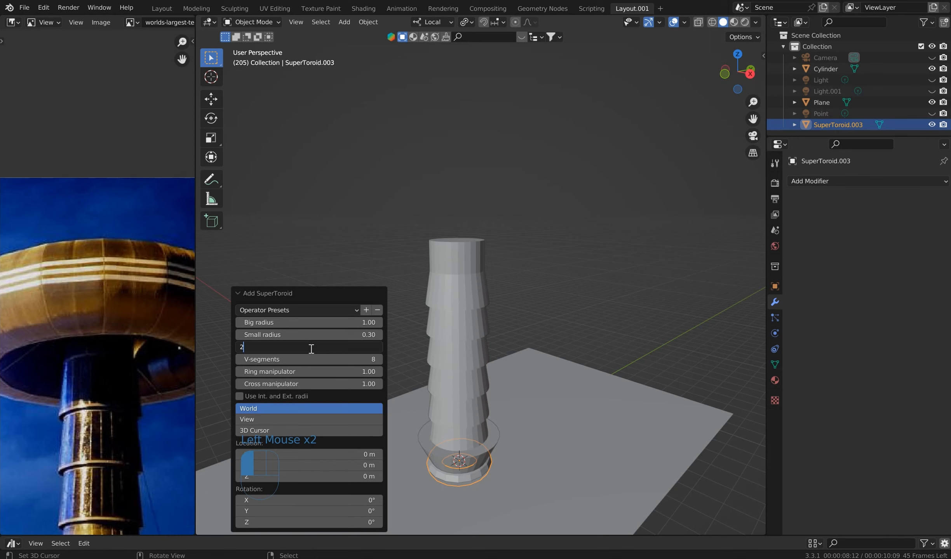
key(Return)
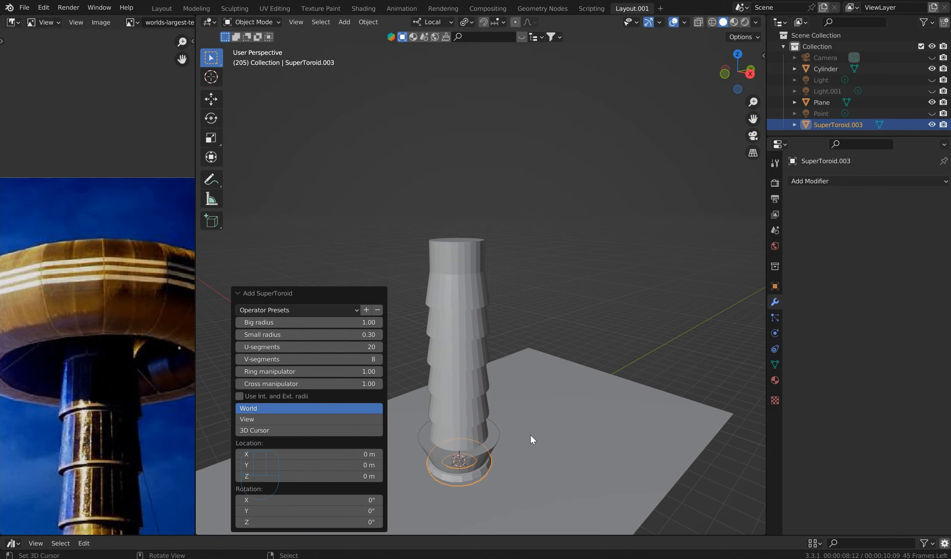
- Set the supertoroid's V-segments to 32
middle_drag(530, 434, 520, 369)
shift+middle_drag(521, 369, 541, 287)
scroll(523, 316, up, 2)
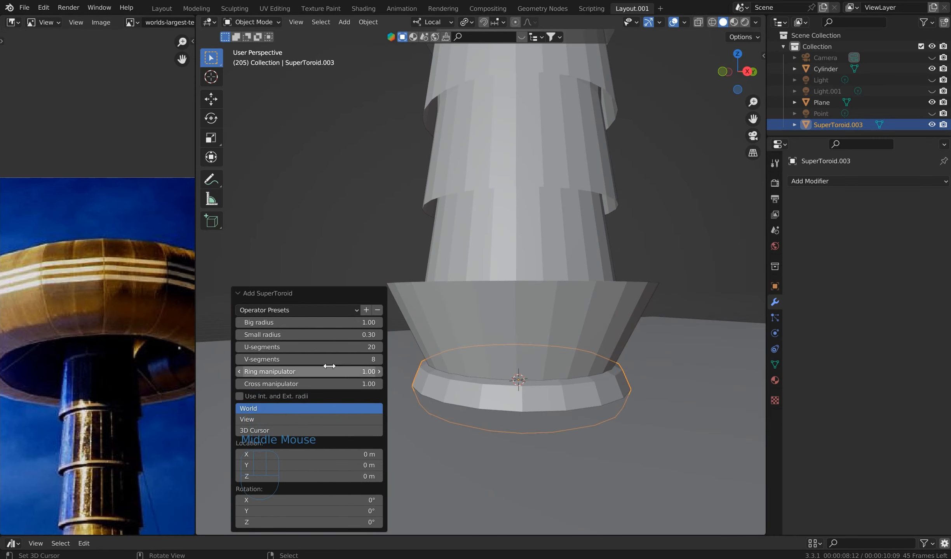
click(315, 359)
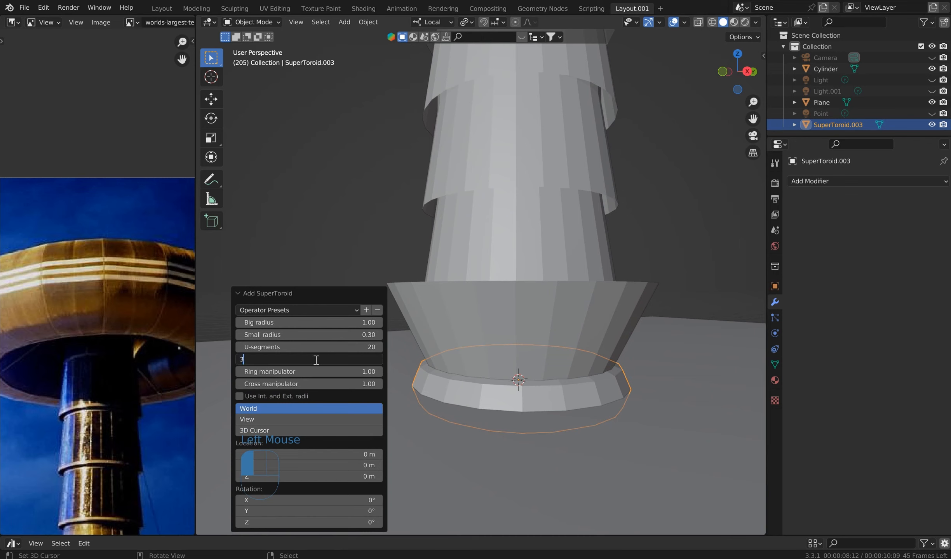
key(Return)
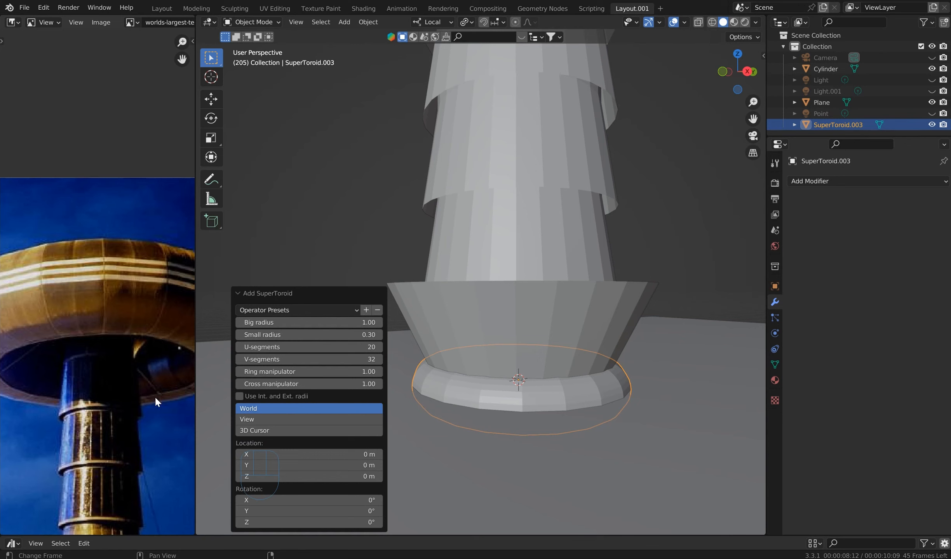
click(296, 360)
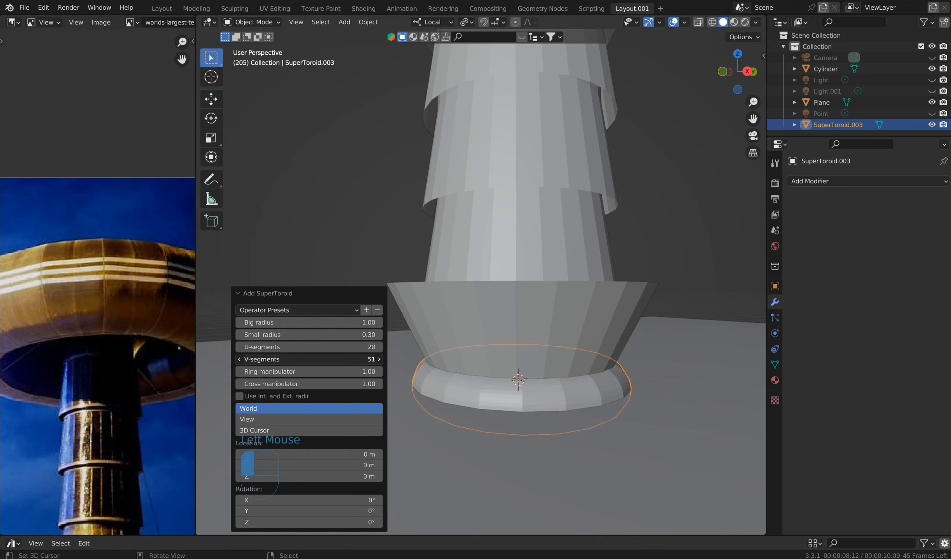
double_click(311, 361)
key(Return)
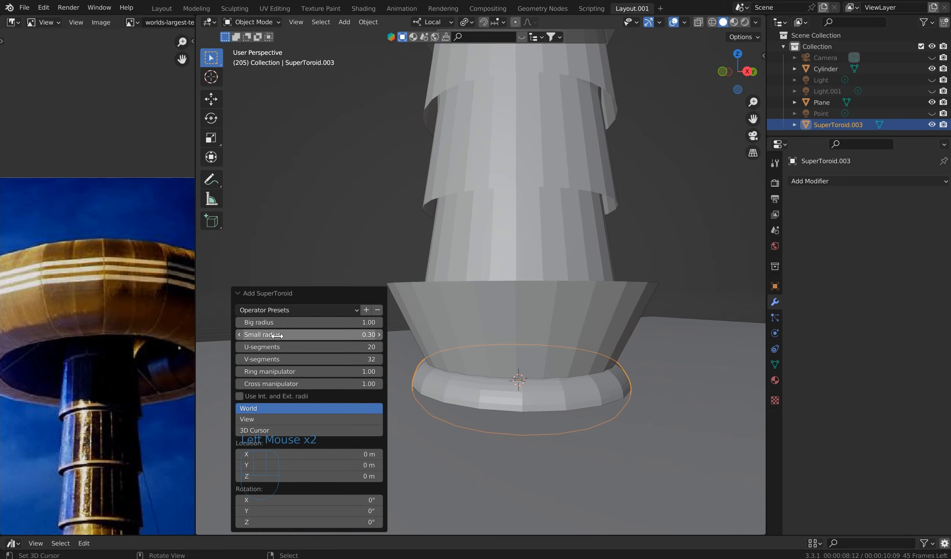
- Select the supertoroid at the tower's base and raise it about 7.57 m along local Z, towards the top of the column
shift+right_click(323, 226)
click(324, 227)
middle_drag(323, 226, 455, 301)
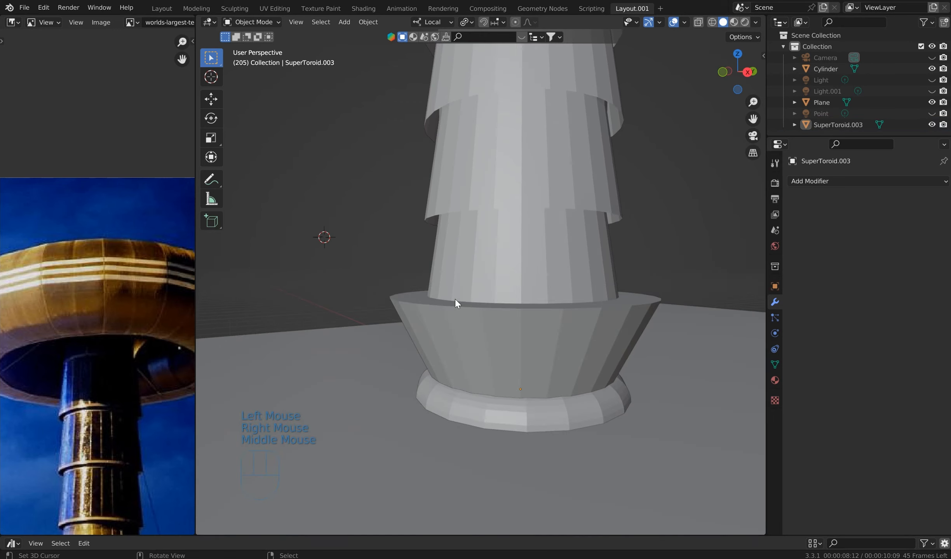
right_click(491, 407)
scroll(496, 412, down, 2)
key(g)
key(z)
click(542, 171)
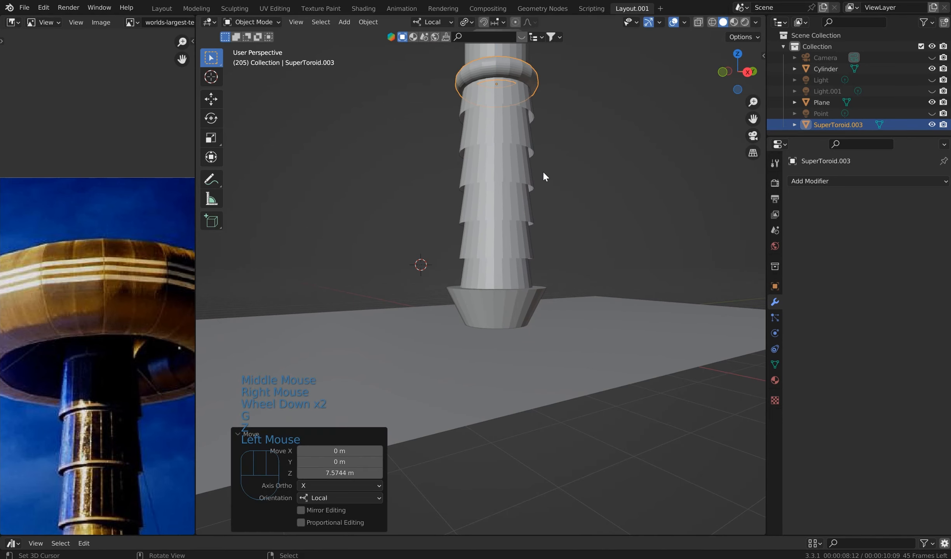
- Raise the supertoroid about another 1.02 m along local Z and scale it uniformly by about 2.27
middle_drag(543, 174, 530, 240)
key(g)
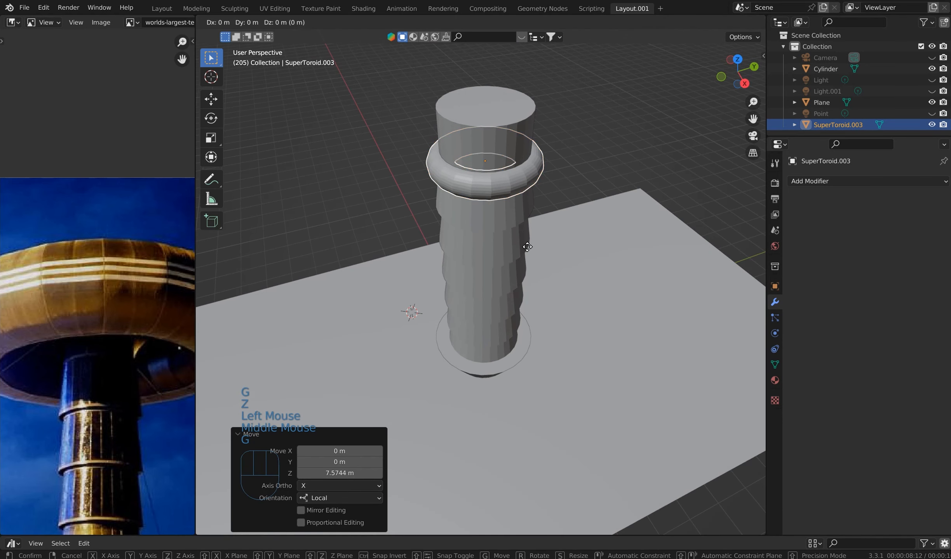
click(528, 200)
key(s)
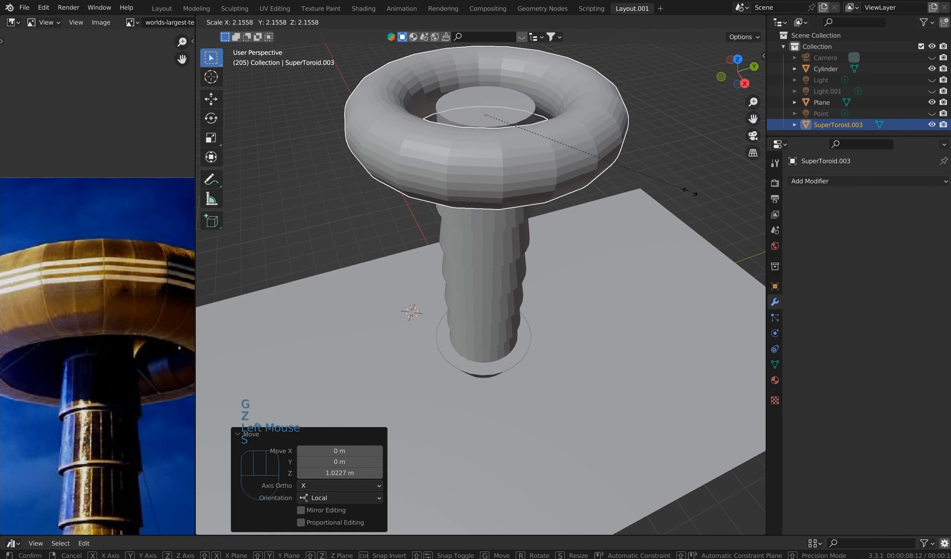
click(703, 190)
- Compare the ring's proportions with the reference tower in right view and scale the supertoroid uniformly by about 1.316
middle_drag(644, 242, 617, 290)
key(KP_3)
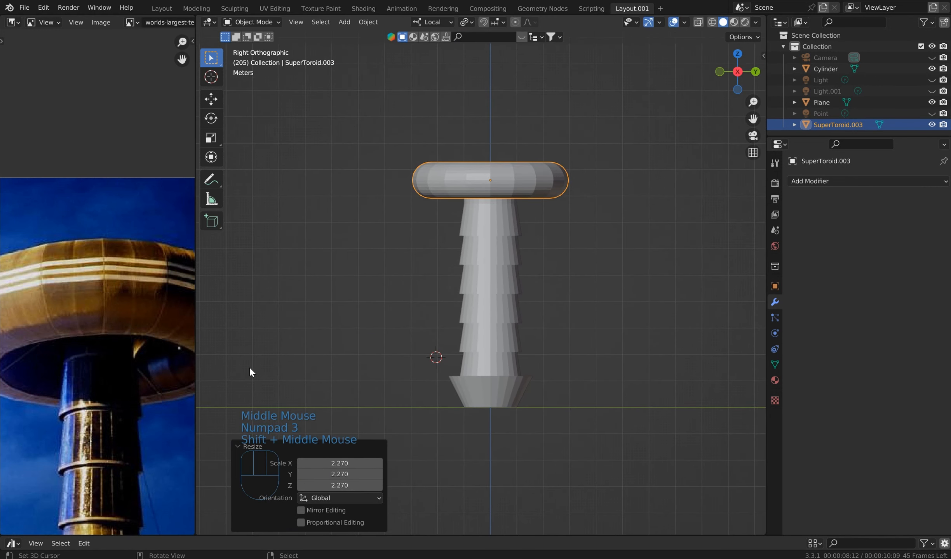
scroll(249, 366, down, 1)
scroll(133, 385, down, 1)
shift+middle_drag(133, 384, 157, 366)
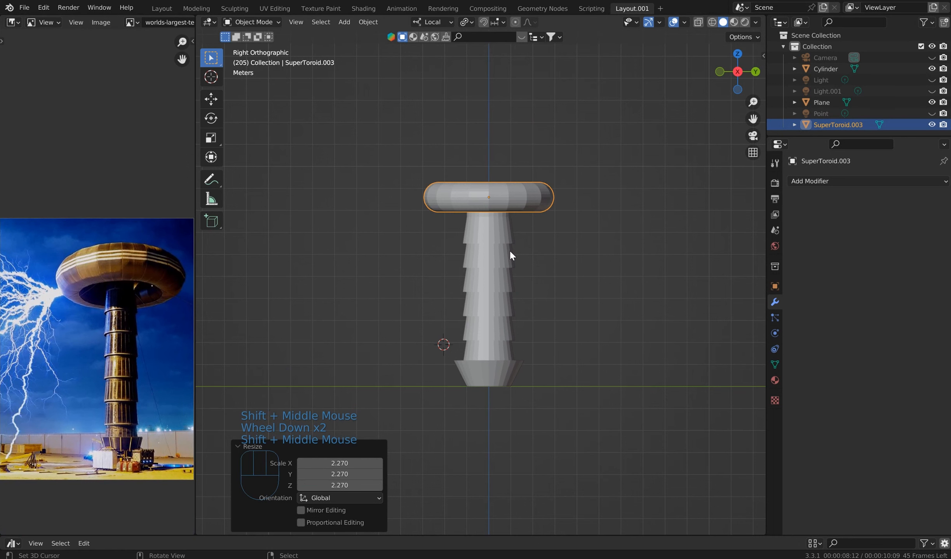
key(s)
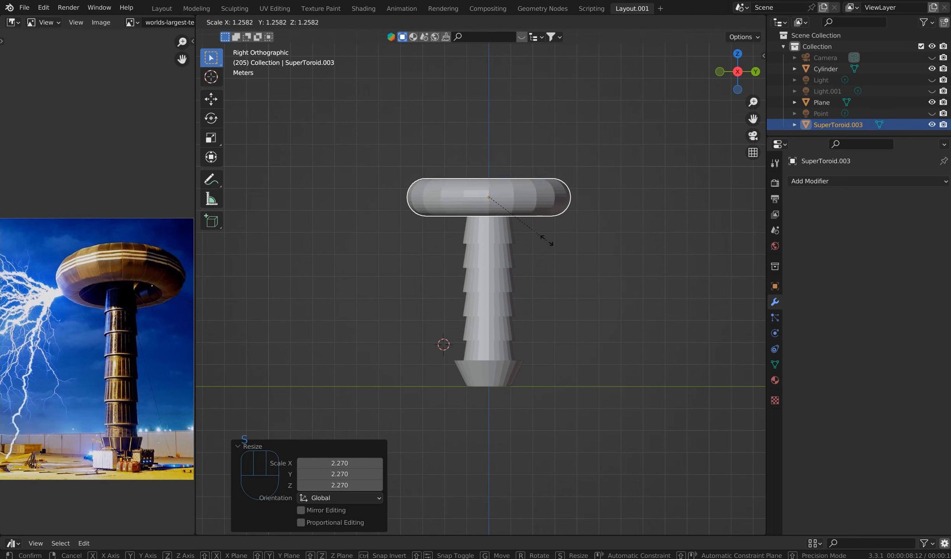
click(519, 244)
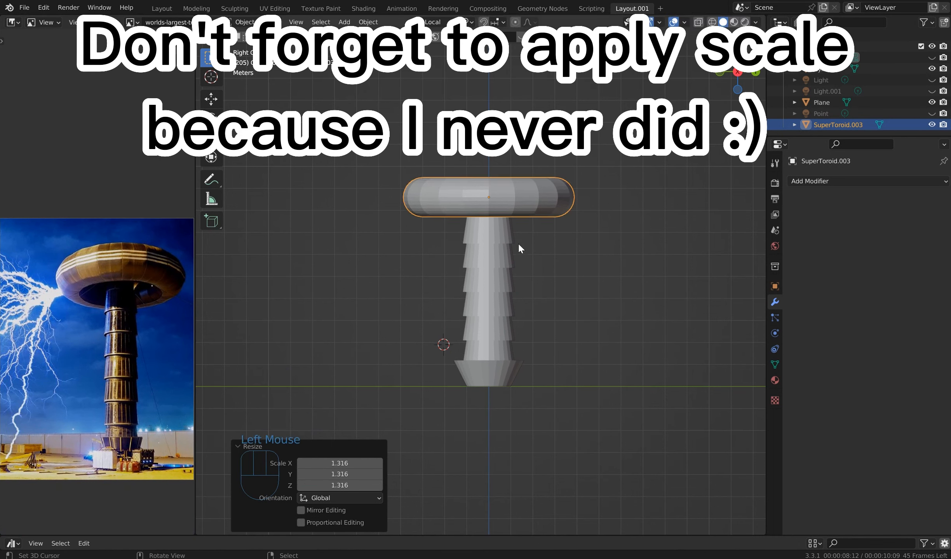
- Raise the enlarged supertoroid about 0.83 m along local Z at the column's top
scroll(532, 205, up, 3)
shift+middle_drag(530, 190, 510, 268)
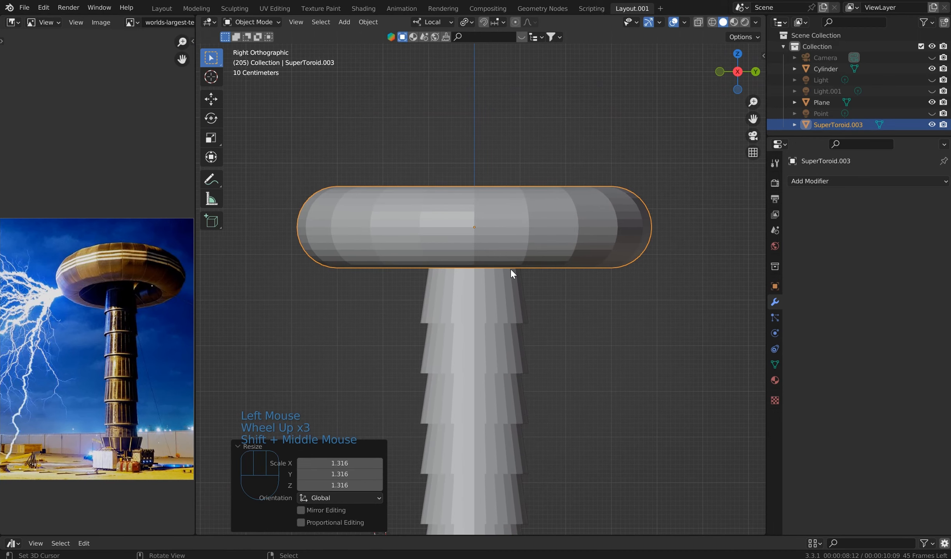
middle_drag(506, 208, 517, 257)
key(g)
key(z)
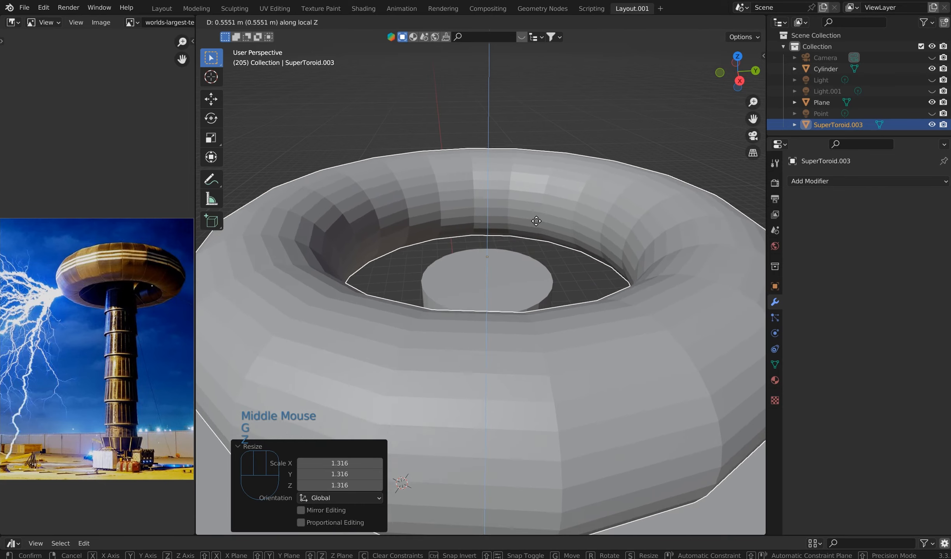
click(543, 212)
- Following the reference ring's three bright stripes, select three adjacent horizontal edge loops around the outer middle of the supertoroid in Edit Mode
middle_drag(507, 238, 552, 253)
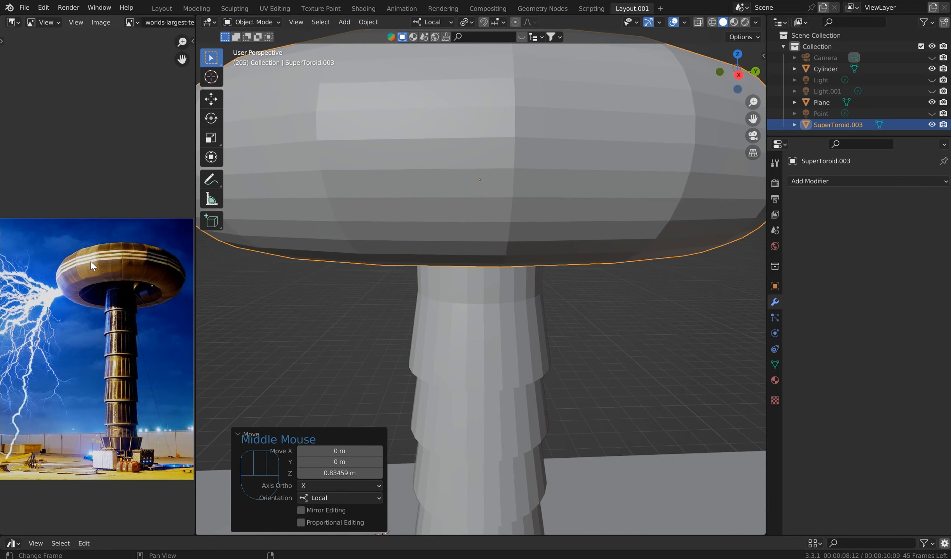
scroll(102, 223, up, 3)
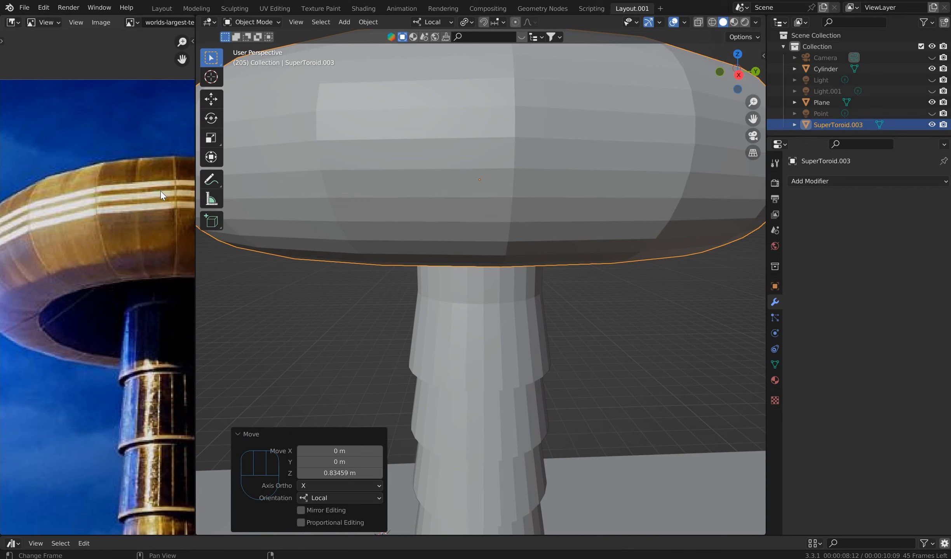
shift+middle_drag(161, 192, 123, 249)
scroll(109, 236, up, 3)
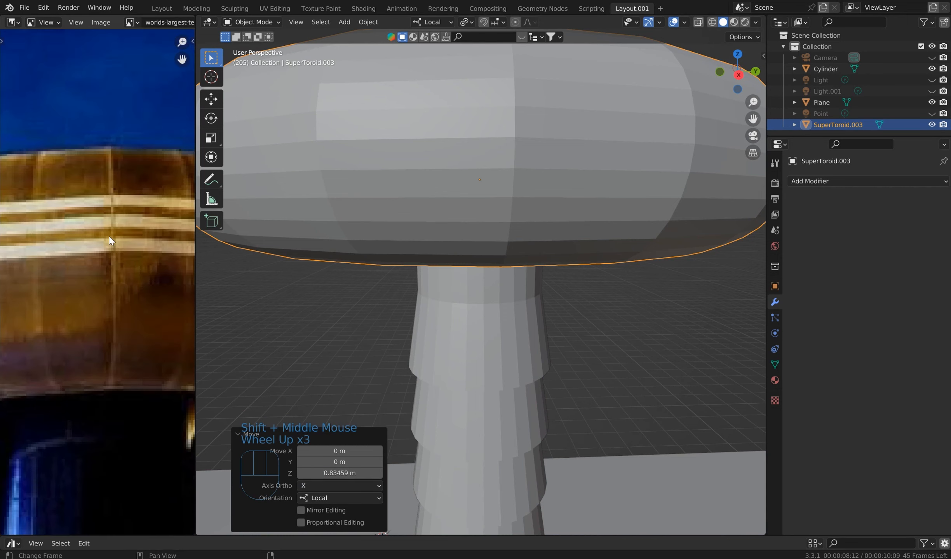
scroll(98, 212, down, 3)
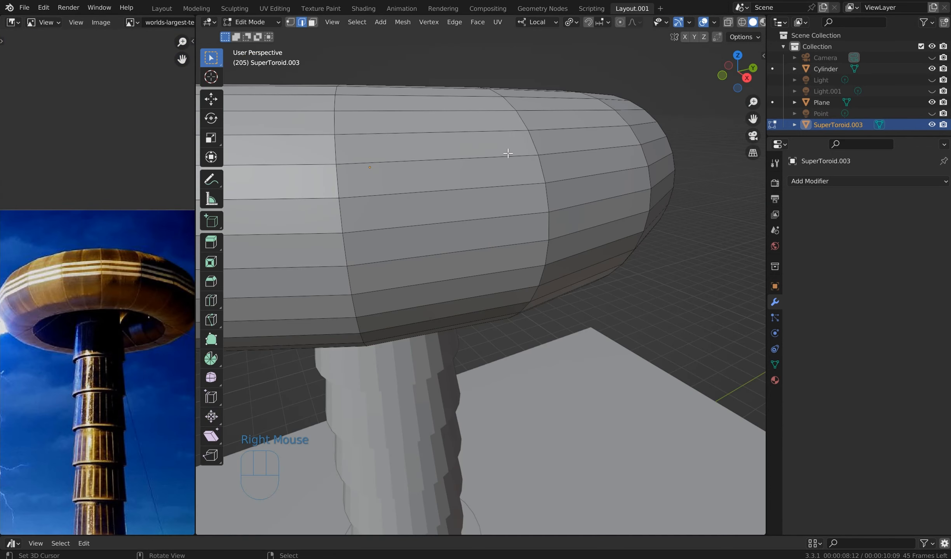
middle_drag(508, 153, 461, 195)
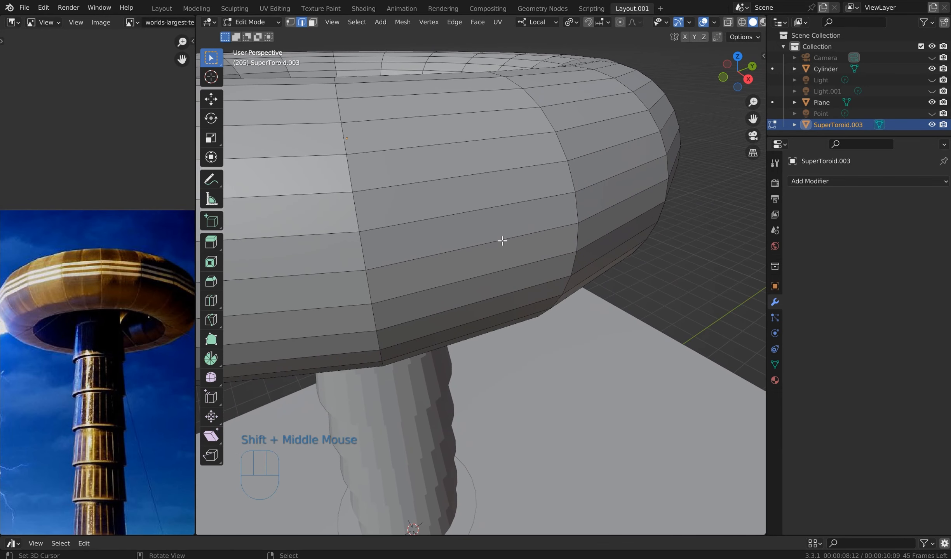
key(KP_3)
alt+shift+middle_drag(450, 159, 461, 273)
scroll(463, 166, up, 4)
alt+shift+right_click(432, 170)
alt+shift+right_click(438, 152)
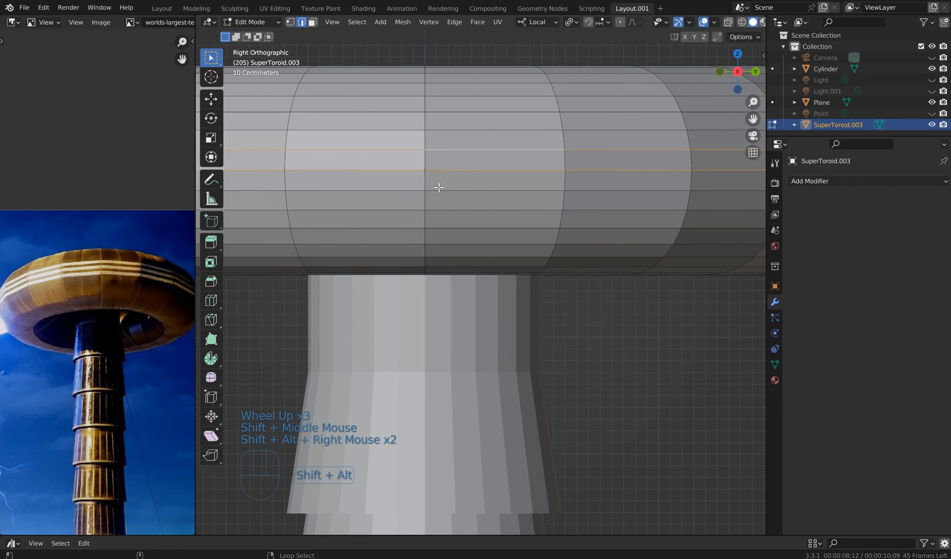
alt+shift+right_click(440, 188)
- Bevel the three selected edge loops into bands with a width of about 0.0154 m and one segment
middle_drag(446, 179, 513, 200)
scroll(465, 193, down, 2)
mouse_move(513, 200)
shift+middle_down()
mouse_move(531, 202)
mouse_move(524, 187)
shift+middle_up()
key(ctrl+b)
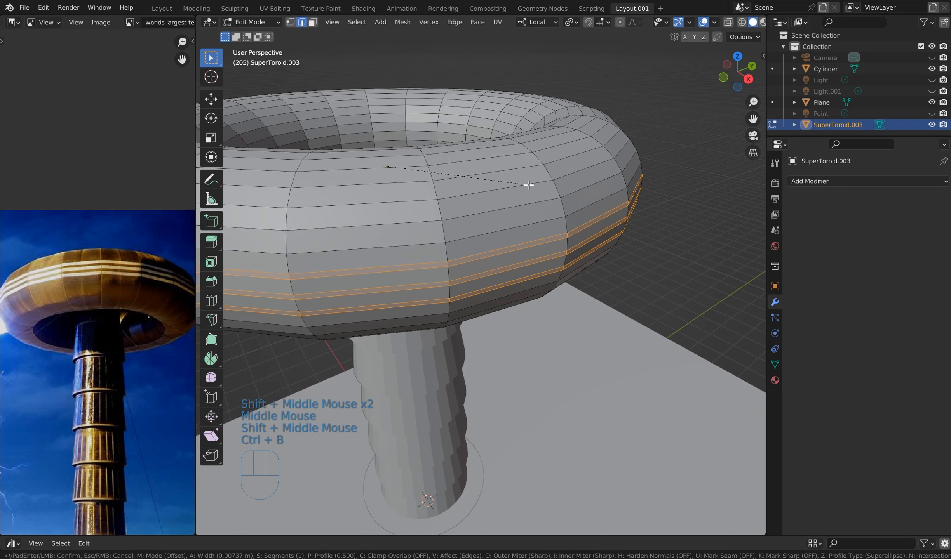
click(530, 184)
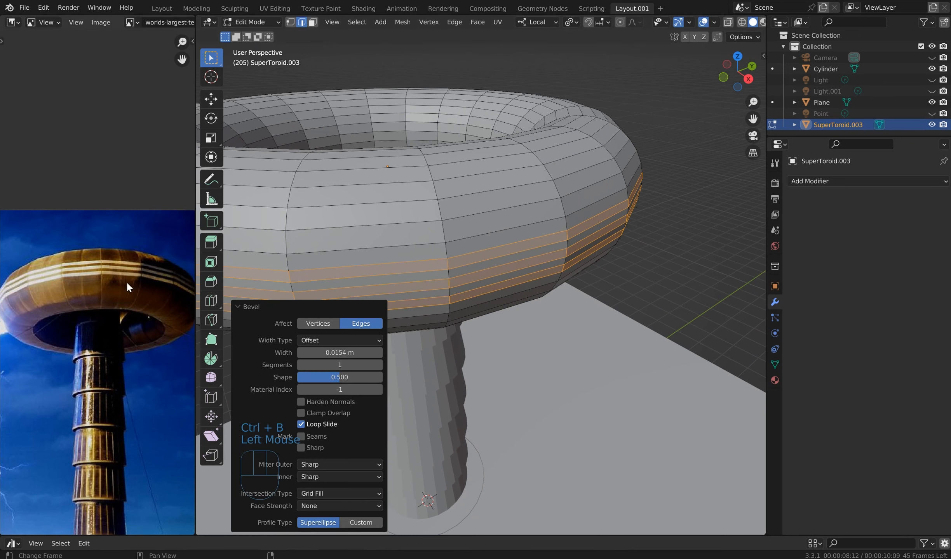
scroll(513, 261, up, 2)
mouse_move(515, 260)
middle_down()
mouse_move(518, 246)
mouse_move(526, 263)
middle_up()
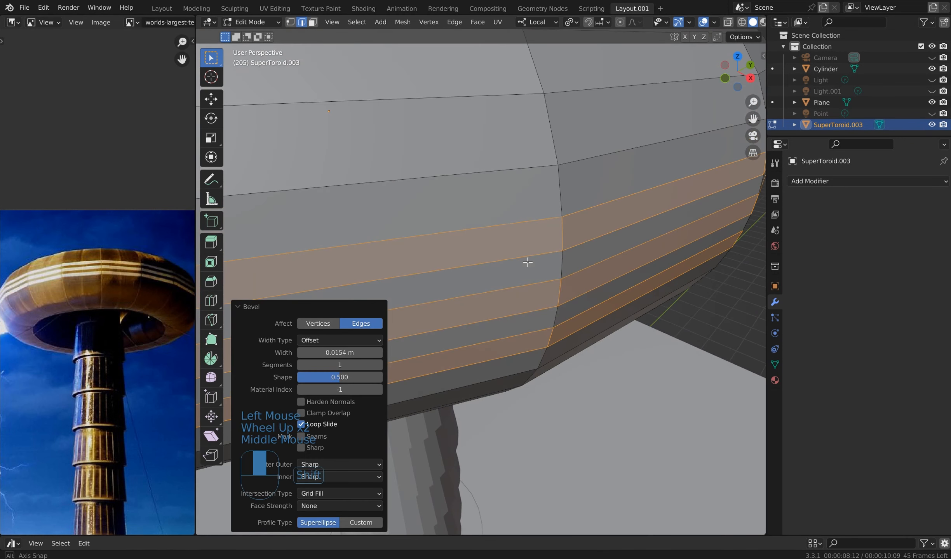
click(237, 307)
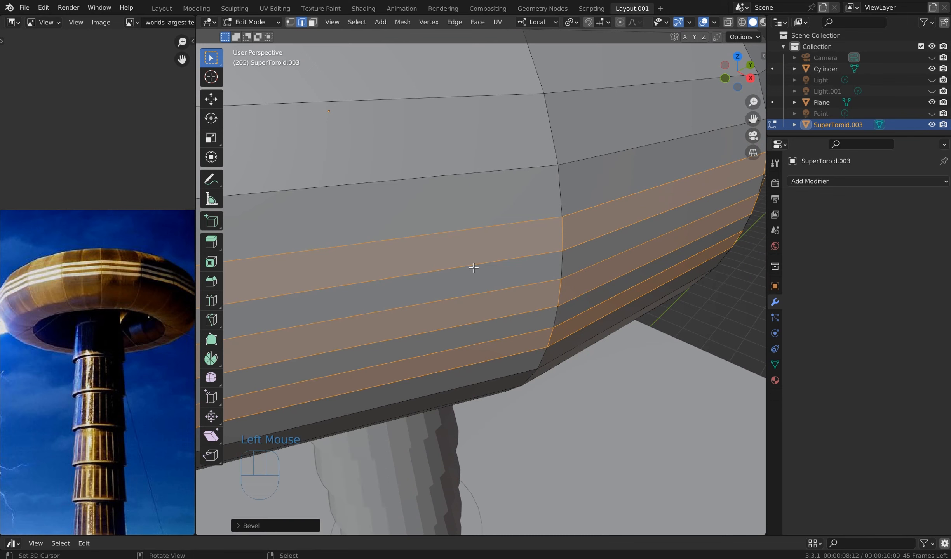
right_click(605, 252)
key(space)
text(e)
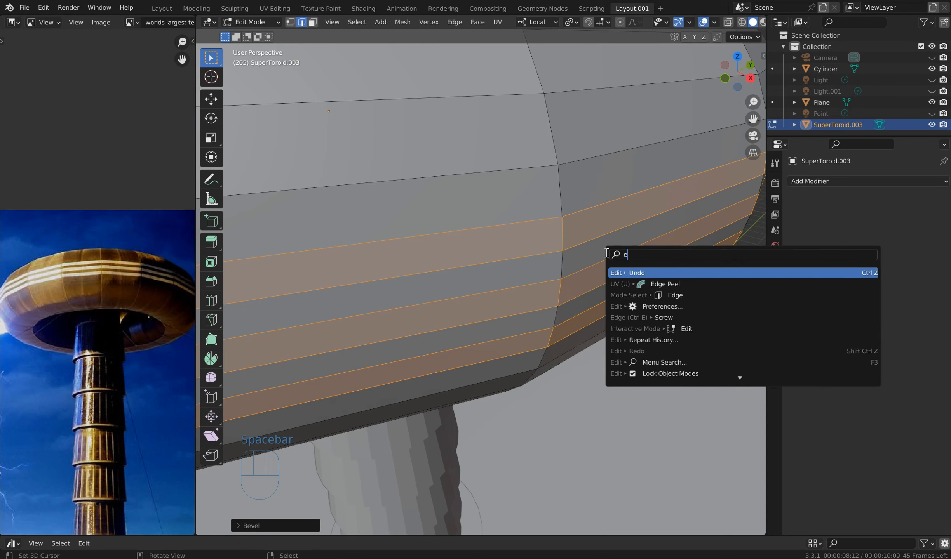
text(xtrude al)
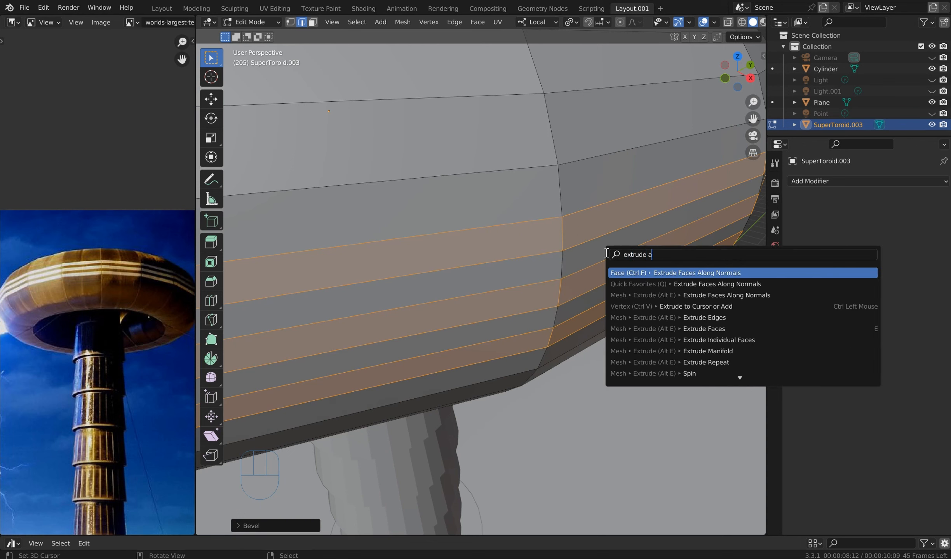
click(670, 273)
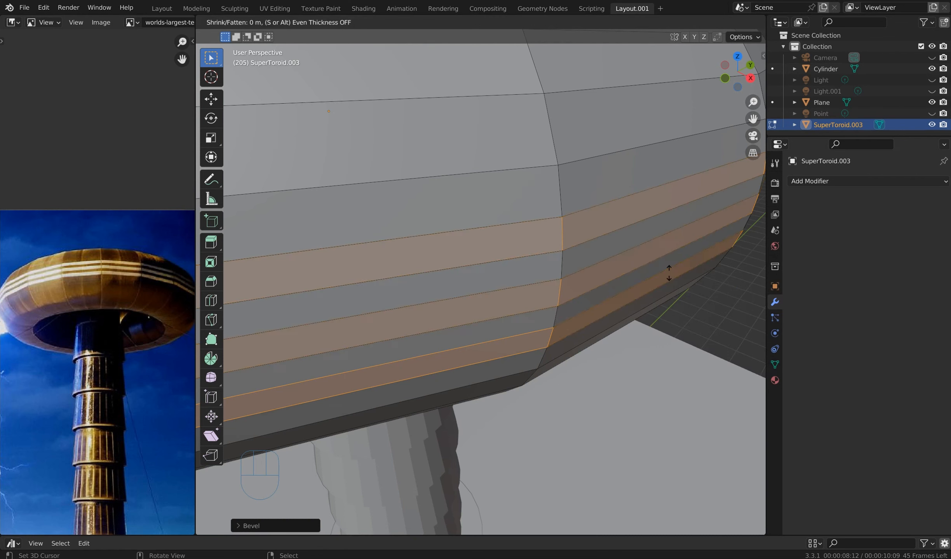
right_click(690, 285)
scroll(689, 279, down, 5)
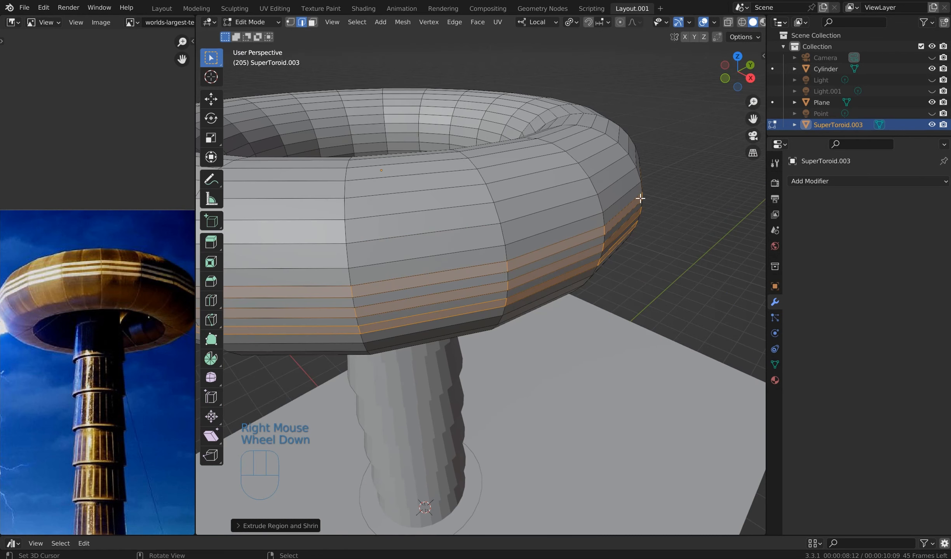
key(e)
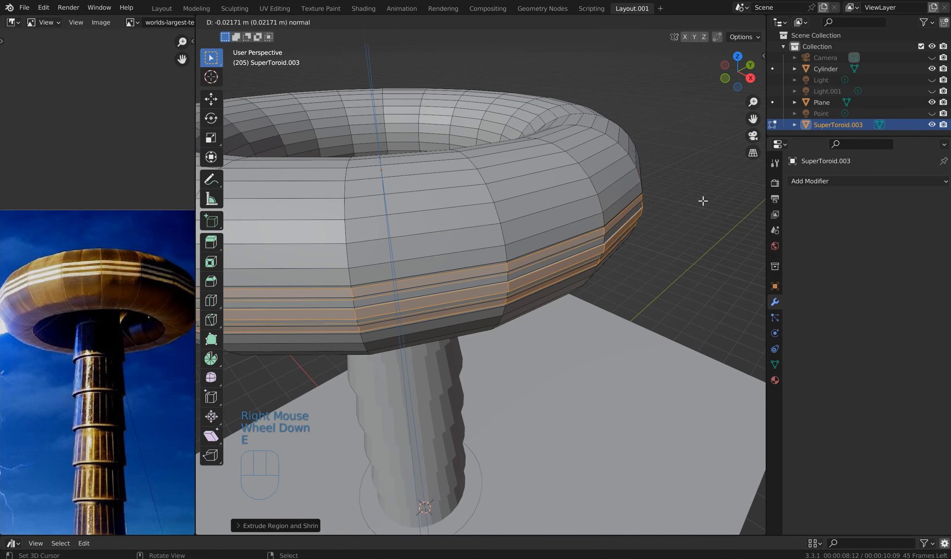
right_click(702, 202)
- Extrude the three band faces along their normals by about -0.0117 m and return to Object Mode
key(q)
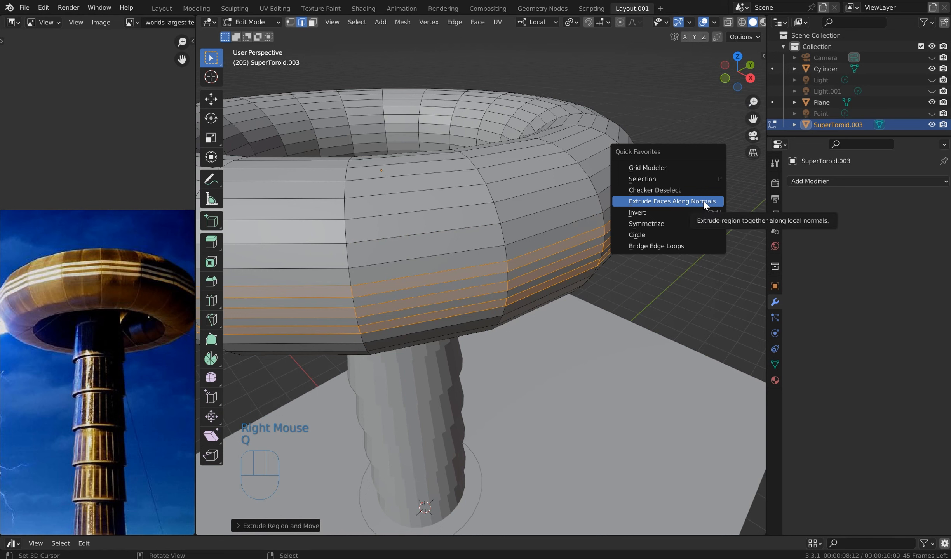
click(704, 201)
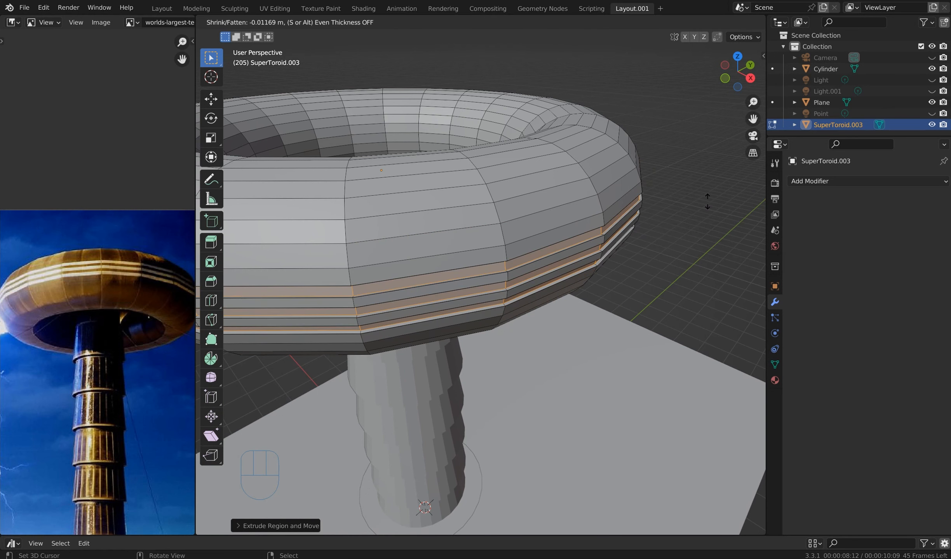
click(708, 201)
key(Tab)
- Inspect the extruded bands, compare the ring with the stripes and seams in the reference image, and examine the ring's central opening
mouse_move(707, 206)
middle_down()
mouse_move(688, 176)
mouse_move(671, 175)
mouse_move(715, 189)
mouse_move(700, 199)
mouse_move(701, 215)
middle_up()
scroll(714, 189, up, 2)
scroll(152, 281, up, 6)
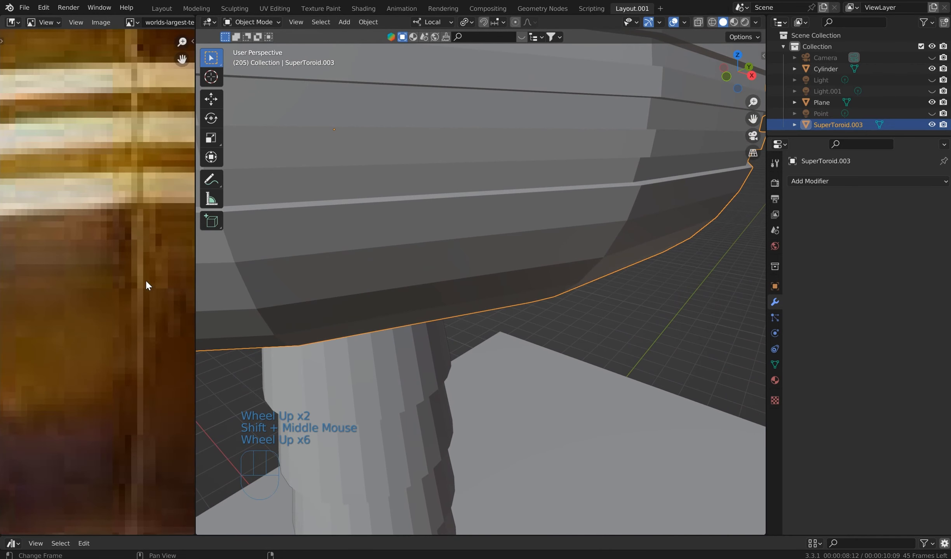
scroll(145, 281, down, 1)
scroll(131, 248, down, 2)
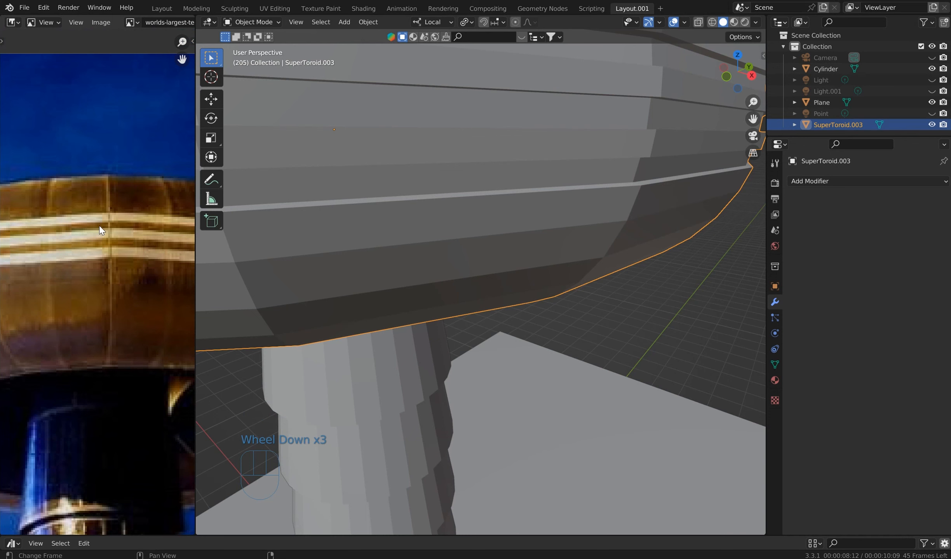
scroll(114, 216, down, 2)
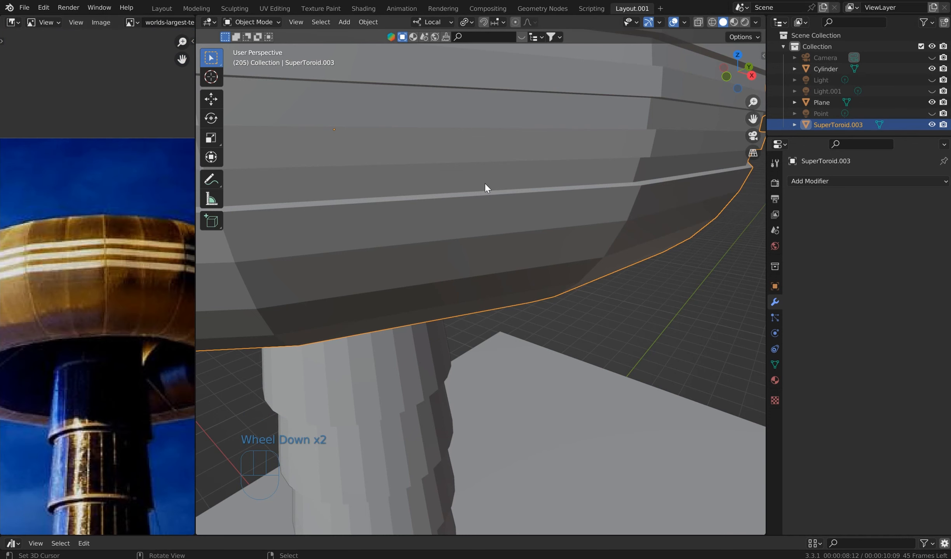
middle_drag(487, 185, 551, 204)
scroll(471, 184, down, 1)
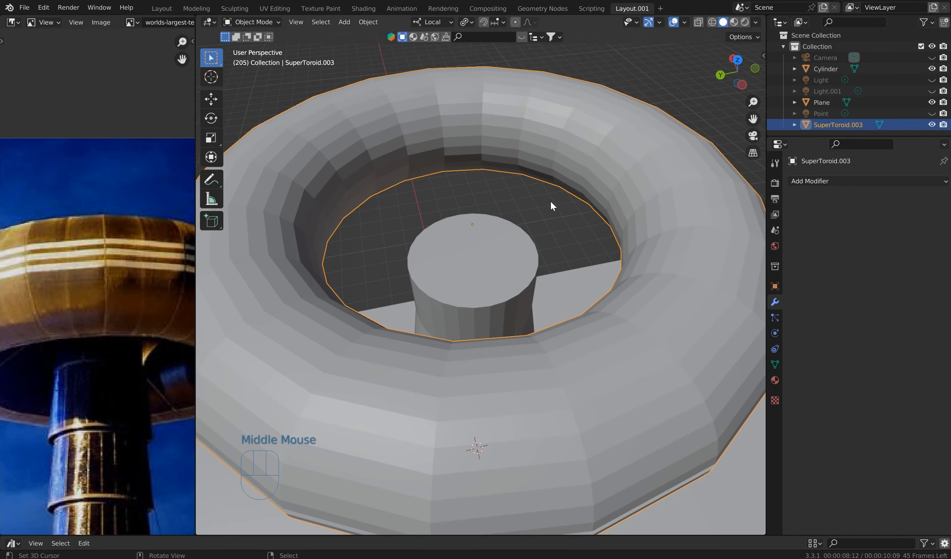
scroll(463, 243, up, 1)
scroll(464, 244, down, 1)
- Delete the top cap face of the column cylinder in Edit Mode, using face selection
right_click(465, 245)
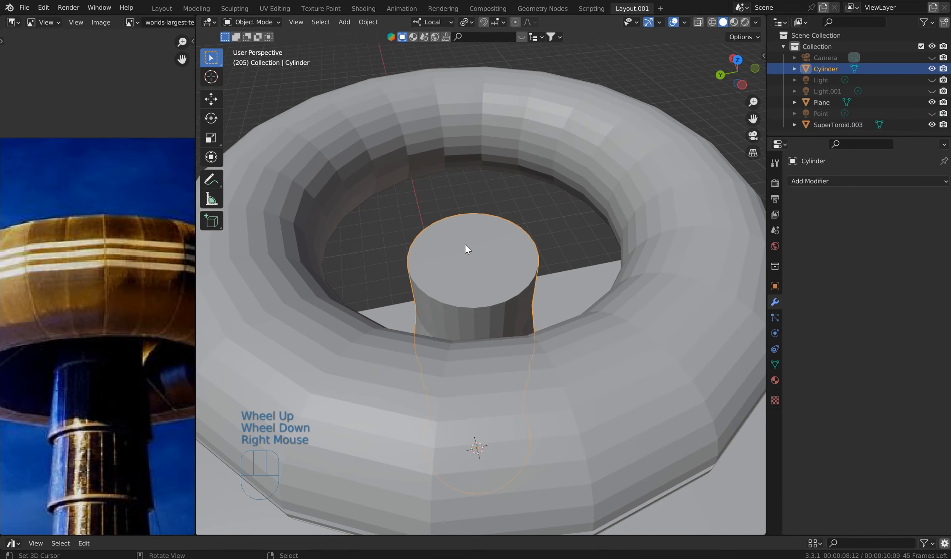
key(Tab)
scroll(481, 245, up, 2)
right_click(472, 247)
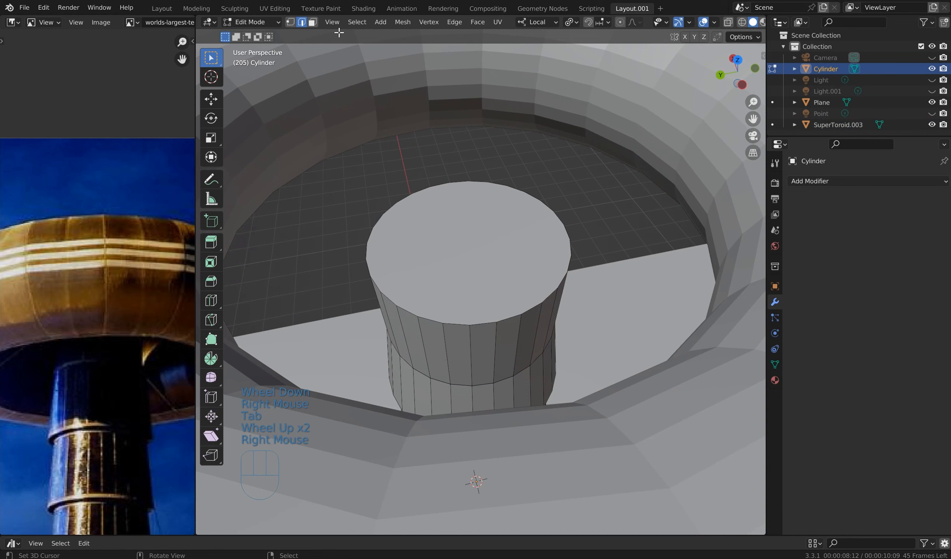
click(313, 23)
right_click(484, 256)
key(x)
click(482, 259)
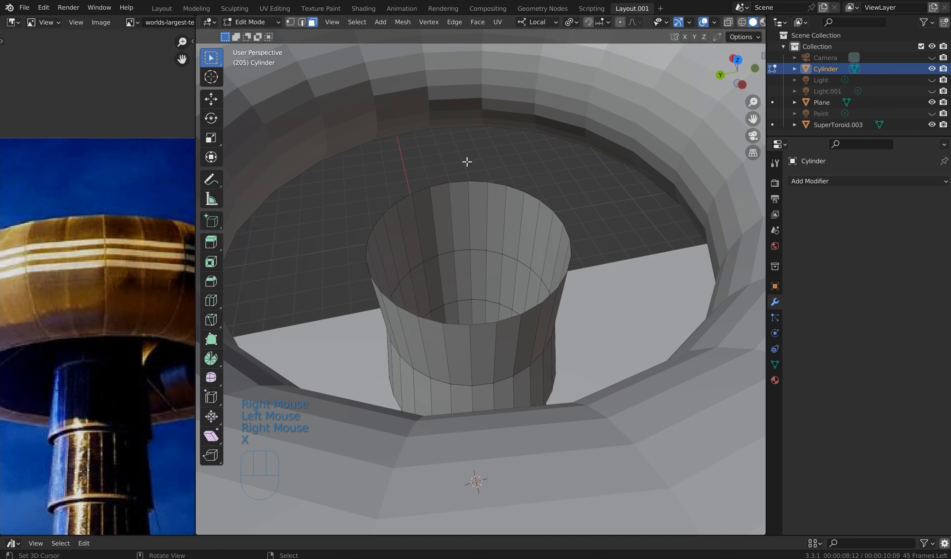
- Select the column's open top edge loop and extrude it outward by scaling to about 2.6, reaching the torus's inner wall
click(302, 23)
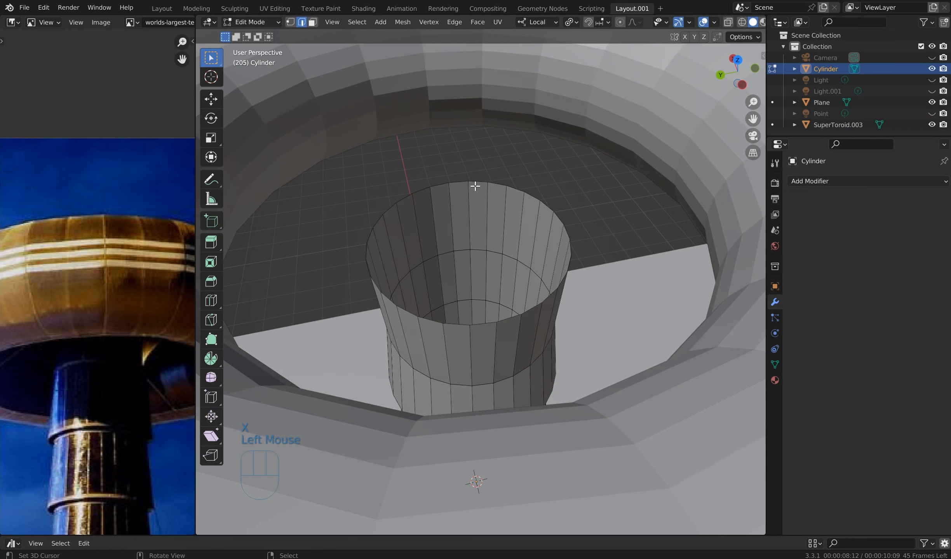
alt+shift+right_click(477, 177)
scroll(486, 183, down, 1)
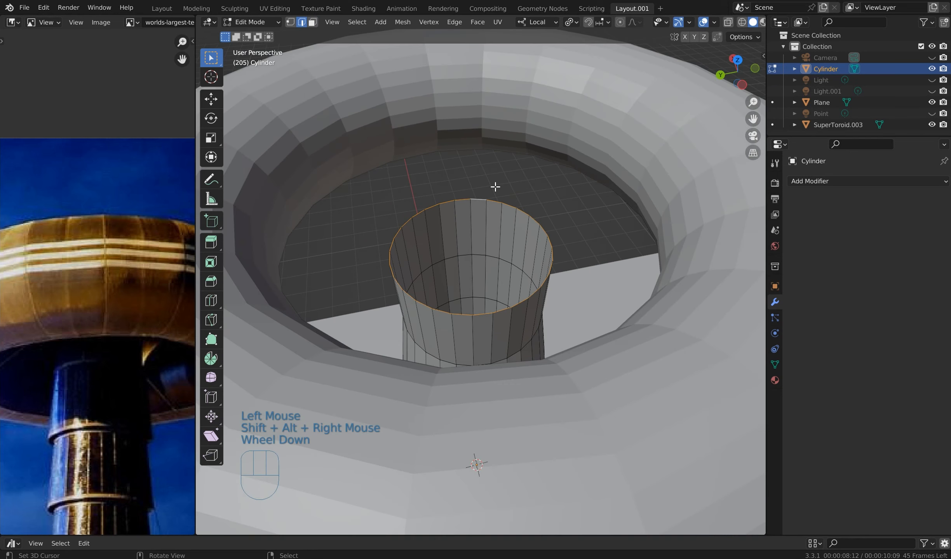
key(e)
key(s)
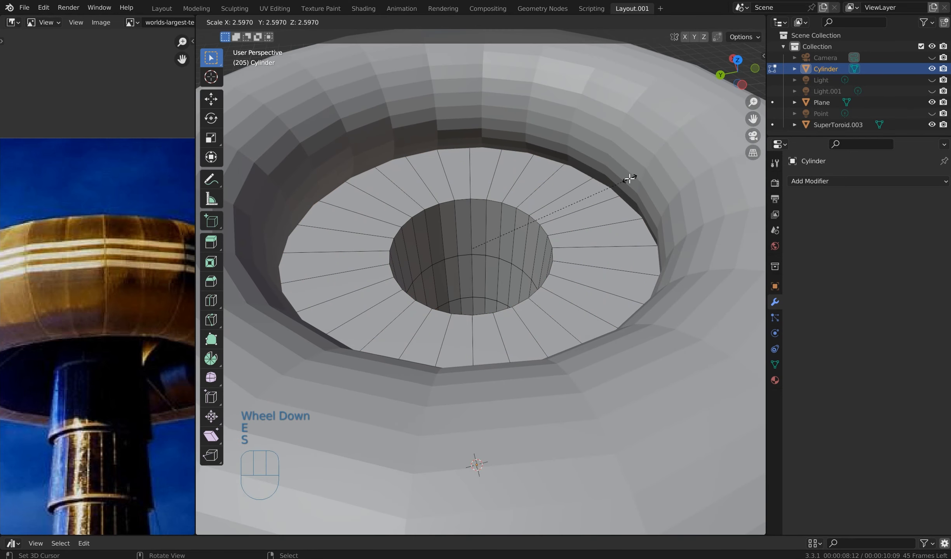
click(628, 179)
- Raise the extruded outer edge loop about 1.1 m along local Z so the flat collar becomes a funnel
key(g)
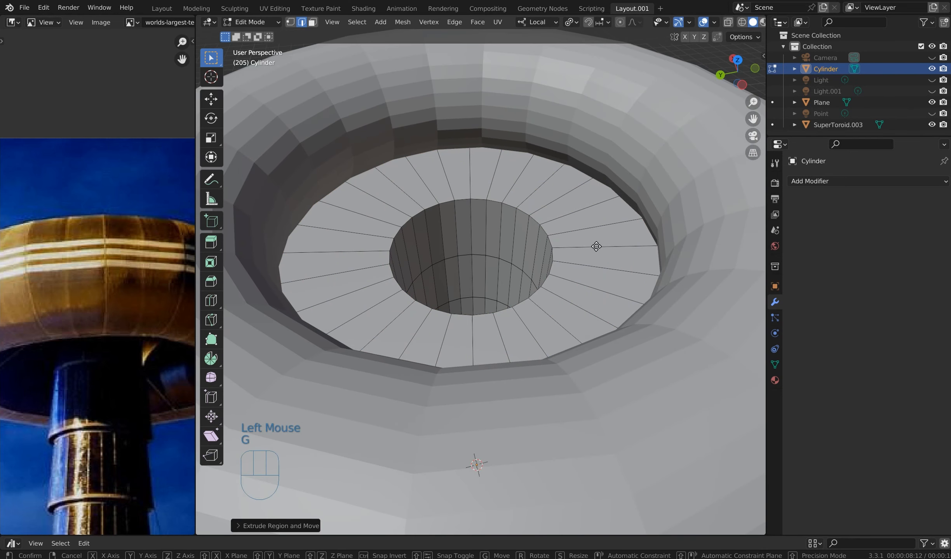
key(z)
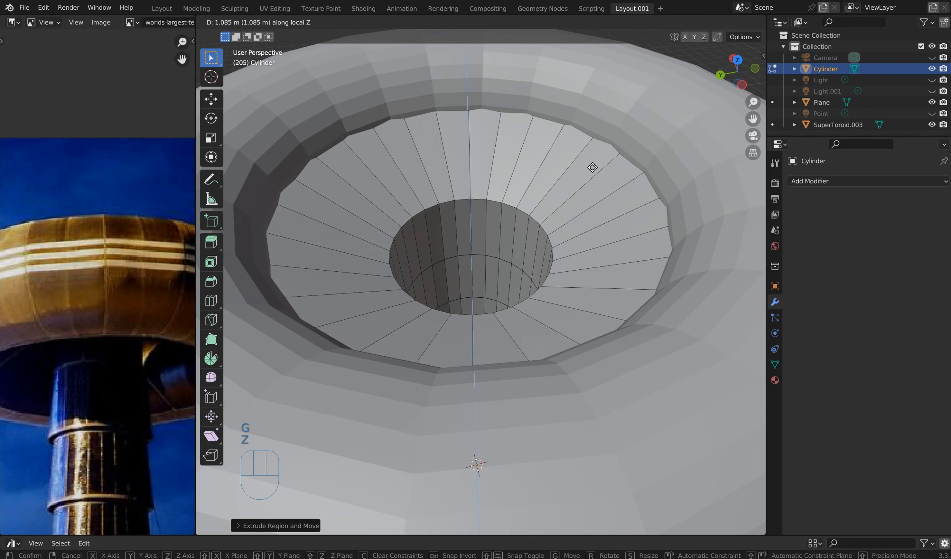
click(590, 158)
mouse_move(573, 253)
middle_down()
mouse_move(577, 244)
mouse_move(573, 272)
middle_up()
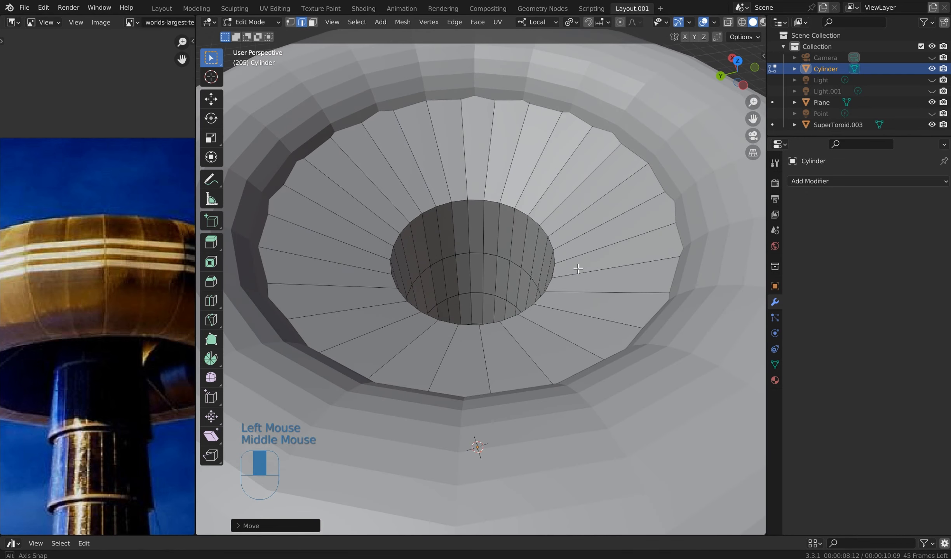
- Return to Object Mode and join the supertoroid into the column cylinder, with the cylinder as the active object
key(Tab)
scroll(584, 267, down, 3)
shift+right_click(553, 214)
shift+right_click(563, 193)
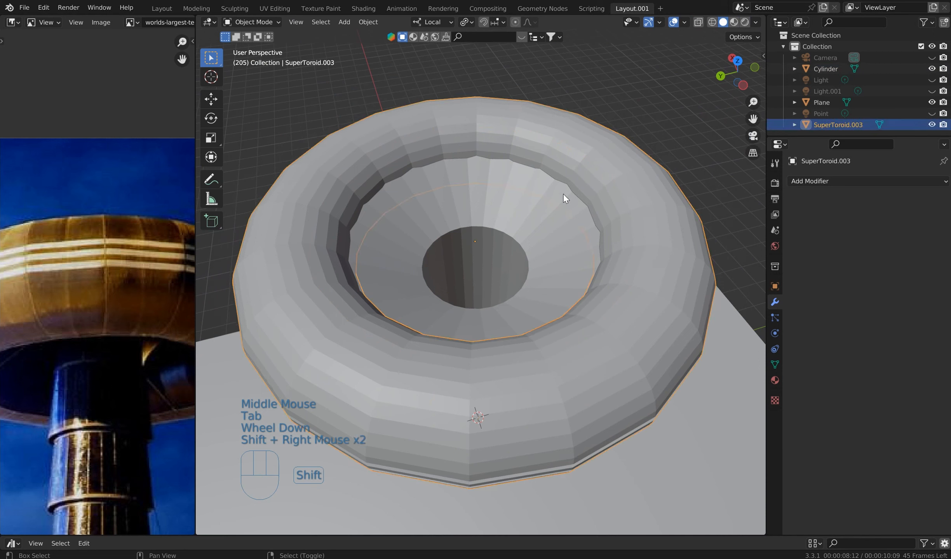
shift+right_click(531, 218)
key(ctrl+j)
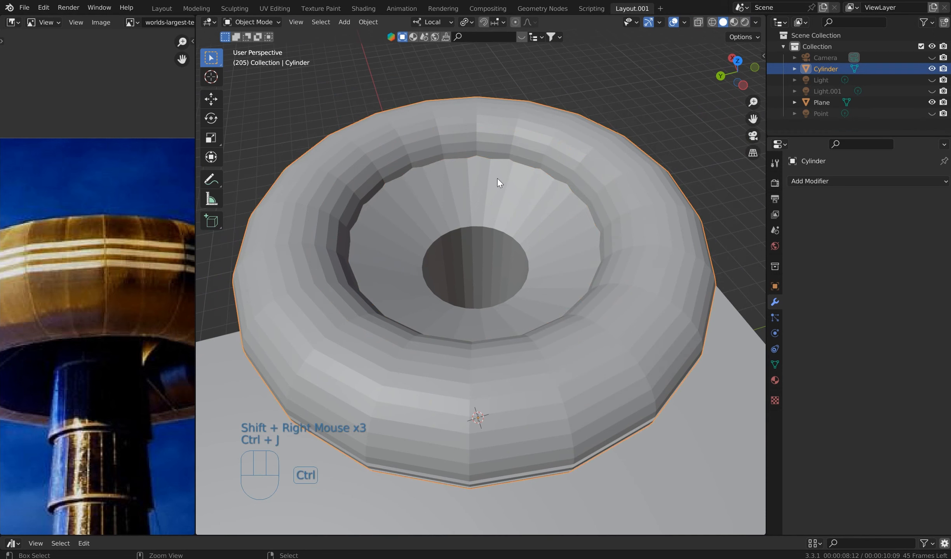
- In Edit Mode with vertex selection, apply Merge by Distance to the selected vertices of the joined mesh
key(Tab)
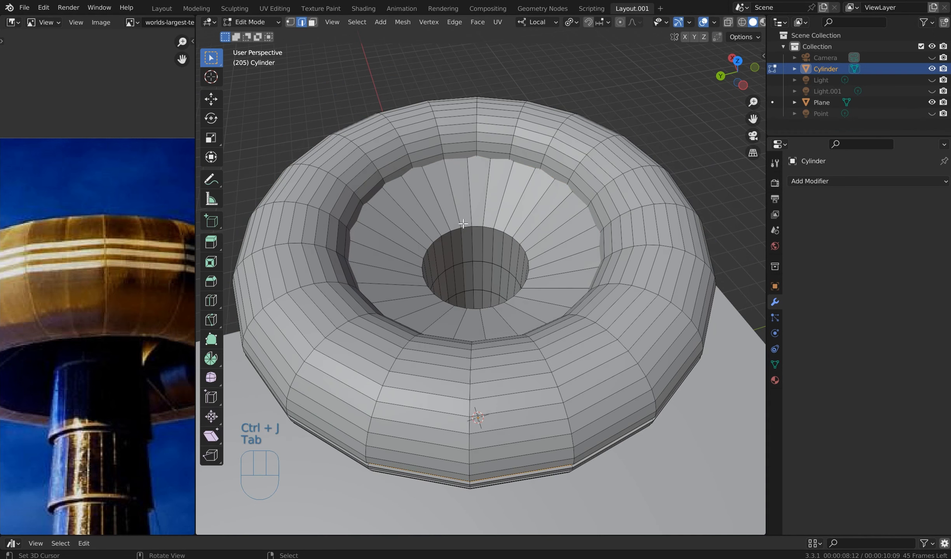
click(291, 22)
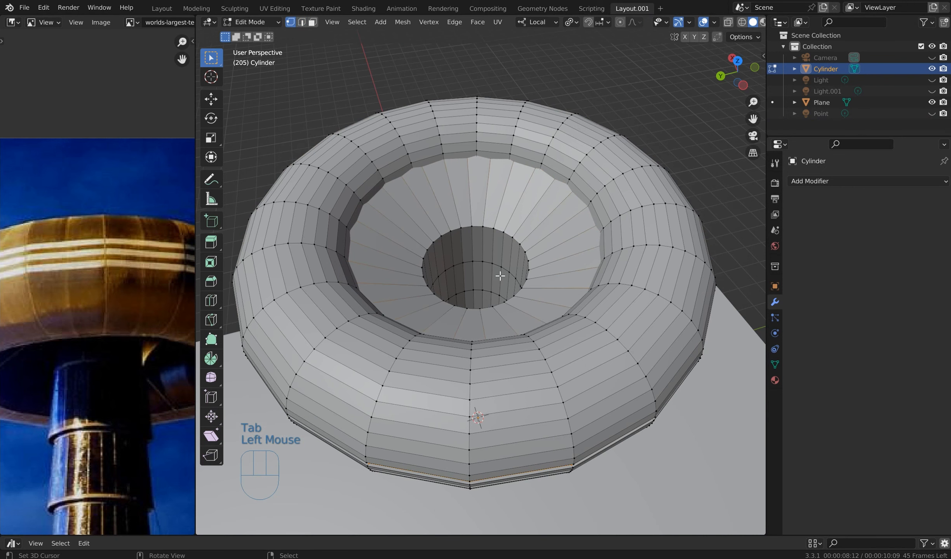
key(m)
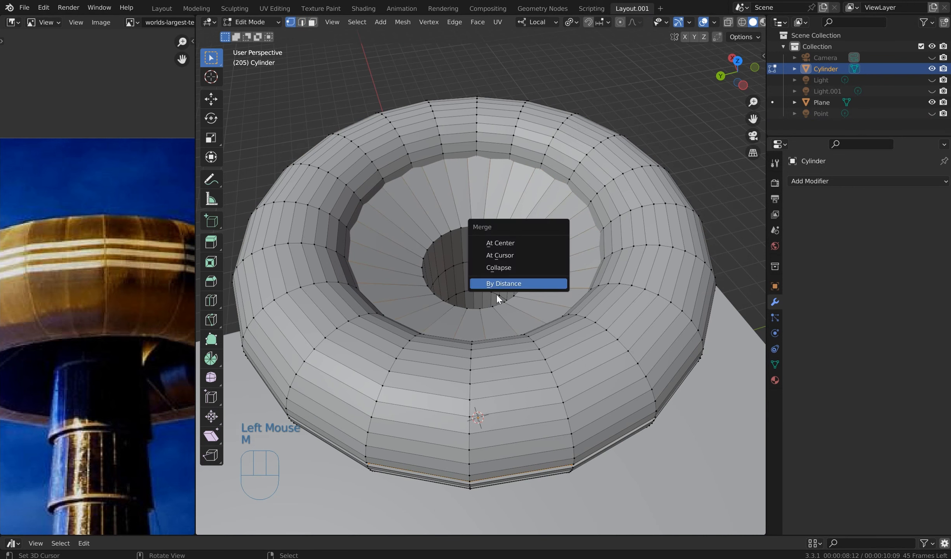
click(514, 285)
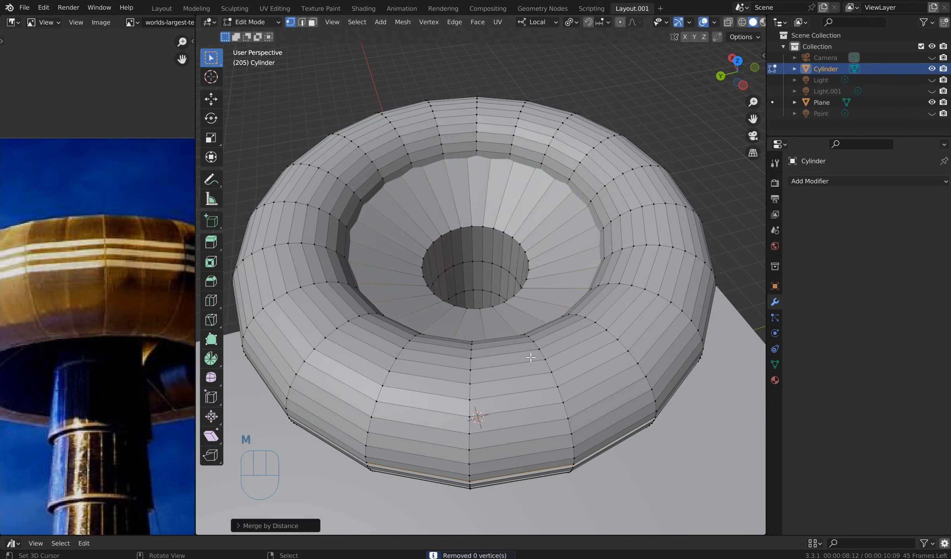
middle_drag(531, 357, 564, 264)
key(Tab)
middle_drag(596, 295, 603, 386)
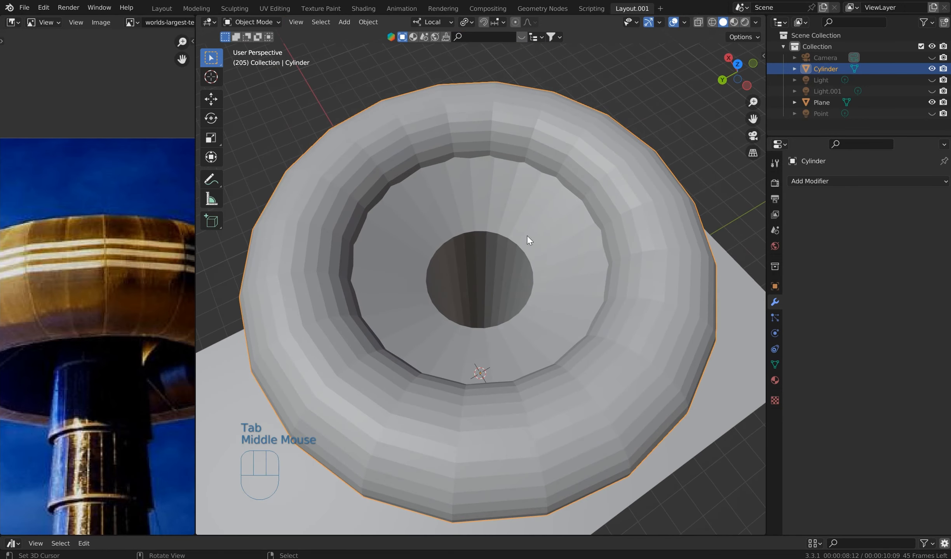
key(Tab)
key(ctrl+r)
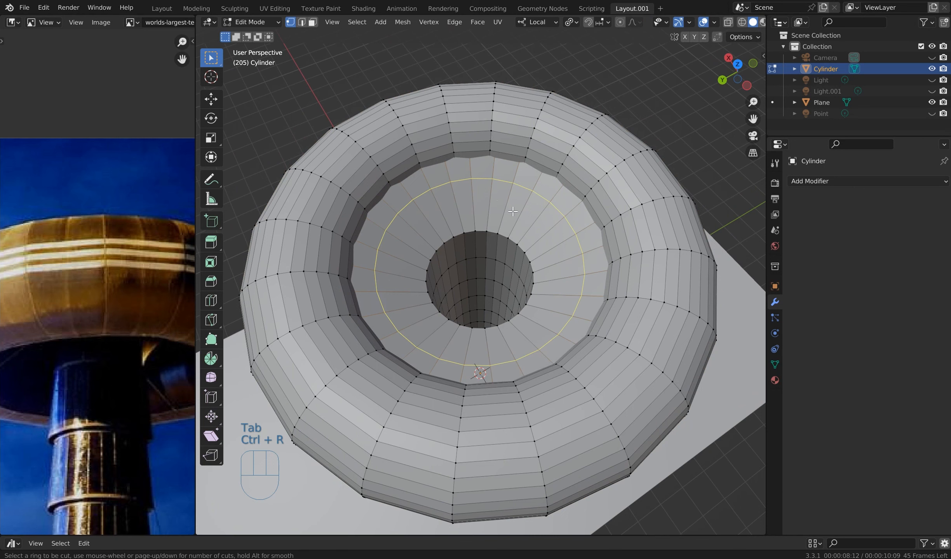
scroll(513, 212, up, 4)
scroll(513, 211, down, 3)
scroll(512, 210, up, 3)
scroll(511, 209, down, 3)
scroll(511, 209, up, 1)
right_click(509, 207)
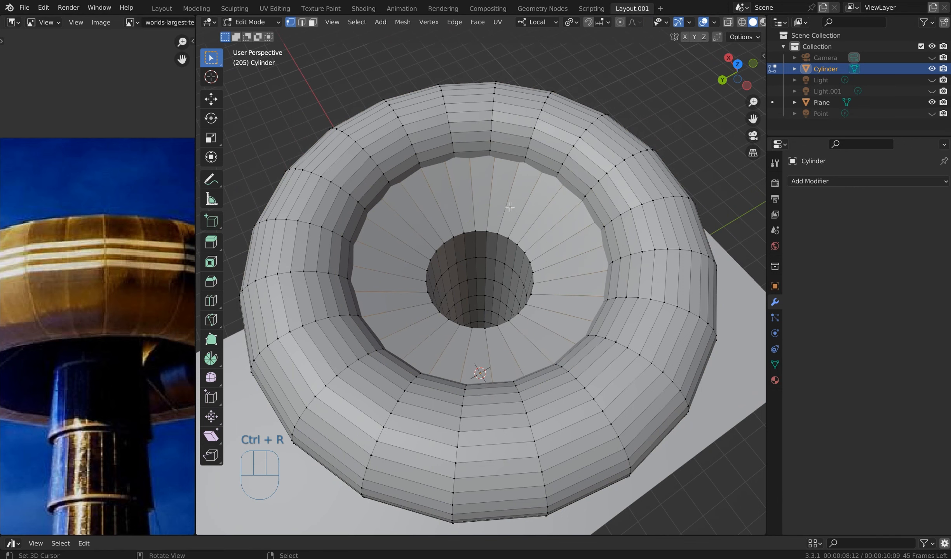
- Select the edge loop around the funnel's central hole with edge selection and extrude it upward along Z
middle_drag(525, 278, 460, 165)
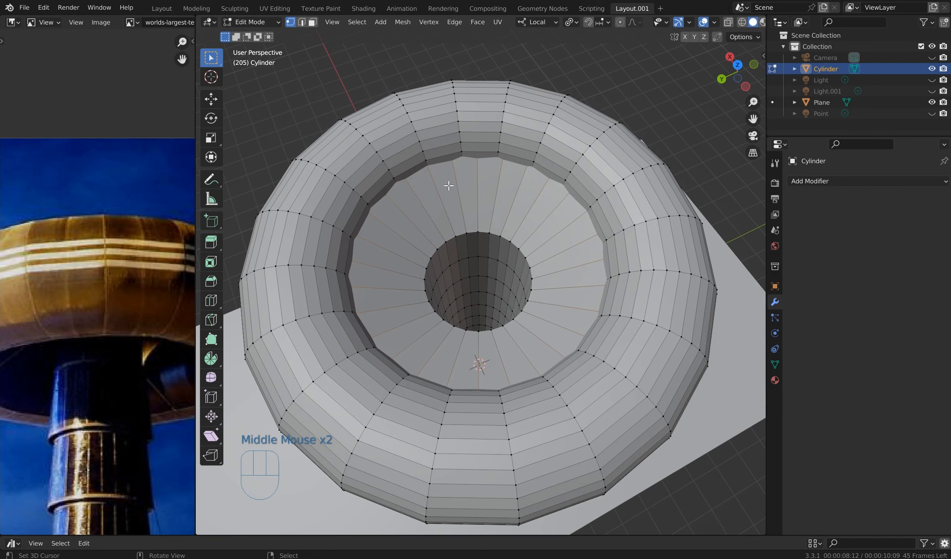
scroll(450, 177, up, 2)
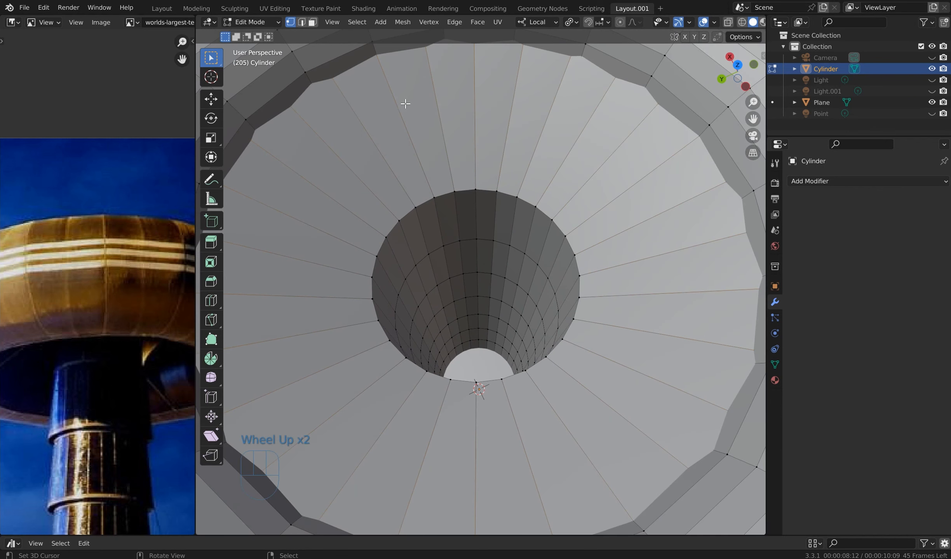
middle_drag(461, 275, 508, 200)
scroll(550, 180, down, 2)
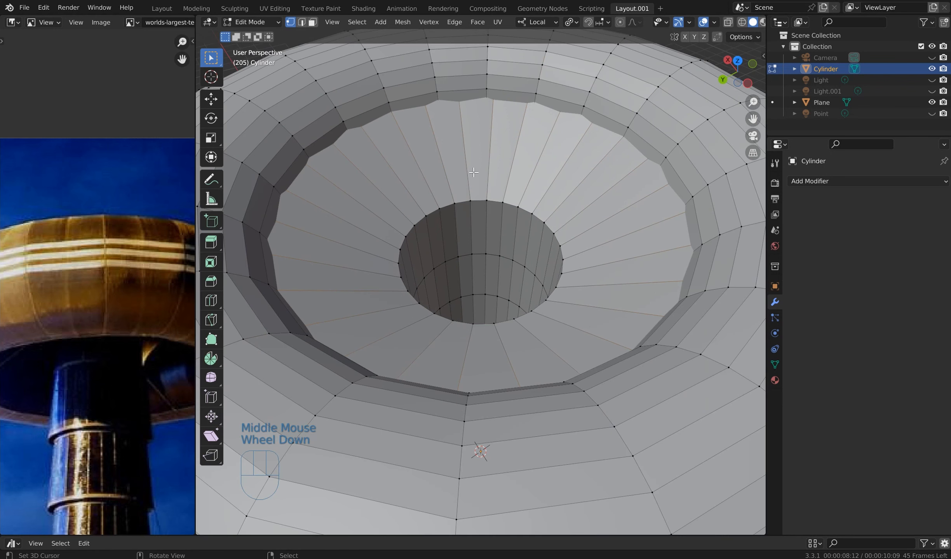
scroll(463, 179, up, 2)
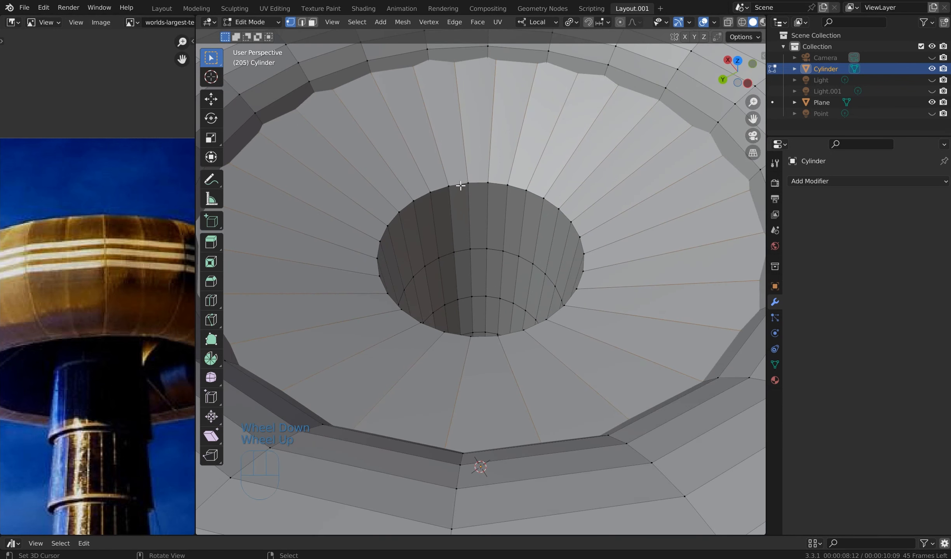
alt+shift+right_click(460, 180)
click(302, 23)
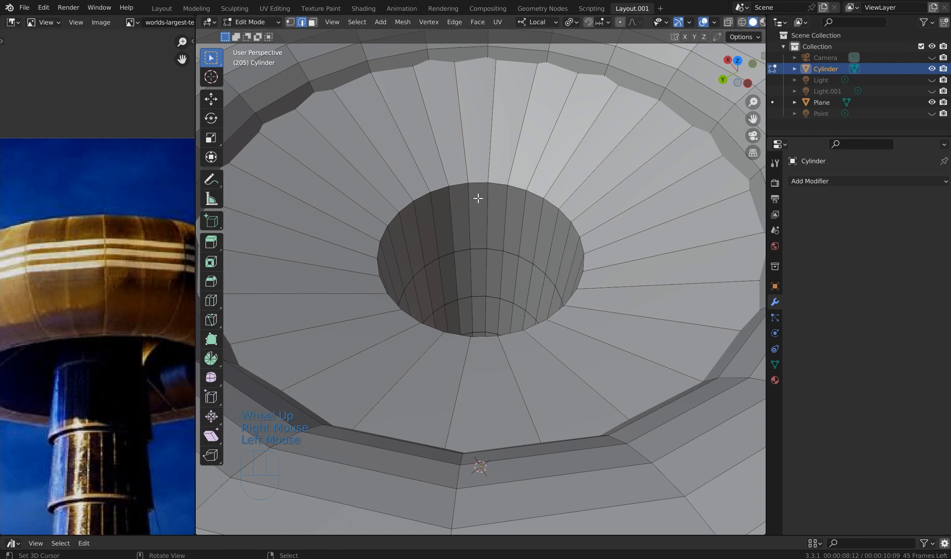
alt+shift+right_click(472, 184)
alt+shift+right_click(472, 184)
alt+shift+right_click(471, 183)
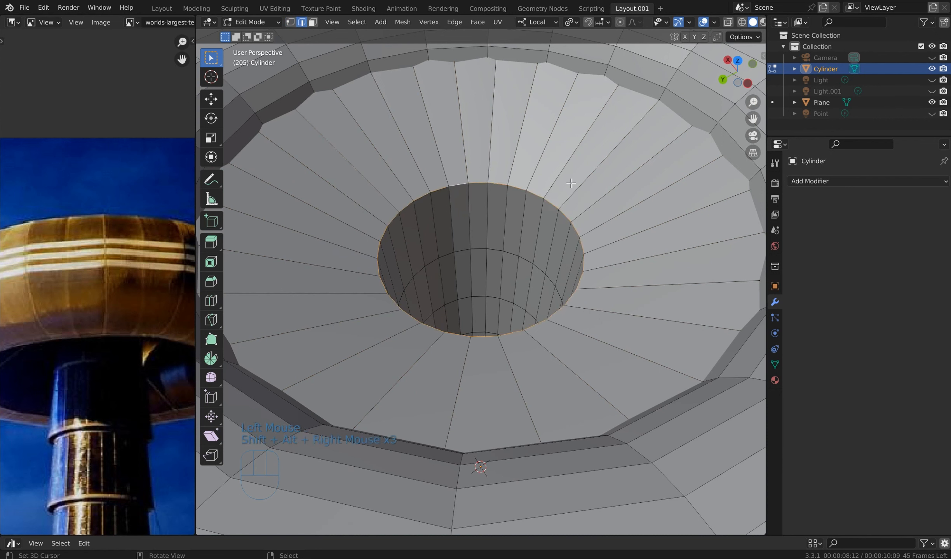
key(e)
key(z)
click(589, 59)
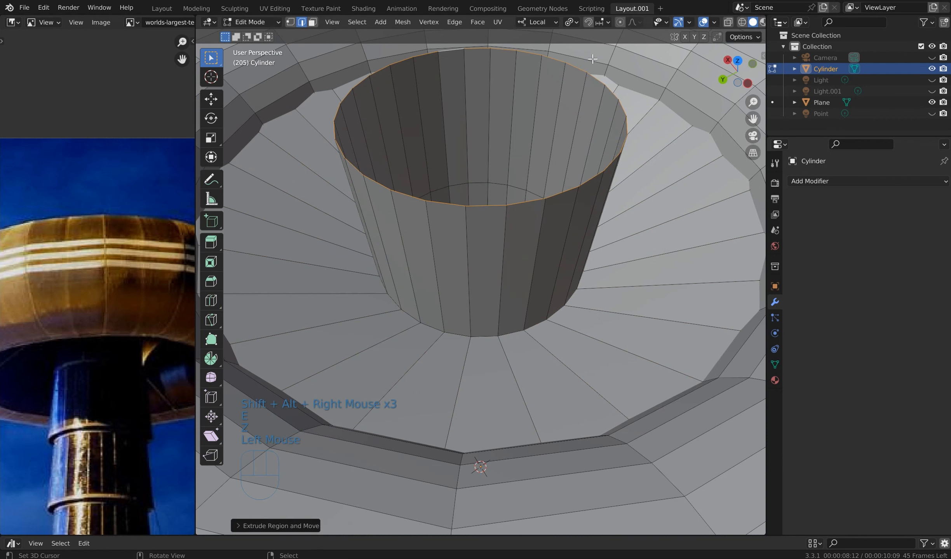
- Scale the extruded top loop down to roughly a third of its diameter and fill it with a face
key(s)
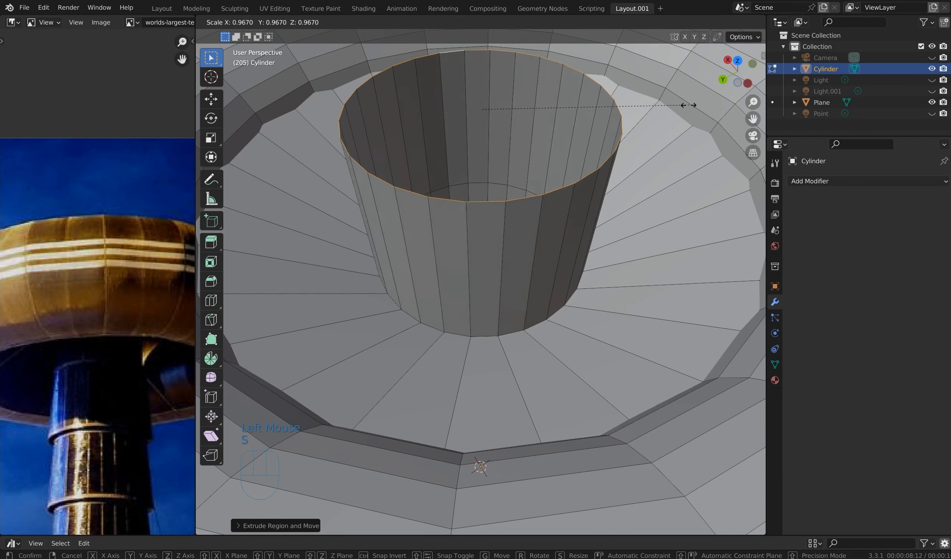
click(539, 142)
key(f)
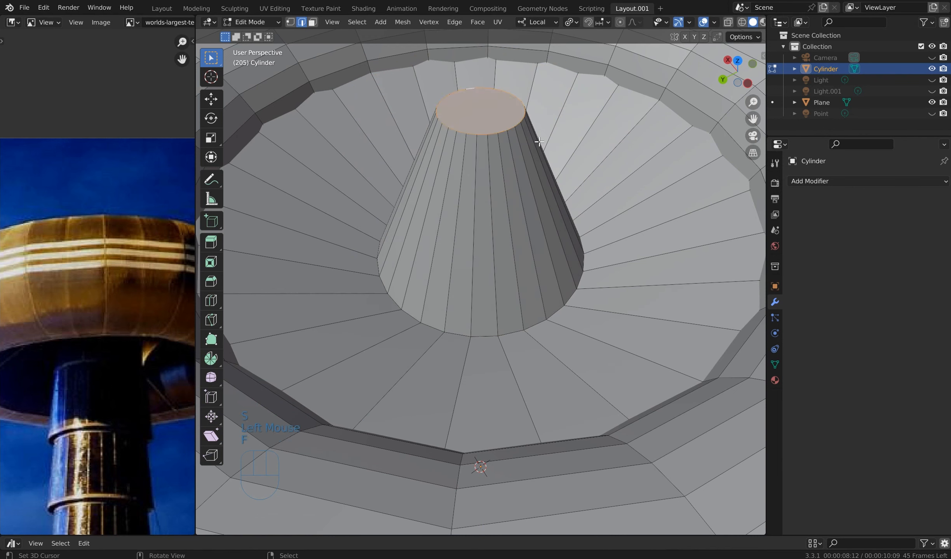
- Add three evenly spaced horizontal loop cuts around the tapered central cone
key(ctrl+r)
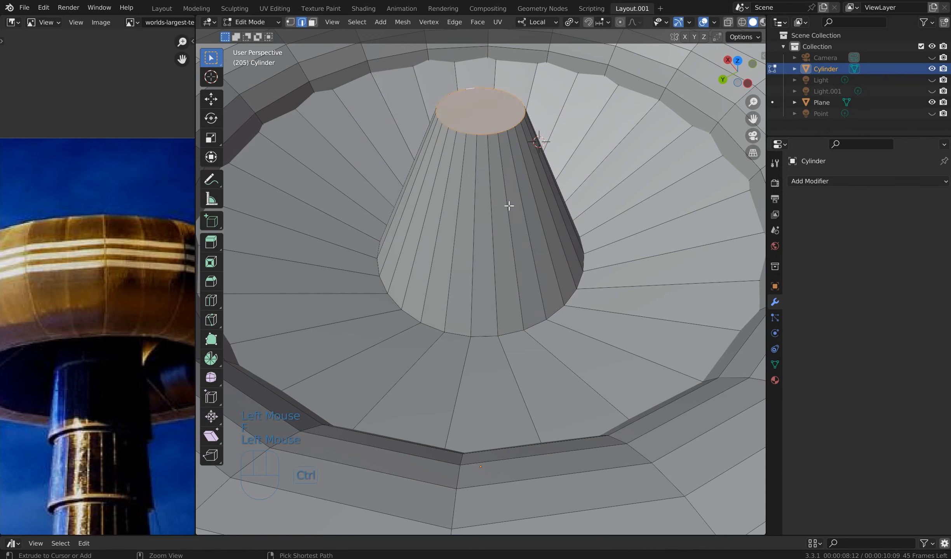
scroll(509, 206, up, 2)
click(509, 206)
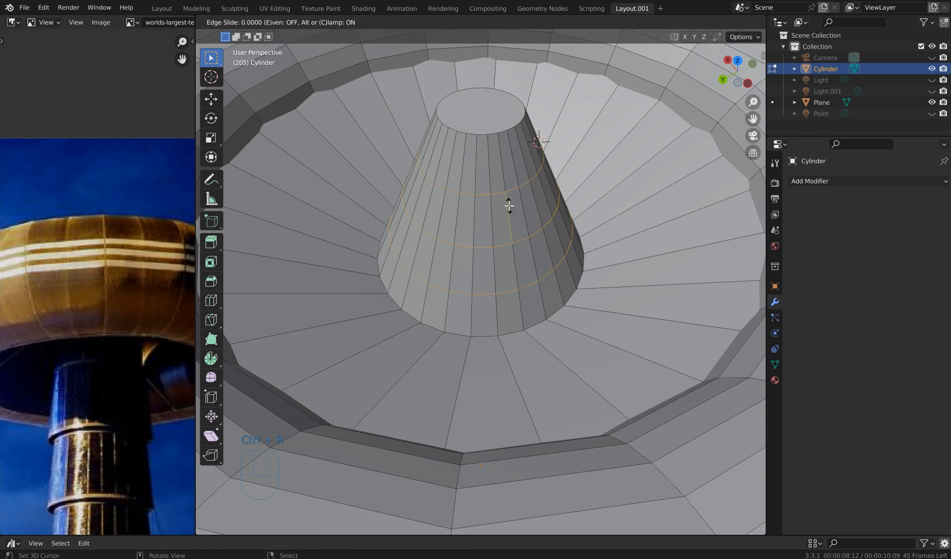
right_click(488, 253)
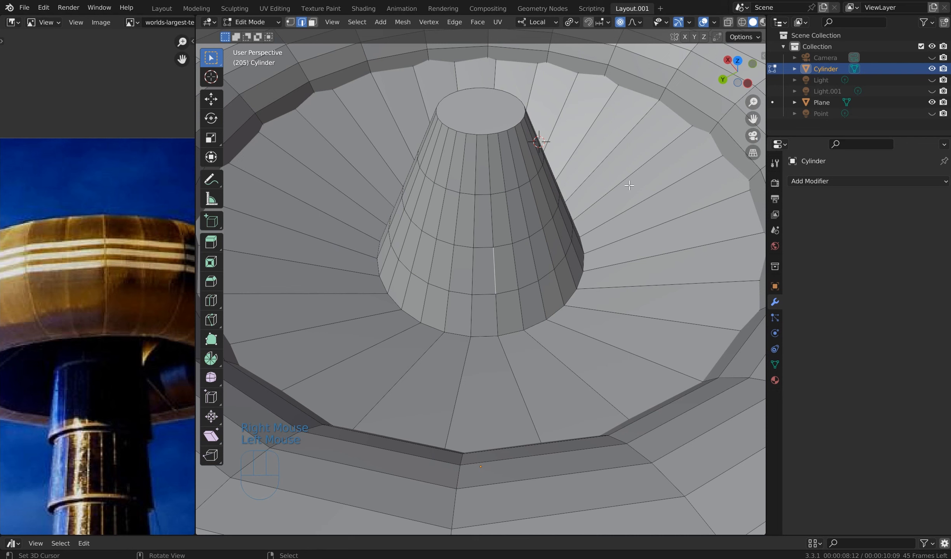
- Scale the cone's middle edge loop outward with smooth proportional editing at size 1.46, bulging the sides into a rounded shape
alt+shift+right_click(468, 245)
alt+shift+right_click(469, 246)
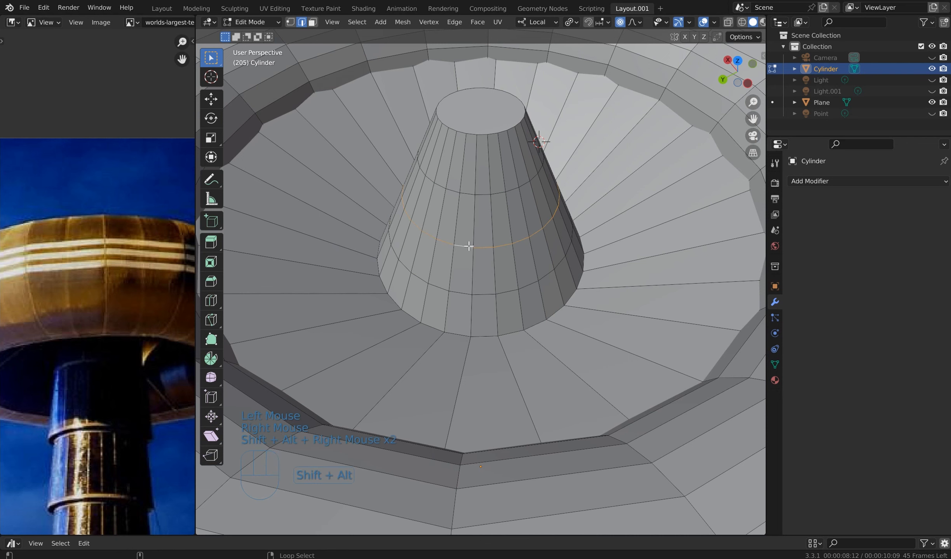
key(s)
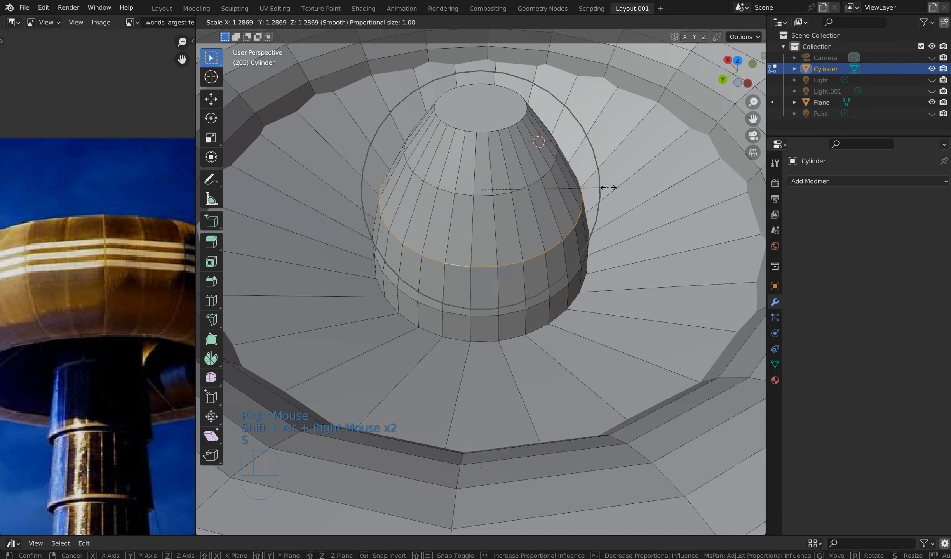
scroll(606, 185, down, 4)
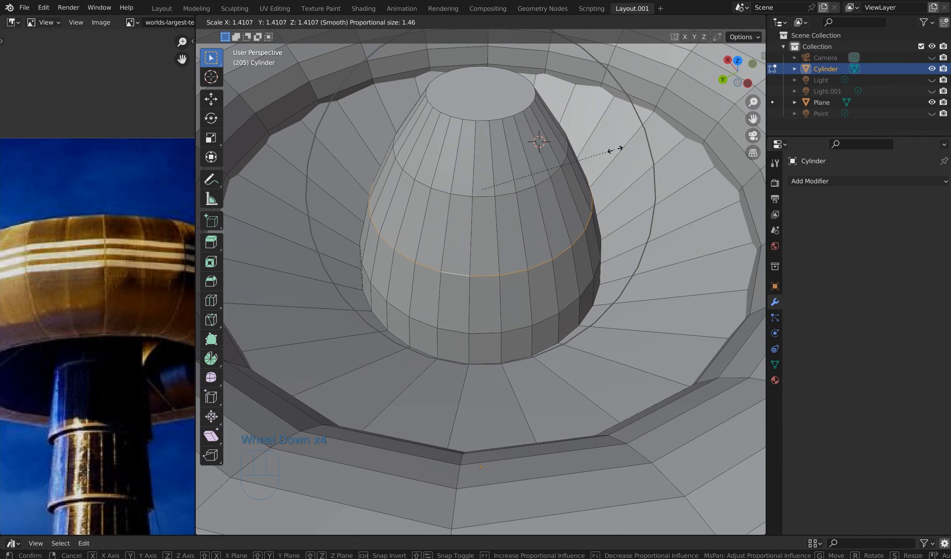
click(598, 194)
- Lower the central cone's top loop by about 0.3 m along local Z with smooth proportional editing
alt+shift+right_click(498, 124)
alt+shift+right_click(498, 125)
alt+shift+right_click(497, 124)
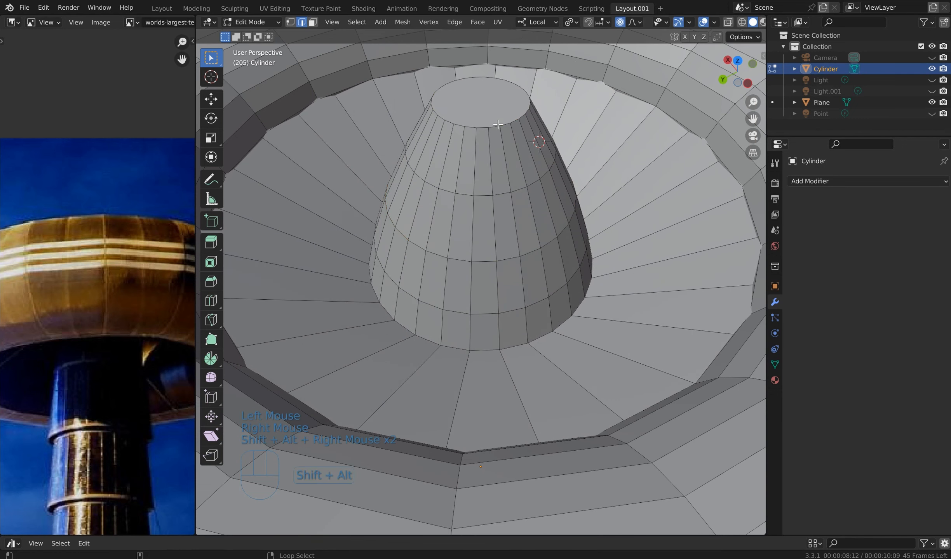
alt+shift+right_click(498, 124)
key(g)
key(z)
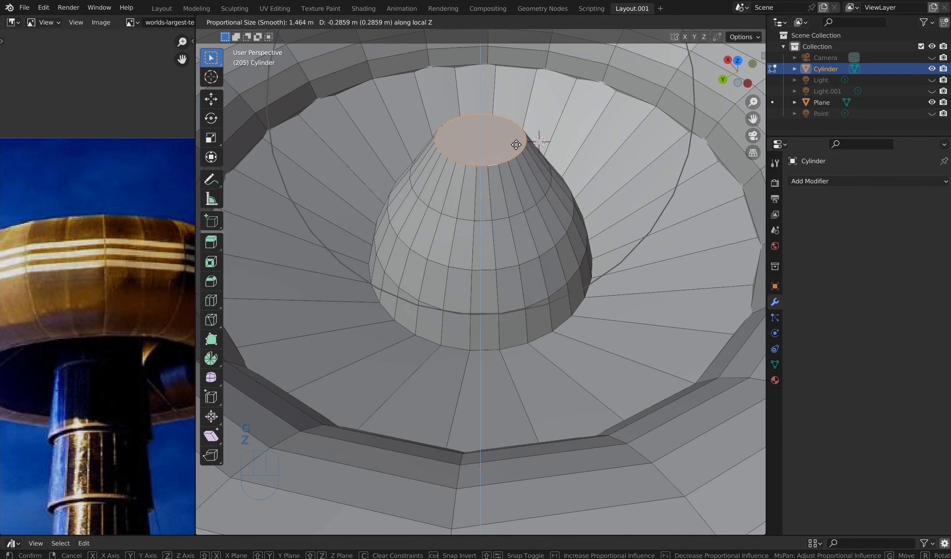
click(508, 186)
- Add the loop below the cap to the selection and scale both up about 1.4 times at proportional size 0.91
alt+shift+right_click(502, 214)
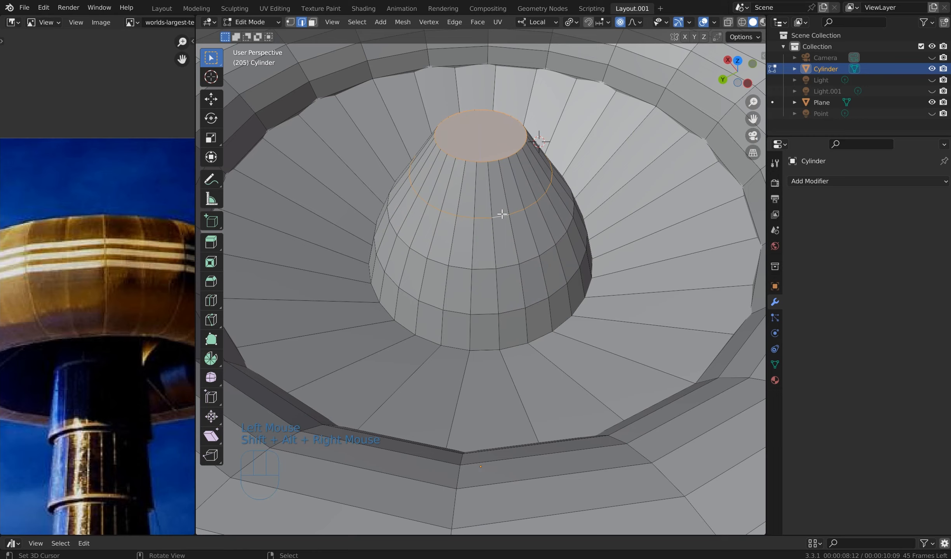
scroll(502, 214, up, 2)
scroll(502, 214, down, 3)
key(s)
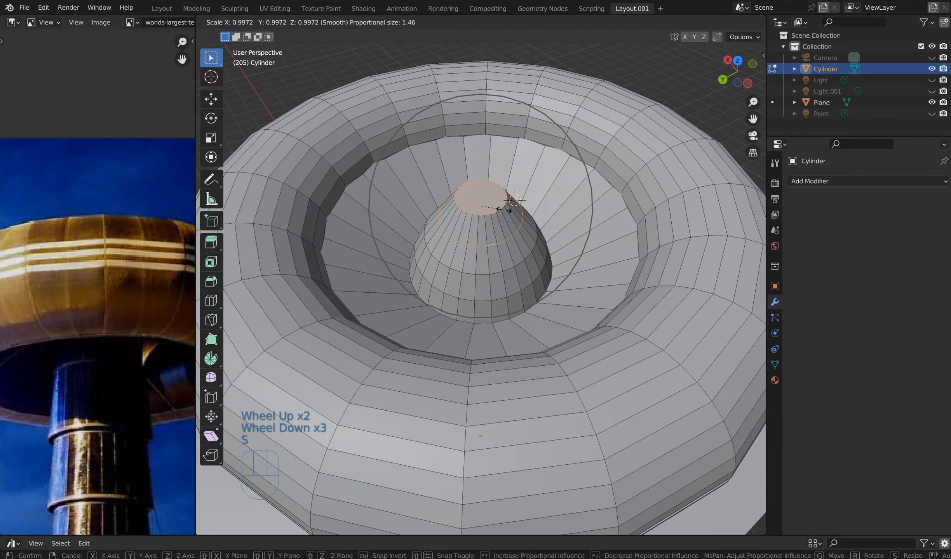
scroll(504, 210, up, 5)
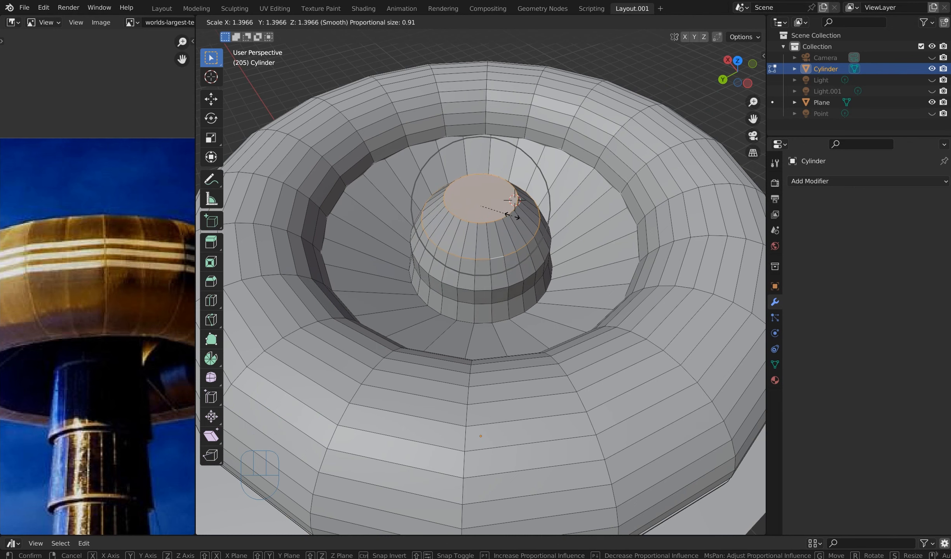
click(511, 214)
- Leave mesh editing and examine the tower from the side and above, comparing it with the lower part of the reference photo
key(Tab)
scroll(521, 213, down, 1)
middle_drag(522, 213, 526, 179)
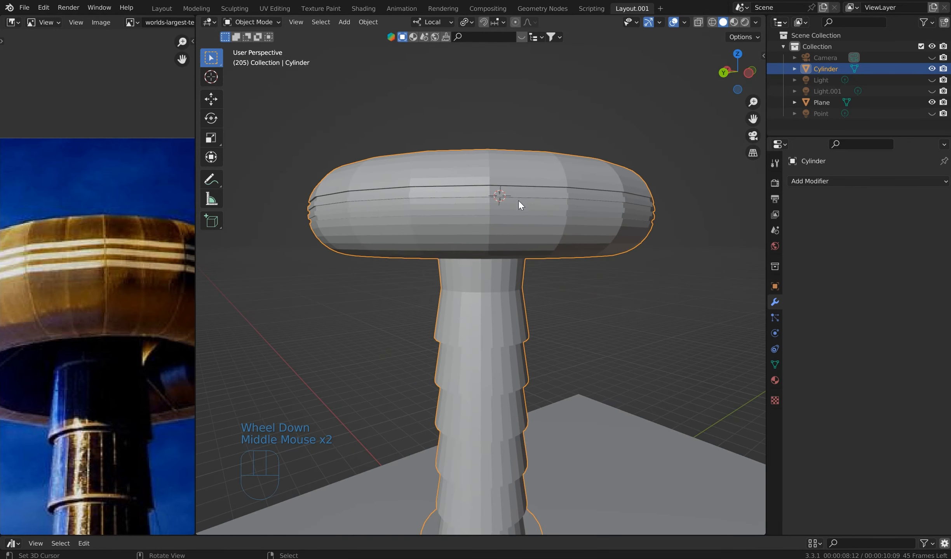
scroll(518, 200, down, 2)
middle_drag(504, 241, 404, 256)
scroll(121, 320, down, 2)
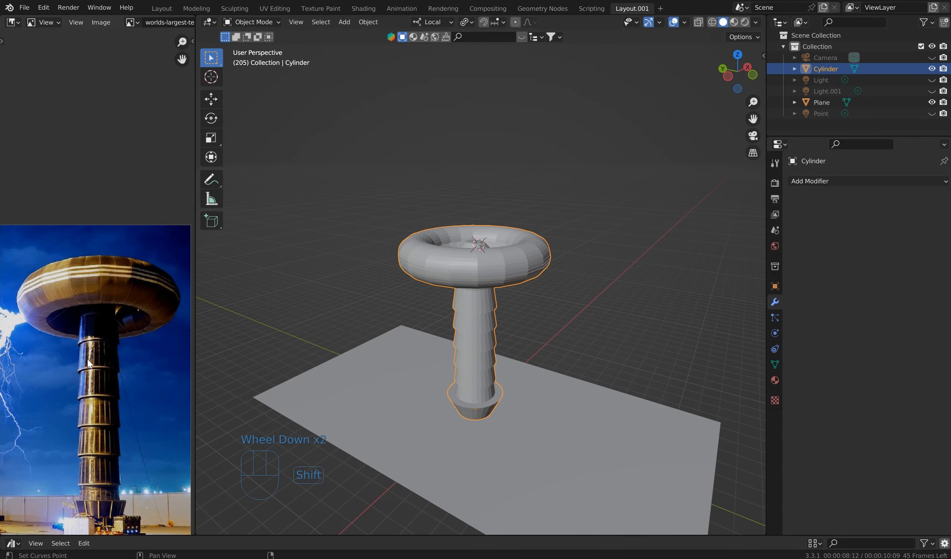
shift+middle_drag(89, 365, 113, 322)
middle_drag(447, 318, 430, 376)
- Dissolve the four inner edges that cross at the centre of the ground plane
right_click(413, 380)
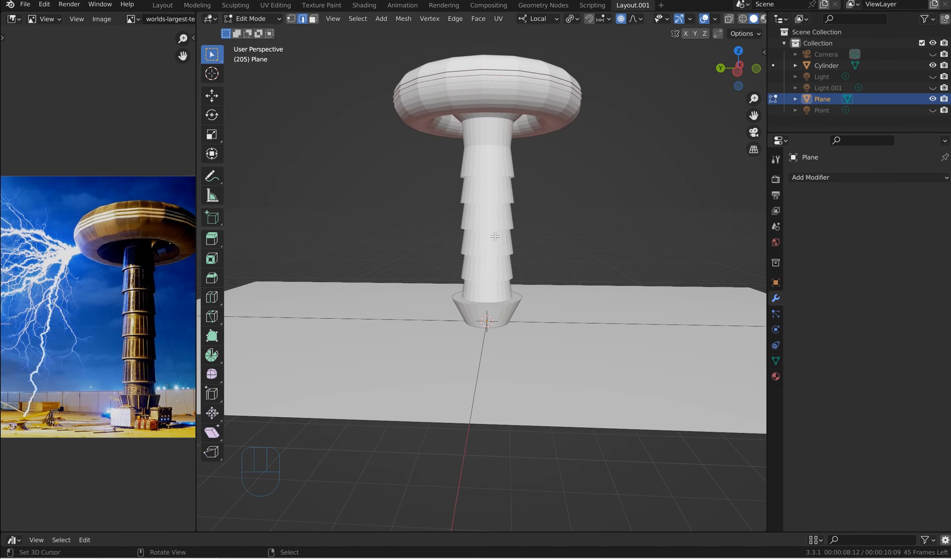
middle_drag(495, 236, 502, 281)
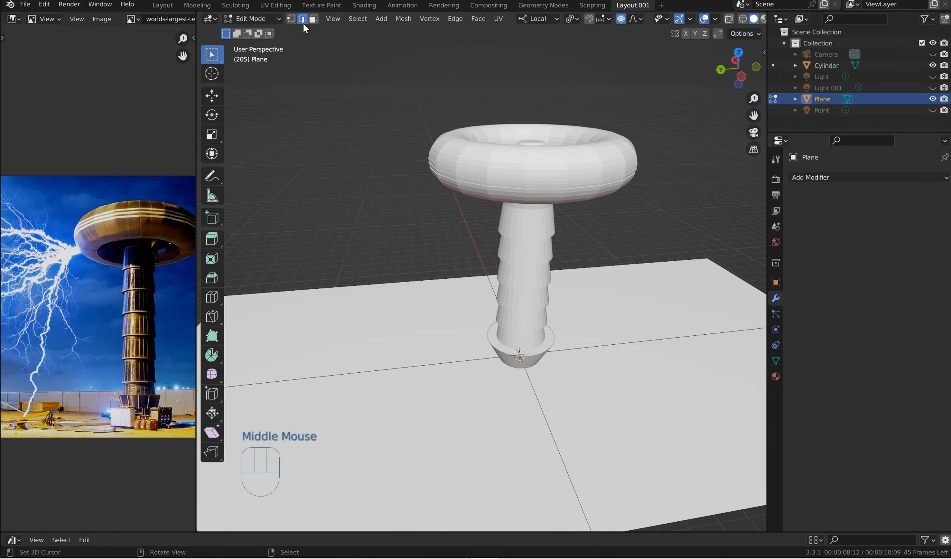
right_click(478, 337)
shift+right_click(464, 362)
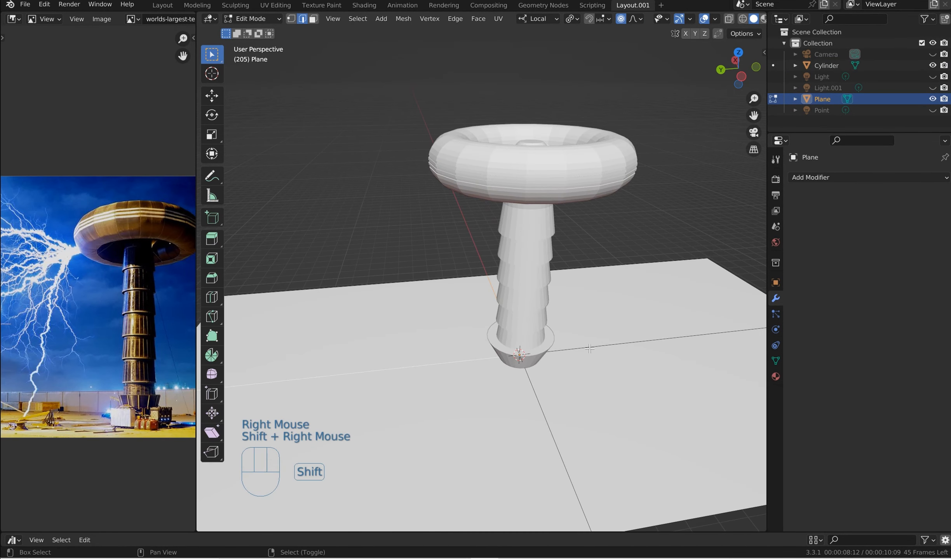
shift+right_click(590, 349)
shift+right_click(540, 402)
key(x)
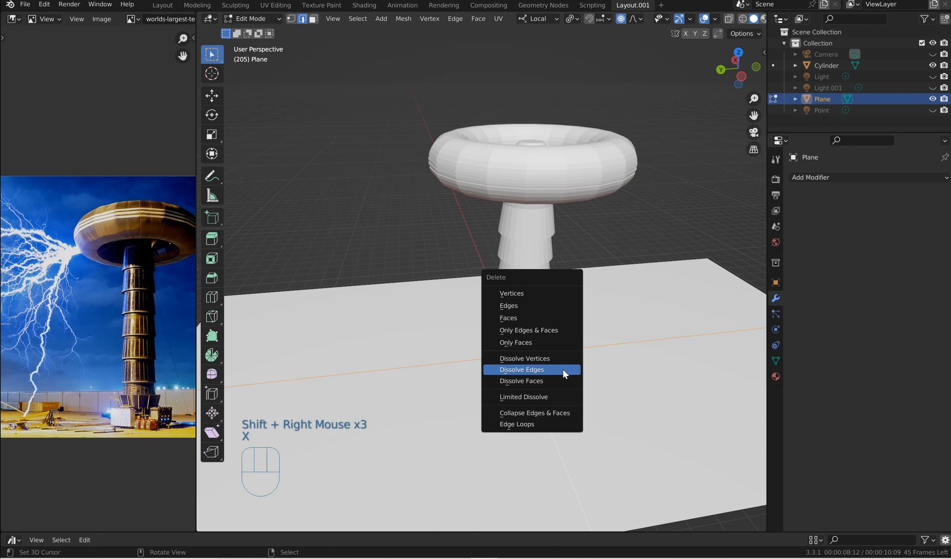
click(563, 373)
middle_drag(563, 373, 394, 311)
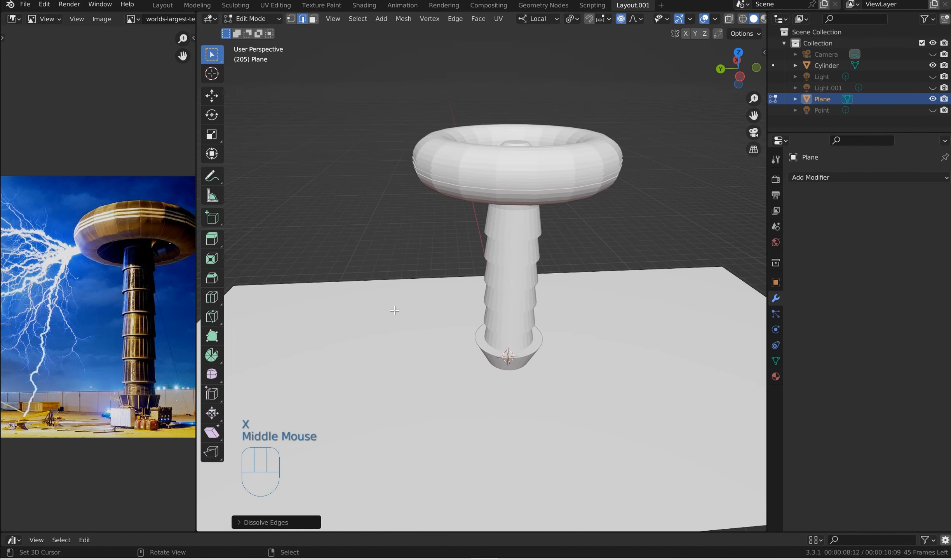
right_click(390, 336)
key(Tab)
key(Tab)
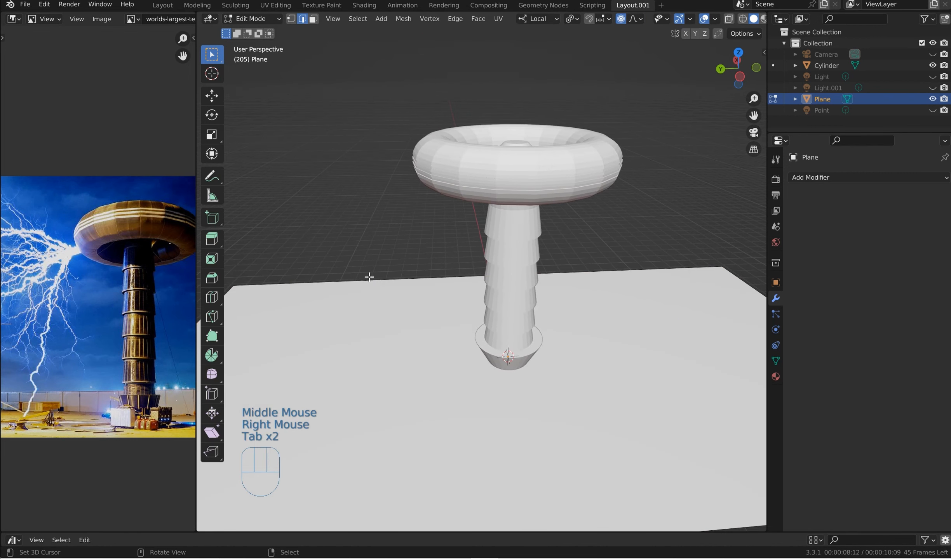
right_click(355, 283)
middle_drag(355, 282, 268, 268)
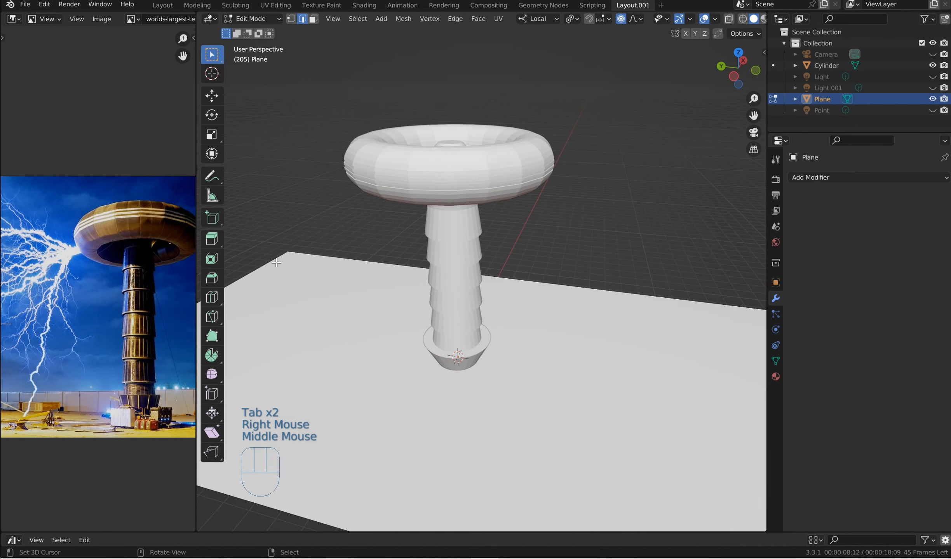
key(e)
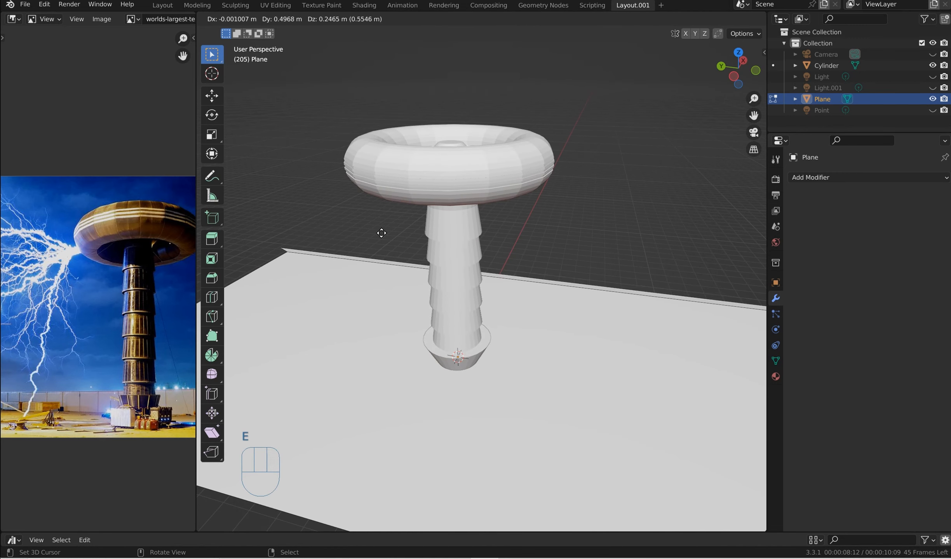
key(z)
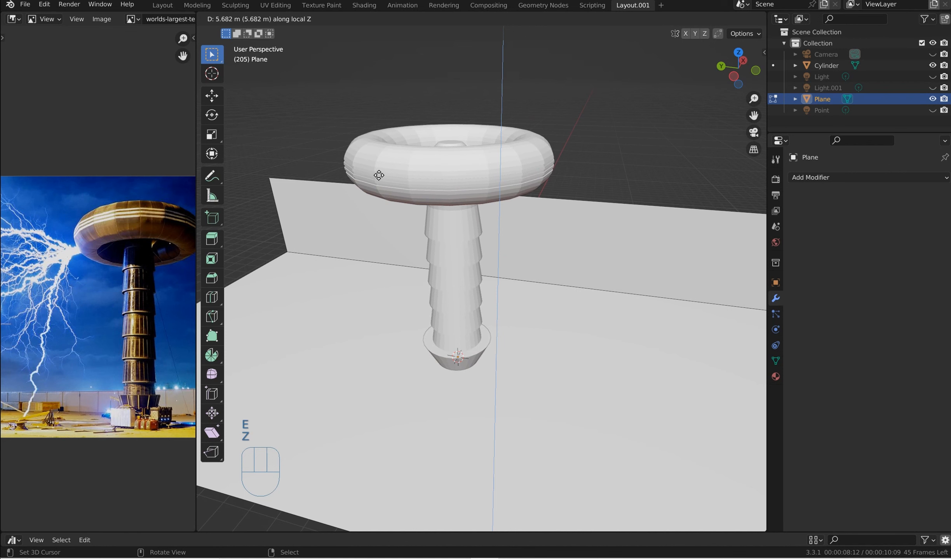
right_click(276, 233)
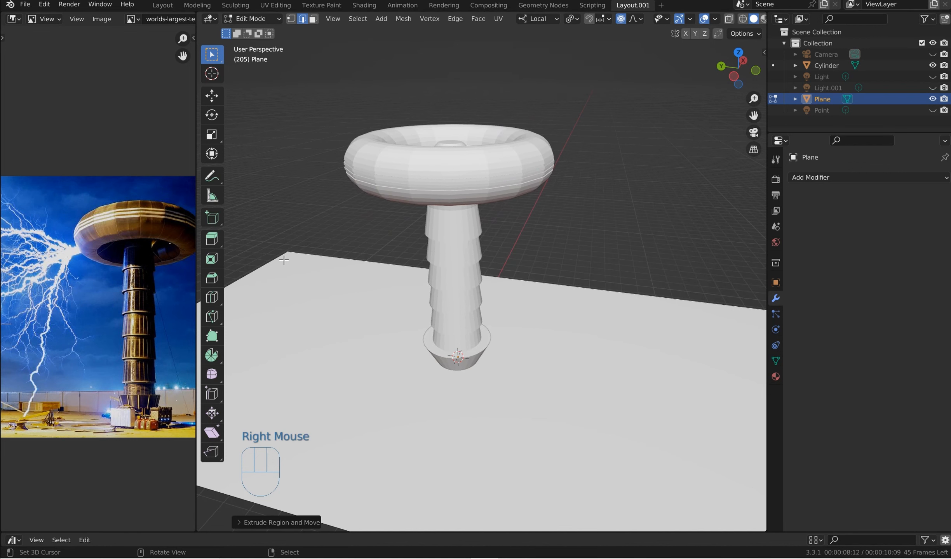
- Extrude the ground plane's back edge and adjoining side edge upward along Z to form two walls
shift+right_click(247, 272)
key(e)
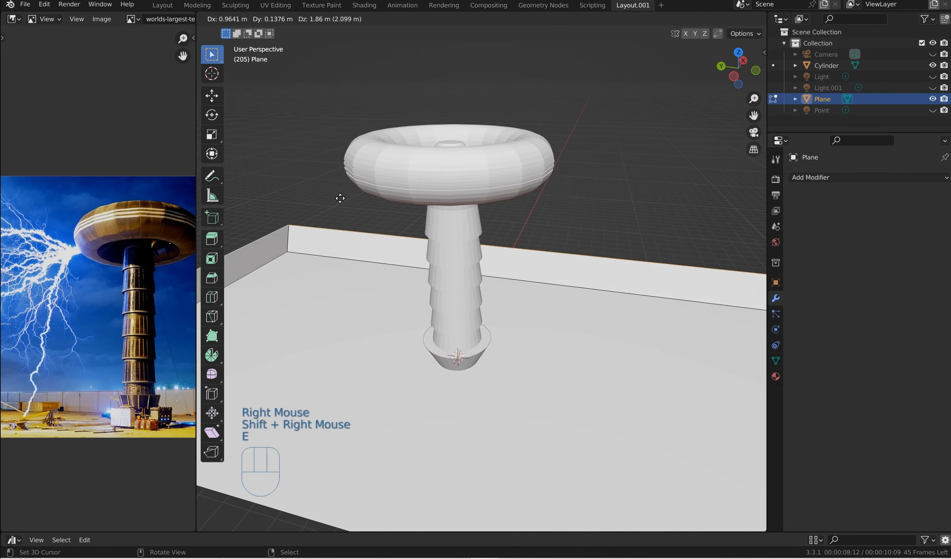
key(z)
click(458, 279)
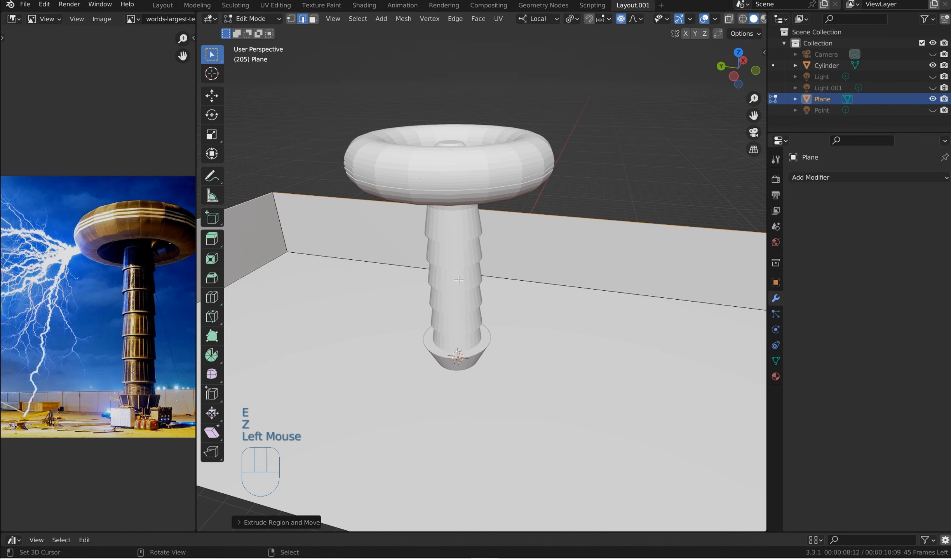
middle_drag(458, 280, 532, 229)
middle_drag(532, 229, 522, 239)
scroll(526, 233, up, 1)
scroll(556, 197, down, 2)
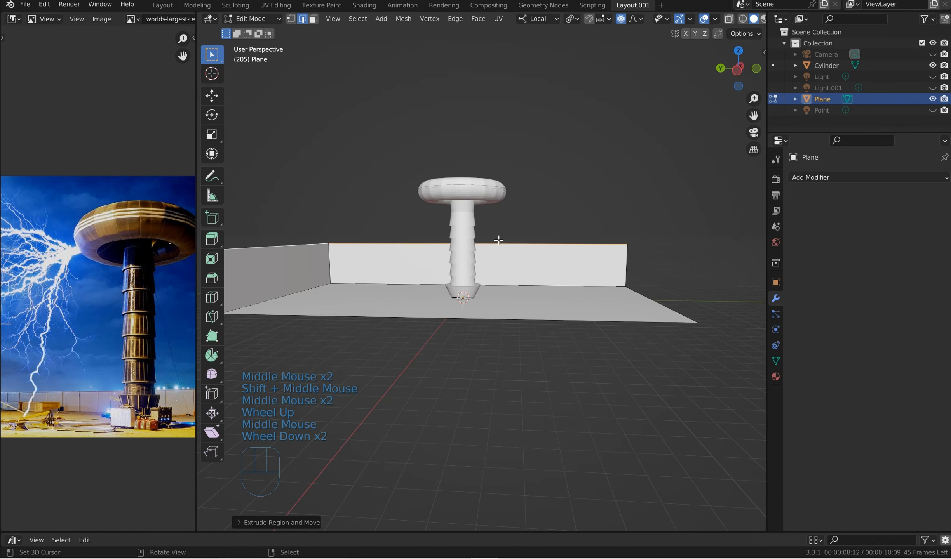
key(s)
key(y)
right_click(388, 246)
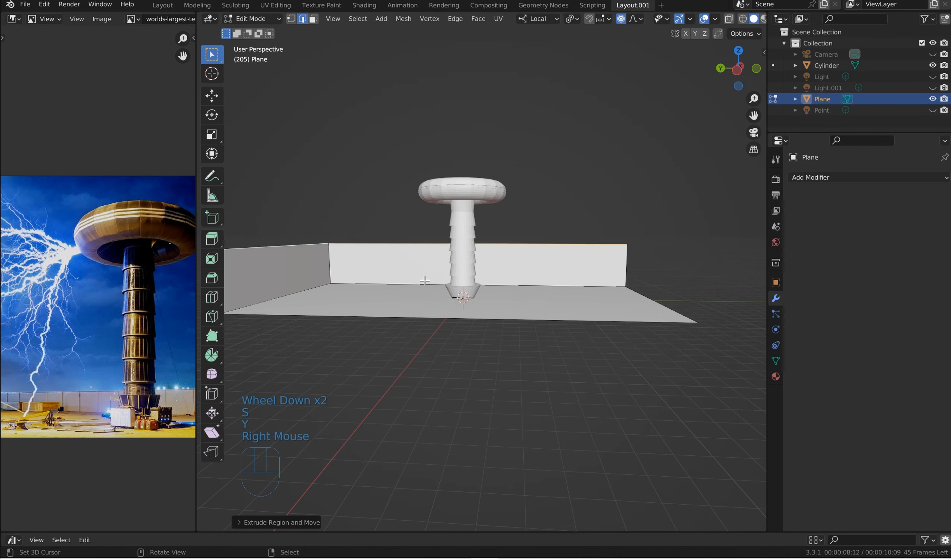
- Stretch the whole ground and wall object along its local Y axis in Object Mode
key(Tab)
key(s)
key(y)
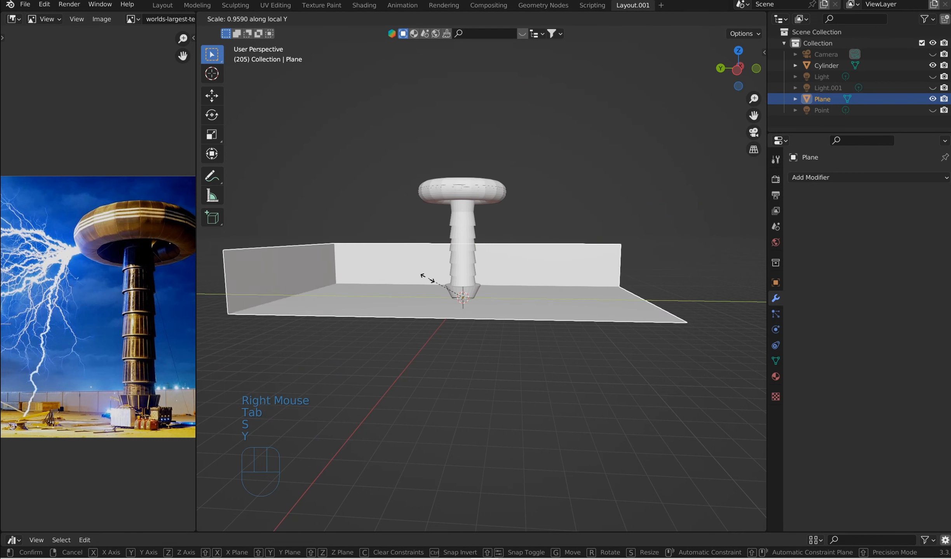
click(388, 275)
middle_drag(388, 275, 412, 257)
scroll(445, 257, down, 2)
scroll(503, 259, up, 4)
middle_drag(503, 259, 430, 271)
scroll(468, 256, down, 1)
- Select the side wall with face selection and separate it into its own object
right_click(431, 271)
key(Tab)
right_click(429, 271)
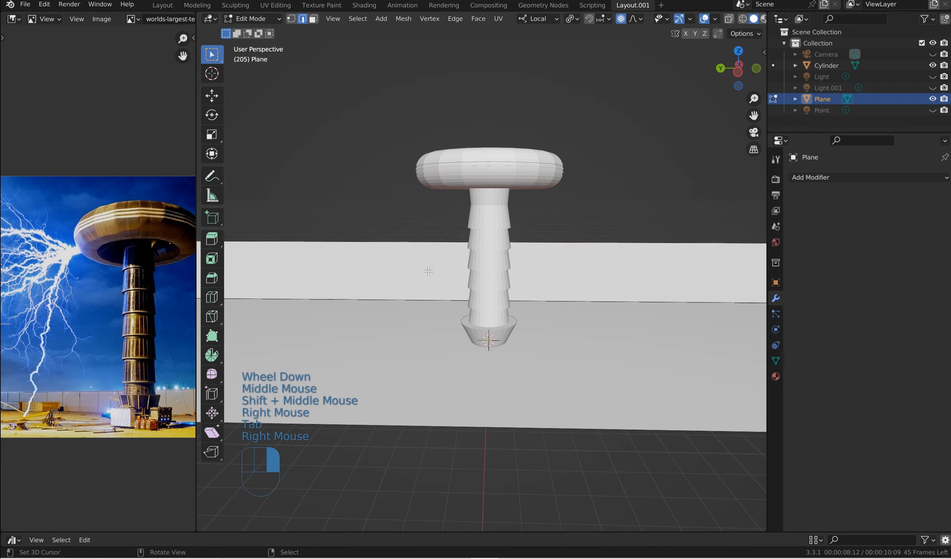
double_click(312, 18)
right_click(391, 256)
middle_drag(389, 255, 381, 269)
right_click(319, 271)
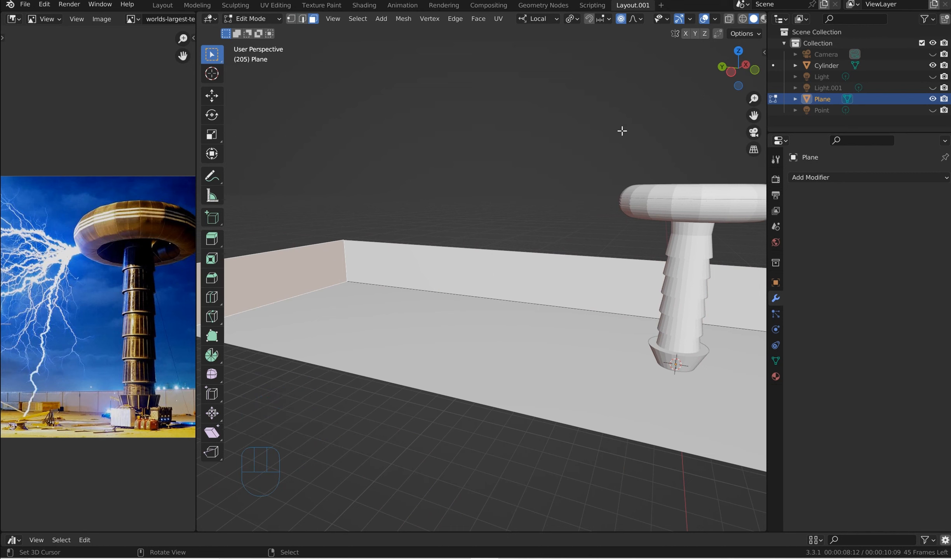
key(q)
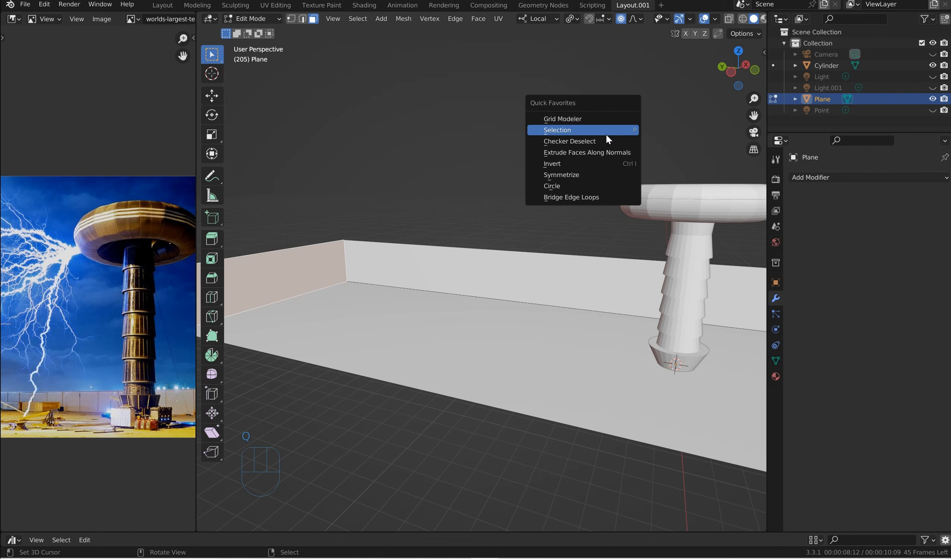
click(605, 133)
- Look up the Separate command through the operator search as "seperate", run it by Selection, and return to Object Mode
key(space)
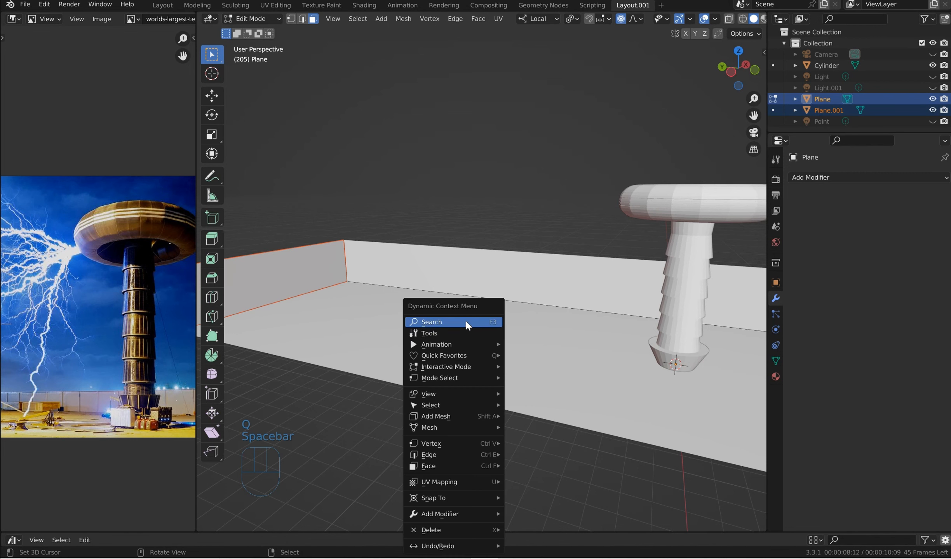
click(491, 317)
text(seperate)
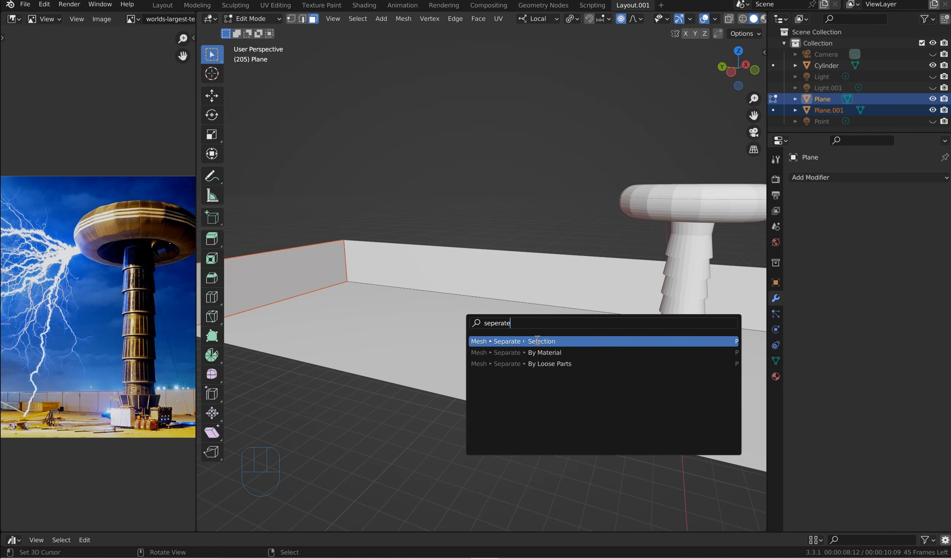
click(535, 341)
key(Tab)
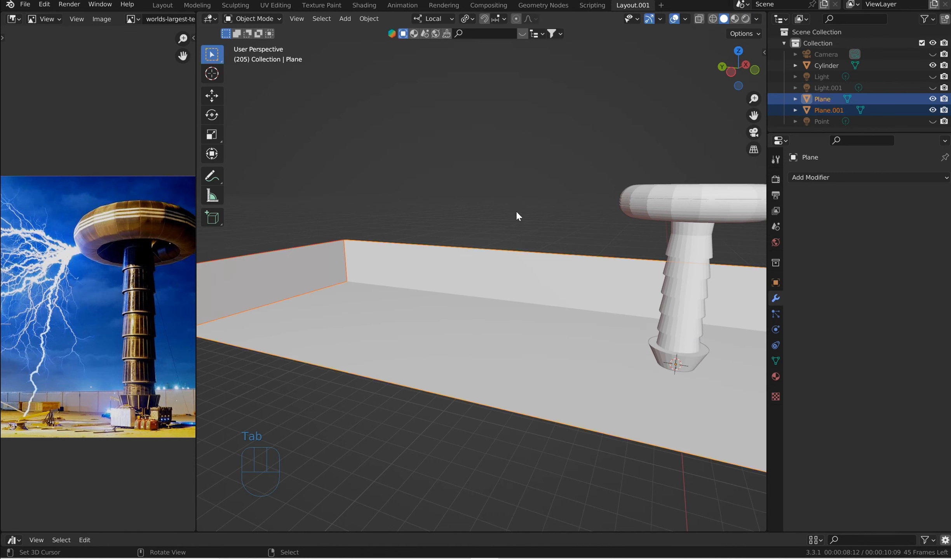
right_click(482, 273)
right_click(482, 274)
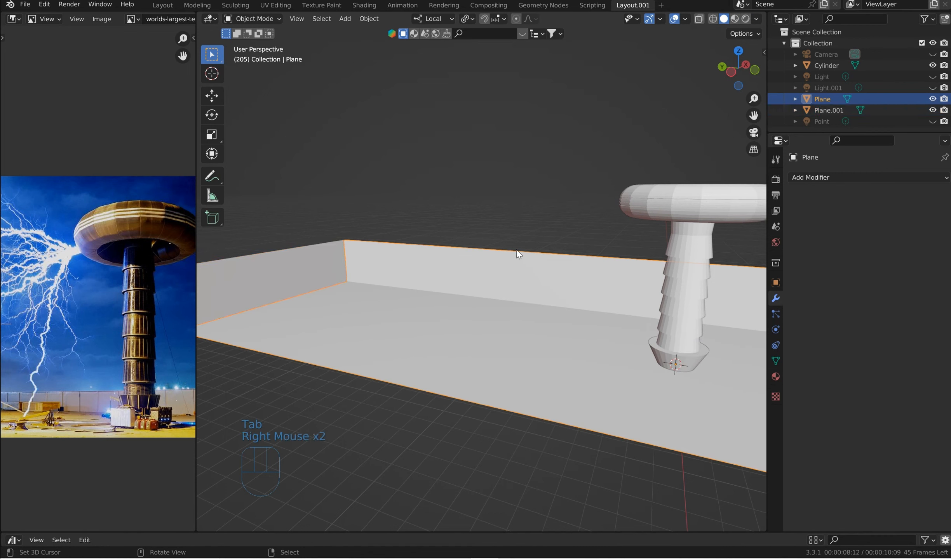
- Separate both walls from the ground plane into one object, then select it in Object Mode and test that it moves independently
key(Tab)
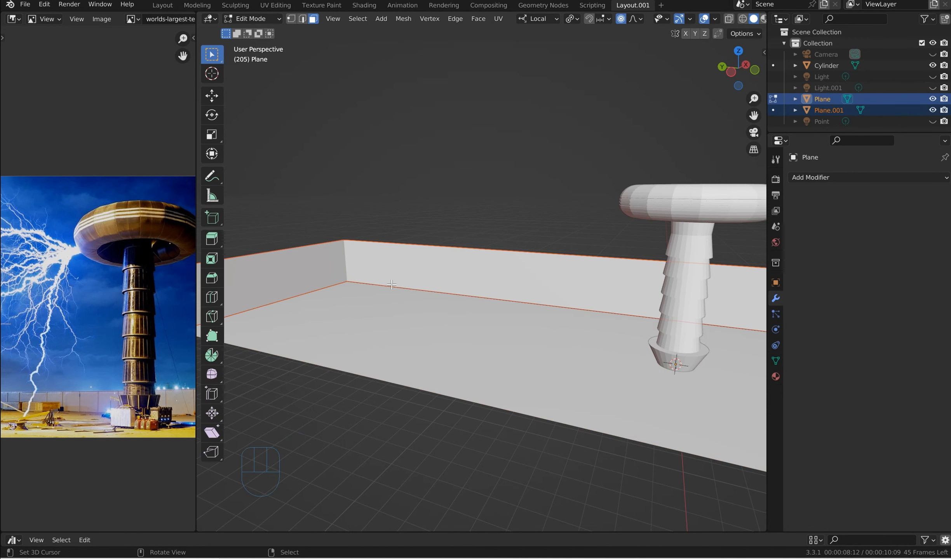
right_click(438, 265)
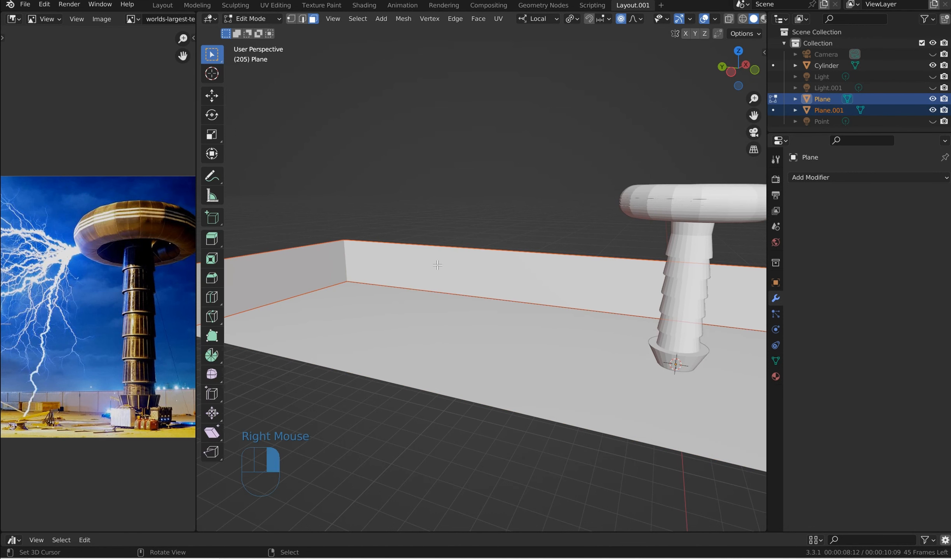
key(Tab)
middle_click(455, 250)
key(g)
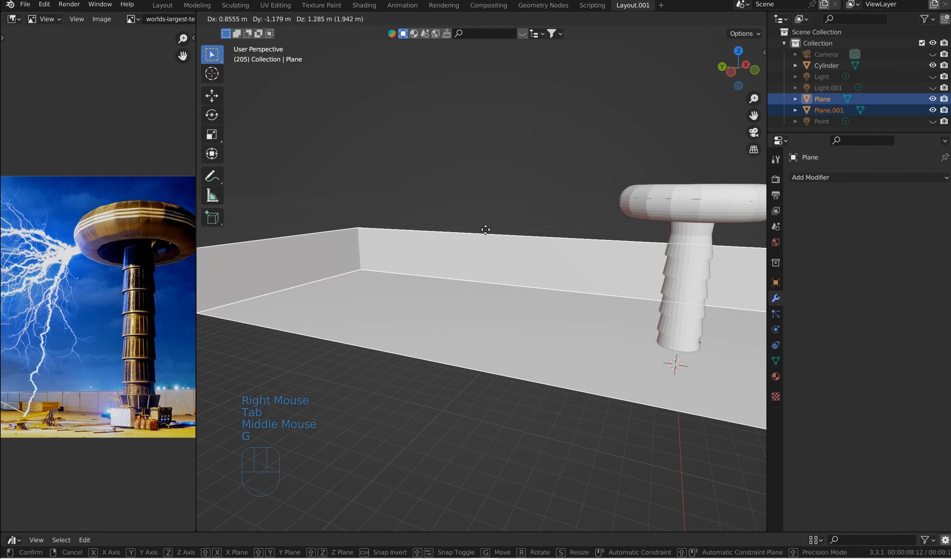
right_click(454, 267)
right_click(455, 268)
right_click(457, 268)
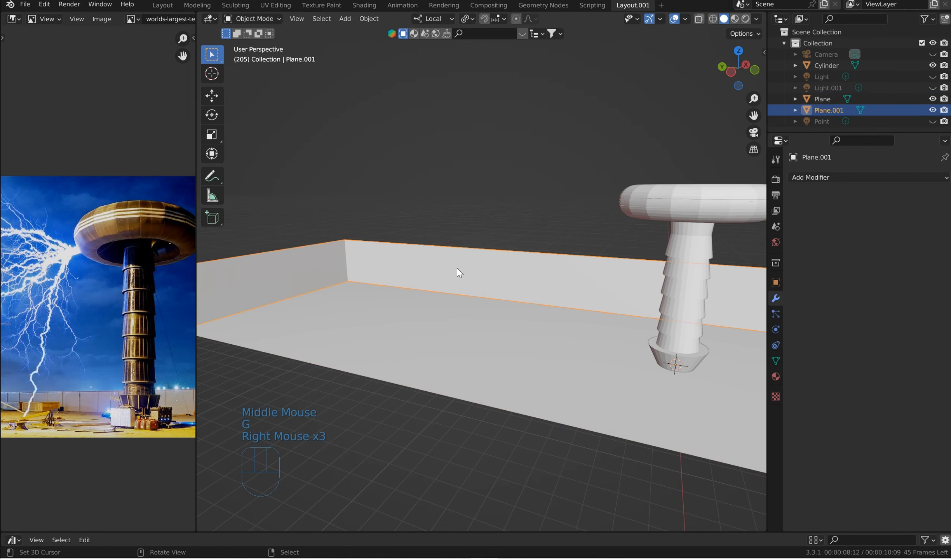
key(g)
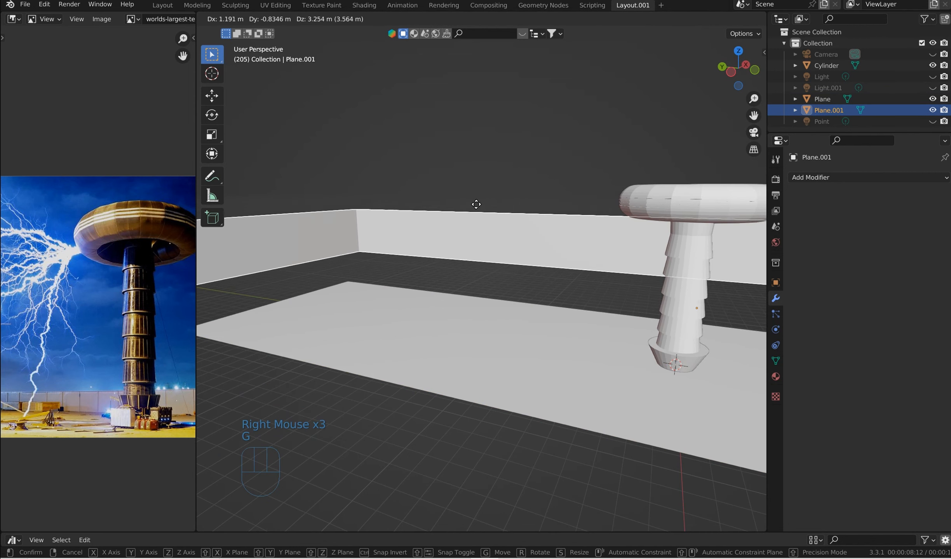
right_click(476, 203)
- Duplicate the wall object in place, hide the copy, and reselect the original walls
middle_drag(472, 204, 460, 233)
key(shift+d)
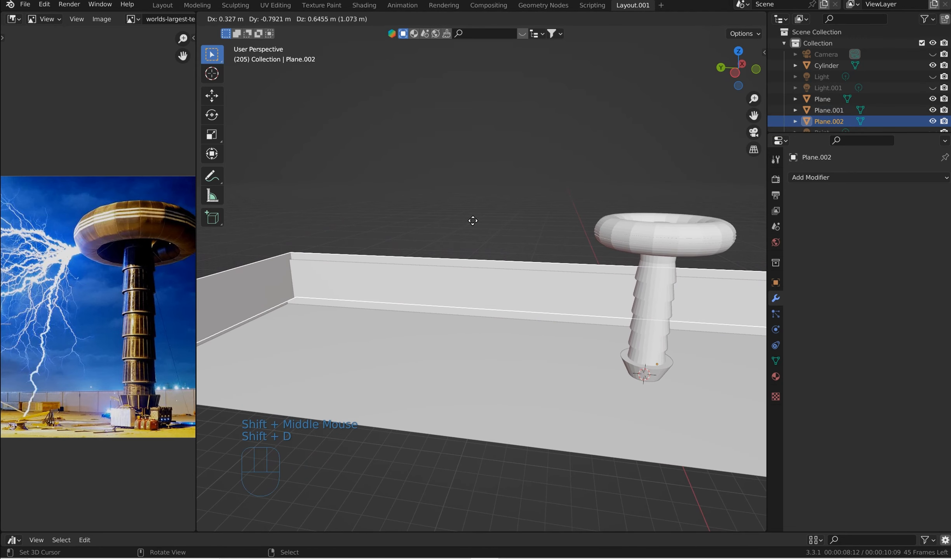
right_click(451, 218)
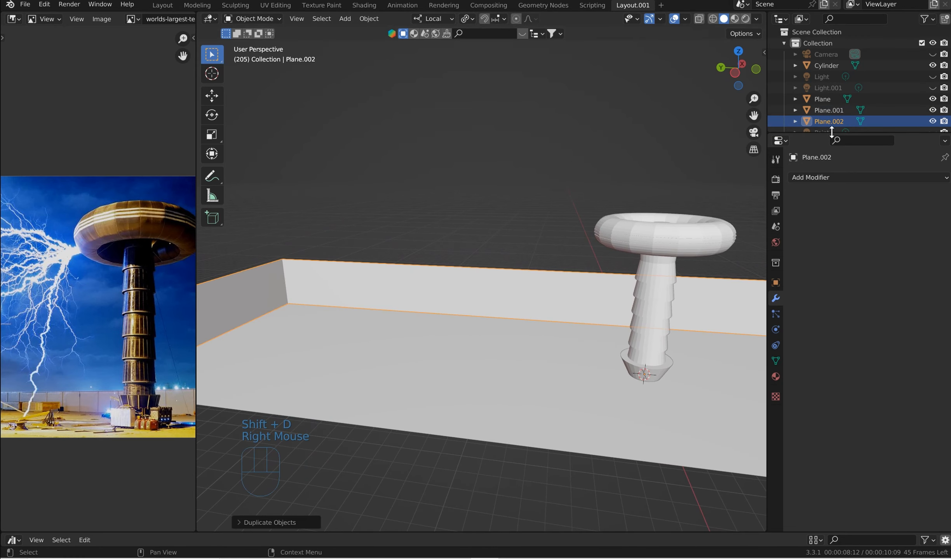
drag(827, 134, 826, 171)
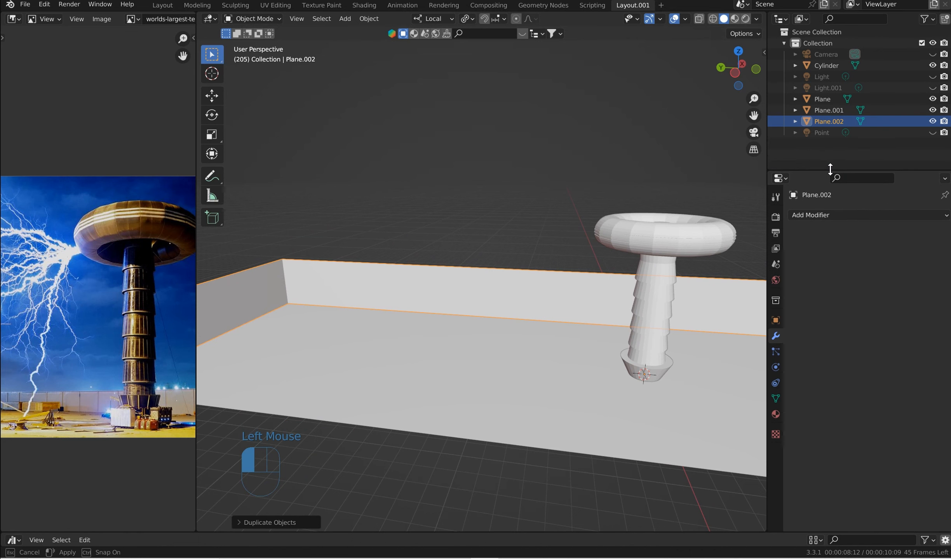
click(933, 122)
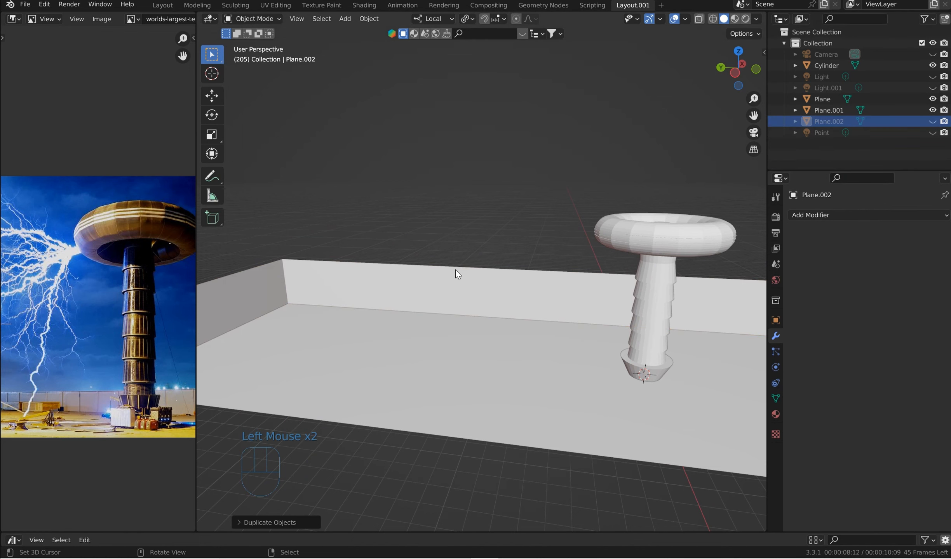
click(466, 275)
middle_drag(467, 275, 551, 260)
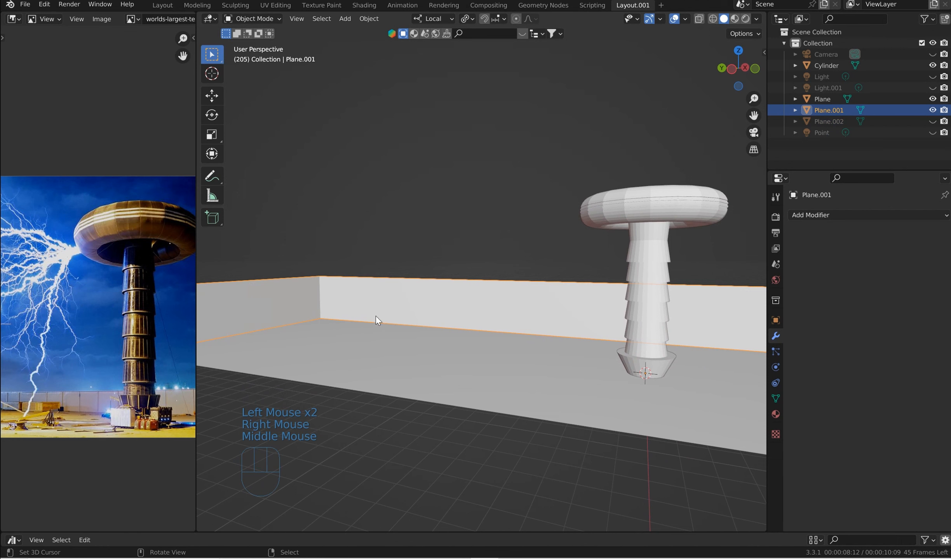
key(Tab)
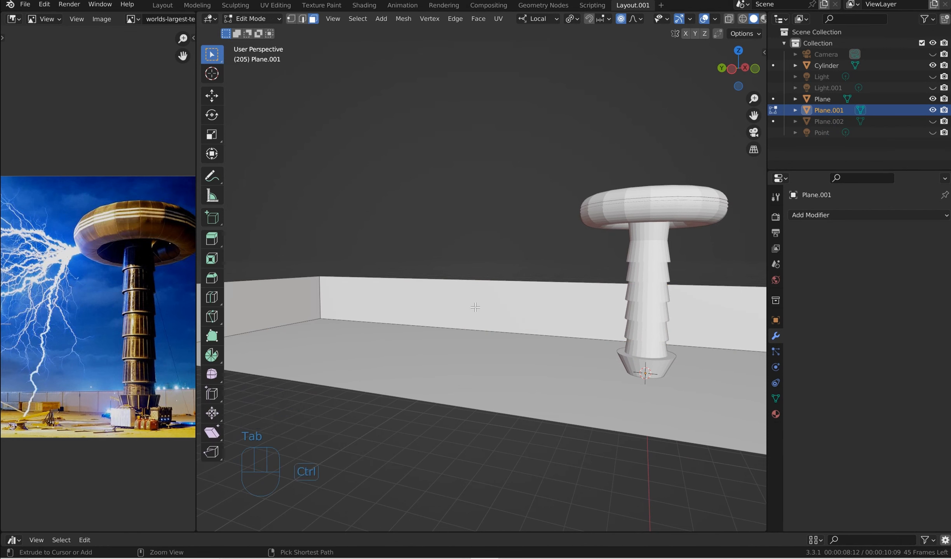
key(ctrl+r)
key(Tab)
right_click(548, 300)
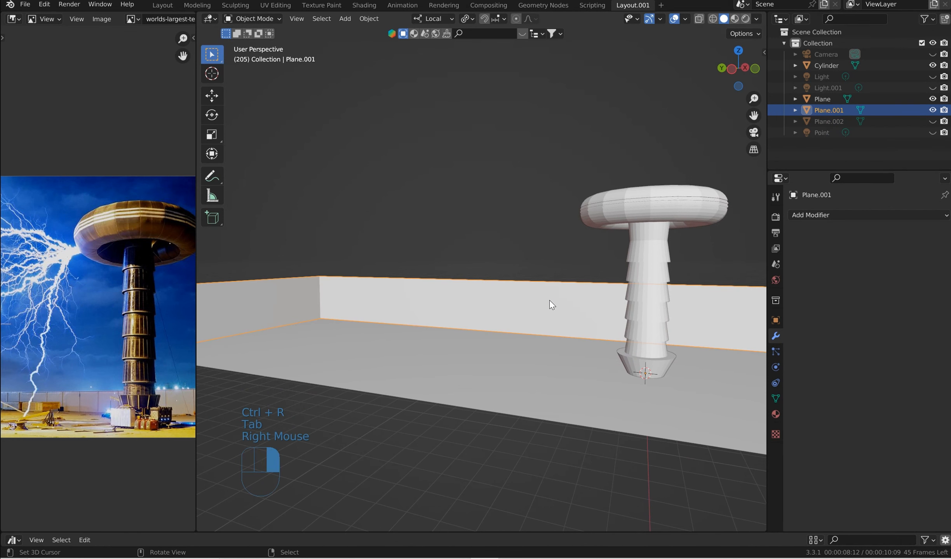
- Divide the long wall into panels in Edit Mode with nine evenly spaced vertical loop cuts, slid slightly toward the side wall
key(Tab)
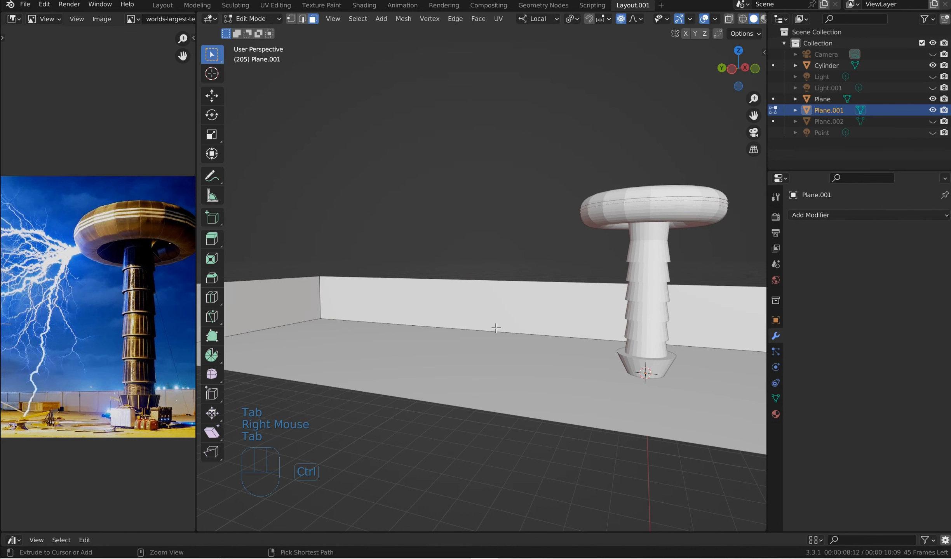
scroll(572, 326, down, 2)
key(ctrl+r)
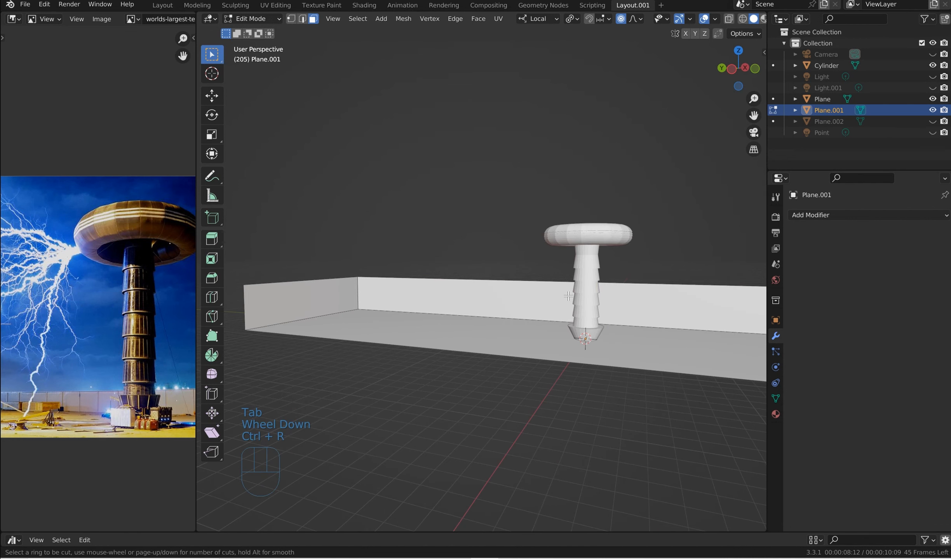
middle_drag(604, 303, 371, 359)
shift+middle_drag(371, 359, 471, 334)
scroll(481, 323, down, 2)
key(ctrl+r)
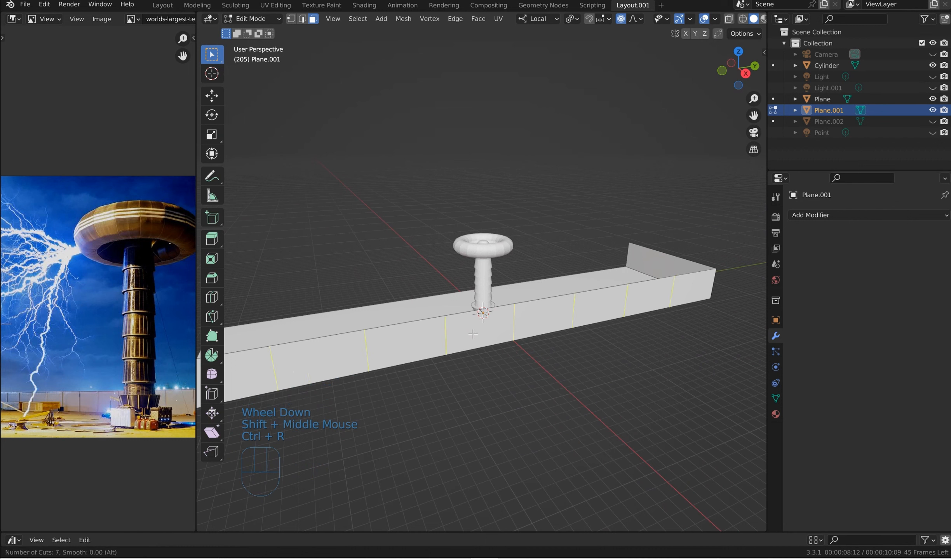
scroll(472, 334, up, 1)
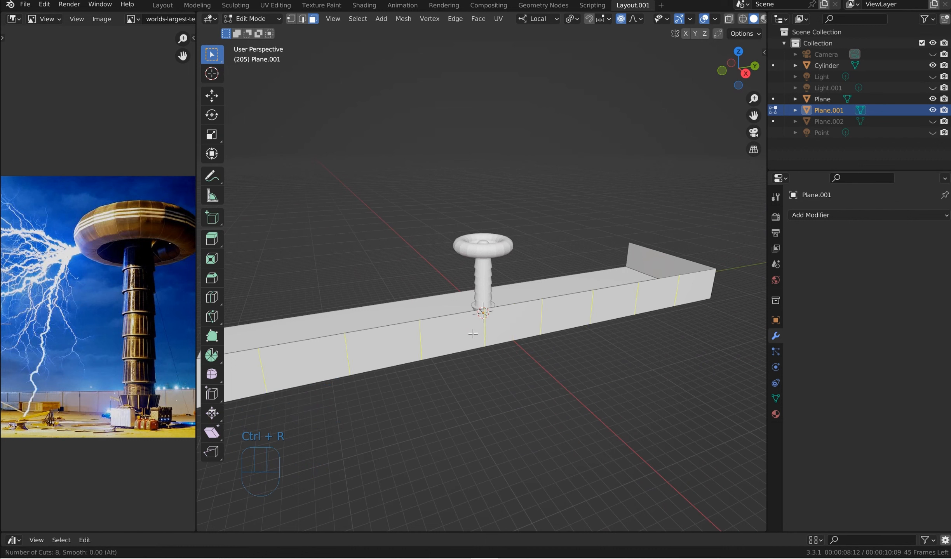
click(468, 334)
click(489, 327)
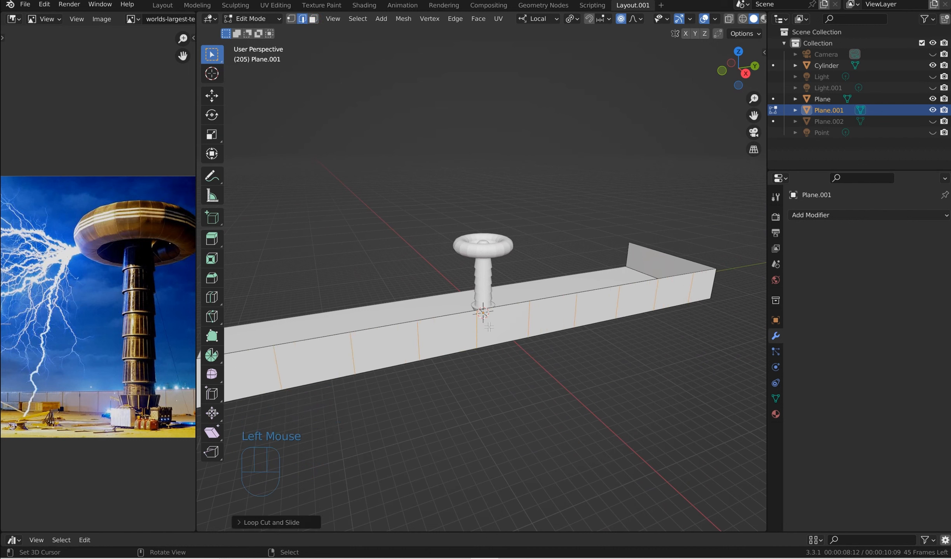
- Add three vertical loop cuts across the short side wall and return to Object Mode
middle_drag(643, 259, 338, 299)
scroll(322, 271, up, 2)
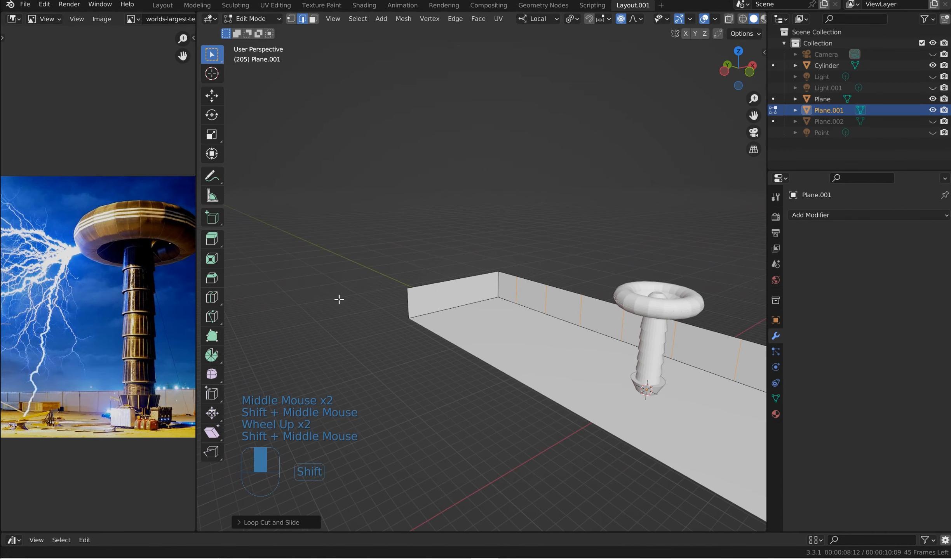
key(ctrl+r)
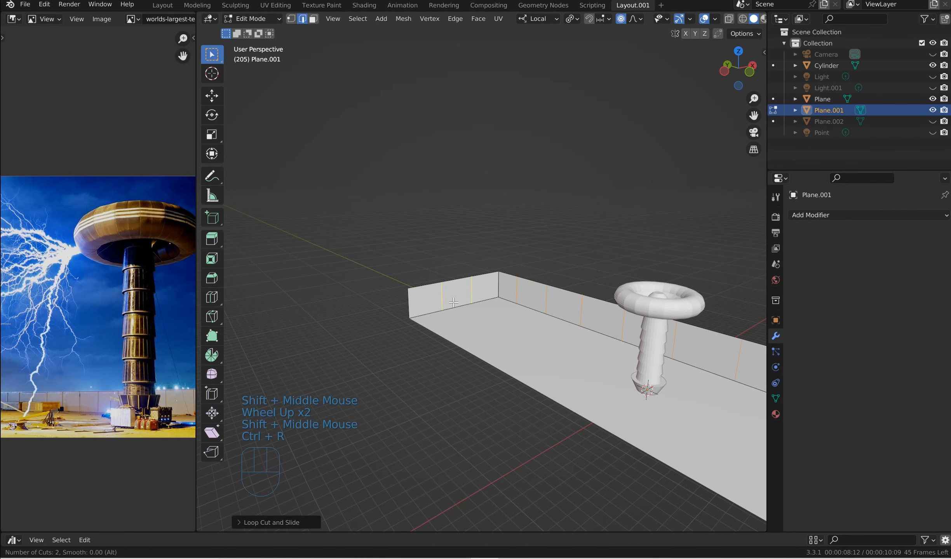
drag(453, 302, 487, 279)
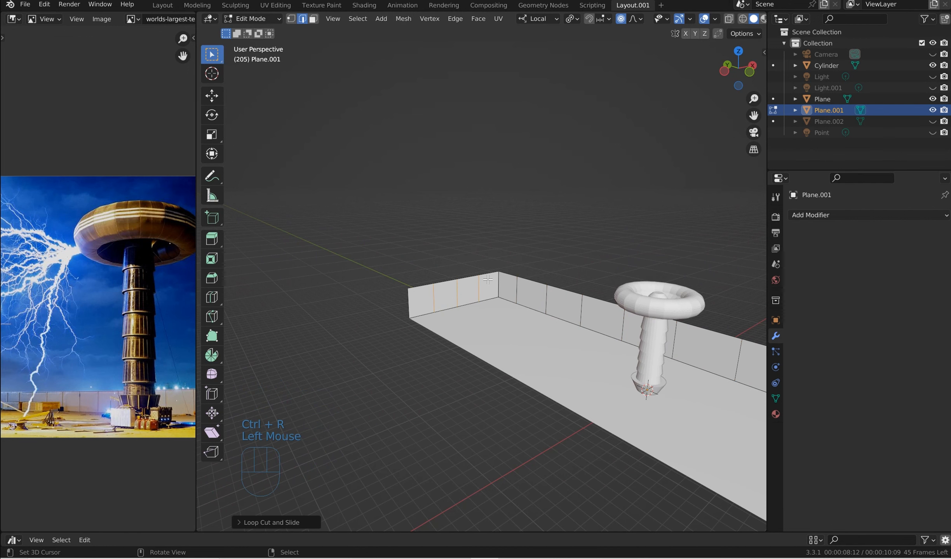
key(Tab)
- Add a Wireframe modifier to the divided walls with a thickness of 0.007 m and an offset of 0.1166
middle_drag(606, 250, 541, 240)
scroll(750, 233, up, 2)
shift+scroll(738, 264, up, 1)
shift+middle_drag(737, 264, 758, 237)
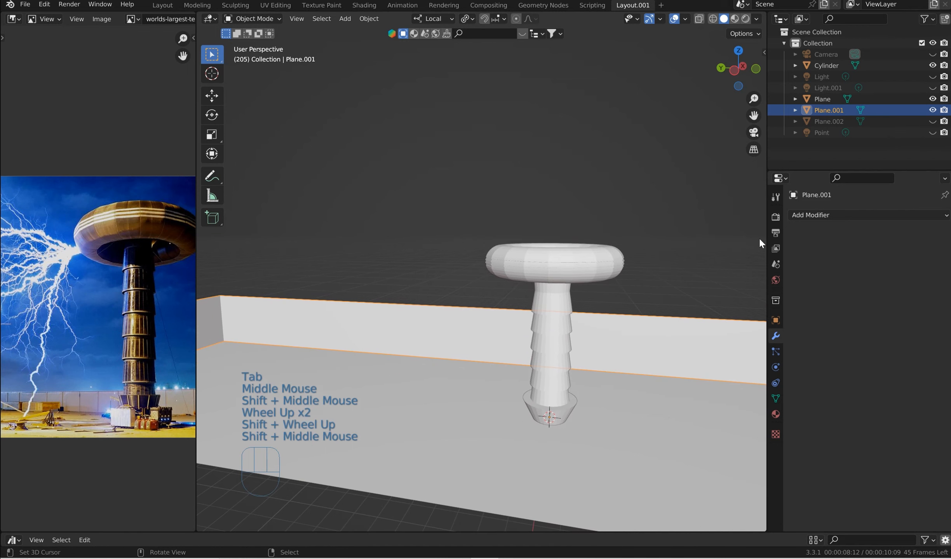
click(828, 216)
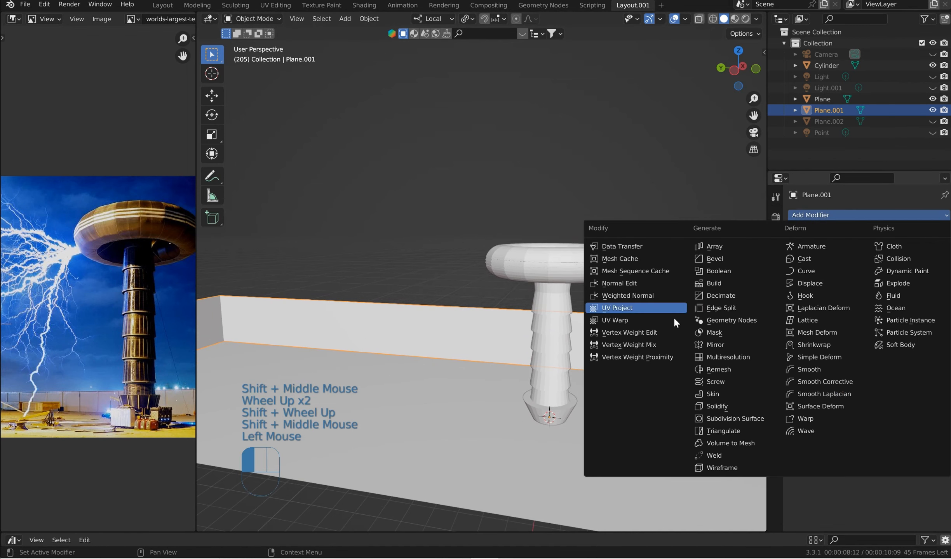
click(727, 467)
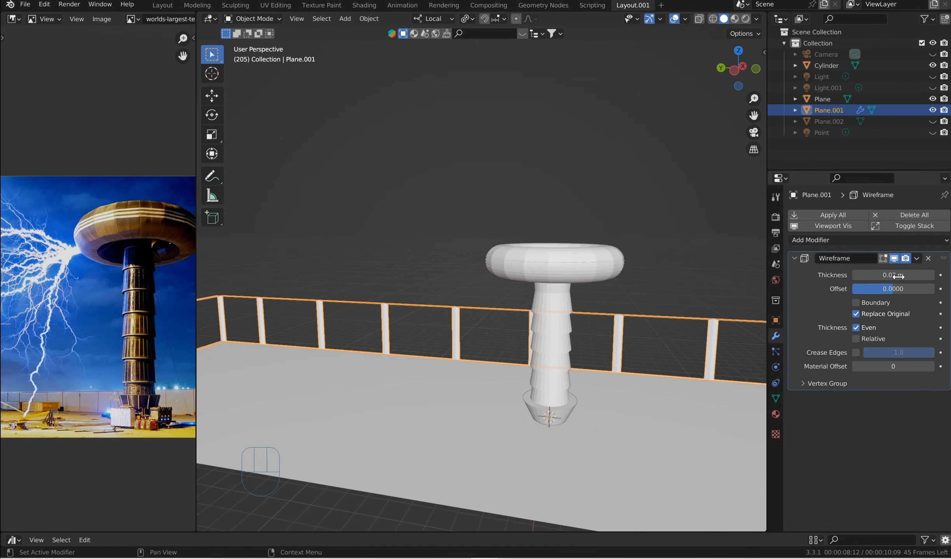
mouse_move(893, 275)
mouse_down()
mouse_move(868, 275)
mouse_move(887, 289)
mouse_up()
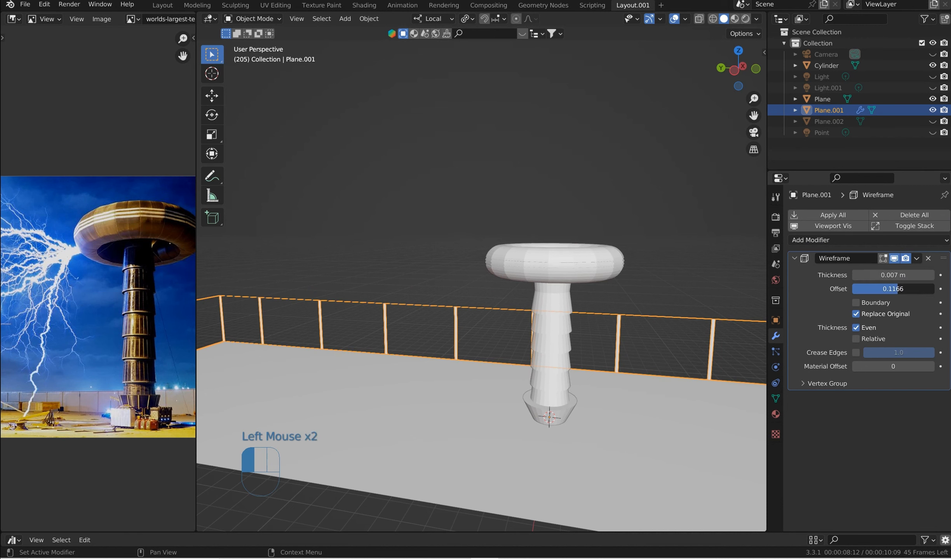
- Unhide the duplicated solid walls behind the wireframe framing and inspect the paneled result
click(933, 121)
right_click(684, 279)
middle_drag(681, 284, 616, 332)
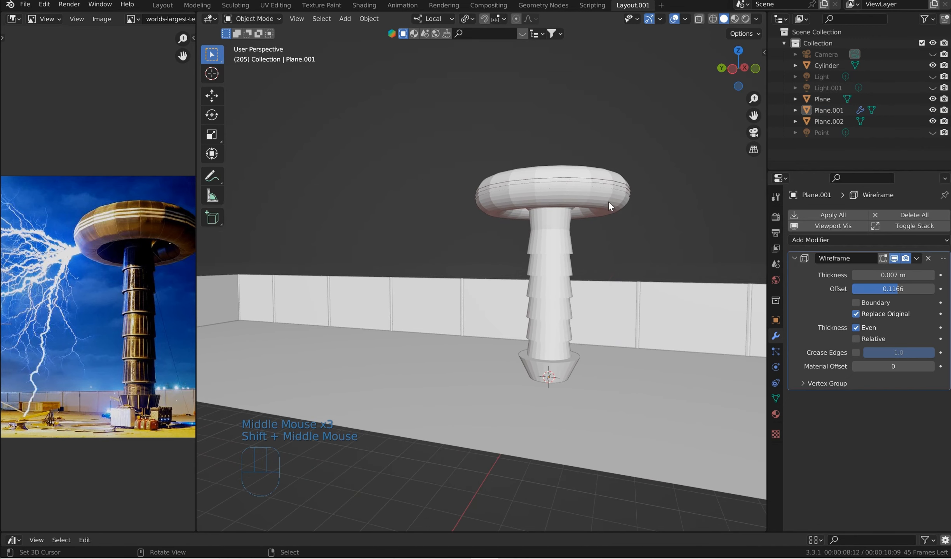
- Switch the viewport to Rendered shading and light it with the Scene World
click(735, 18)
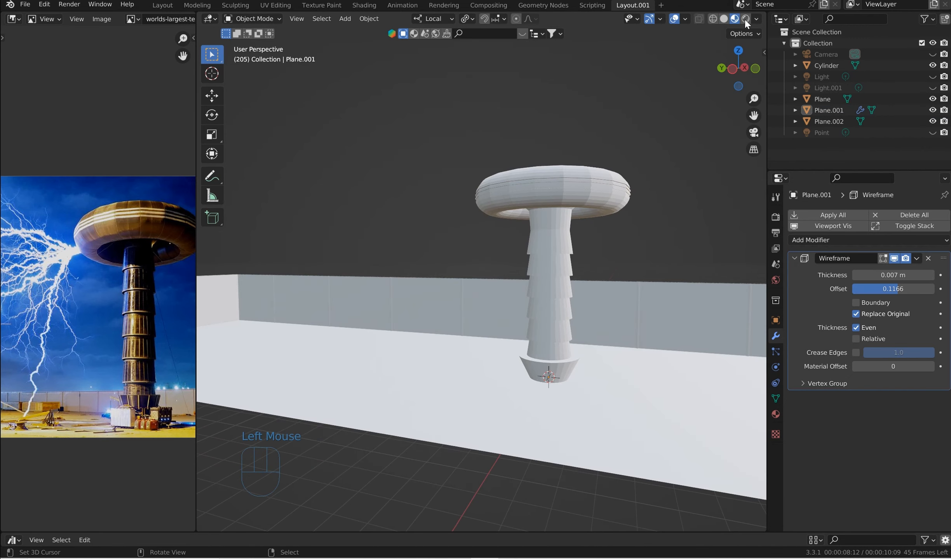
click(745, 18)
mouse_move(539, 258)
middle_down()
mouse_move(557, 266)
mouse_move(551, 259)
middle_up()
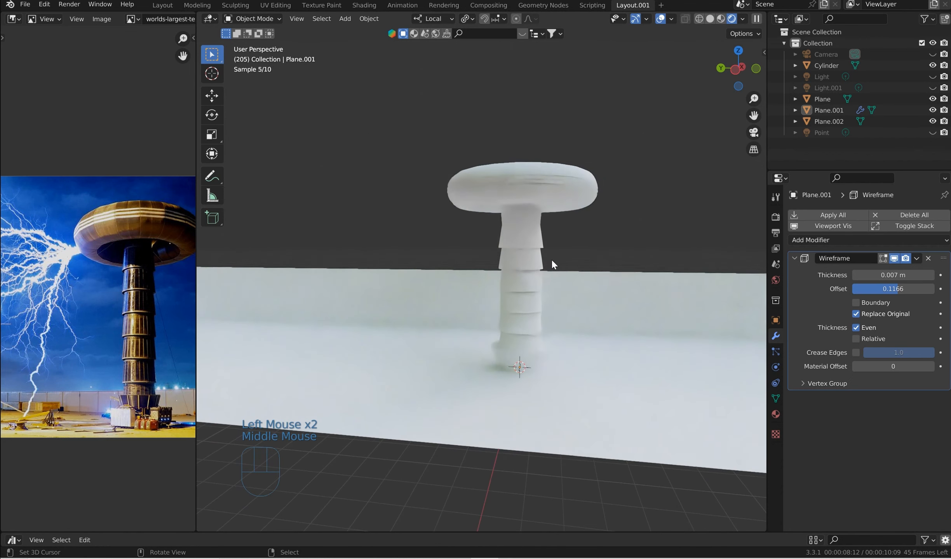
click(743, 19)
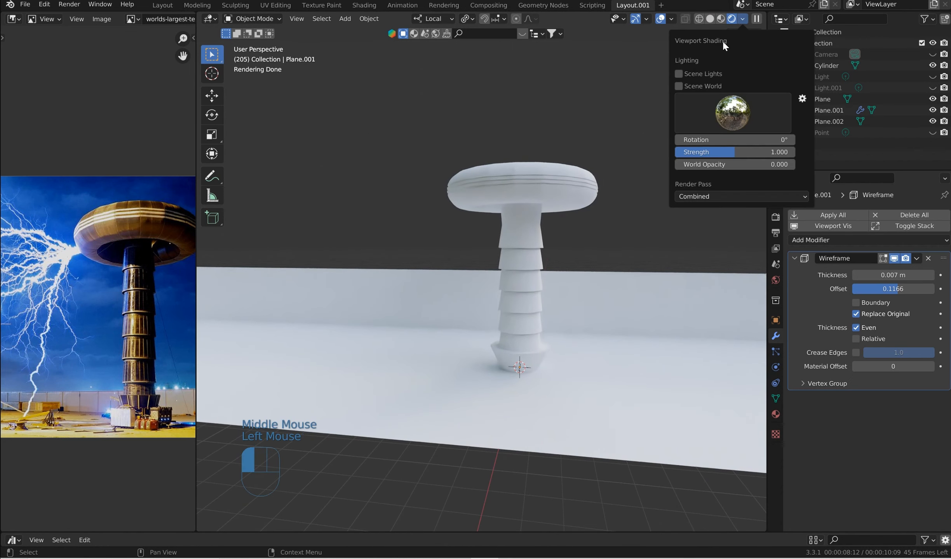
click(680, 84)
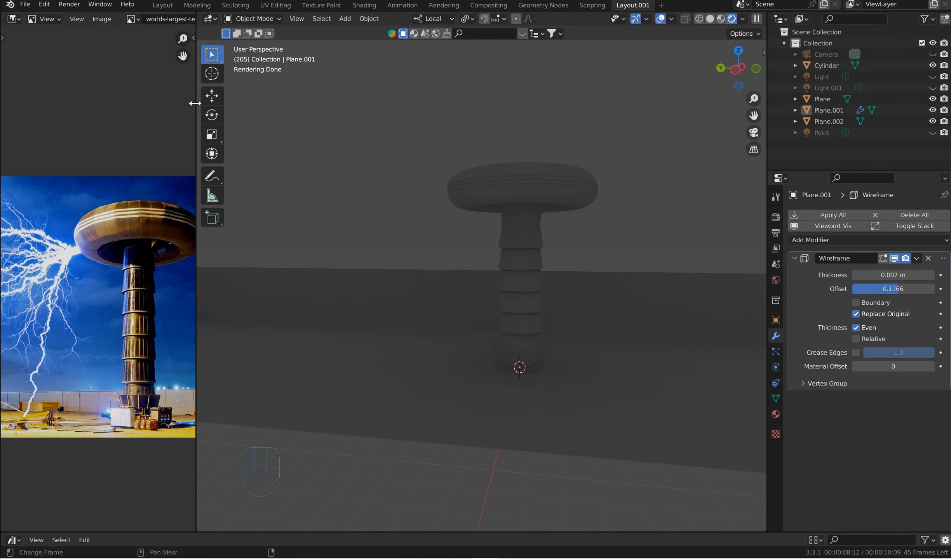
- Maximize the 3D viewport and browse the BlenderKit HDR environments for a suitable sky
key(ctrl+space)
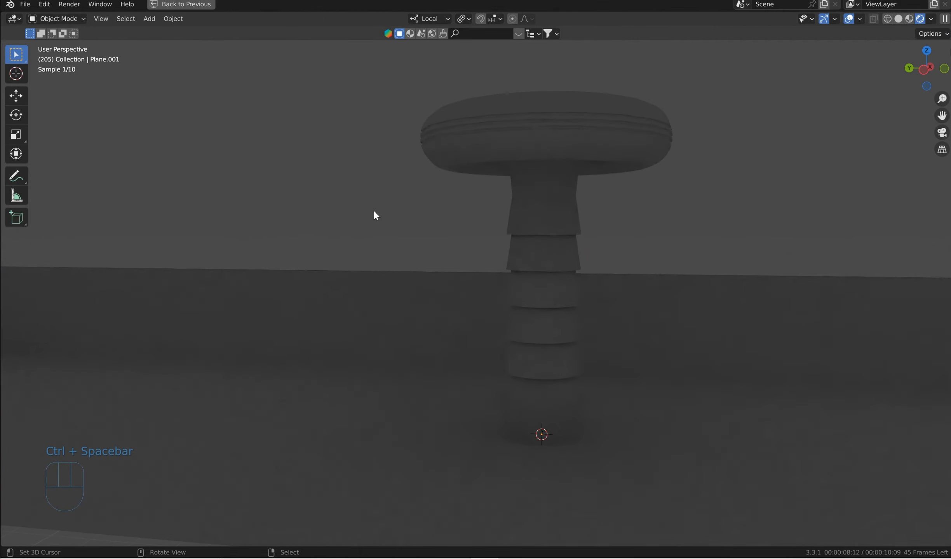
scroll(490, 192, down, 3)
middle_drag(494, 195, 475, 171)
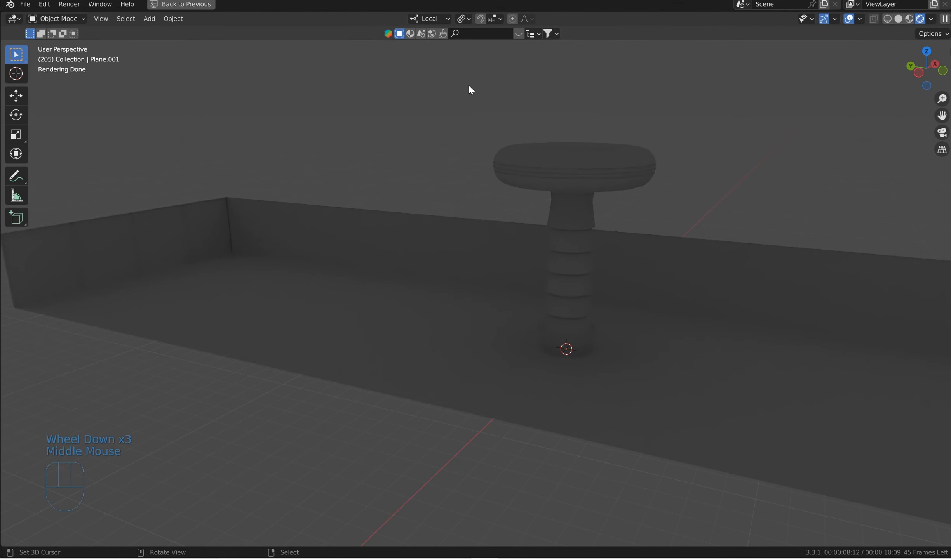
click(432, 34)
click(518, 34)
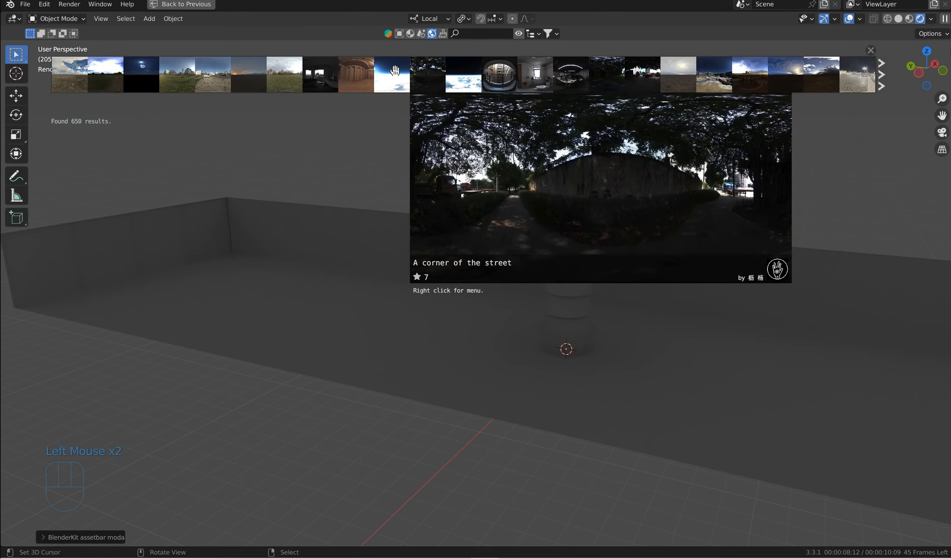
mouse_move(393, 71)
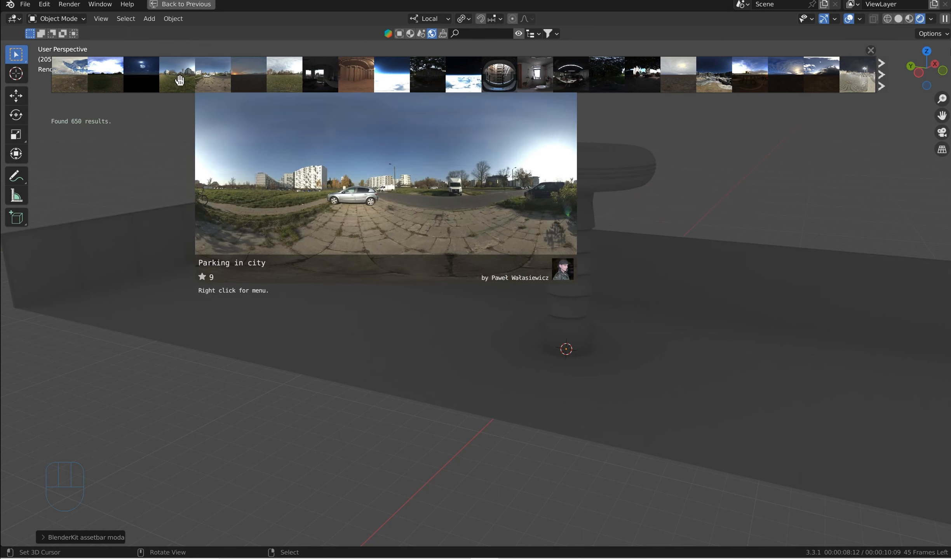
mouse_move(146, 76)
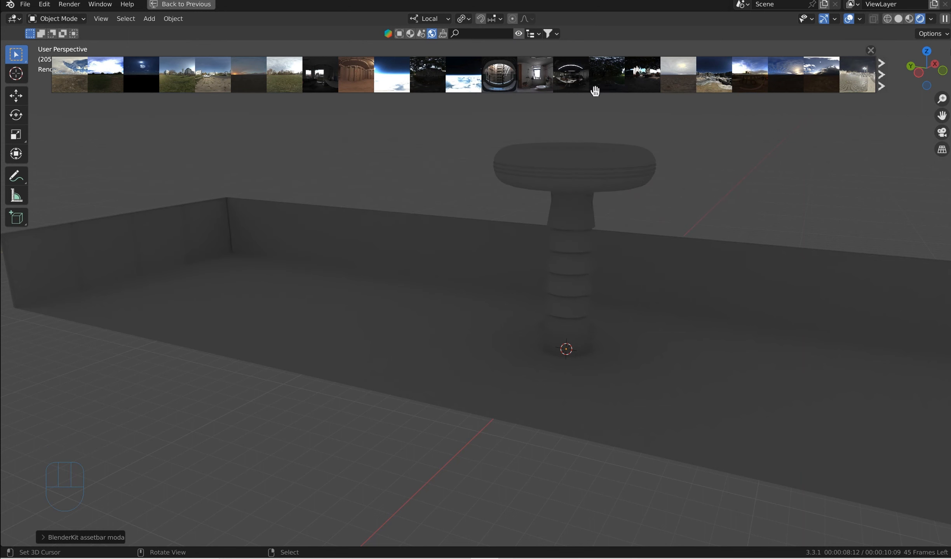
mouse_move(783, 73)
- Search the BlenderKit HDR environments for "moon" and preview the night-sky options
click(501, 33)
text(moon)
key(Return)
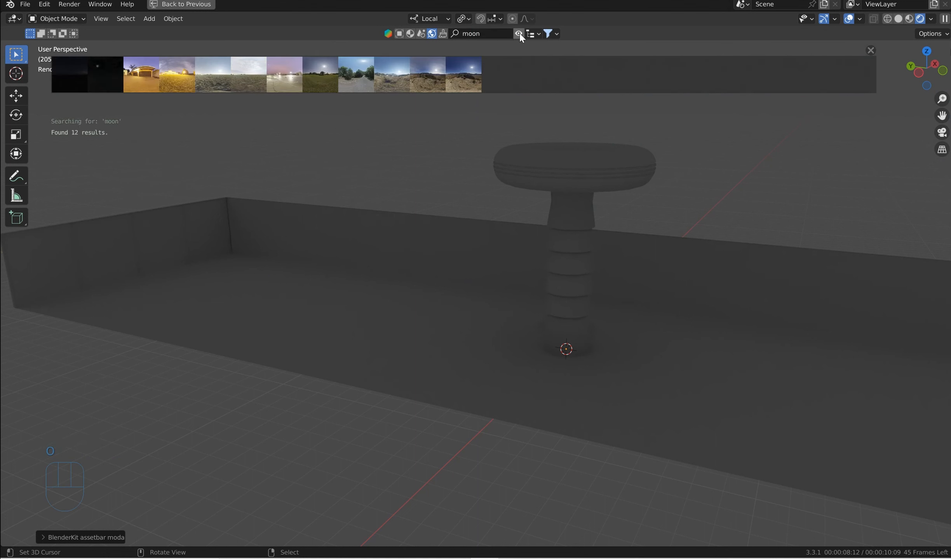
mouse_move(311, 73)
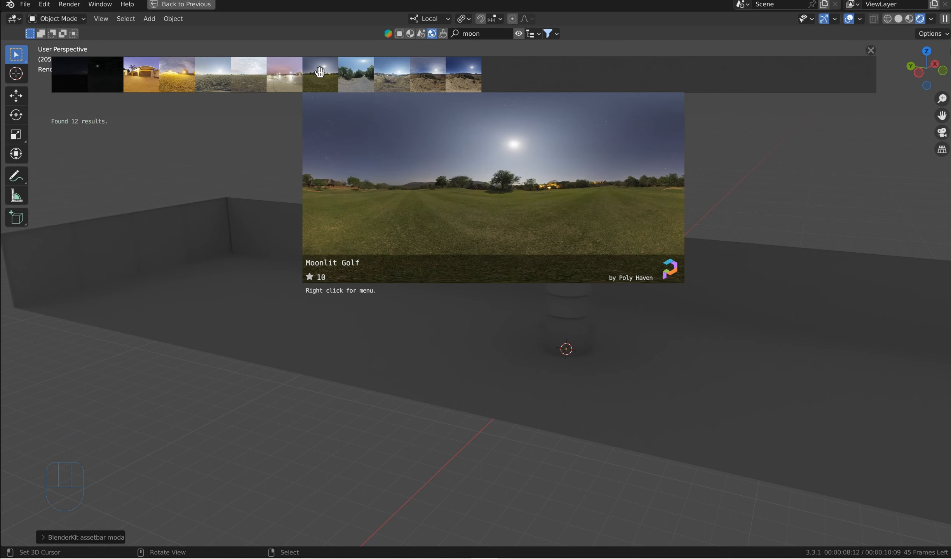
mouse_move(437, 70)
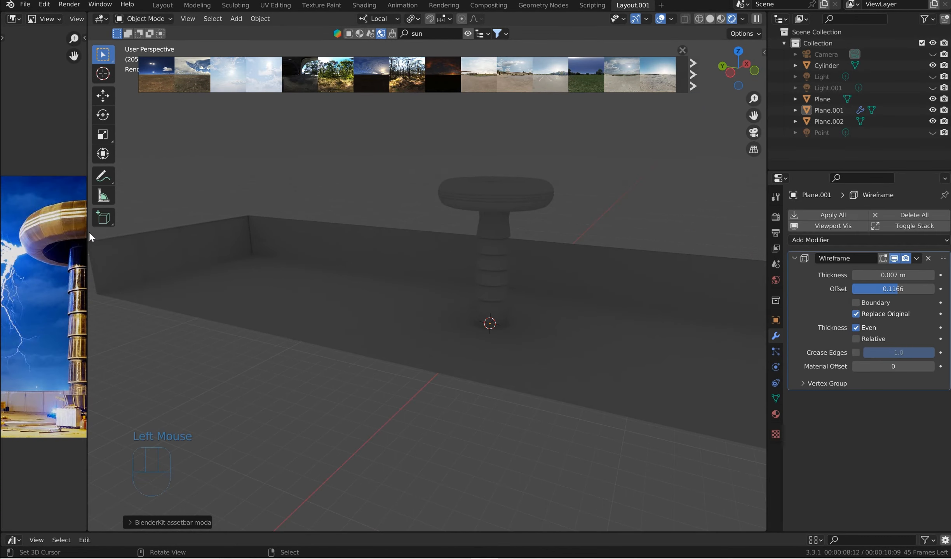
- Widen the 3D viewport and load the Binary Sun Skydome from the "sun" HDR results at 2048 resolution as the world
drag(85, 233, 31, 226)
mouse_move(92, 77)
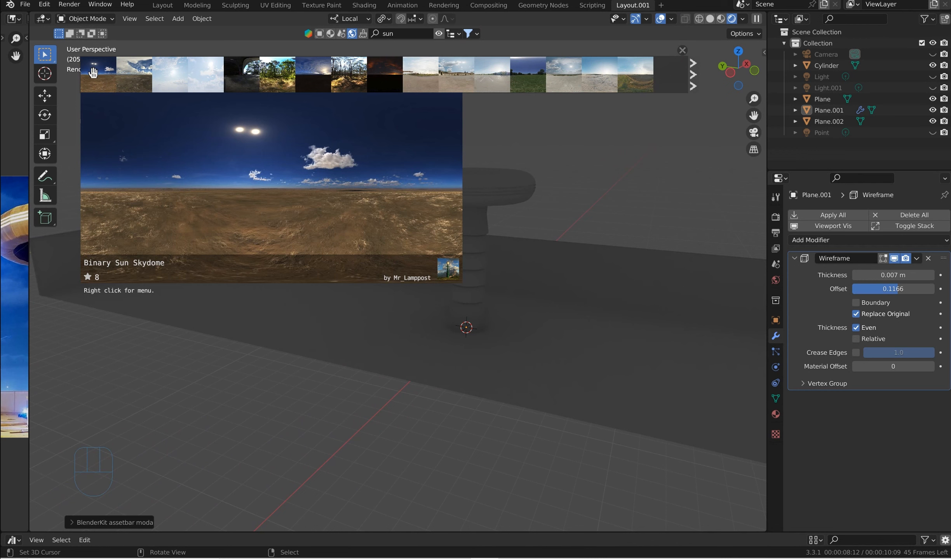
drag(94, 73, 123, 142)
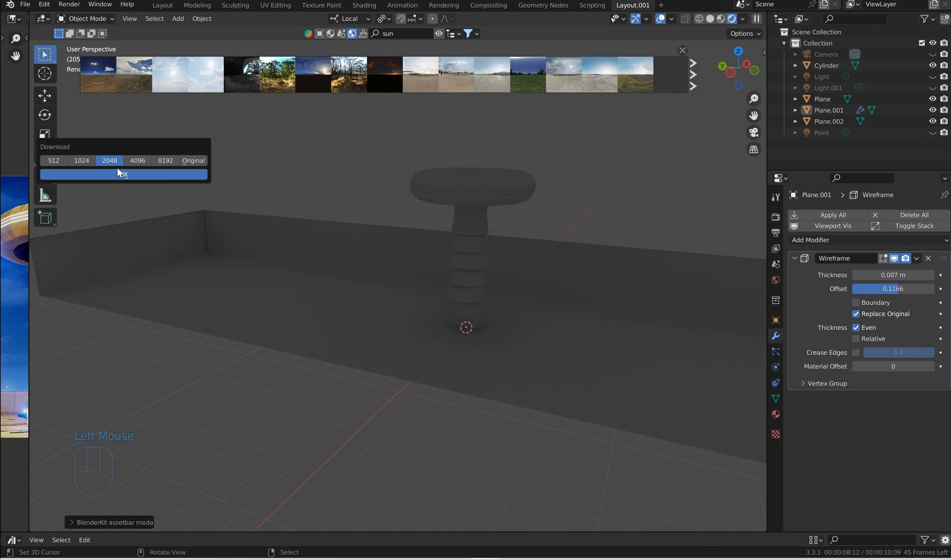
click(115, 174)
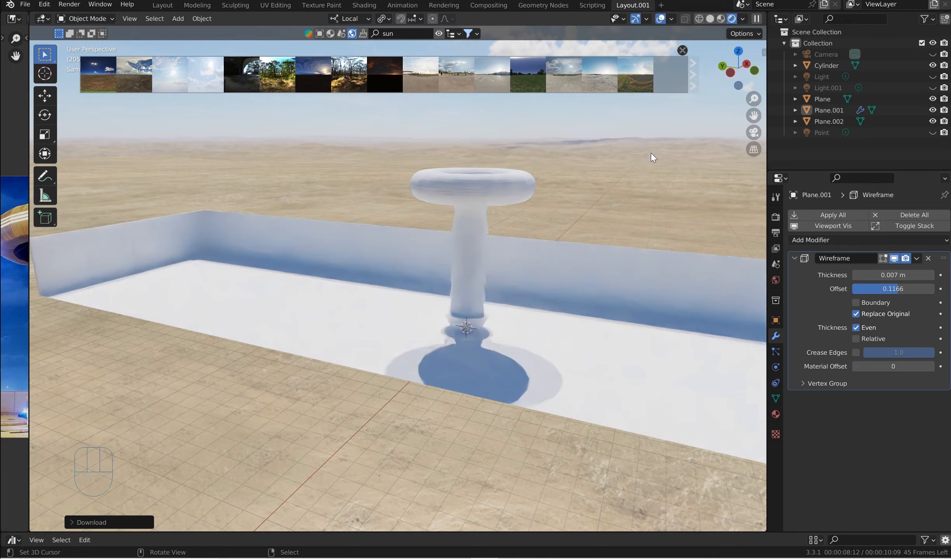
- Load the Ridged Altocumulus Evening Skydome from the "sun" HDR results as the world and inspect the tower against it
middle_drag(622, 163, 577, 199)
scroll(576, 199, up, 2)
scroll(578, 200, up, 1)
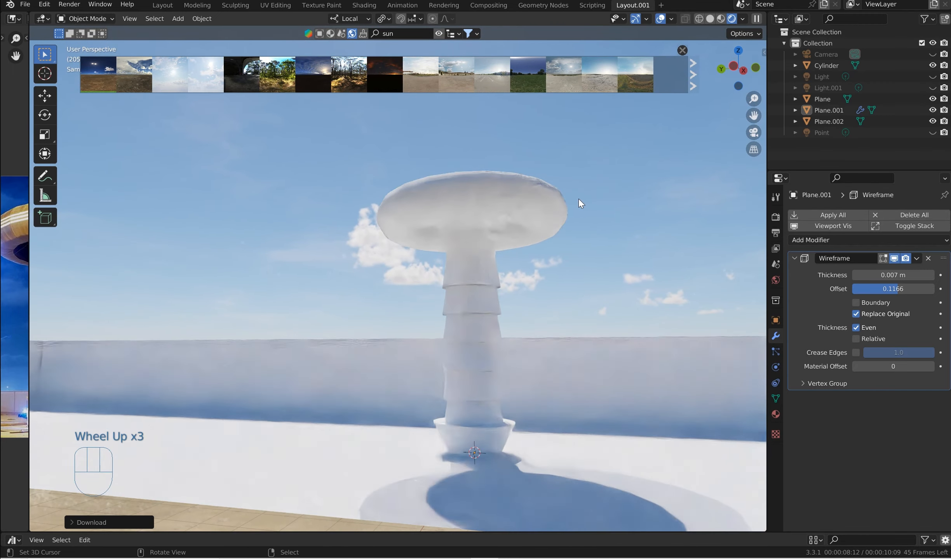
shift+middle_drag(551, 156, 549, 158)
scroll(551, 160, up, 1)
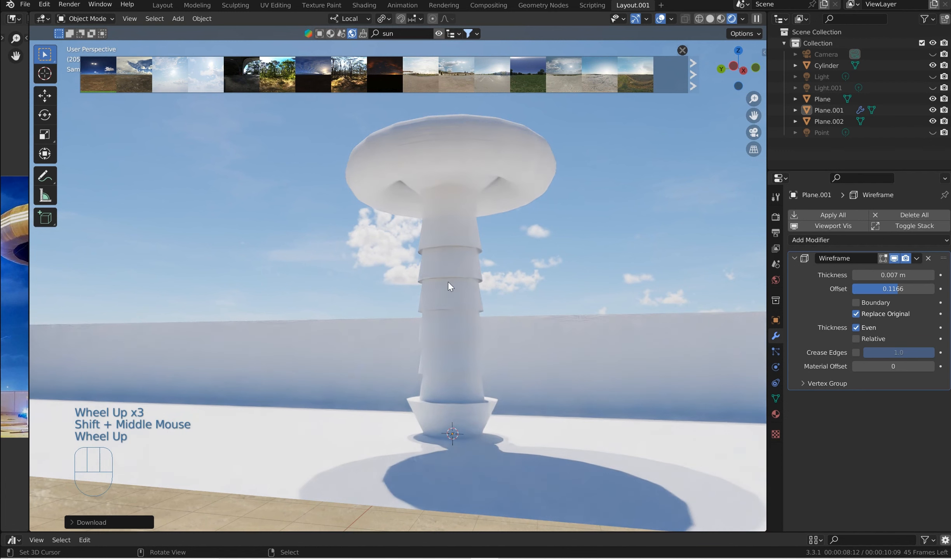
right_click(355, 423)
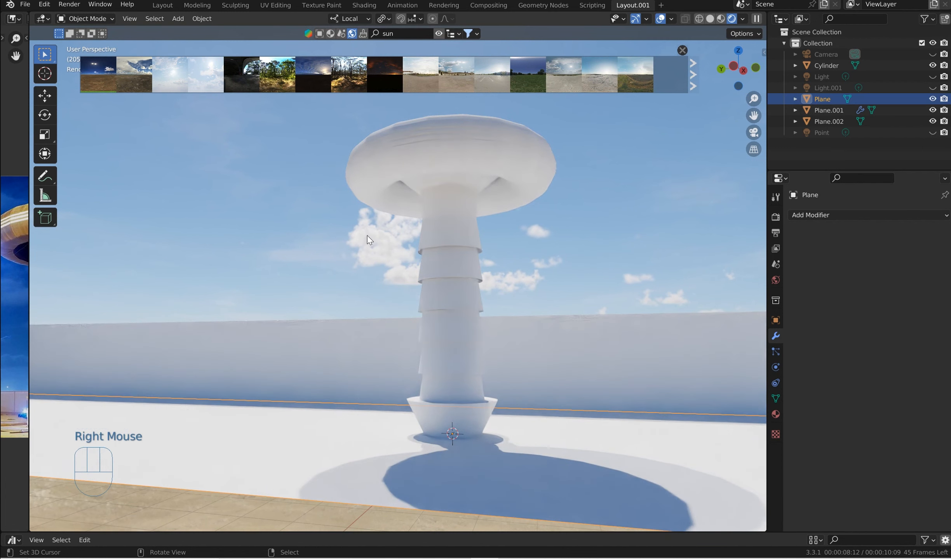
mouse_move(353, 93)
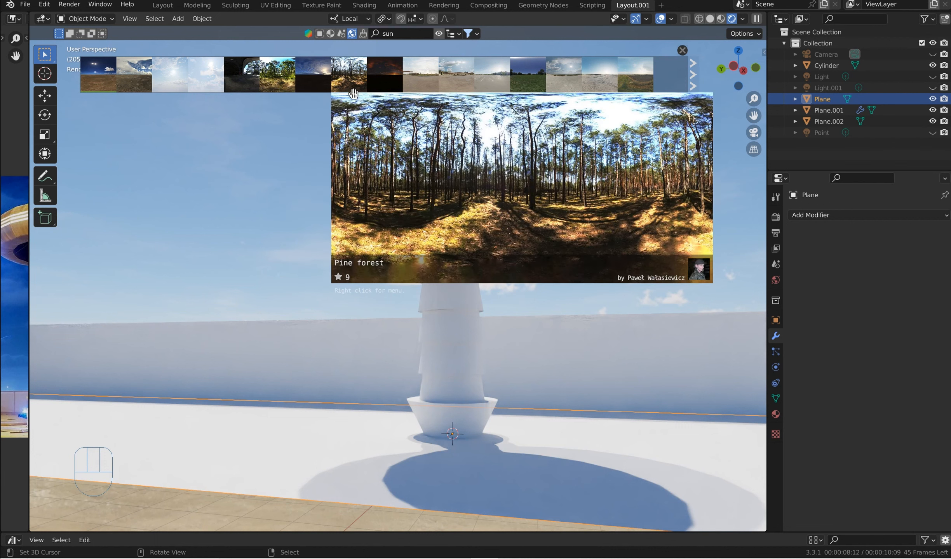
drag(319, 86, 308, 155)
click(306, 178)
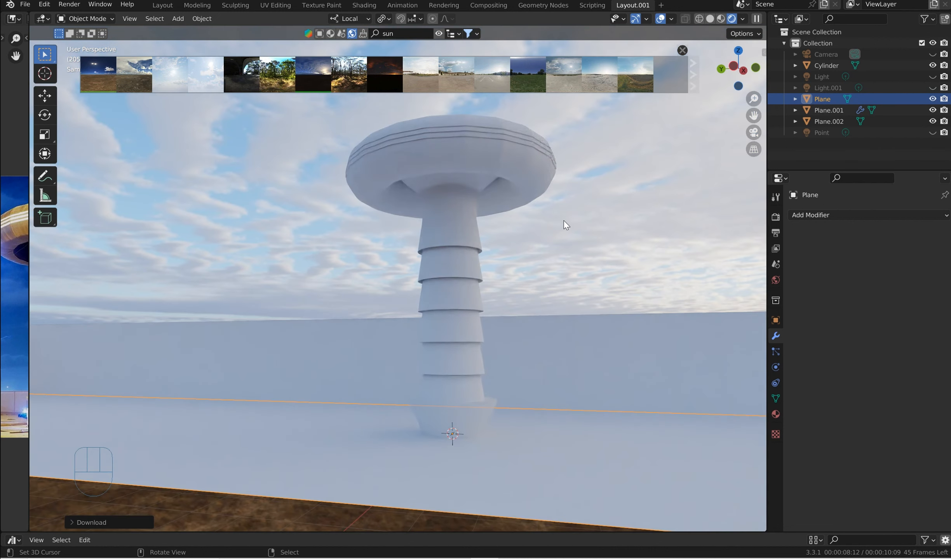
middle_drag(564, 221, 533, 240)
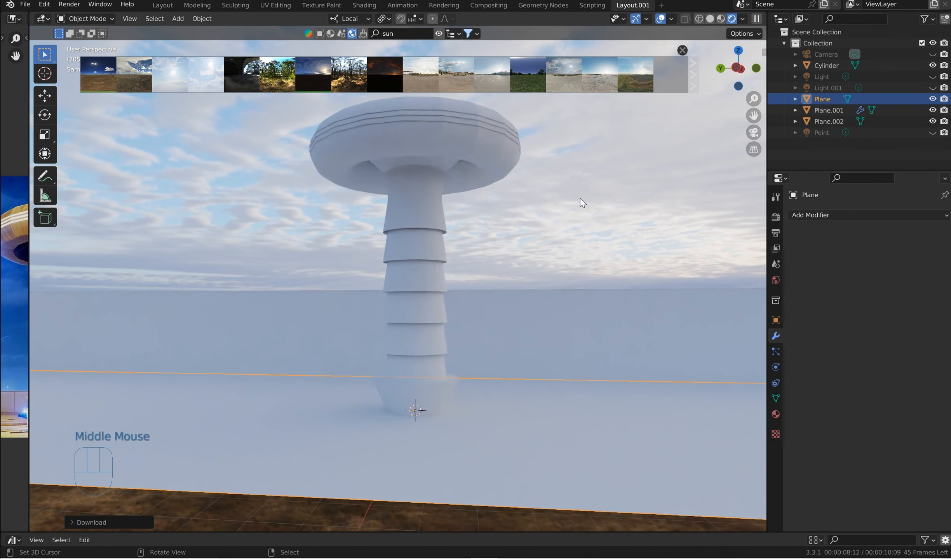
click(682, 50)
mouse_move(485, 317)
middle_down()
mouse_move(487, 283)
mouse_move(468, 312)
mouse_move(483, 304)
middle_up()
middle_click(487, 282)
middle_drag(659, 121, 476, 147)
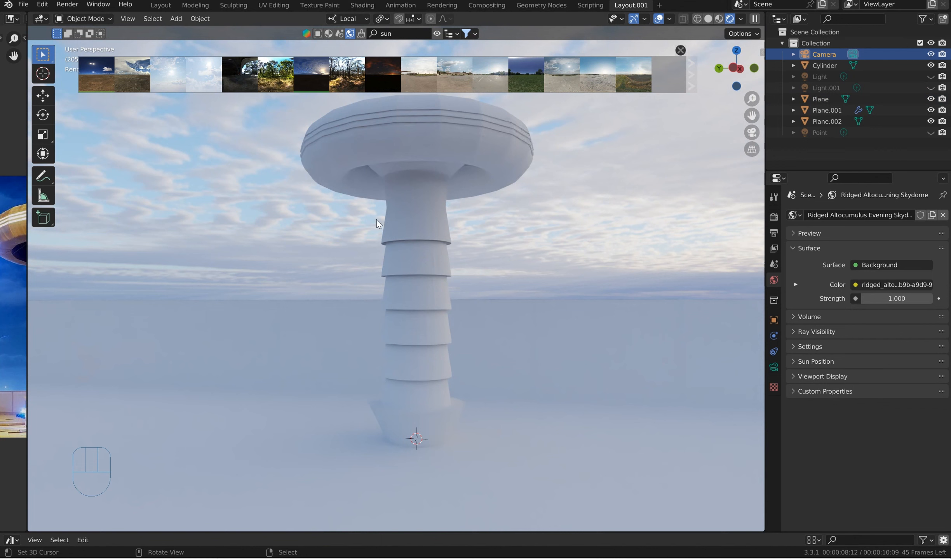
- Try the Orange Evening Skydome at 2048 resolution as the world, and undo it
mouse_move(383, 71)
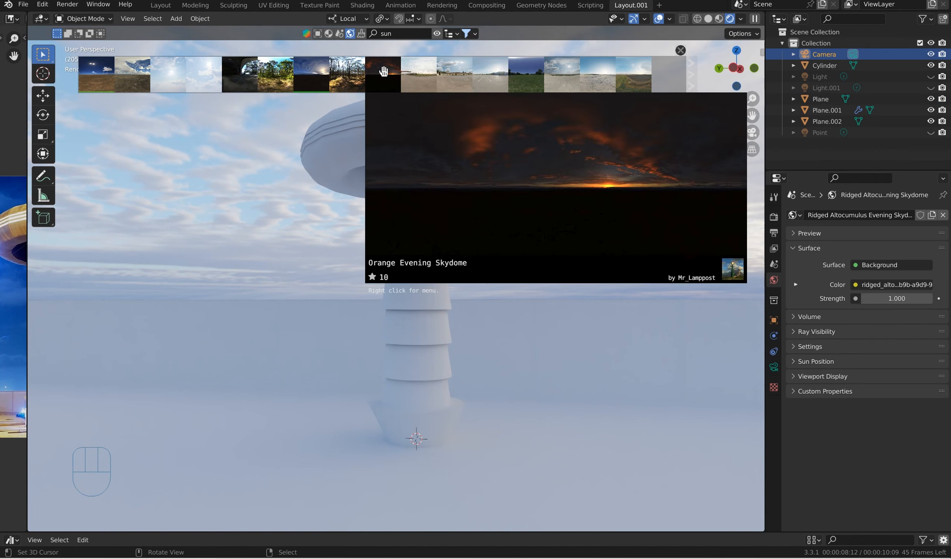
drag(383, 70, 342, 150)
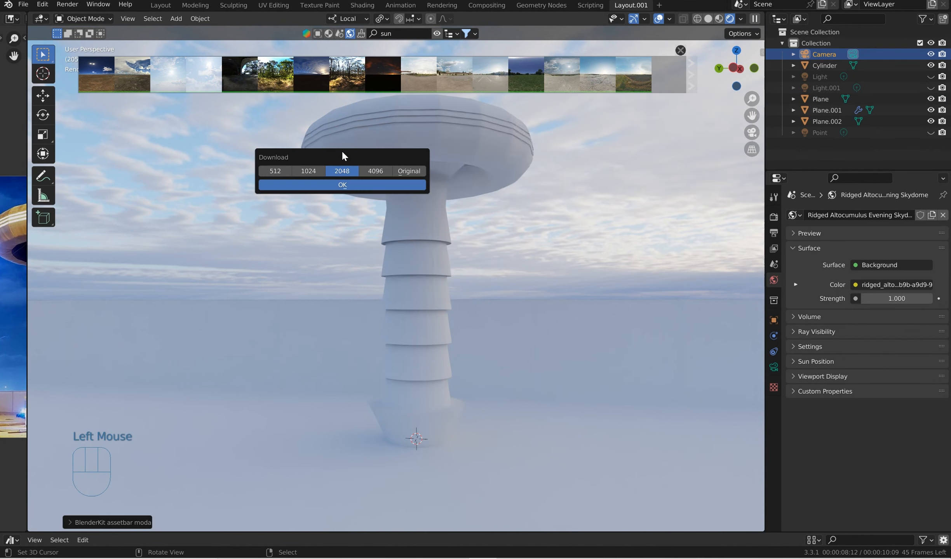
click(325, 185)
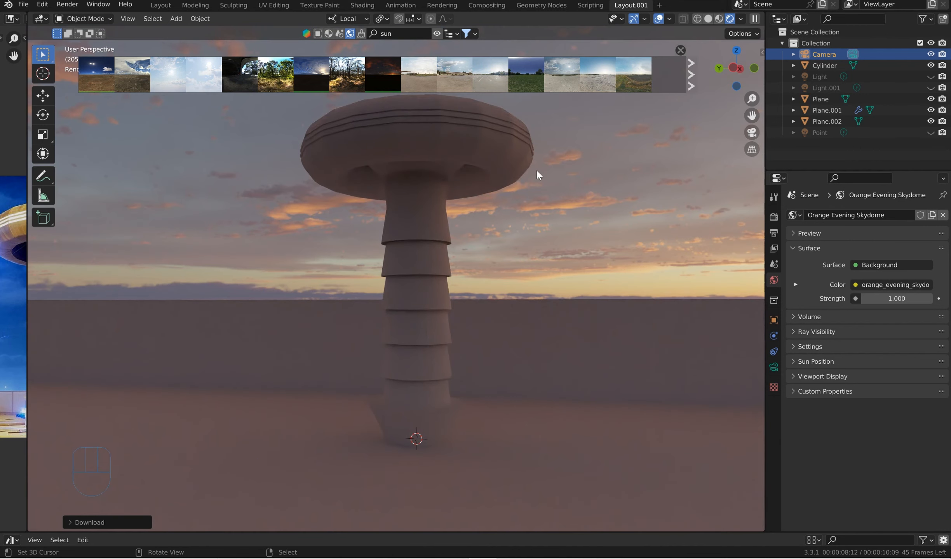
mouse_move(482, 216)
middle_down()
mouse_move(517, 224)
mouse_move(472, 216)
middle_up()
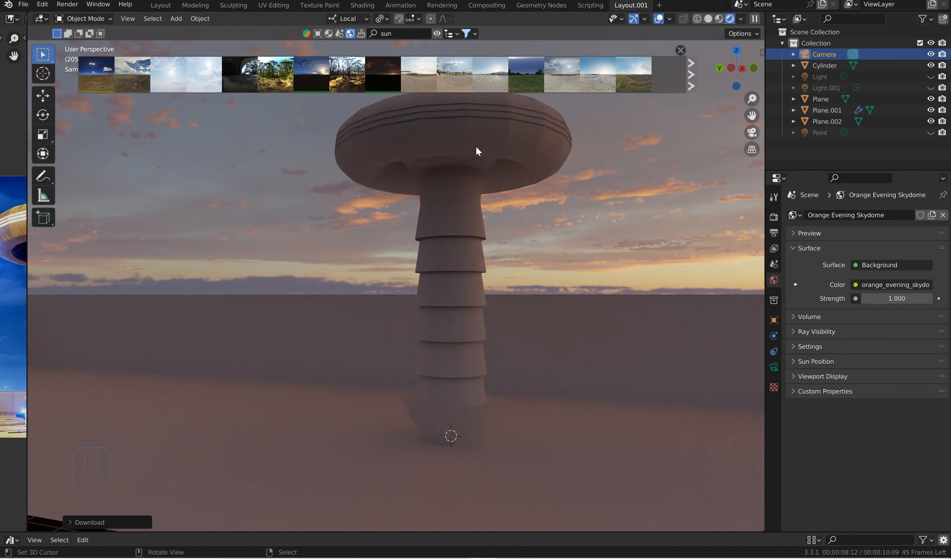
key(ctrl+z)
key(ctrl+z)
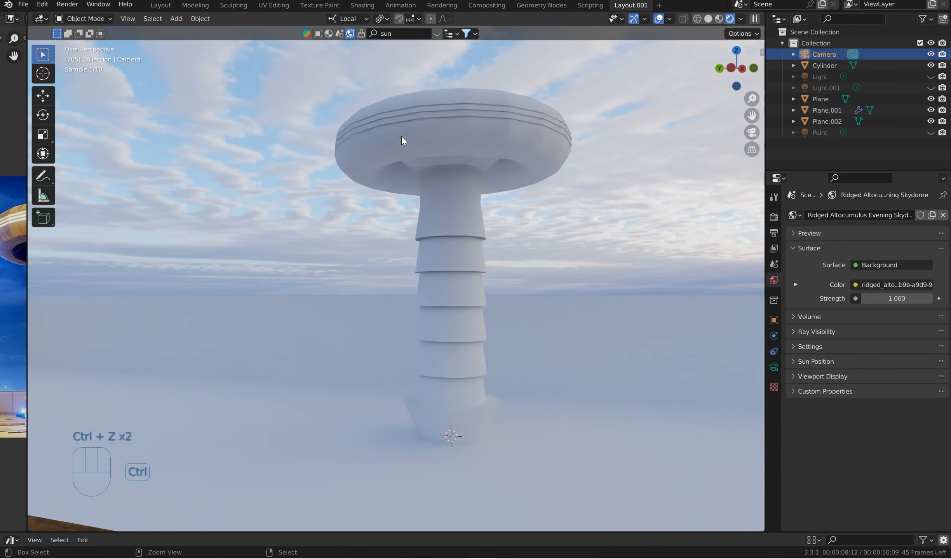
- Inspect the tower under the evening sky, select it and switch the viewport to Solid shading
middle_drag(402, 135, 431, 158)
middle_drag(431, 157, 419, 144)
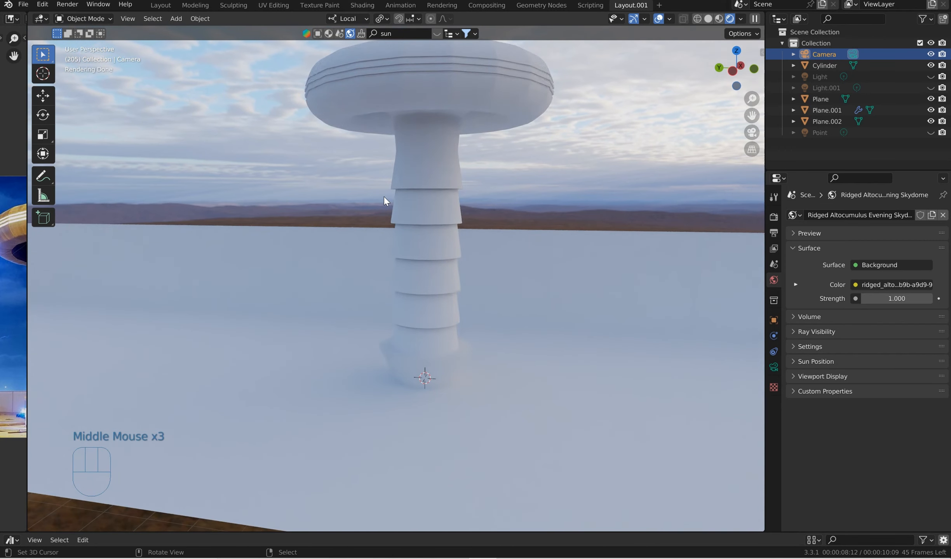
scroll(384, 195, up, 3)
mouse_move(352, 174)
middle_down()
mouse_move(350, 163)
mouse_move(364, 176)
middle_up()
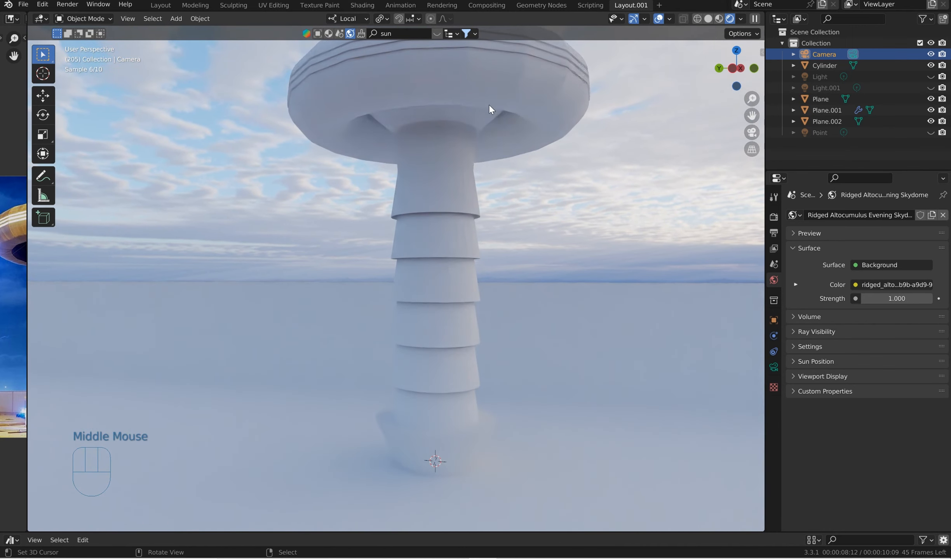
shift+middle_drag(479, 55, 467, 87)
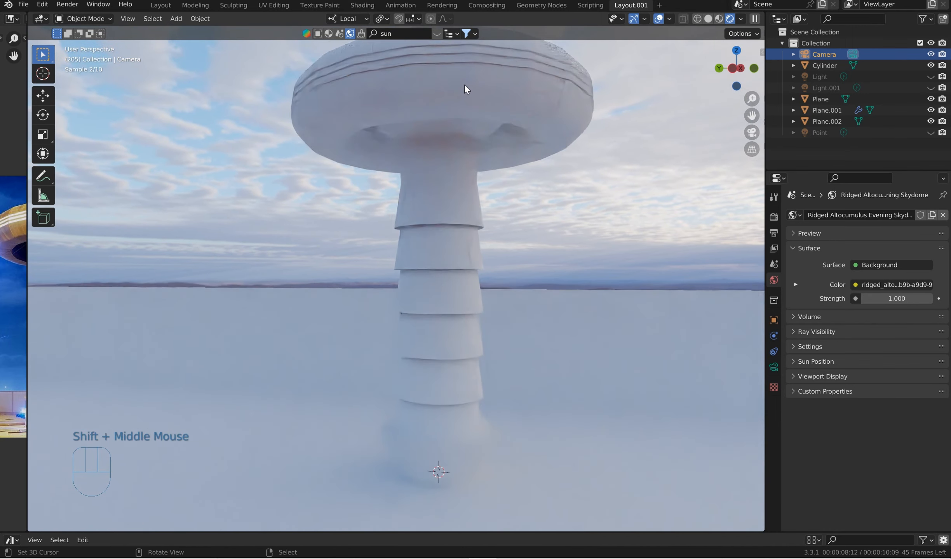
right_click(573, 55)
click(708, 20)
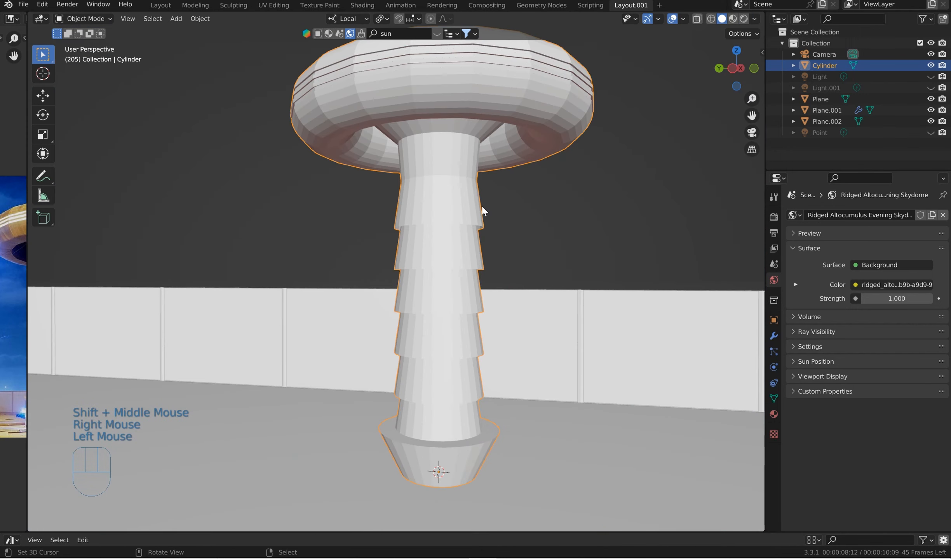
- Place the 3D cursor on the open ground beside the tower, using the top view to position it
scroll(377, 245, down, 4)
mouse_move(377, 246)
middle_down()
mouse_move(371, 280)
mouse_move(352, 284)
mouse_move(435, 212)
mouse_move(497, 233)
mouse_move(522, 254)
middle_up()
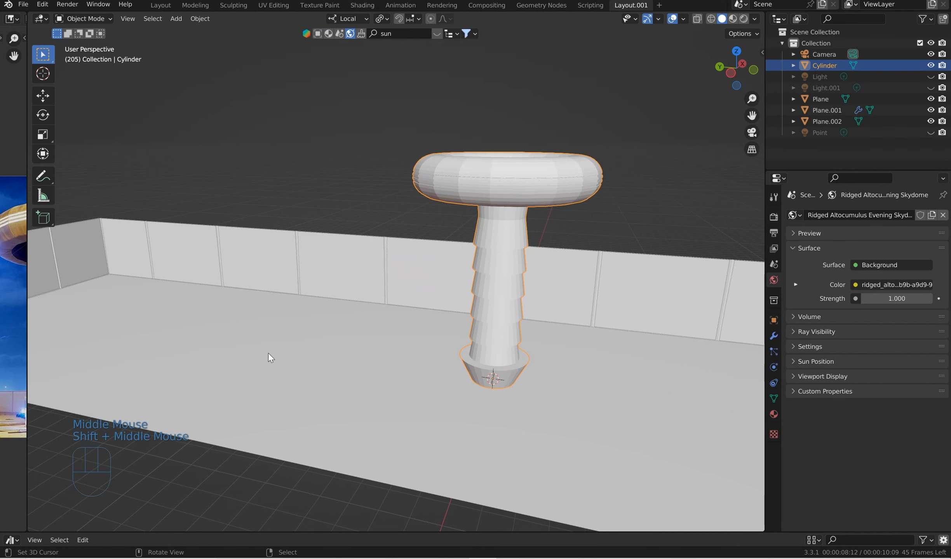
click(278, 349)
middle_drag(298, 338, 316, 380)
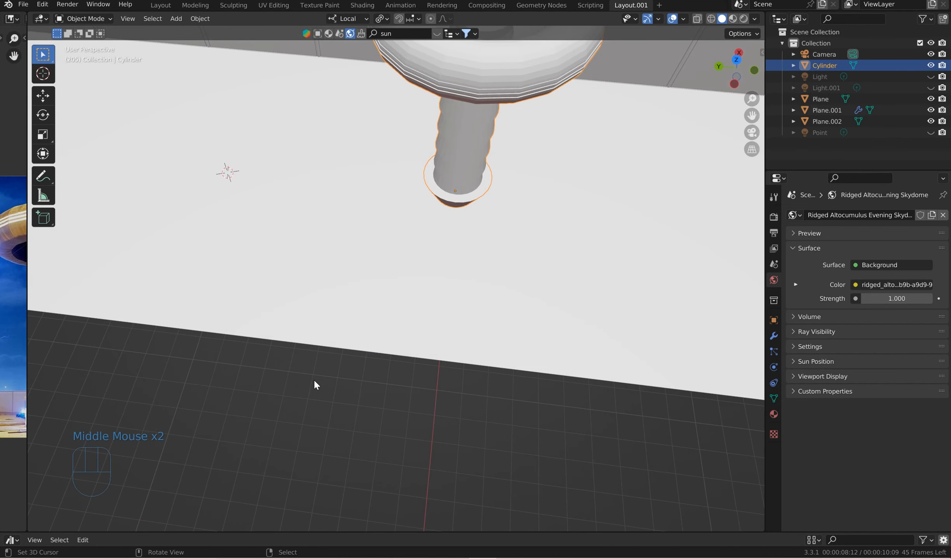
key(KP_7)
scroll(319, 378, down, 2)
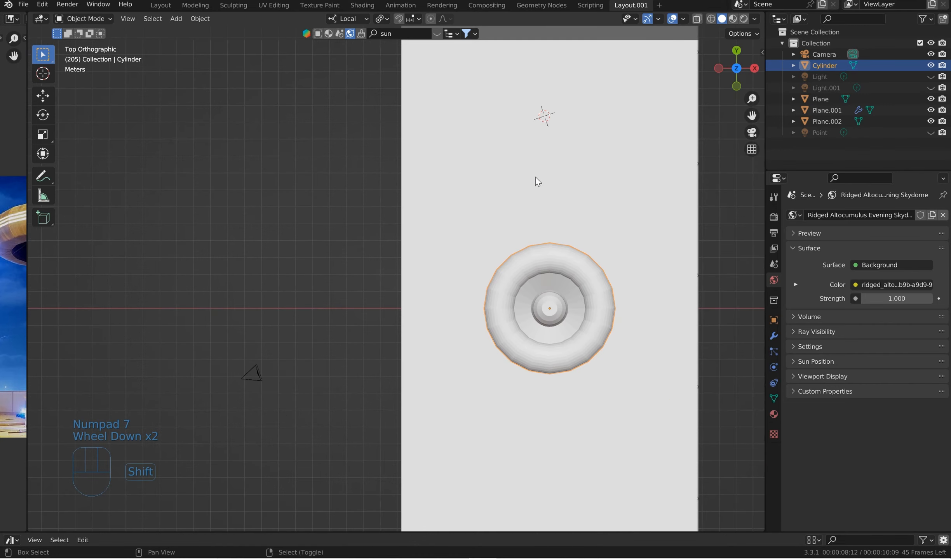
shift+middle_drag(537, 181, 422, 277)
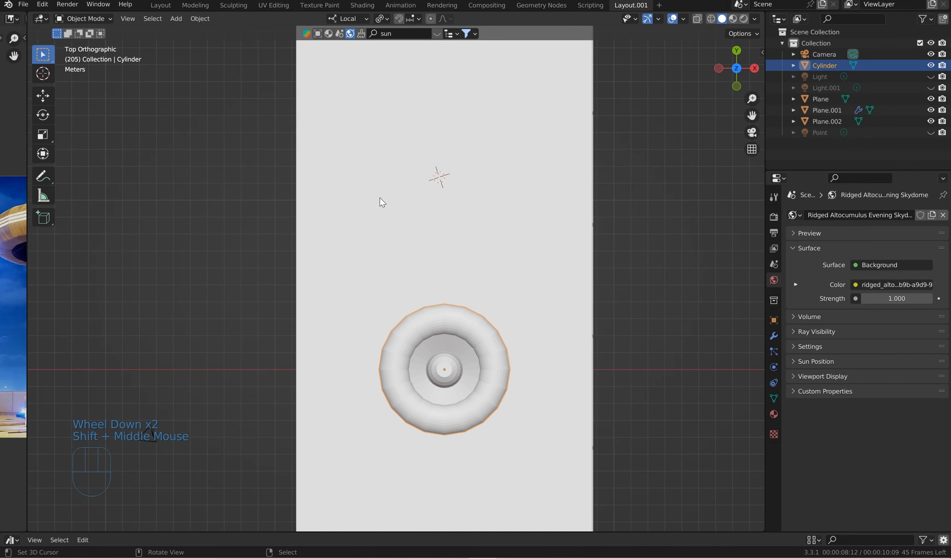
click(381, 208)
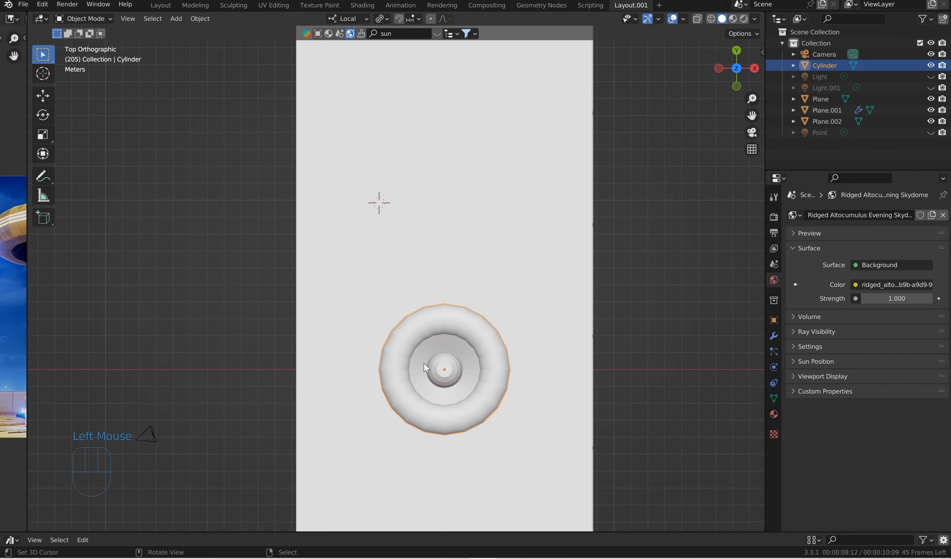
middle_drag(426, 368, 445, 334)
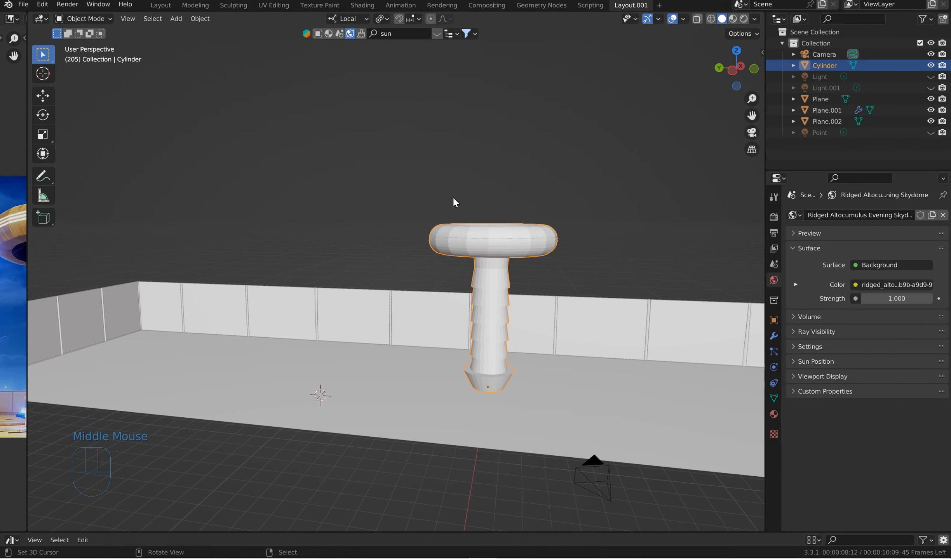
- Add a cylinder at the 3D cursor and scale it down uniformly to about 0.16
key(shift+a)
mouse_move(462, 168)
click(515, 224)
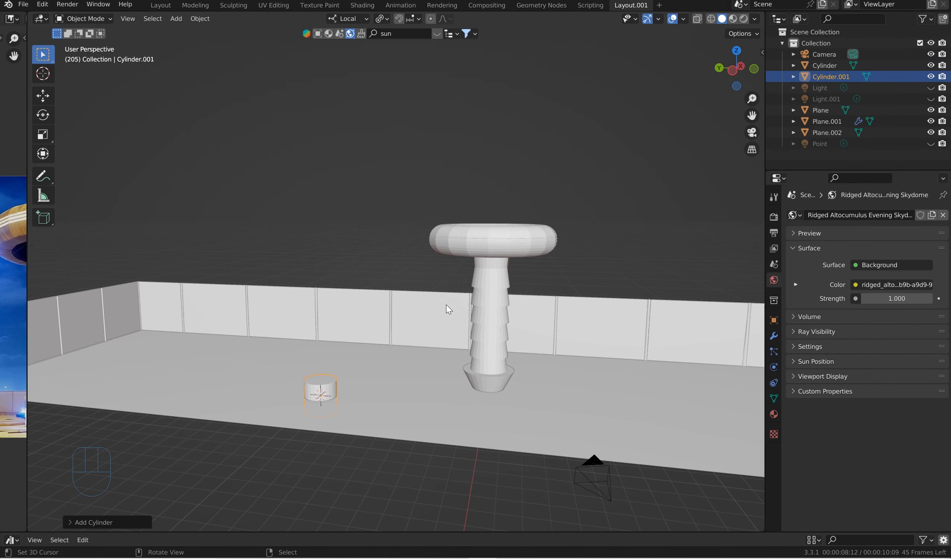
key(s)
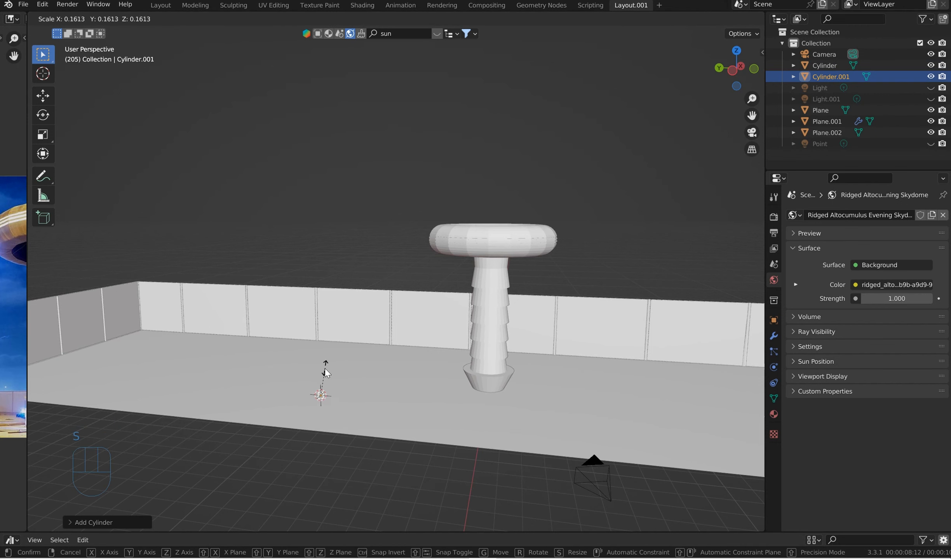
click(326, 368)
- Stretch the small cylinder along its local Z axis into a tall, thin post
shift+scroll(338, 357, up, 2)
shift+middle_drag(342, 354, 625, 297)
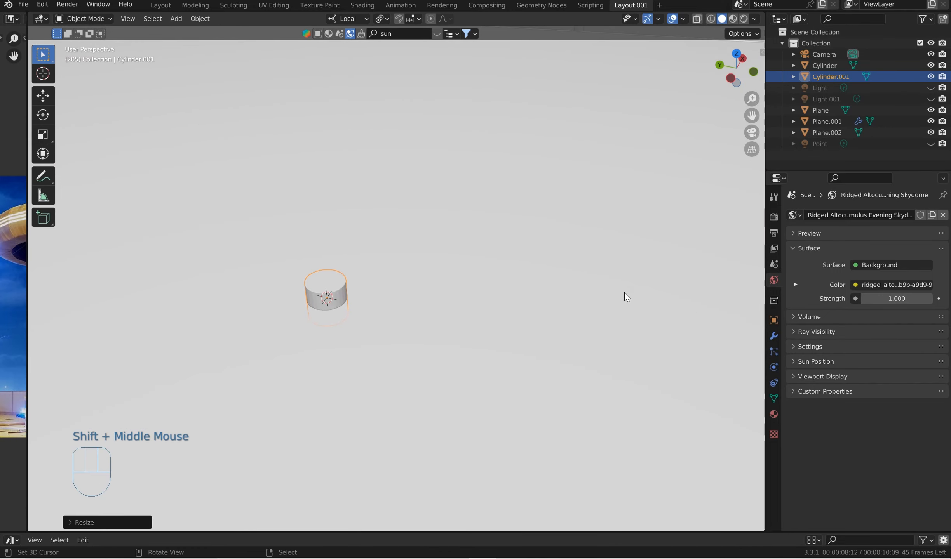
key(s)
key(z)
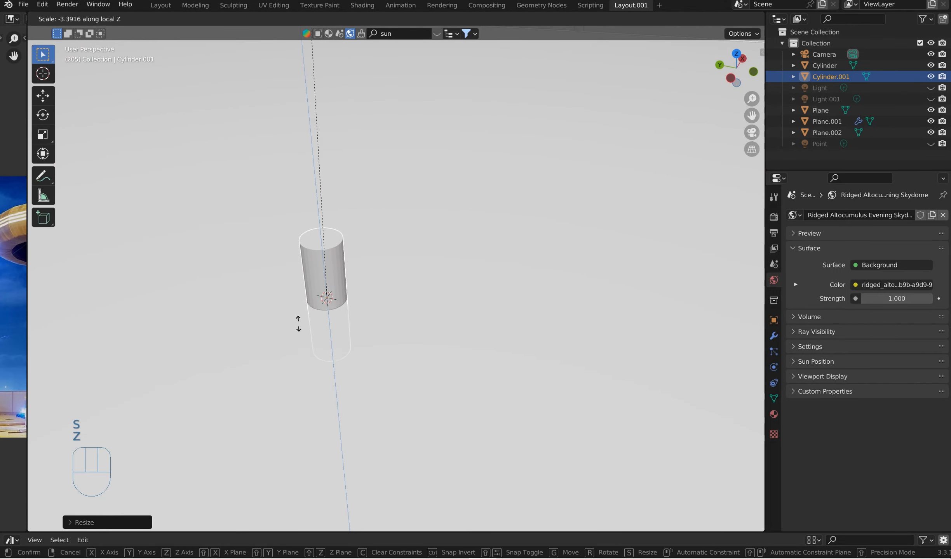
click(291, 83)
scroll(337, 310, down, 5)
middle_drag(337, 310, 380, 286)
scroll(381, 295, up, 2)
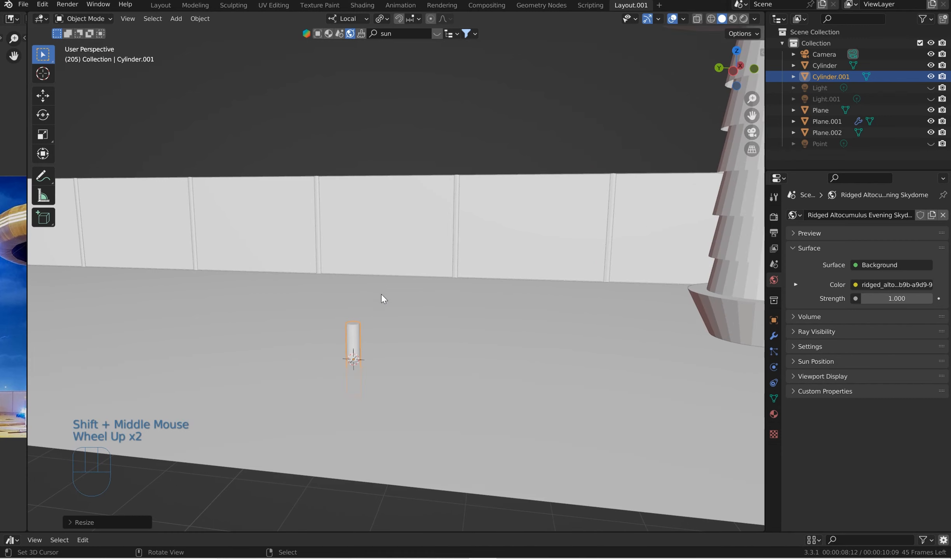
key(s)
key(z)
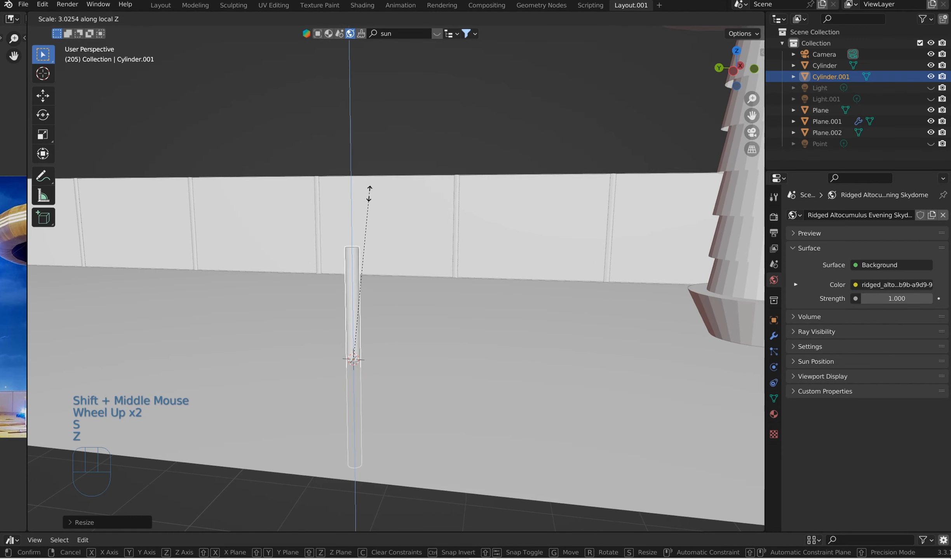
click(371, 235)
- Raise the post along Z until its whole length stands above the ground plane
key(g)
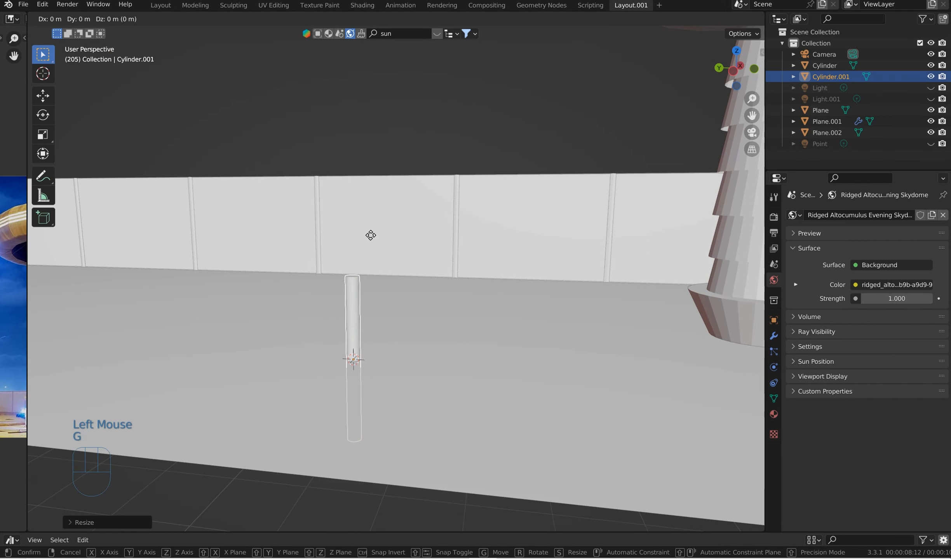
key(z)
click(365, 130)
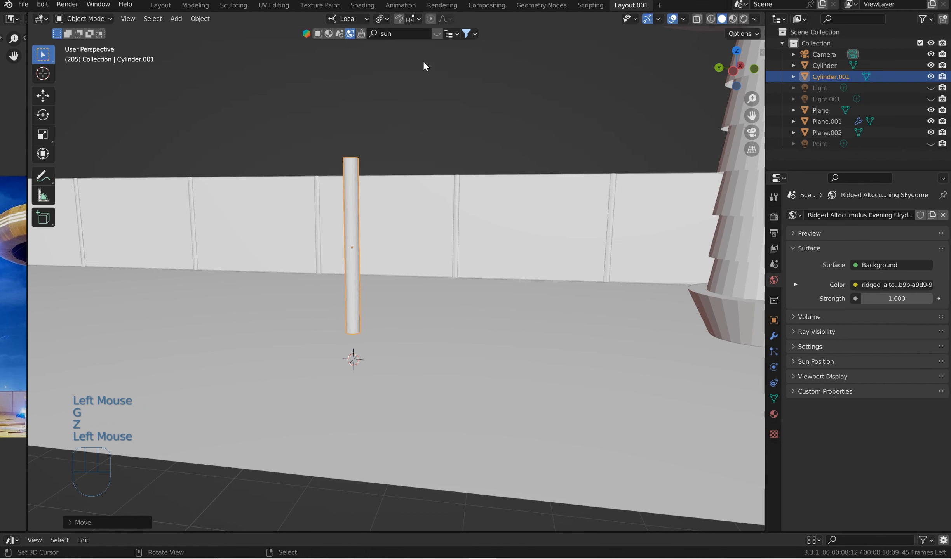
- Enable snapping with Face Project as the target and move the post so its base rests on the ground
click(417, 19)
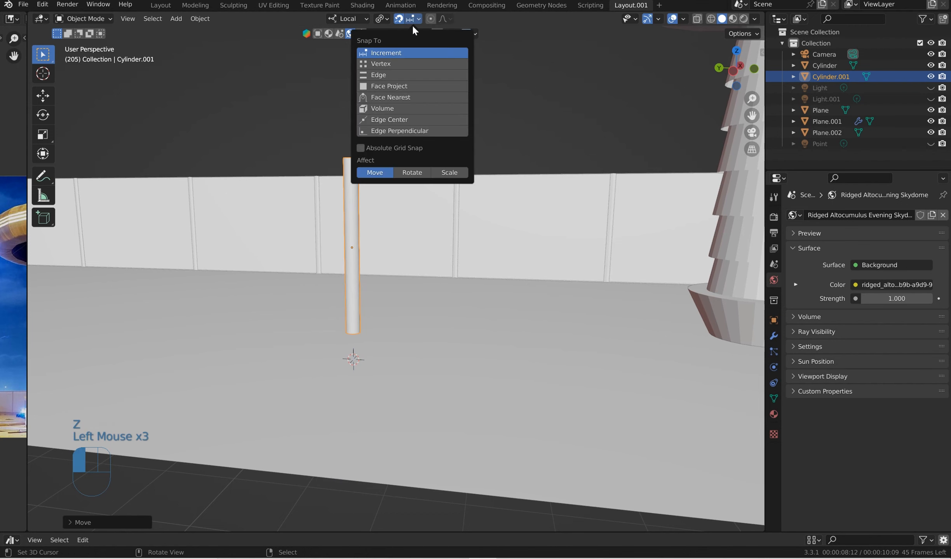
click(392, 85)
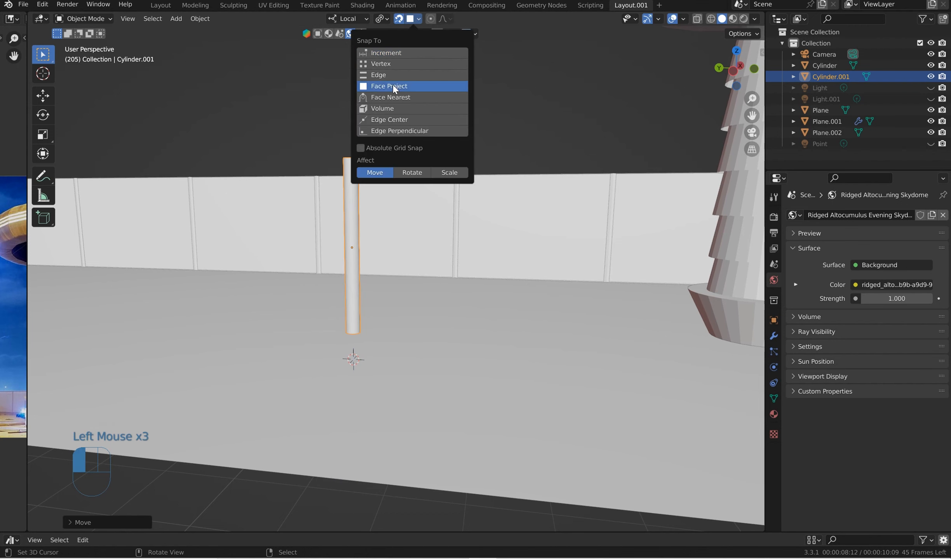
key(g)
click(353, 368)
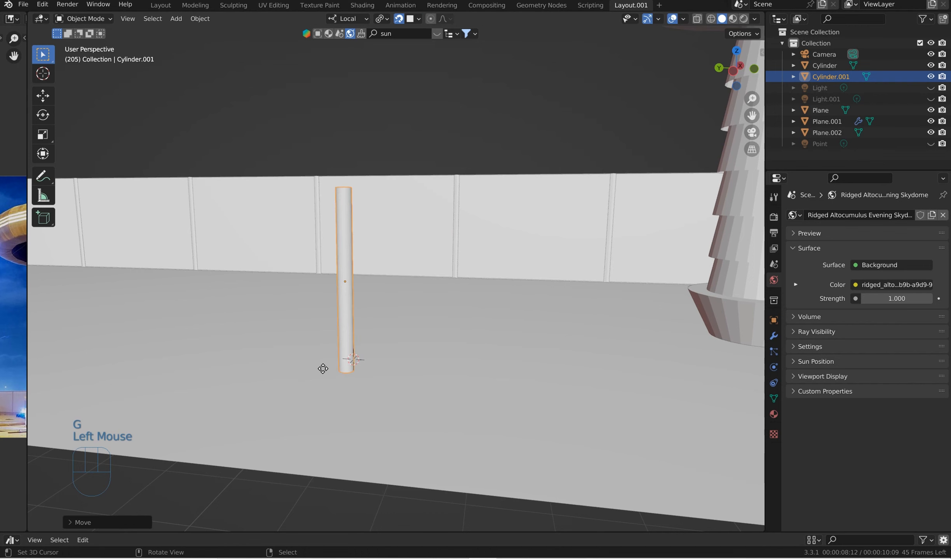
key(g)
click(361, 360)
- Isolate the post in local view and open its mesh in Edit Mode to work on its upper end
middle_drag(403, 318, 402, 339)
scroll(354, 191, up, 2)
shift+middle_drag(354, 192, 362, 250)
key(slash)
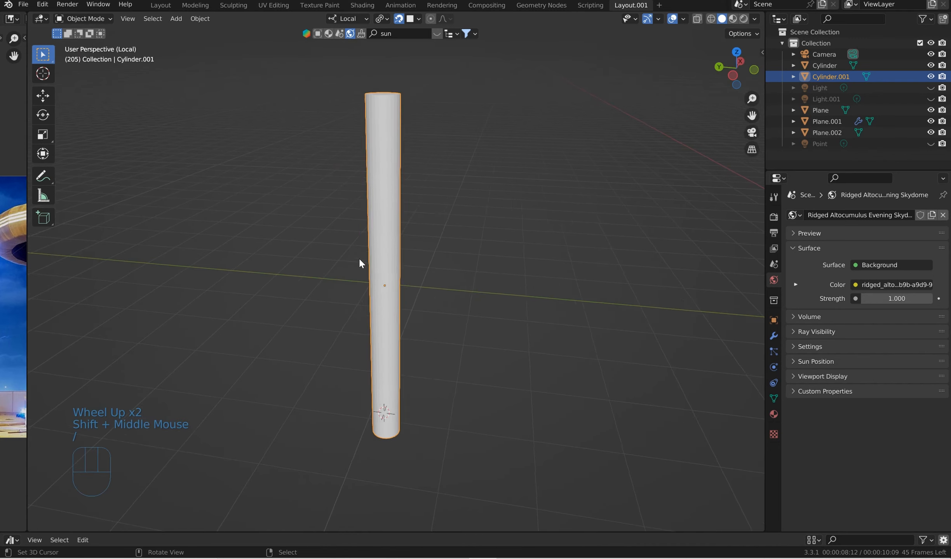
middle_drag(401, 149, 394, 198)
scroll(438, 226, up, 3)
key(Tab)
right_click(406, 223)
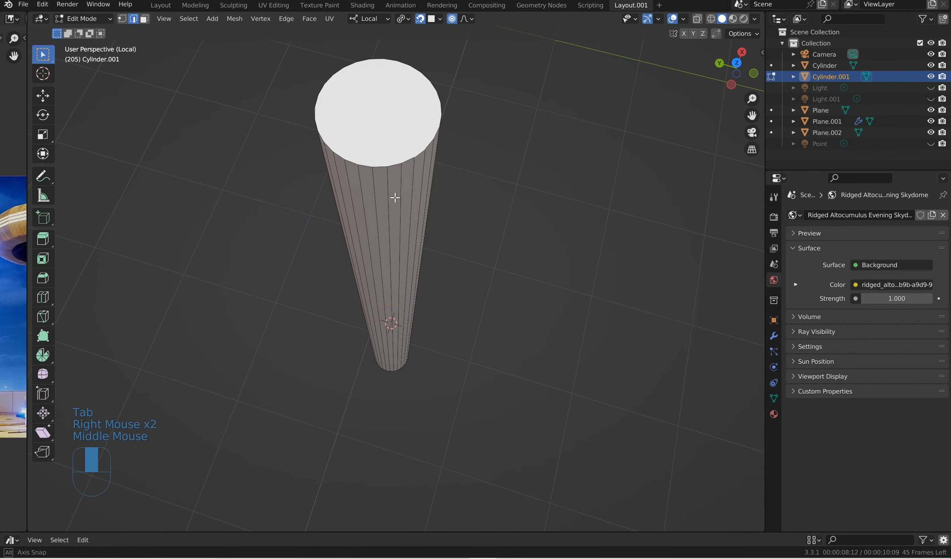
right_click(396, 186)
key(ctrl+r)
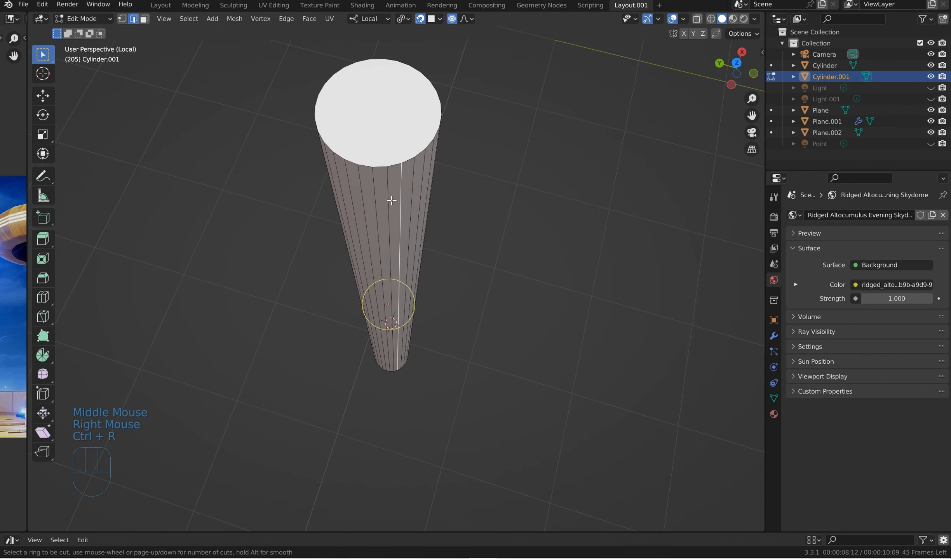
click(391, 199)
right_click(393, 211)
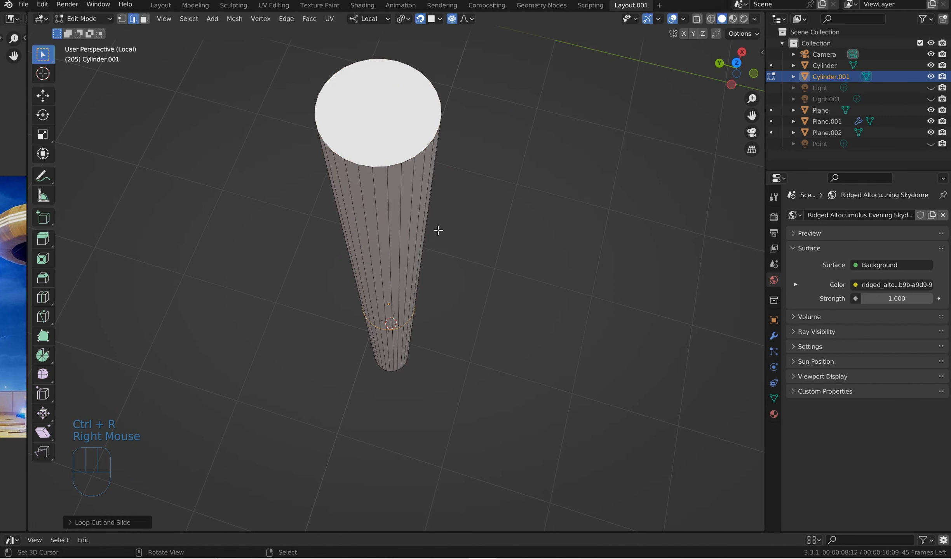
right_click(447, 197)
middle_drag(437, 229, 456, 235)
key(ctrl+z)
key(ctrl+z)
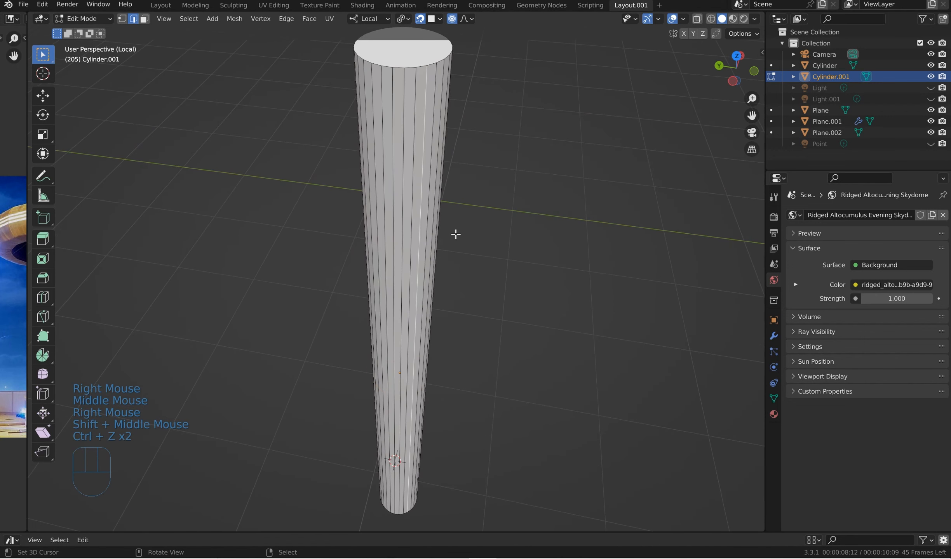
right_click(474, 143)
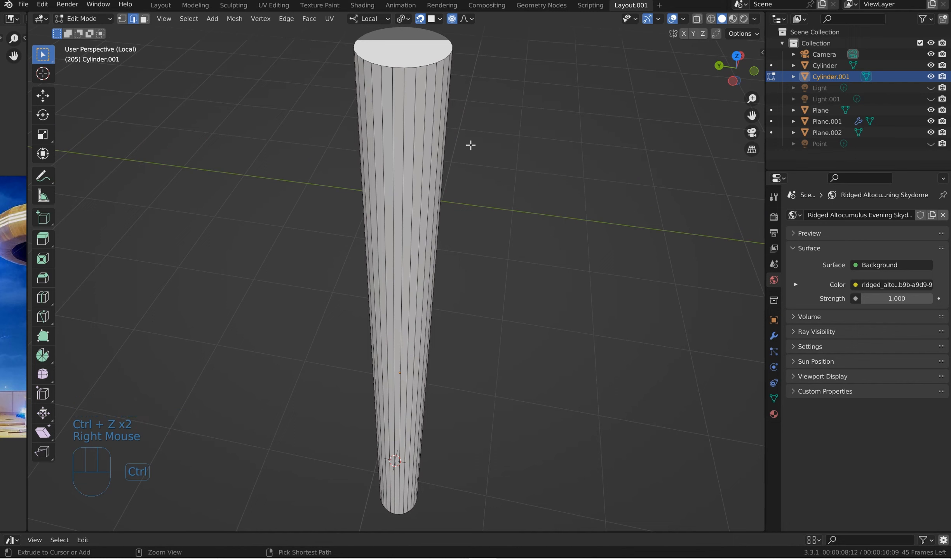
- Add one horizontal loop cut around the post and slide it up close to the upper end
key(ctrl+r)
click(409, 154)
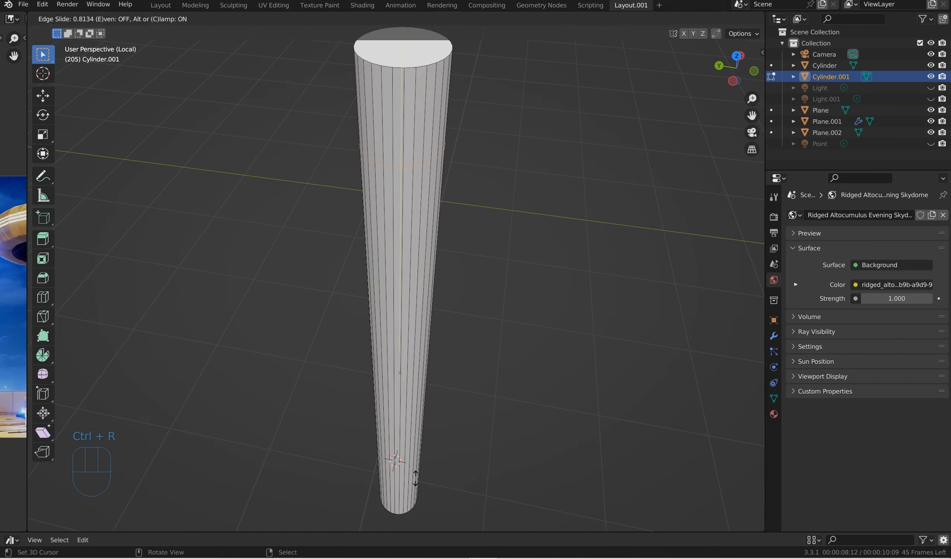
click(419, 443)
shift+middle_drag(443, 378, 430, 464)
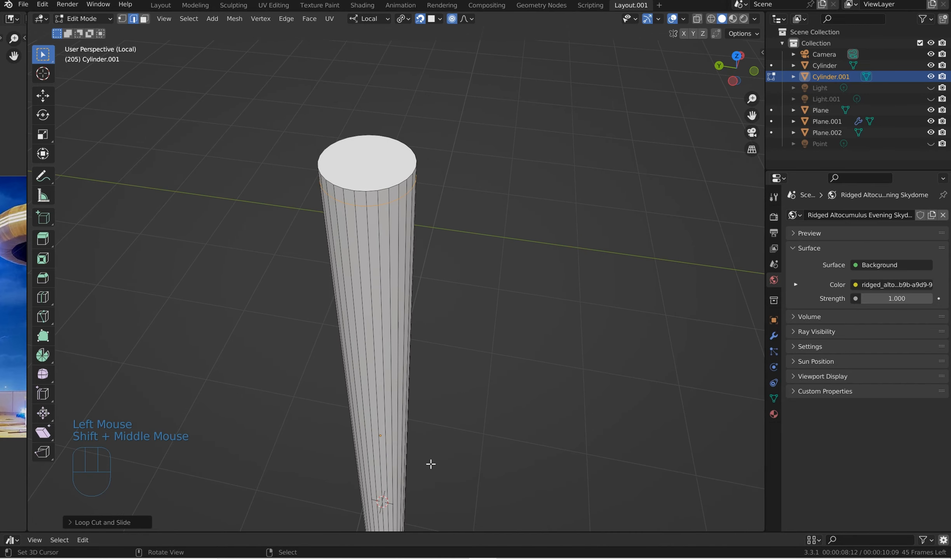
middle_drag(389, 186, 404, 202)
shift+middle_drag(404, 202, 413, 234)
scroll(429, 240, up, 2)
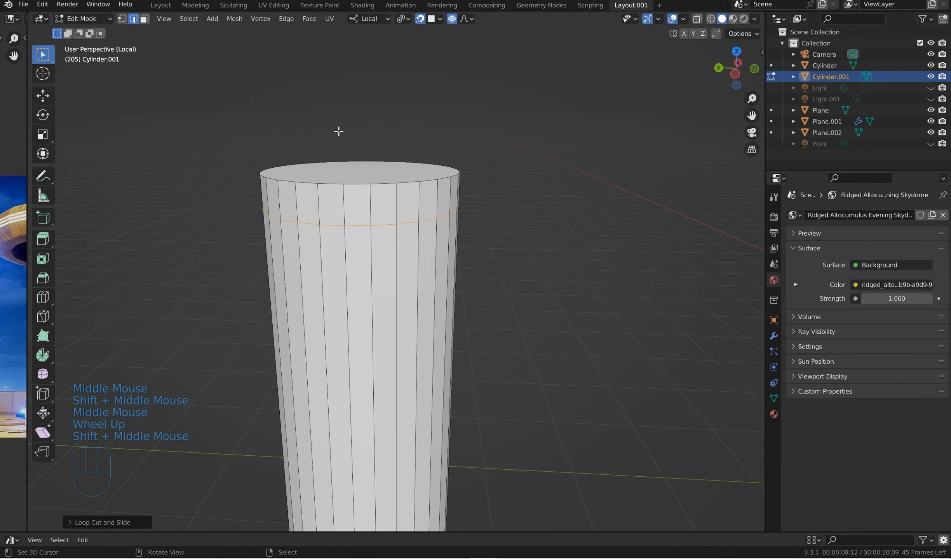
- Select the ring of faces above the loop cut in face mode and apply Checker Deselect to keep every other face
click(146, 18)
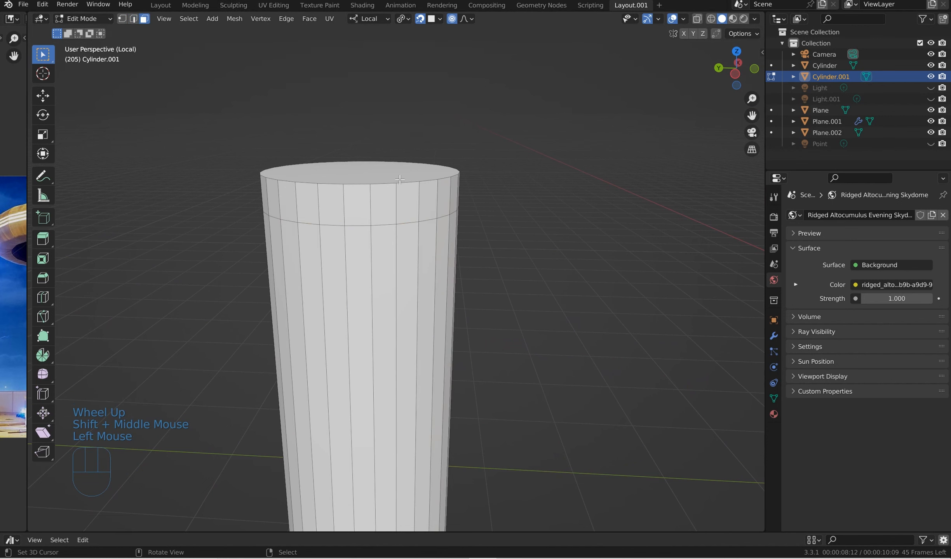
alt+shift+right_click(397, 195)
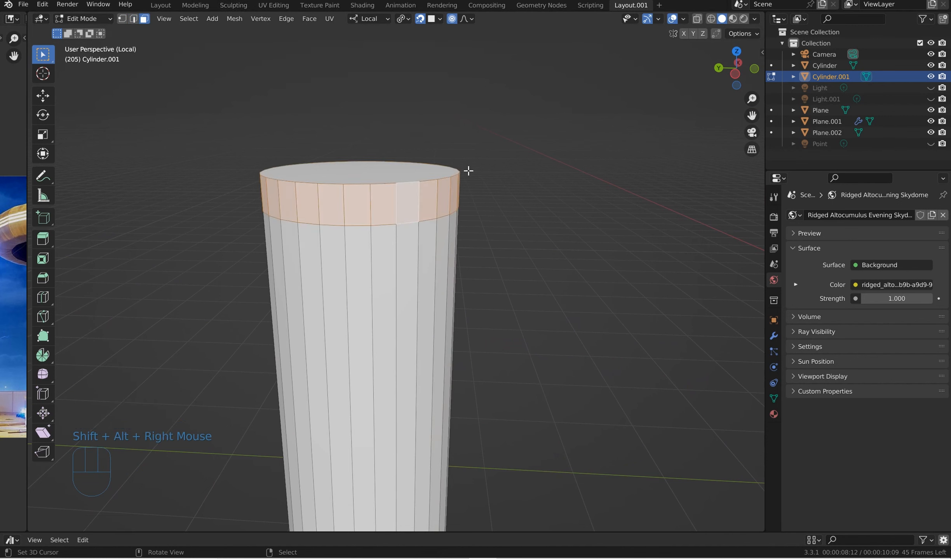
key(space)
text(ch)
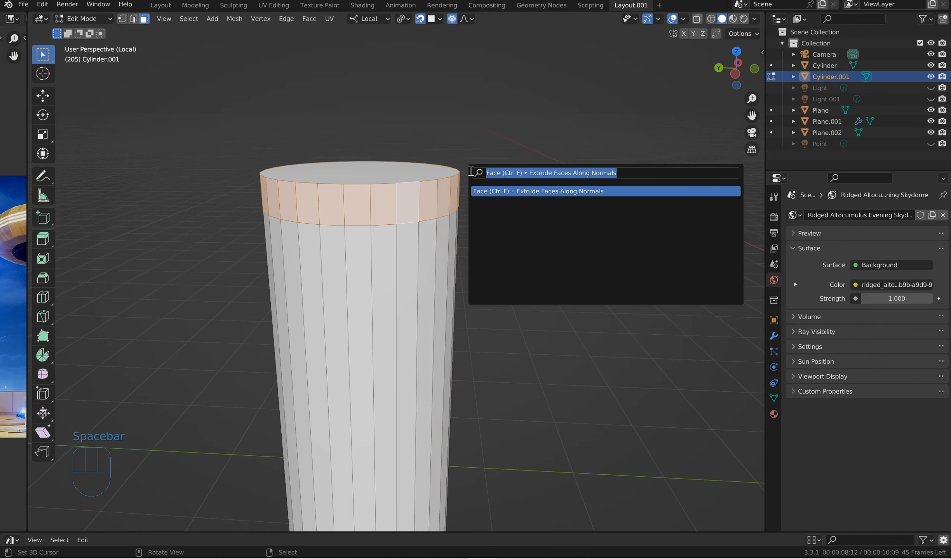
text(ecker)
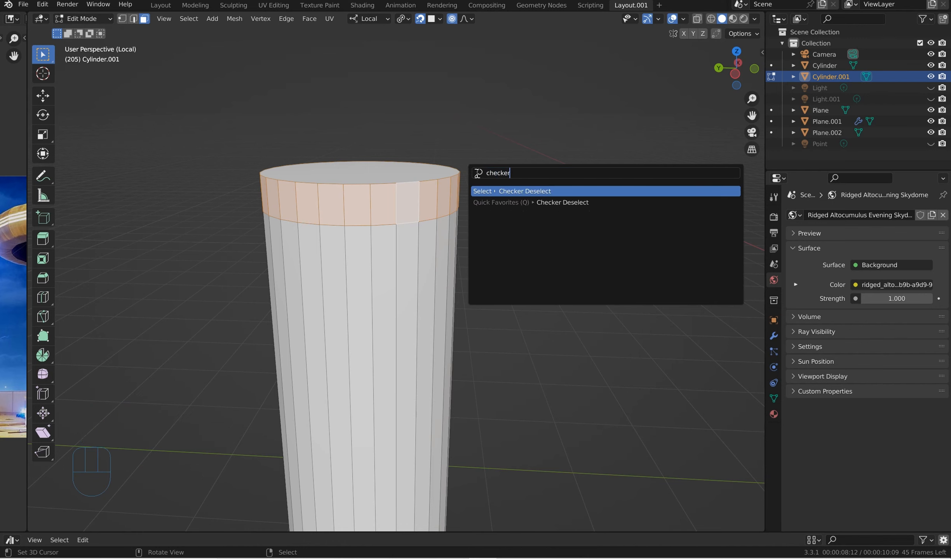
click(507, 201)
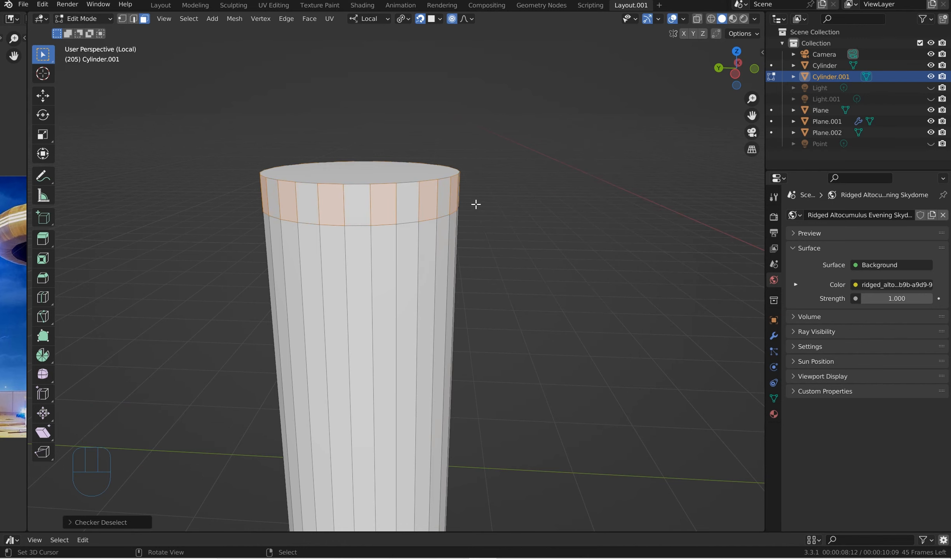
- Extrude the alternating faces outward along their normals into long spokes radiating from the post's upper end
key(q)
click(481, 226)
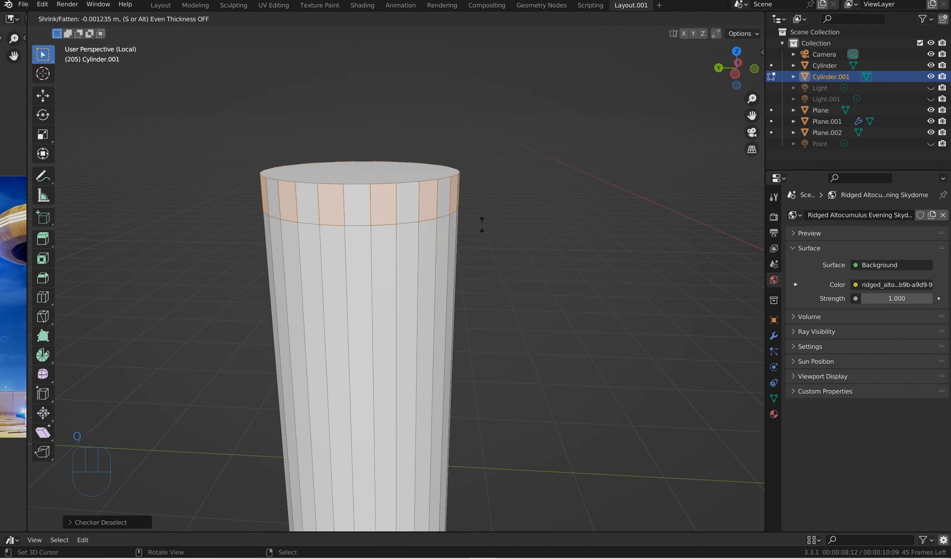
click(142, 342)
scroll(217, 318, down, 1)
middle_drag(261, 364, 282, 359)
scroll(282, 359, down, 1)
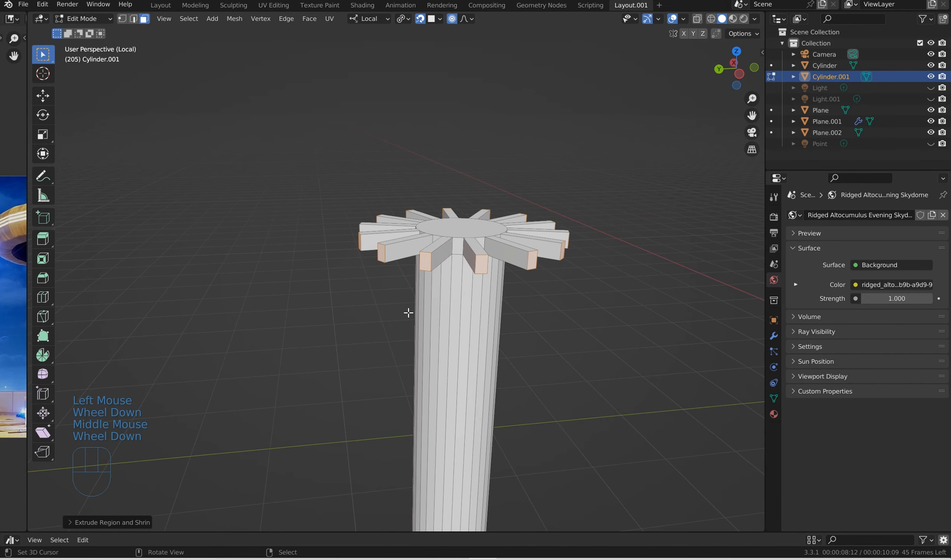
shift+middle_drag(385, 302, 340, 322)
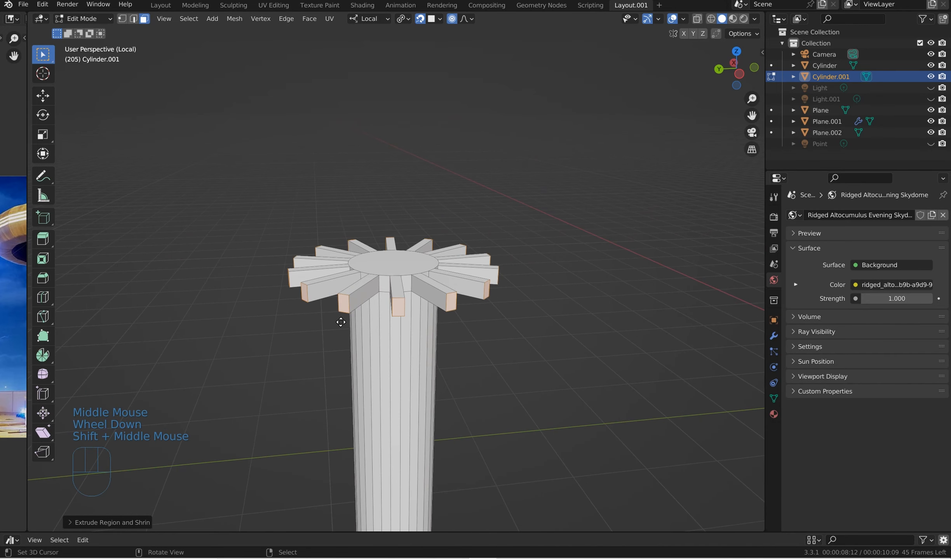
key(g)
key(z)
right_click(349, 321)
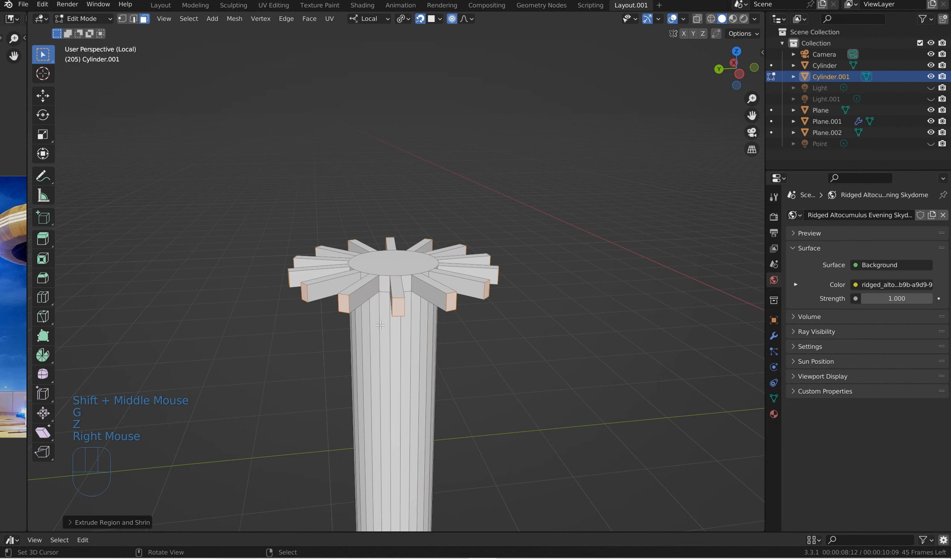
- Turn off proportional editing and snapping, and raise the spokes' end faces about 0.15 m along local Z
key(o)
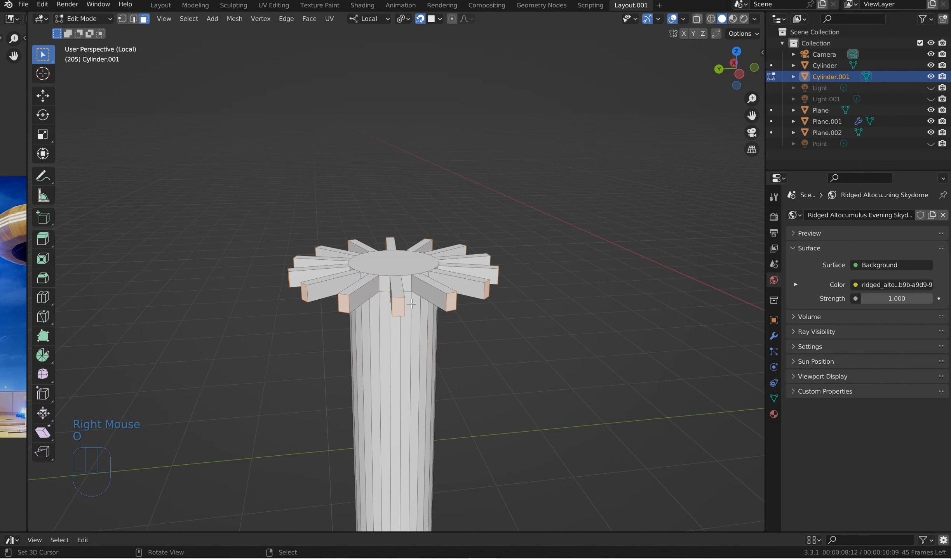
key(g)
key(z)
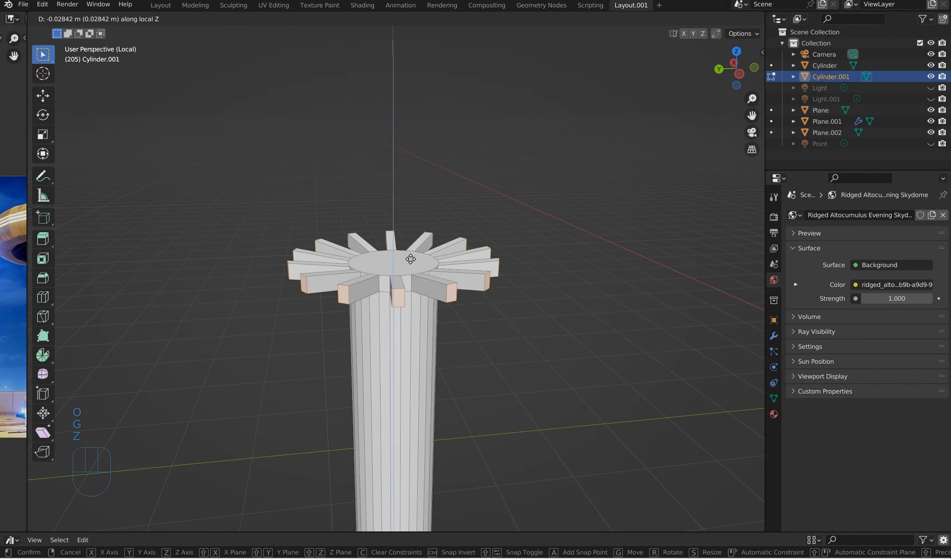
right_click(407, 228)
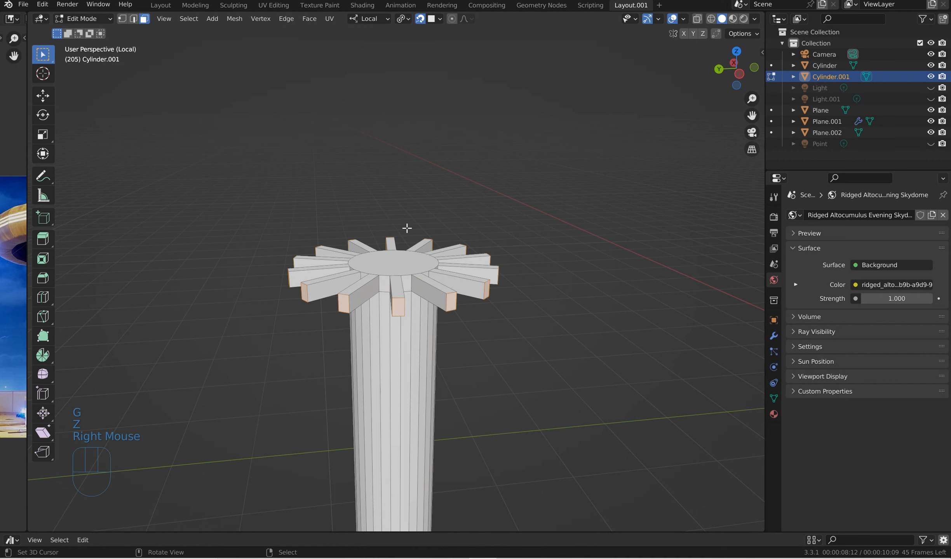
click(424, 20)
key(g)
key(z)
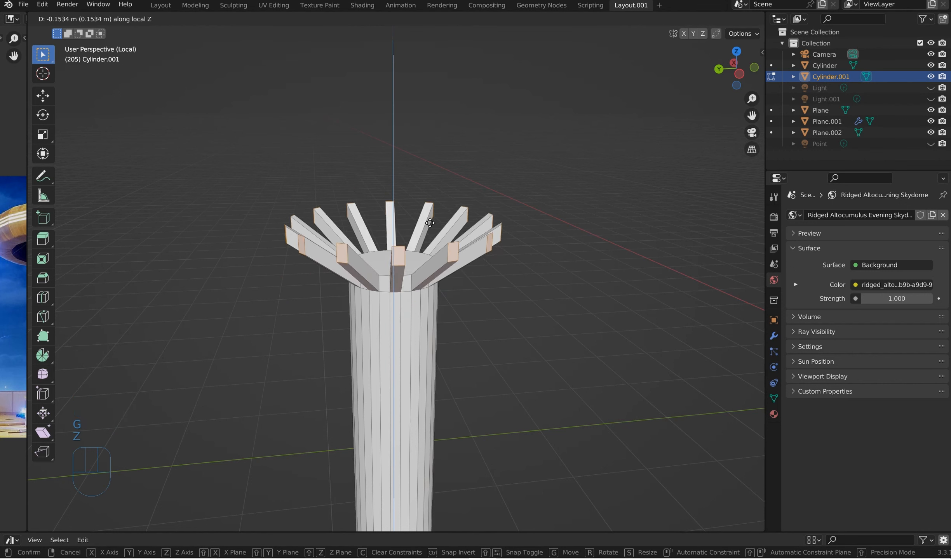
click(430, 223)
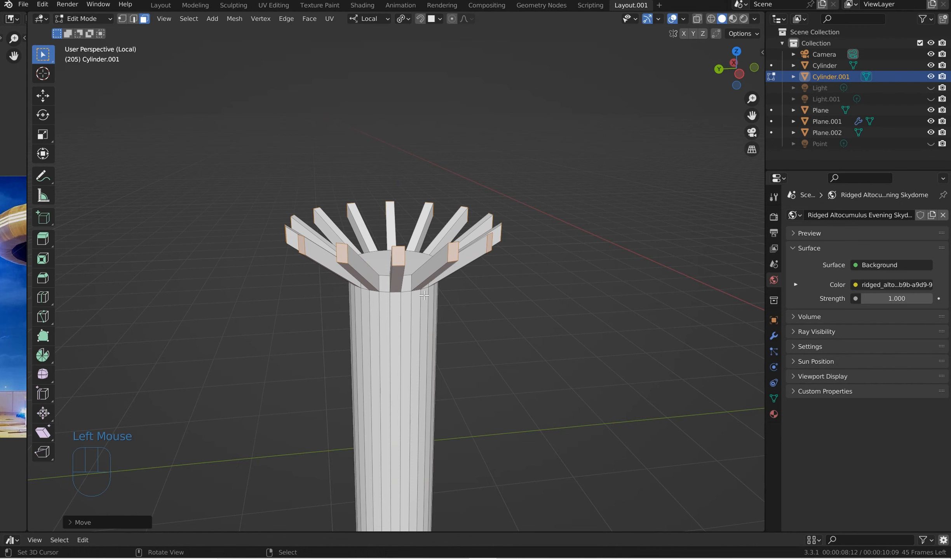
- Inset the spokes' end faces slightly and extrude them outward along their normals into small end blocks
middle_drag(424, 295, 451, 275)
scroll(452, 275, up, 2)
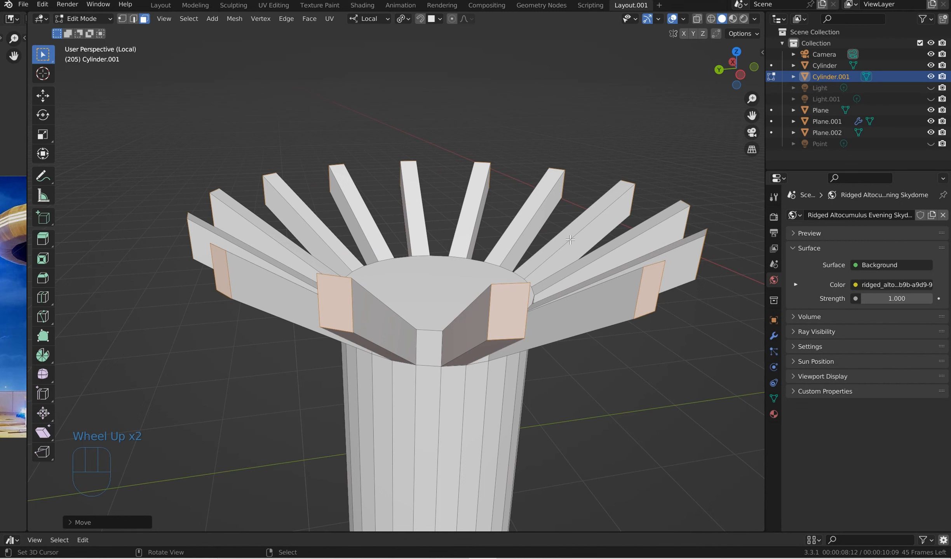
key(i)
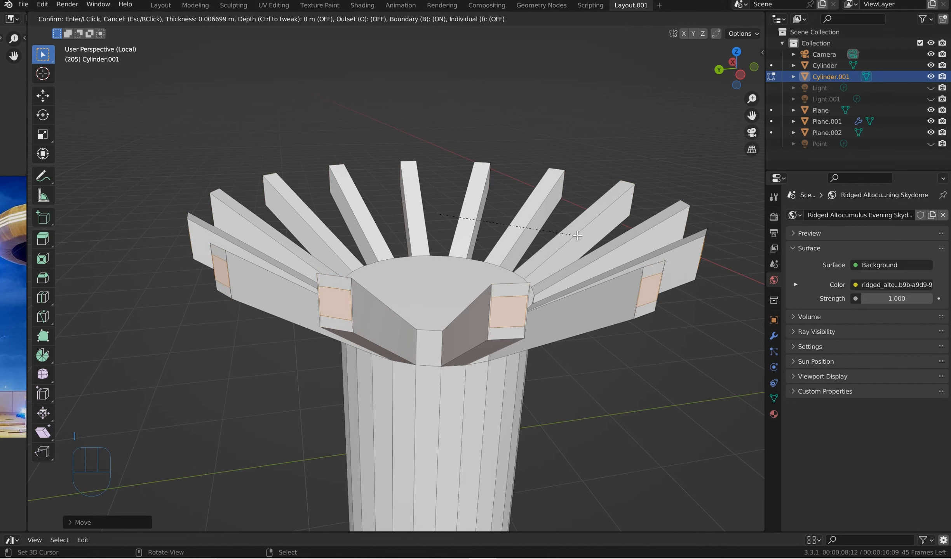
click(555, 229)
key(alt+e)
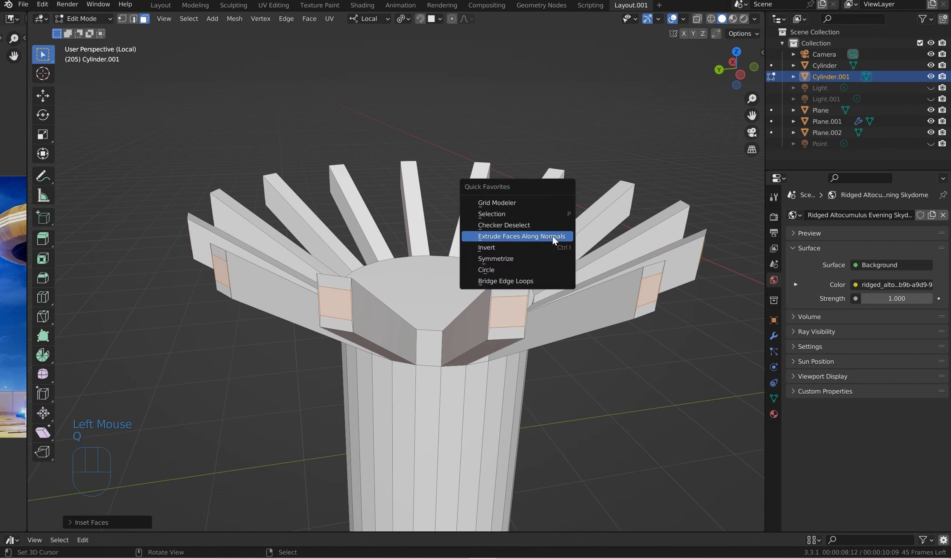
click(555, 236)
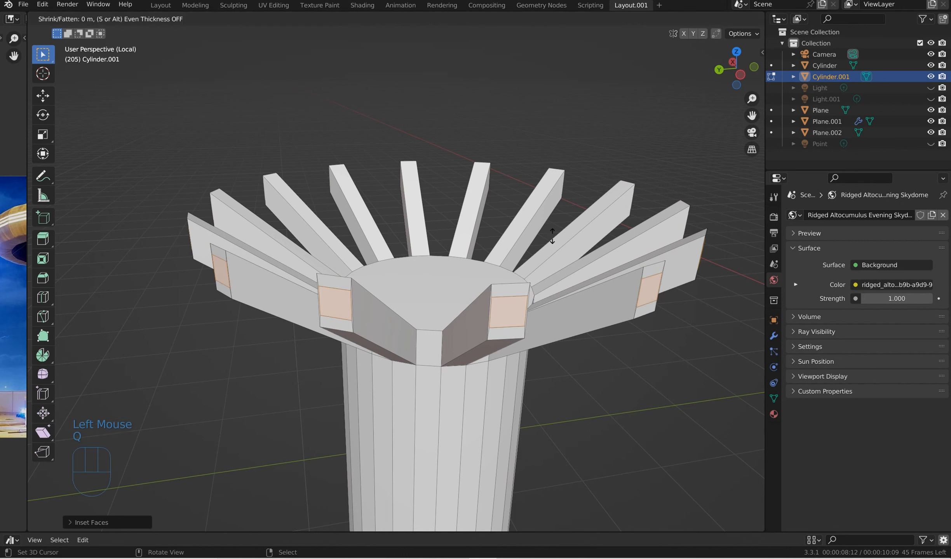
click(637, 214)
- Inset the post's circular cap face slightly and extrude it upward into a narrower collar between the spokes
right_click(444, 277)
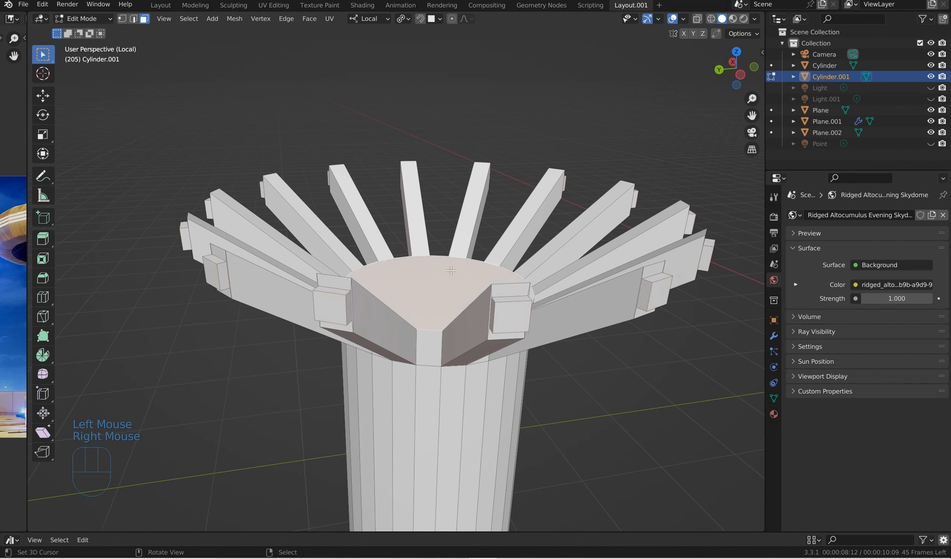
middle_drag(508, 235, 511, 240)
key(i)
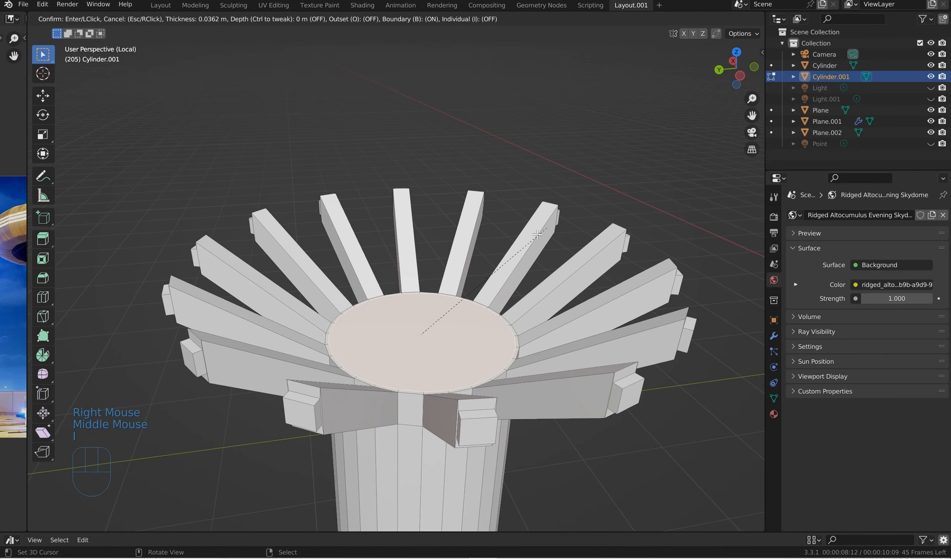
click(447, 287)
key(e)
click(443, 236)
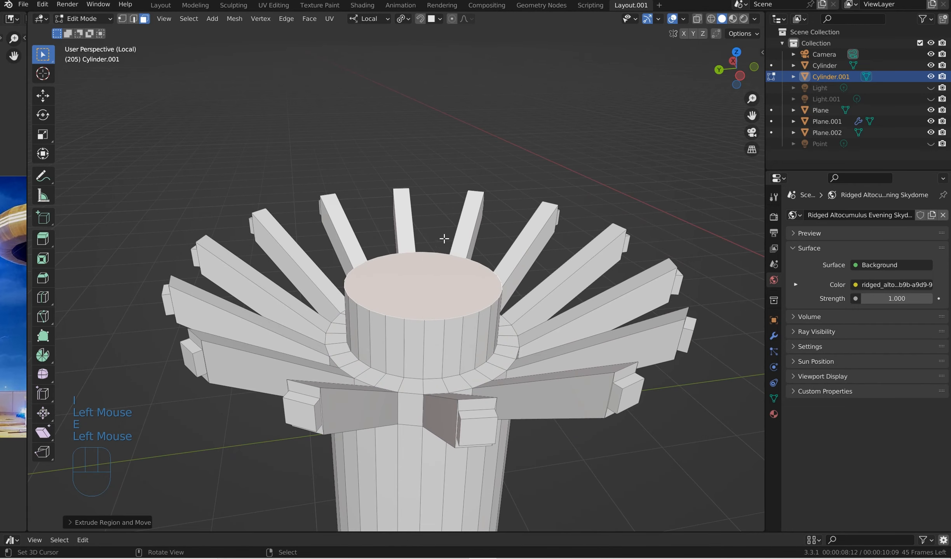
- Hollow the collar into a tapered bowl by insetting its upper face, sinking it about 0.03 m and scaling it to about 0.58
key(i)
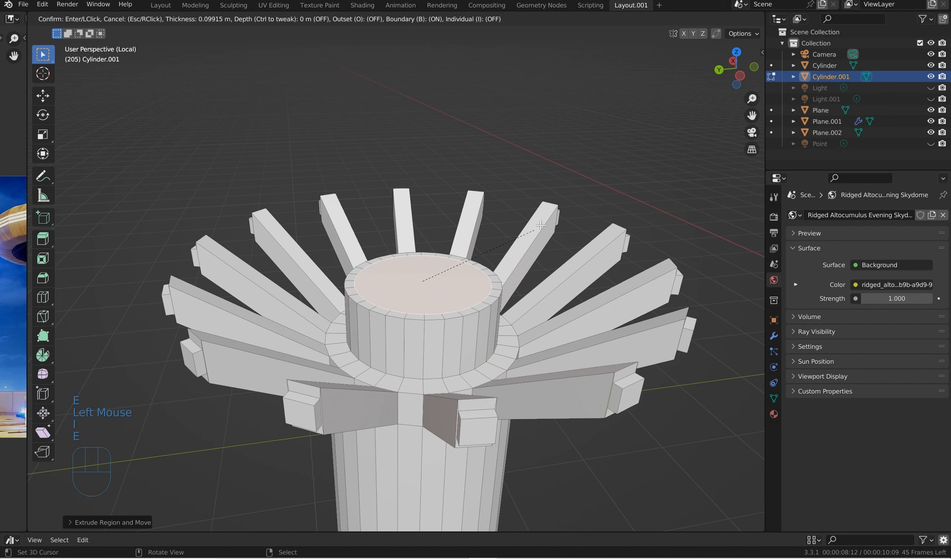
click(492, 239)
key(e)
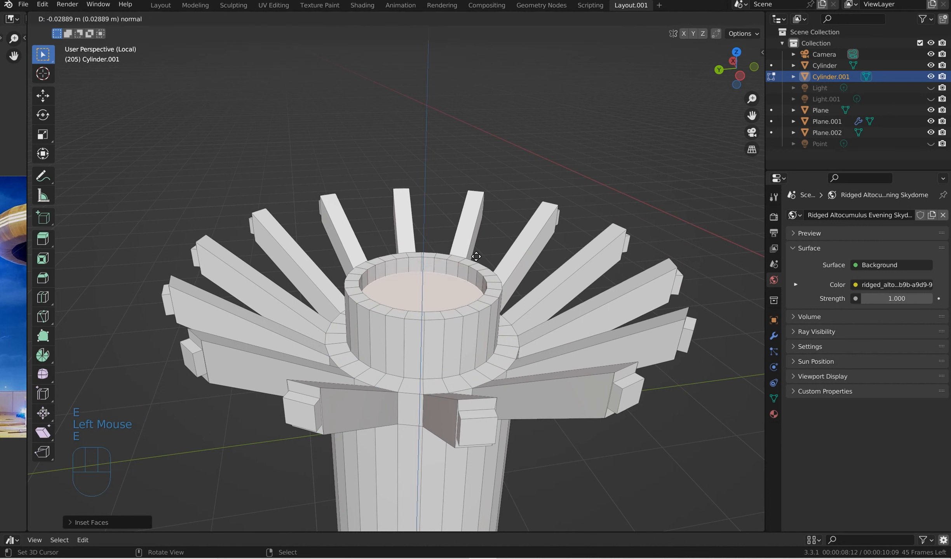
click(476, 256)
key(s)
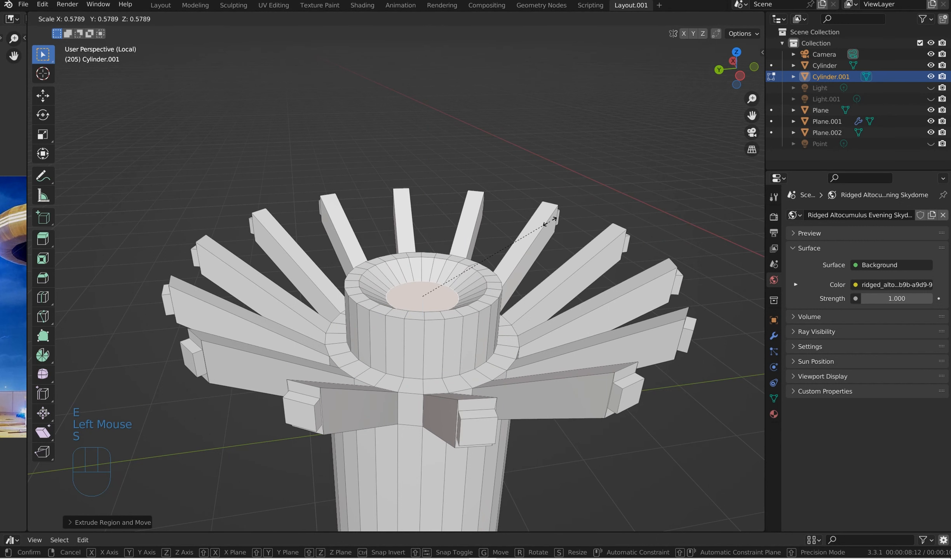
click(549, 222)
- Extrude the bowl's floor face up about 0.02 m and scale it down to form a small tapered cone
key(e)
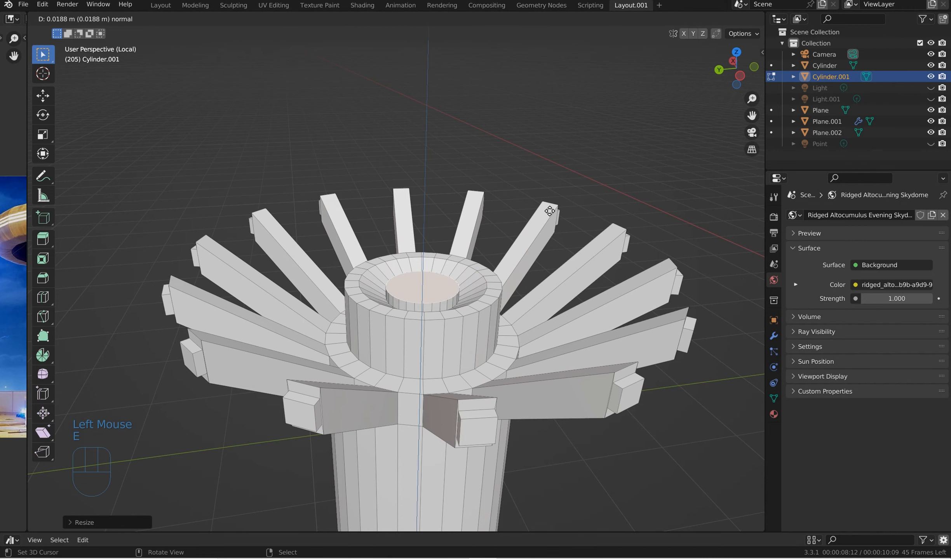
click(550, 212)
key(s)
click(527, 217)
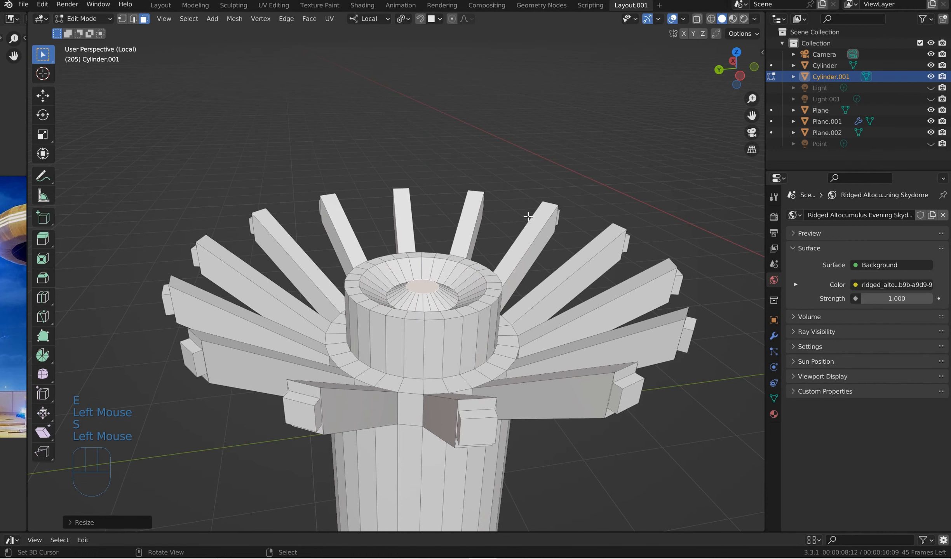
- Cut seven evenly spaced edge loops around the post's long shaft
key(Tab)
right_click(529, 217)
middle_drag(530, 238, 504, 226)
scroll(528, 254, down, 2)
key(Tab)
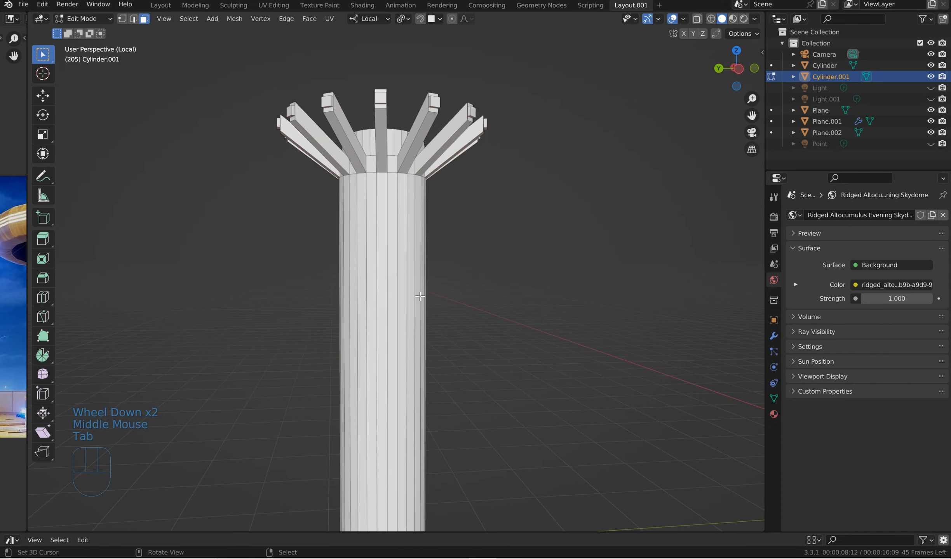
key(ctrl+r)
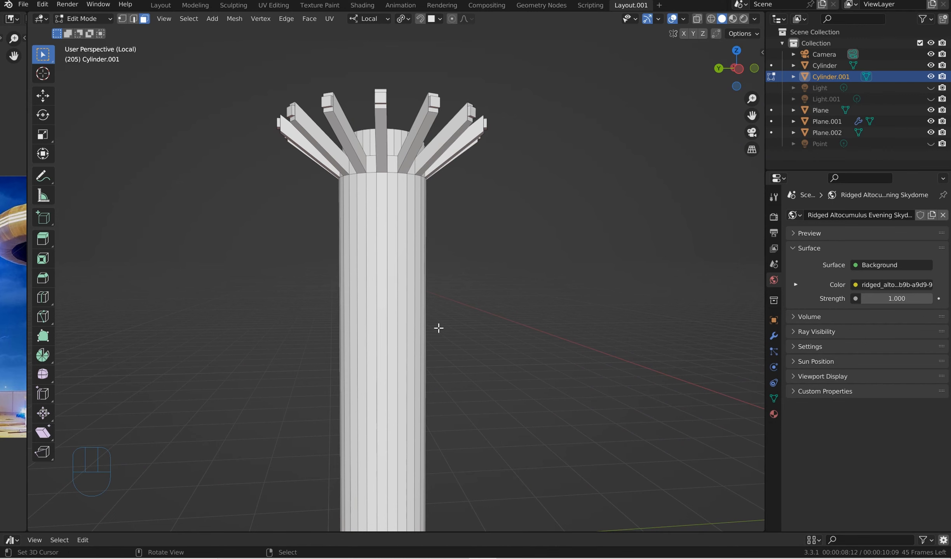
scroll(439, 328, down, 4)
shift+middle_drag(441, 295, 452, 262)
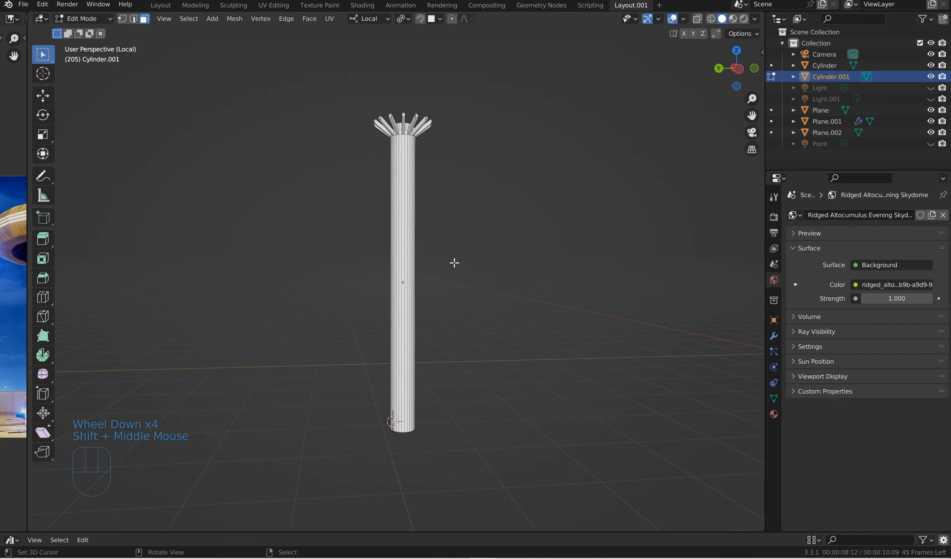
scroll(430, 272, up, 2)
key(ctrl+r)
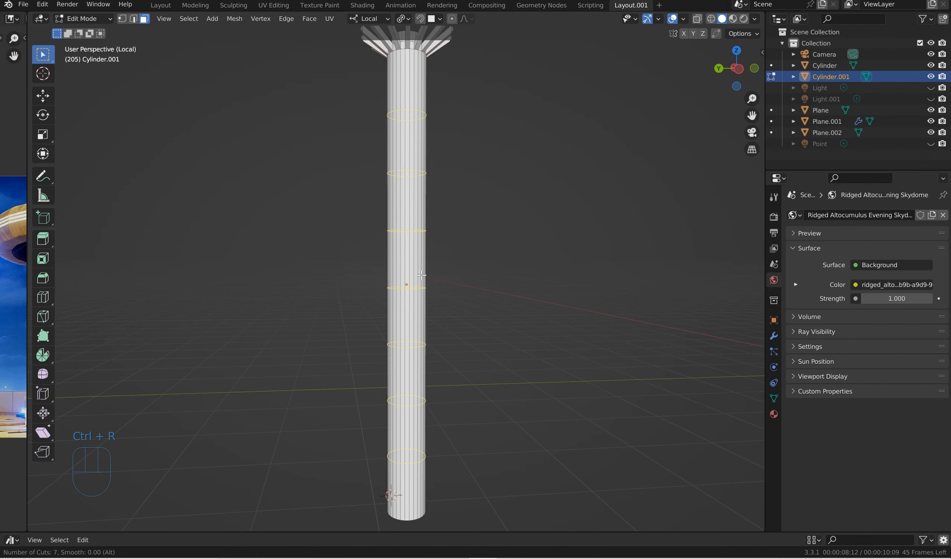
click(422, 275)
click(421, 275)
- Scale the seven edge loops inward so the shaft narrows between its flared upper and lower ends
middle_drag(448, 214, 481, 168)
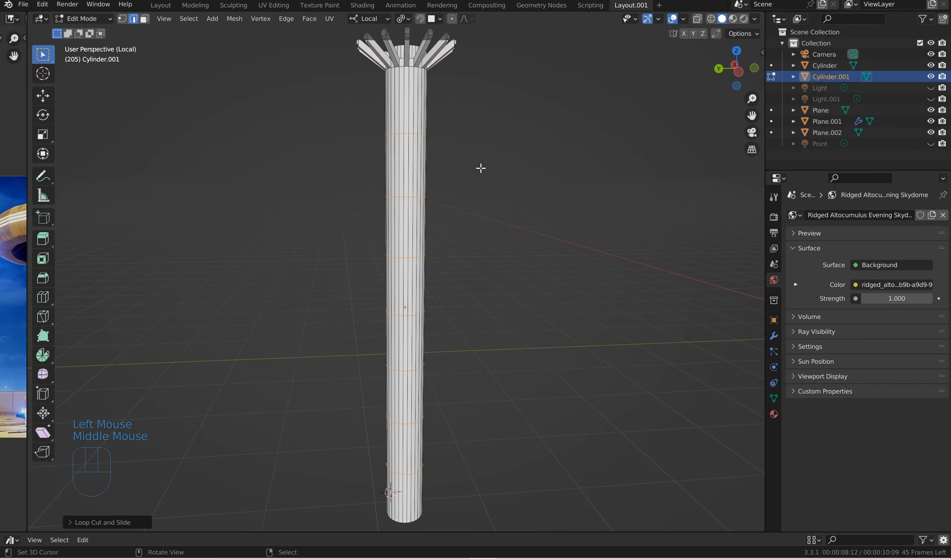
key(s)
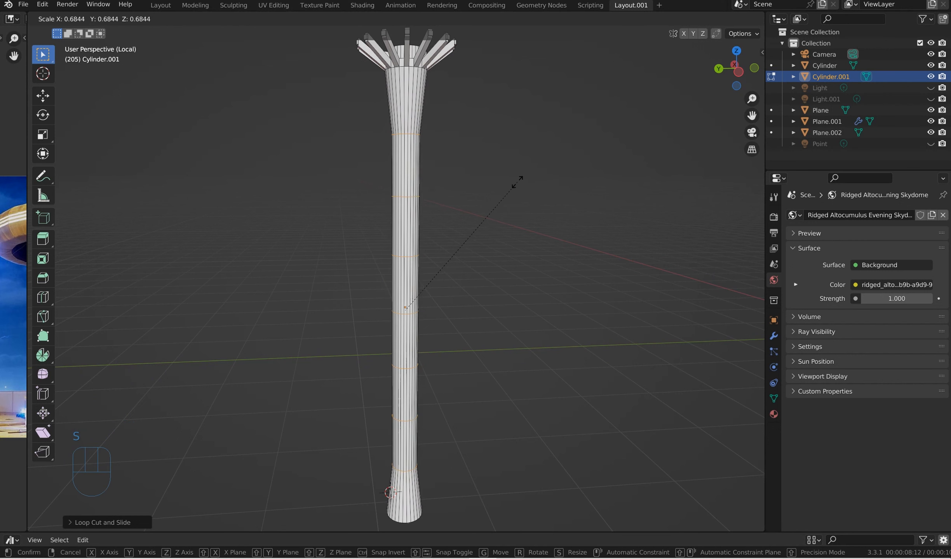
click(475, 204)
- Select the loop around the post's bottom face and scale it outward into a wider conical foot
middle_drag(427, 504, 416, 419)
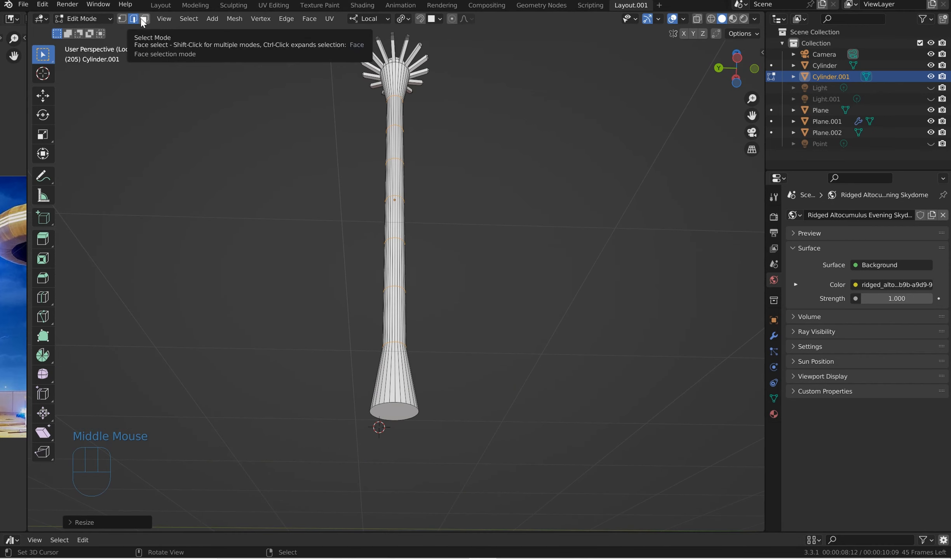
right_click(413, 405)
scroll(412, 405, up, 3)
shift+middle_drag(415, 512, 420, 252)
alt+shift+right_click(419, 246)
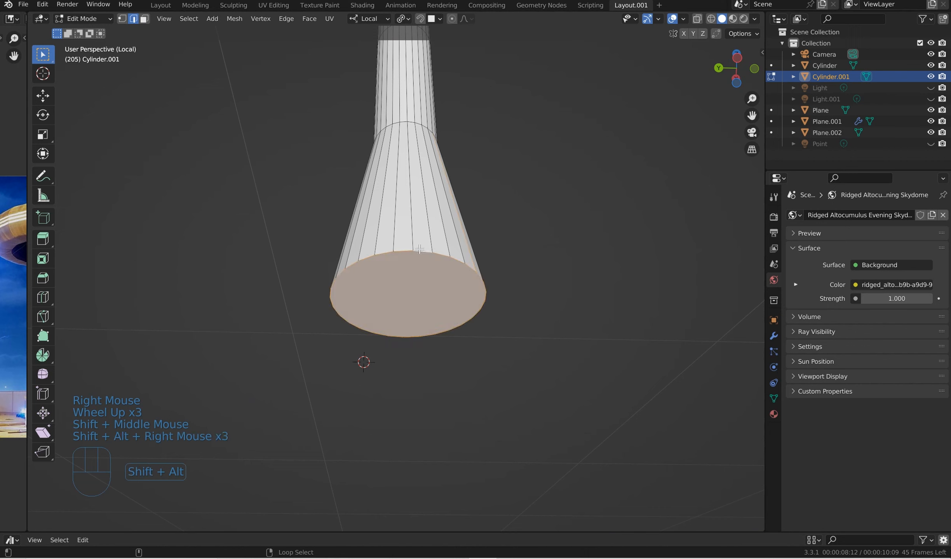
key(s)
right_click(489, 231)
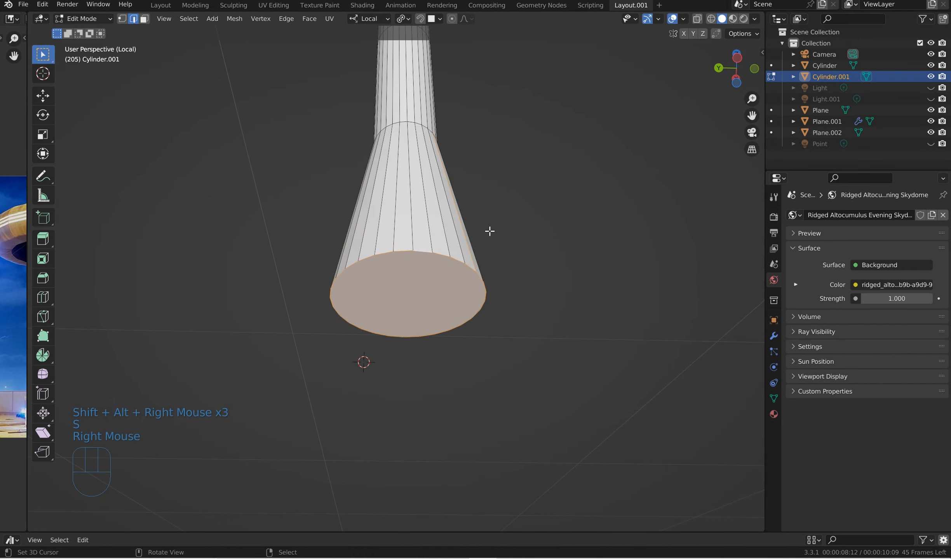
right_click(430, 253)
alt+shift+right_click(426, 252)
alt+shift+right_click(426, 251)
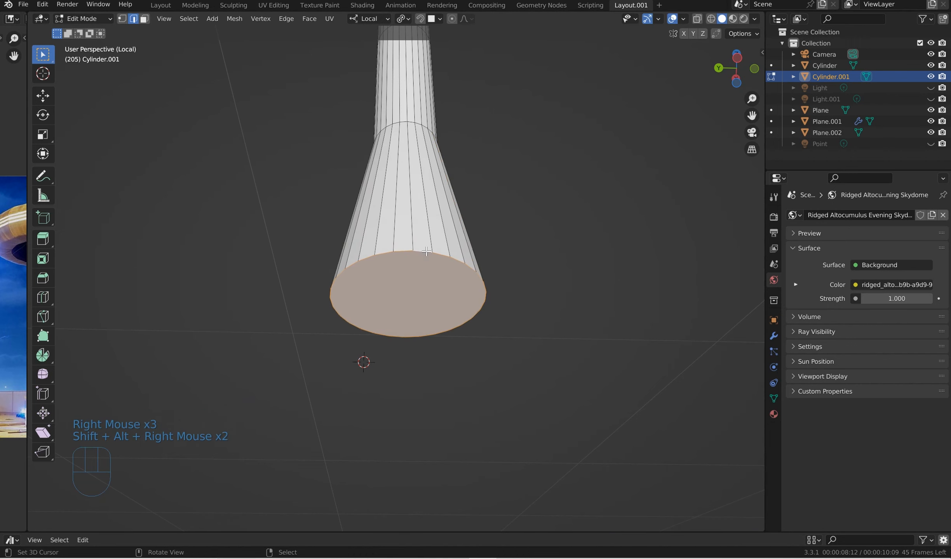
key(s)
click(470, 233)
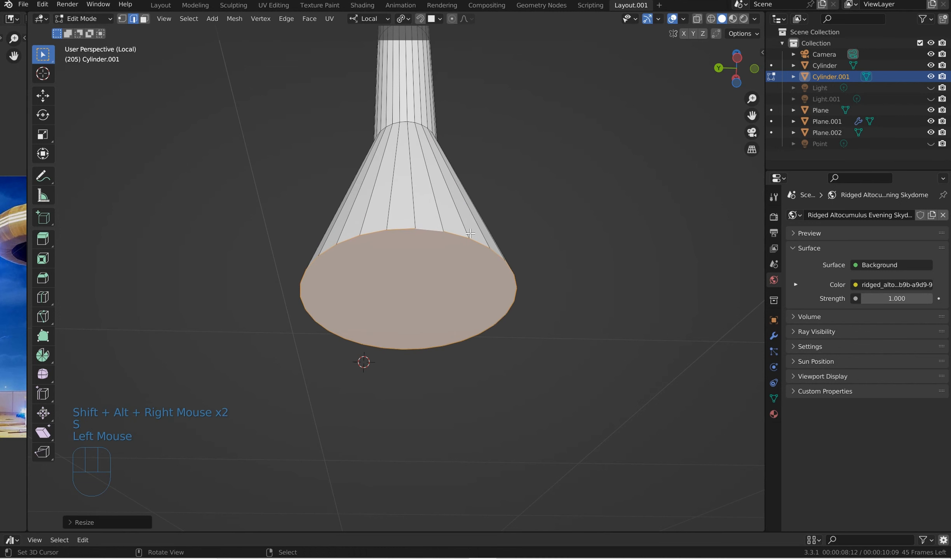
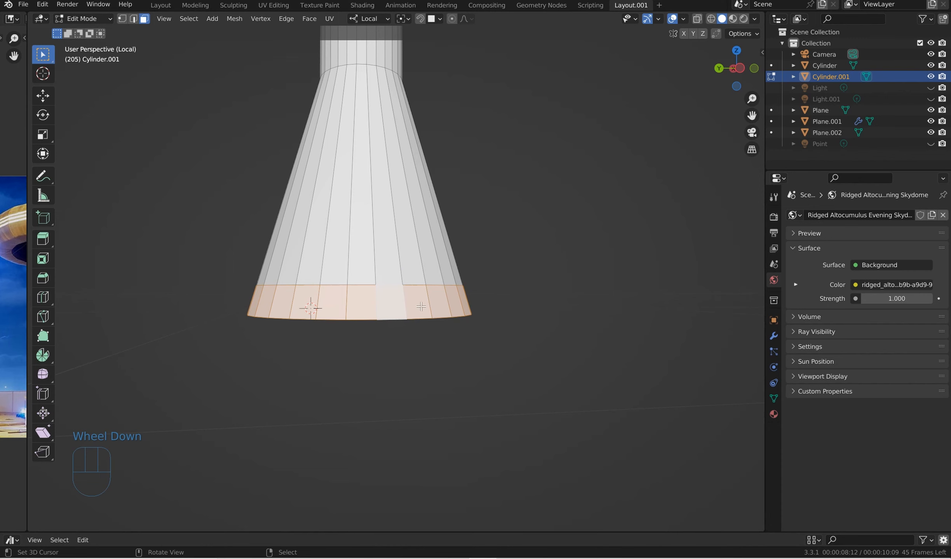
- Select the ring of faces along the foot's lower rim and reduce it to alternating faces with Checker Deselect
right_click(368, 305)
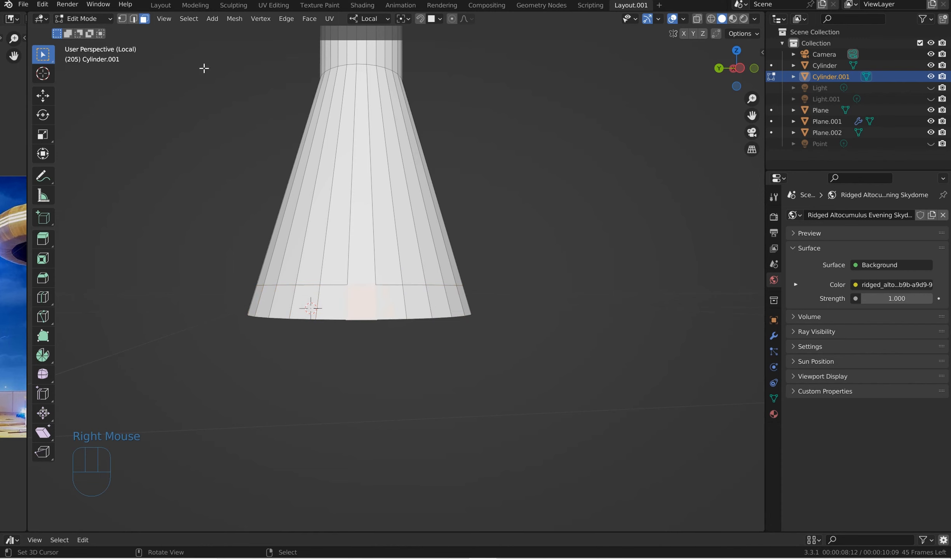
scroll(372, 348, up, 1)
alt+shift+right_click(351, 315)
alt+shift+right_click(351, 316)
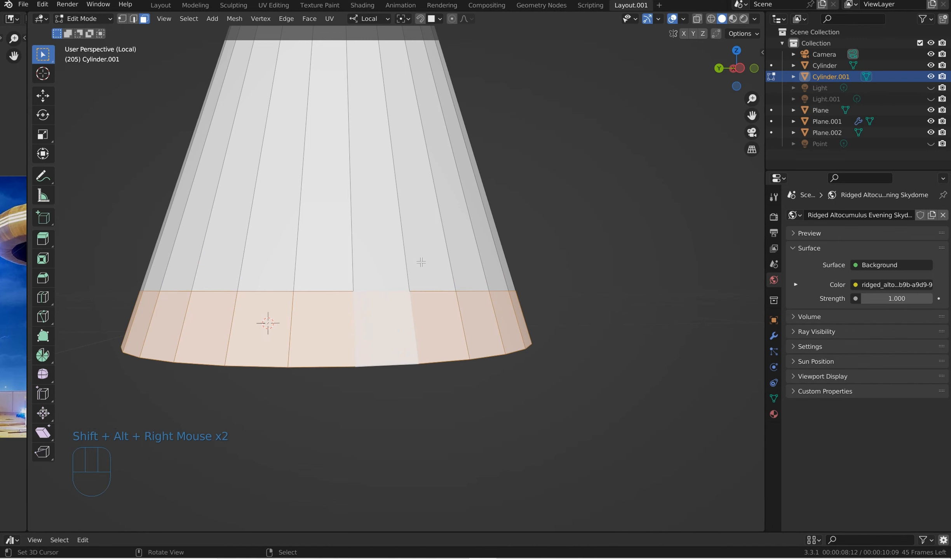
key(space)
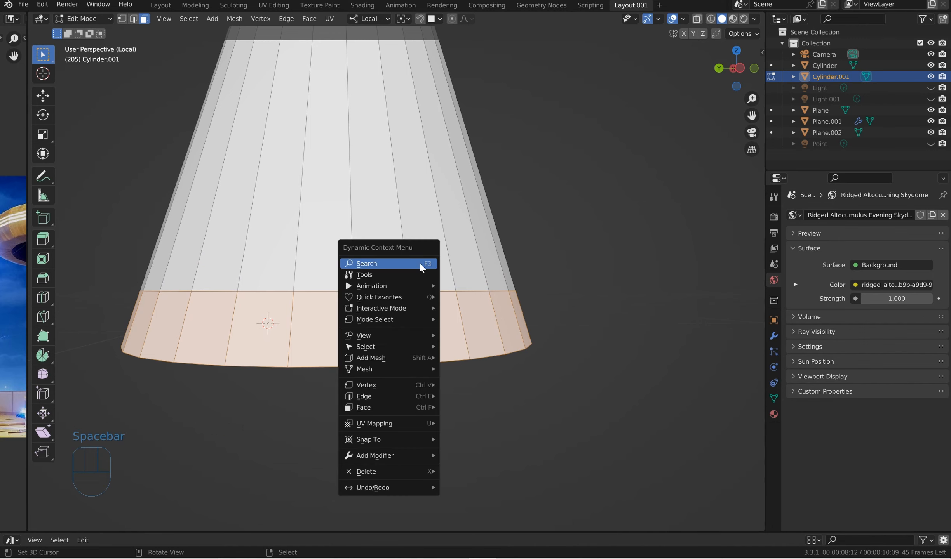
click(404, 264)
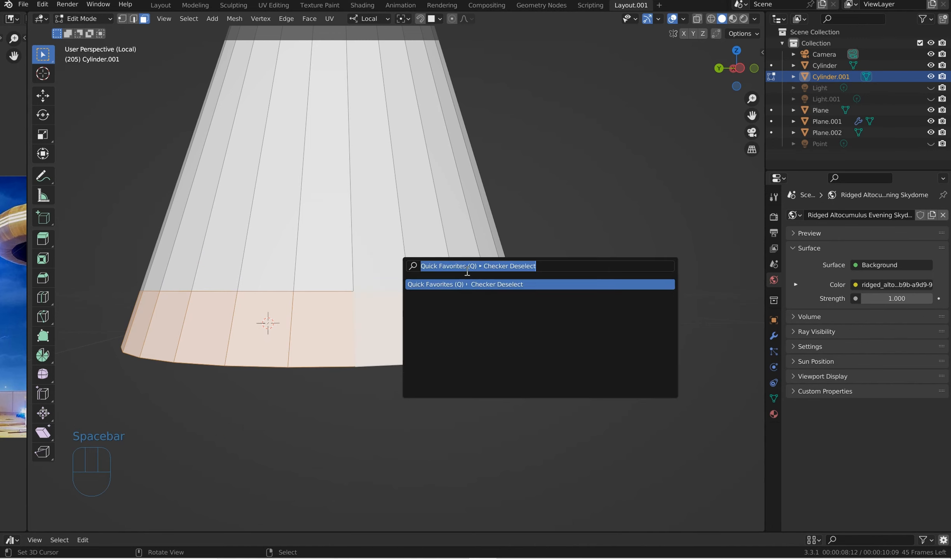
click(492, 284)
- Extrude the alternating rim faces and scale them outward together to form a ring of radiating blocks around the foot
middle_drag(471, 291, 460, 316)
key(e)
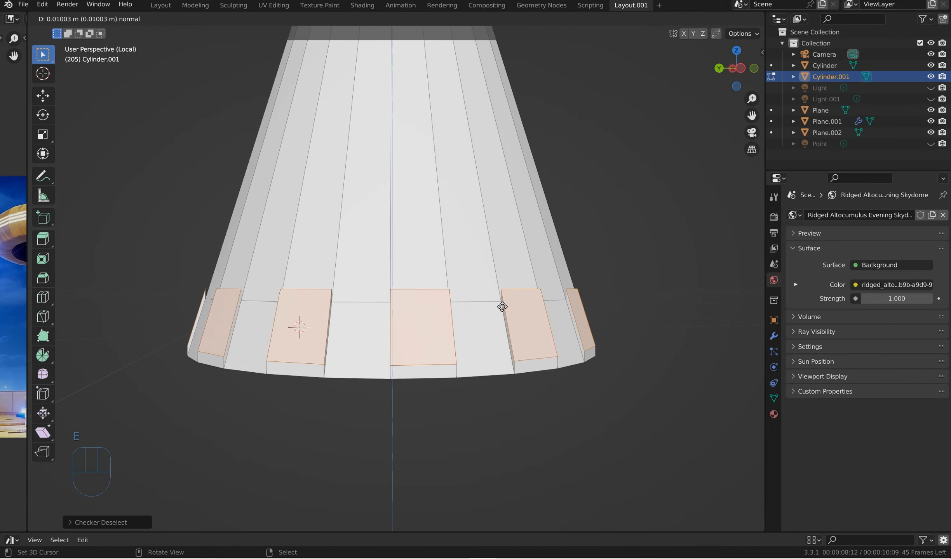
right_click(502, 307)
key(q)
click(503, 307)
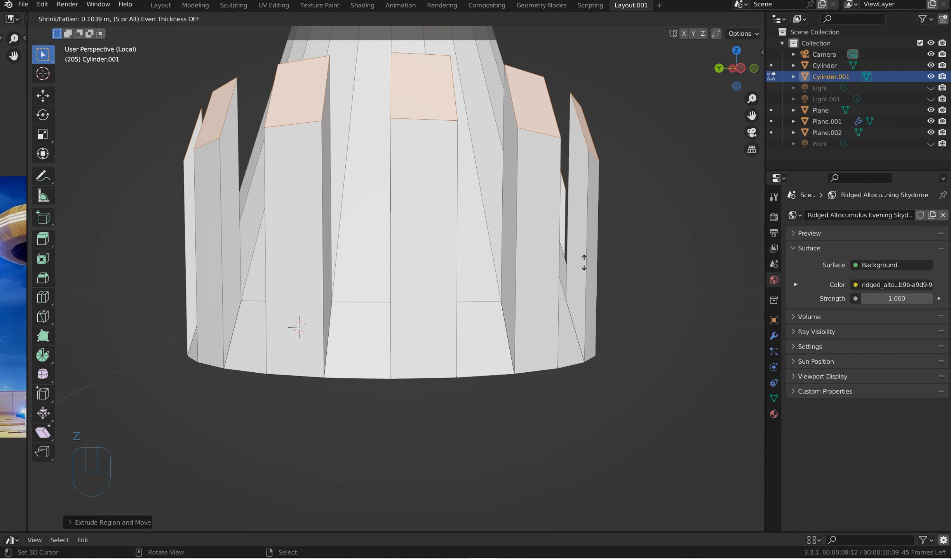
right_click(598, 263)
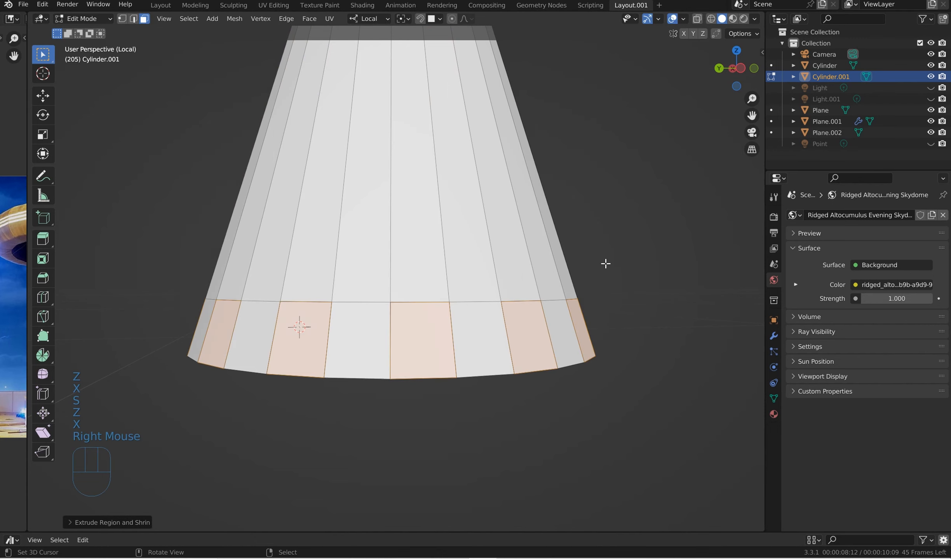
key(s)
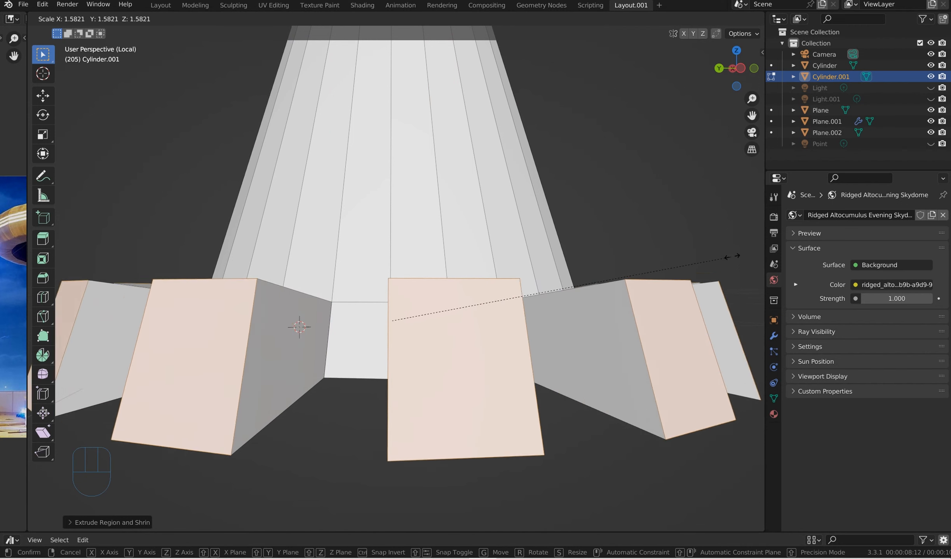
click(97, 236)
scroll(292, 210, down, 2)
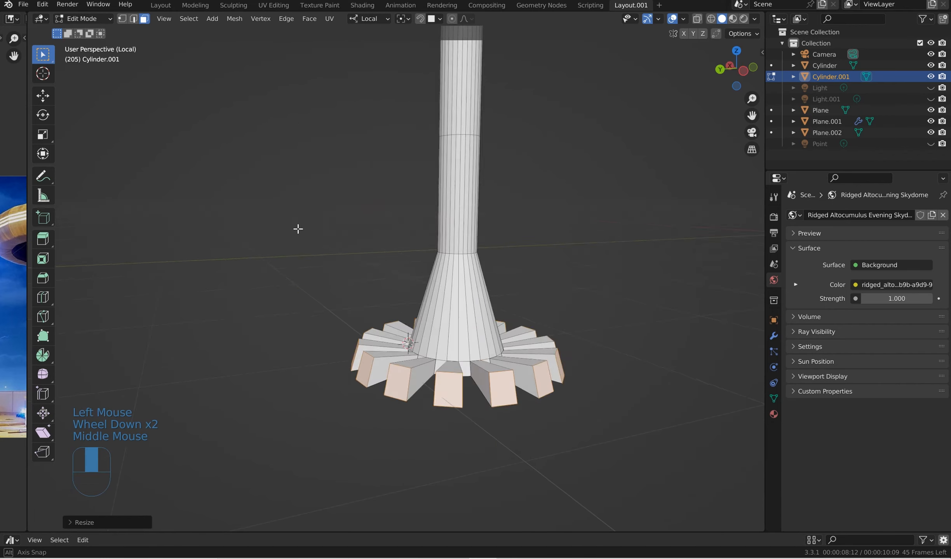
middle_drag(297, 227, 278, 225)
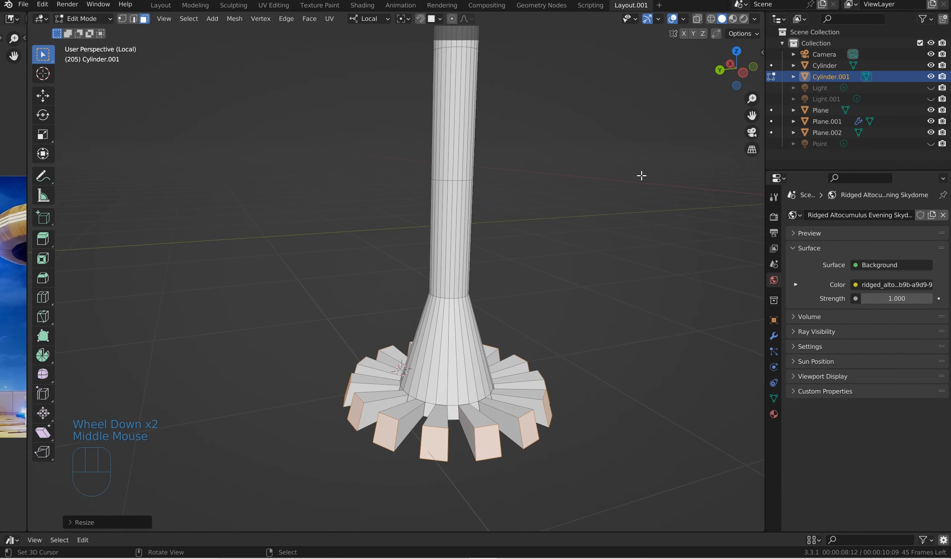
key(s)
right_click(626, 187)
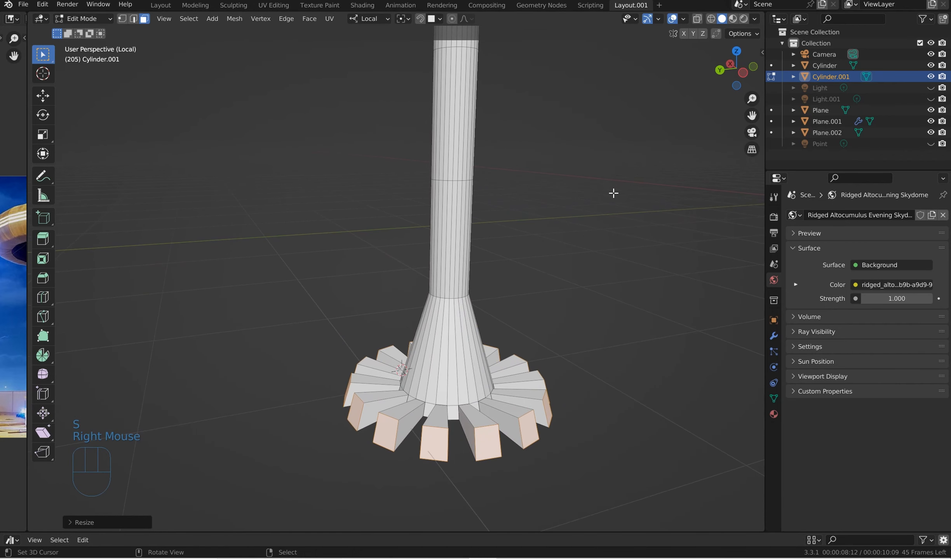
- Leave local view and mesh editing to show the whole scene, and place the 3D cursor on the ground plane near the tower
scroll(518, 239, down, 2)
scroll(518, 239, up, 1)
middle_drag(517, 239, 459, 244)
scroll(510, 273, down, 1)
scroll(510, 273, down, 1)
key(slash)
scroll(429, 256, down, 2)
key(Tab)
scroll(434, 313, up, 2)
scroll(423, 301, down, 1)
right_click(424, 303)
scroll(460, 234, down, 1)
scroll(429, 229, down, 1)
shift+scroll(488, 259, down, 1)
click(460, 438)
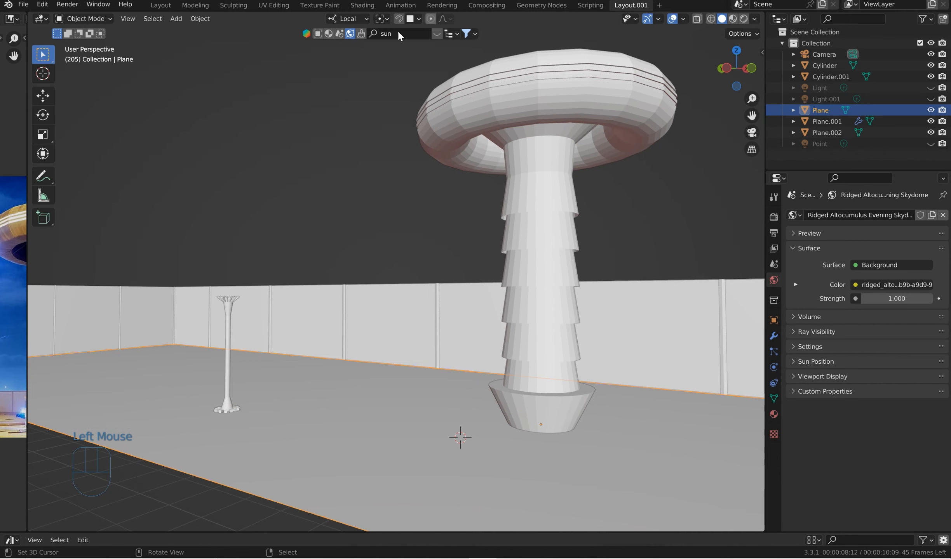
- Search the BlenderKit models for "human" and place the Low Poly Human on the floor between the post and the tower
click(317, 34)
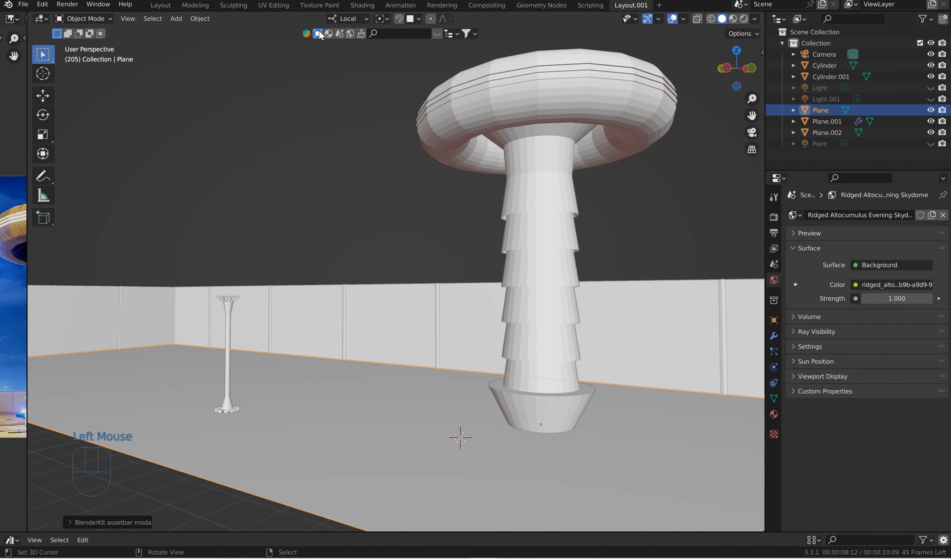
double_click(401, 34)
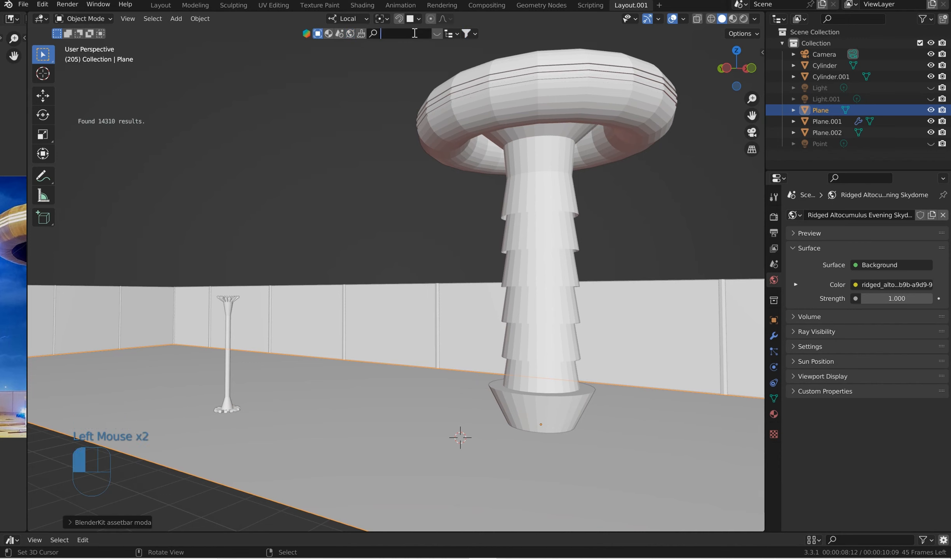
text(human)
key(Return)
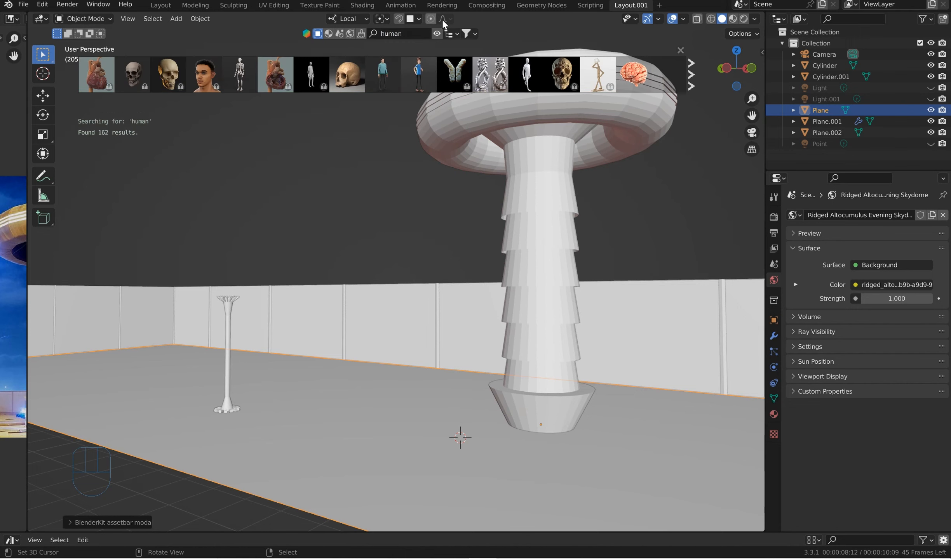
mouse_move(418, 68)
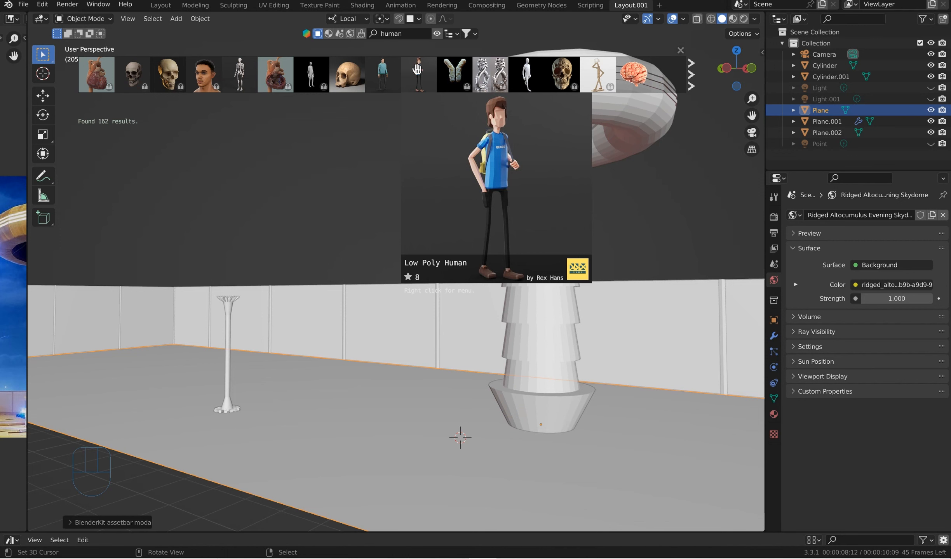
drag(421, 69, 414, 419)
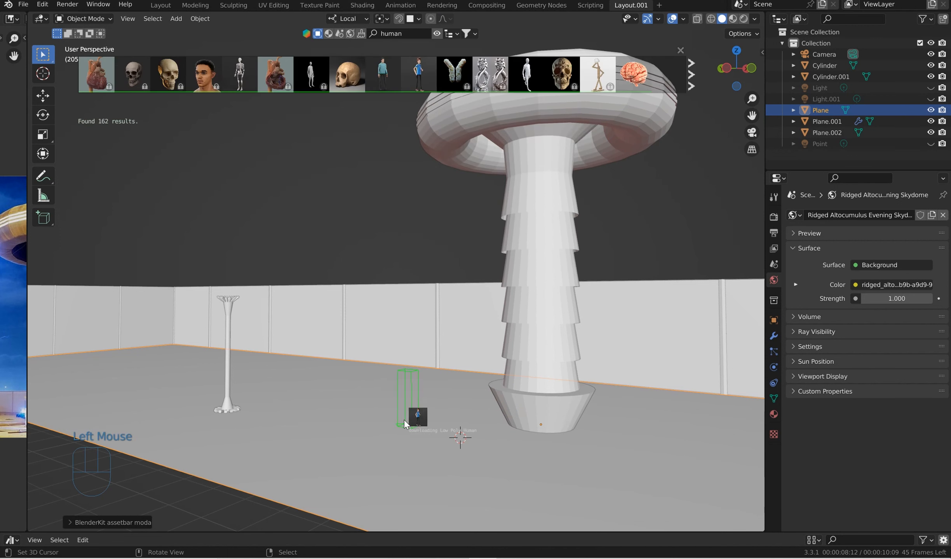
right_click(413, 426)
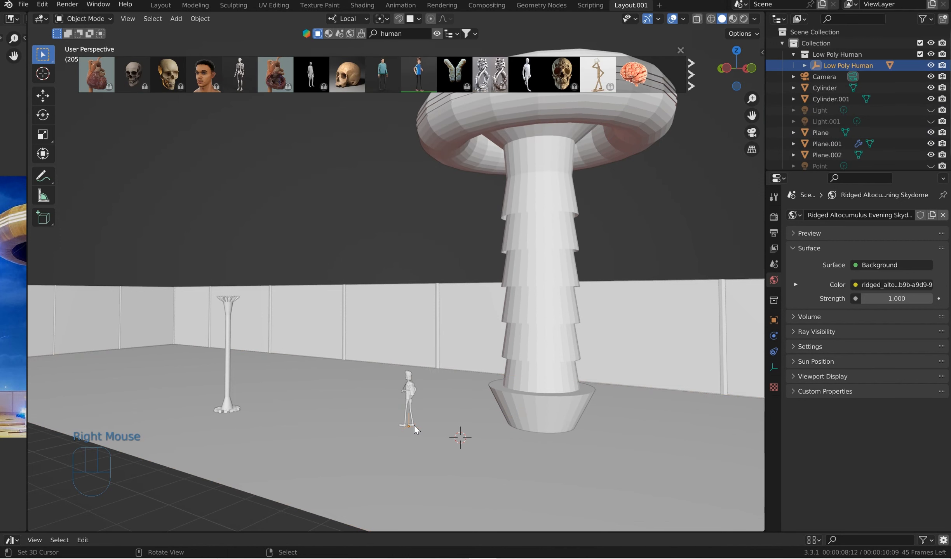
click(680, 50)
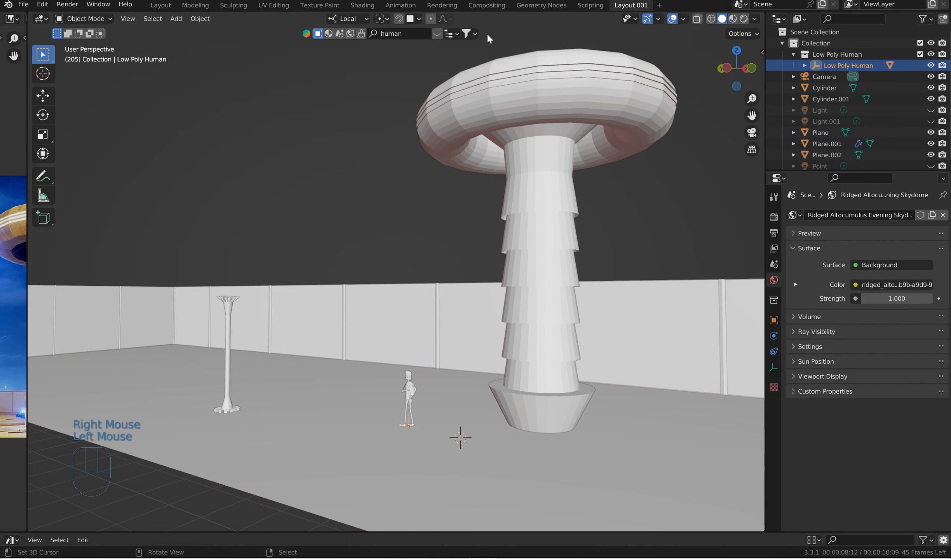
- Move the human figure beside the tower's base with snapping enabled and scale it down to about 0.6
click(399, 20)
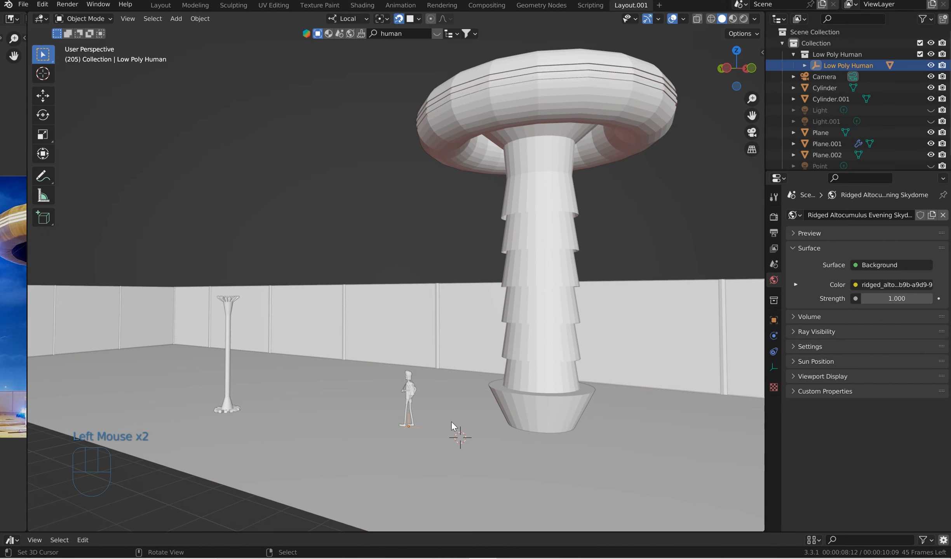
key(g)
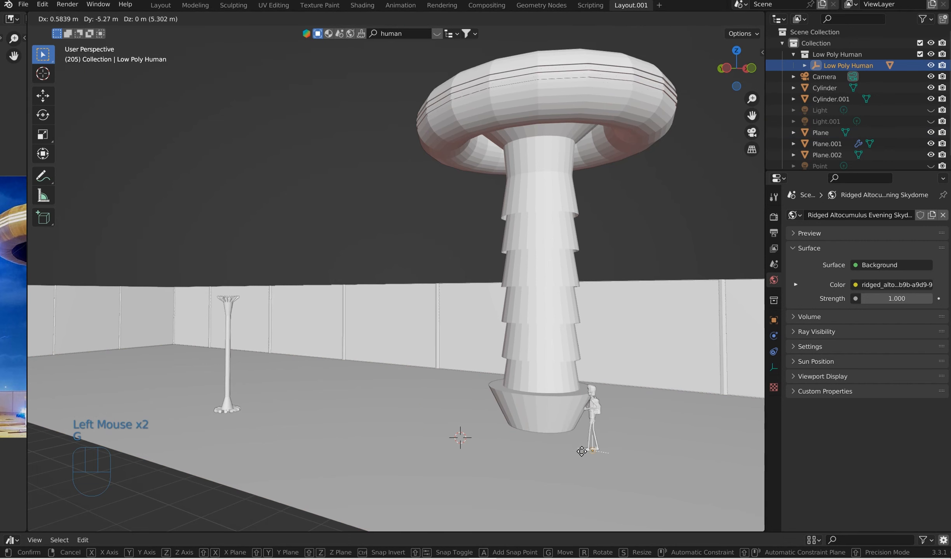
click(647, 421)
key(s)
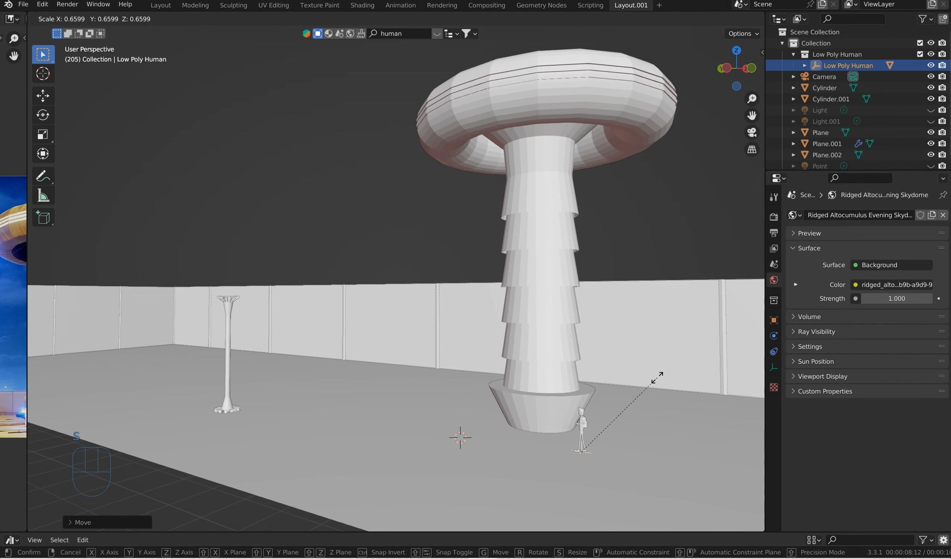
click(653, 386)
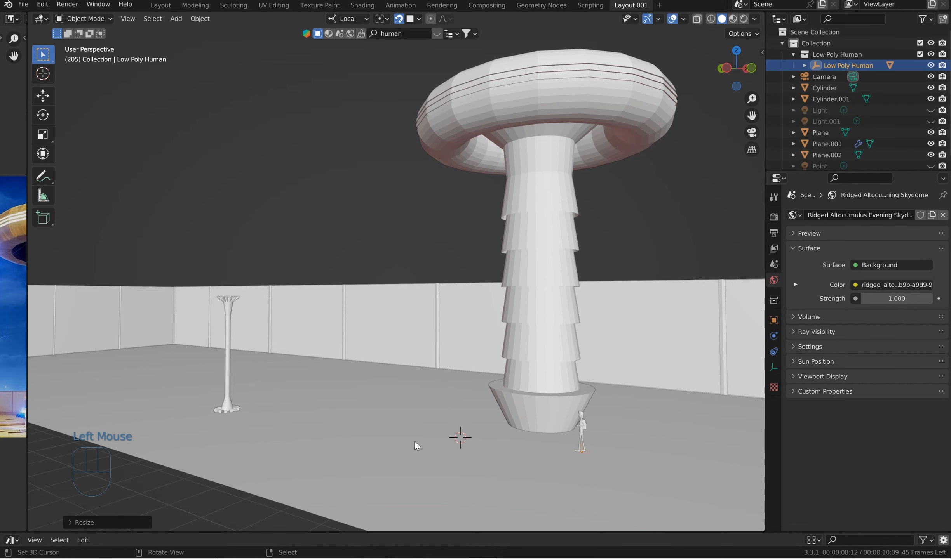
- Enlarge the reference photo beside the scene to compare the tower's proportions, and return the space to the 3D view
drag(26, 317, 396, 279)
scroll(251, 383, up, 3)
scroll(239, 393, down, 2)
shift+middle_drag(239, 392, 321, 316)
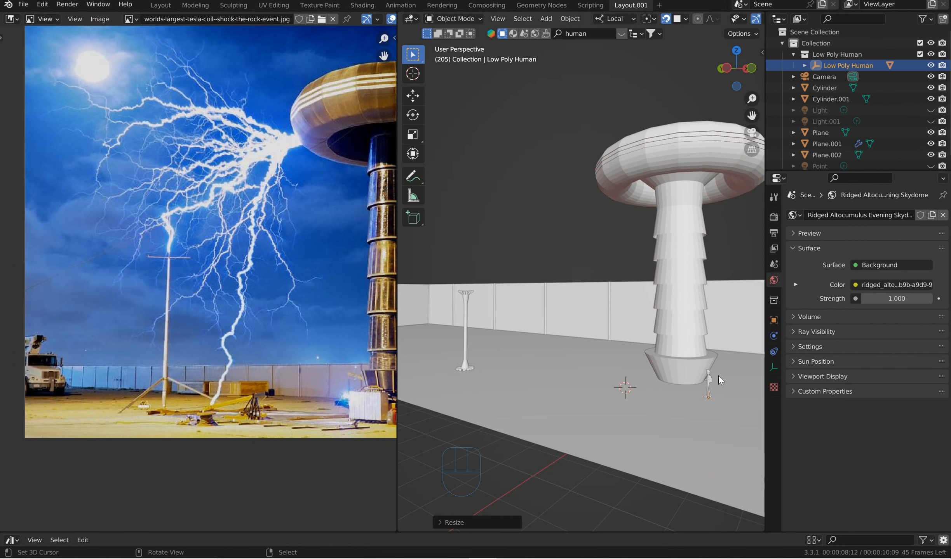
drag(395, 349, 11, 350)
- Maximize the 3D view and scale down the human figure at the tower's base
key(ctrl+space)
shift+middle_drag(591, 435, 519, 350)
scroll(492, 397, up, 3)
scroll(517, 348, up, 2)
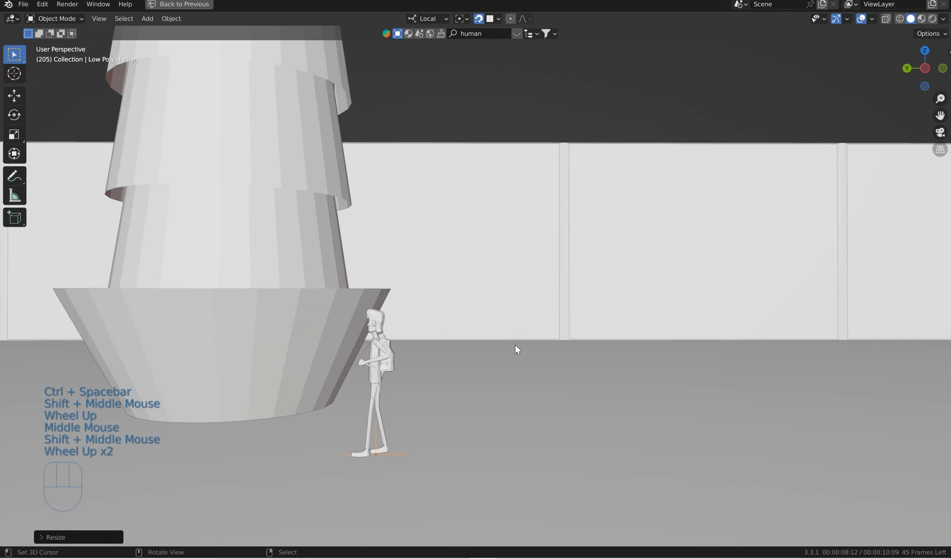
key(s)
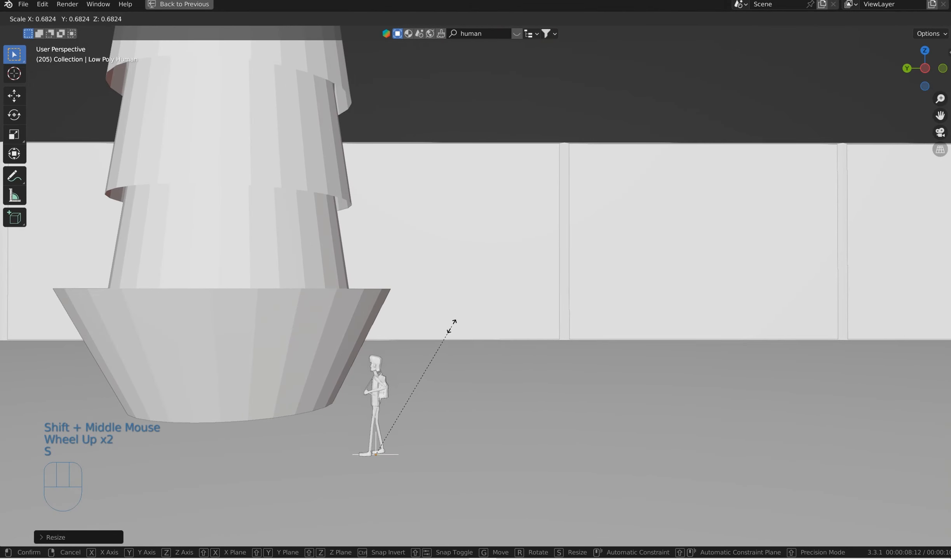
click(435, 329)
- Examine the whole tower's size against the human figure and the post from several angles
scroll(452, 361, down, 2)
middle_drag(452, 361, 505, 354)
shift+middle_drag(504, 355, 387, 136)
scroll(514, 372, down, 2)
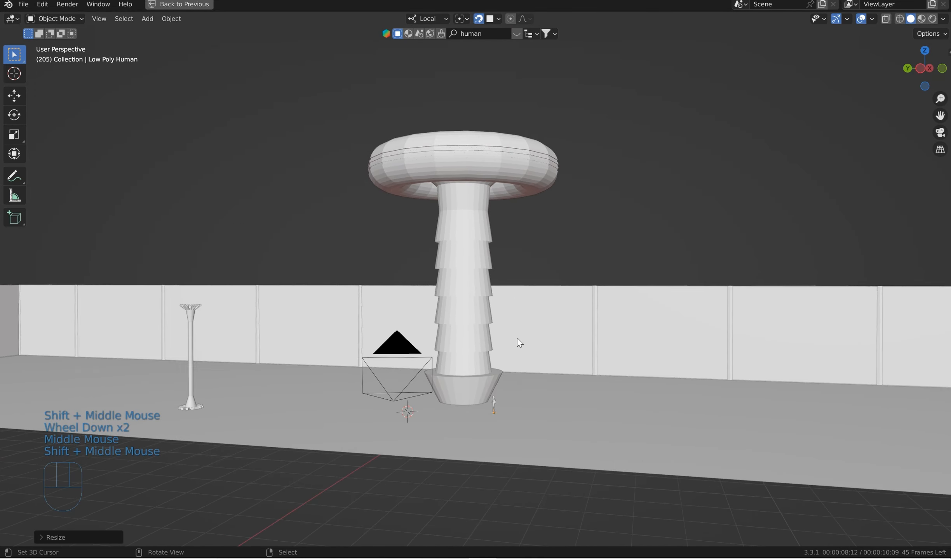
right_click(558, 264)
middle_drag(558, 263, 555, 278)
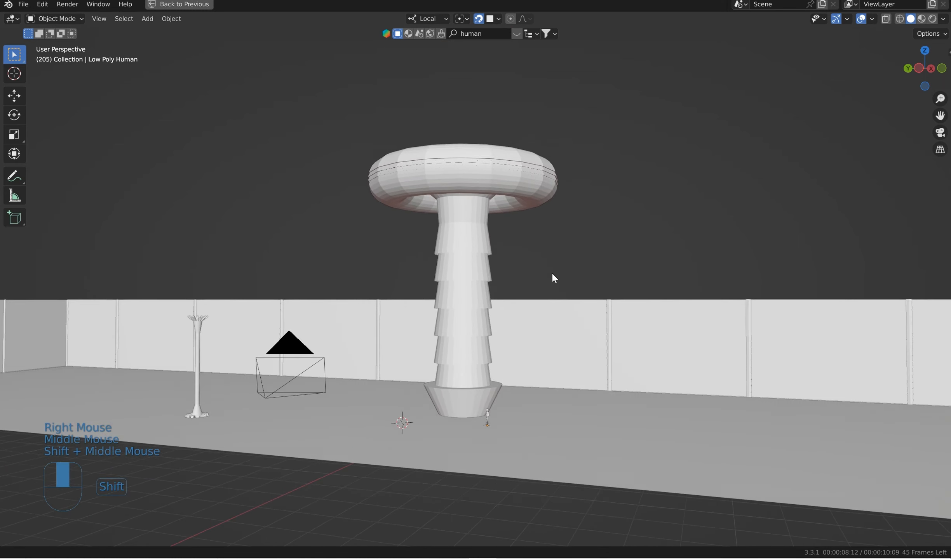
shift+scroll(552, 275, down, 1)
scroll(553, 274, up, 2)
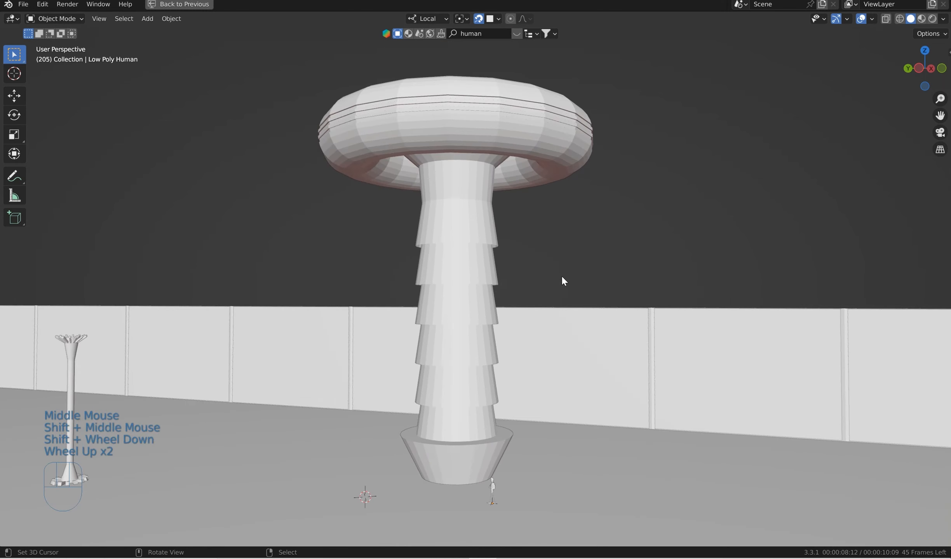
- Create a folder named tesla on the Desktop and save the scene as untitled.blend
key(ctrl+s)
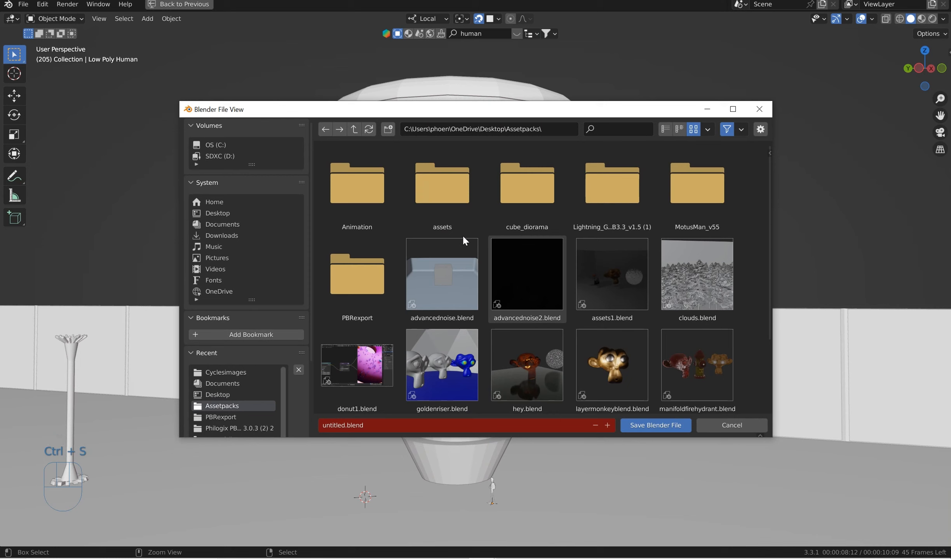
click(245, 215)
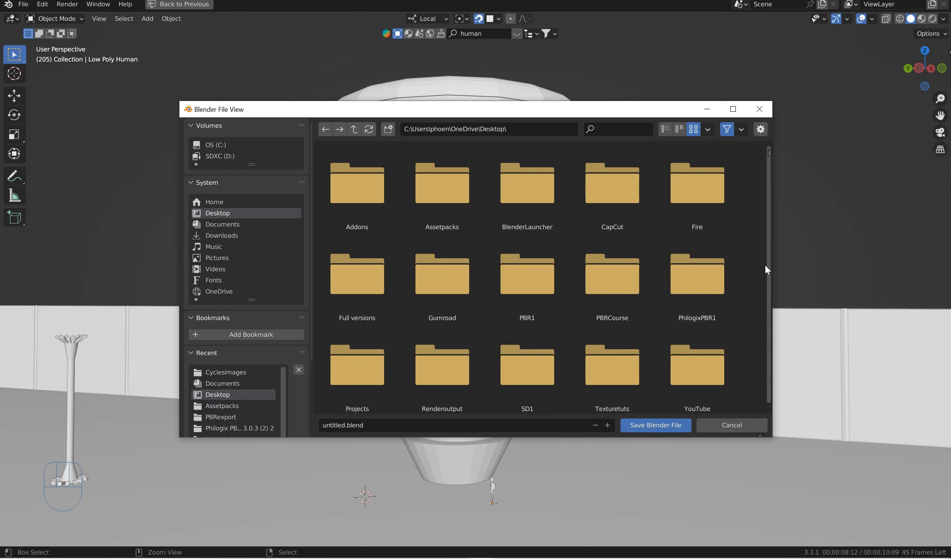
click(388, 129)
text(tesla)
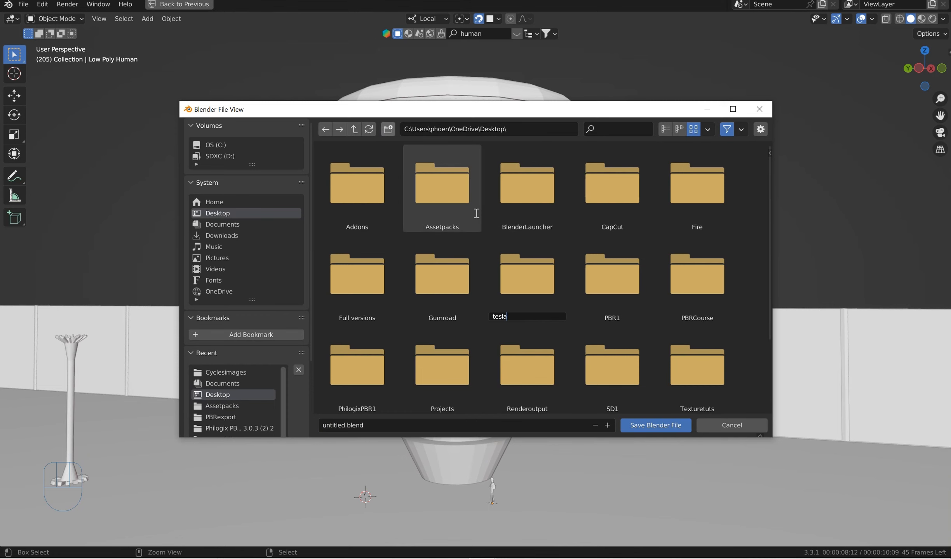
key(Return)
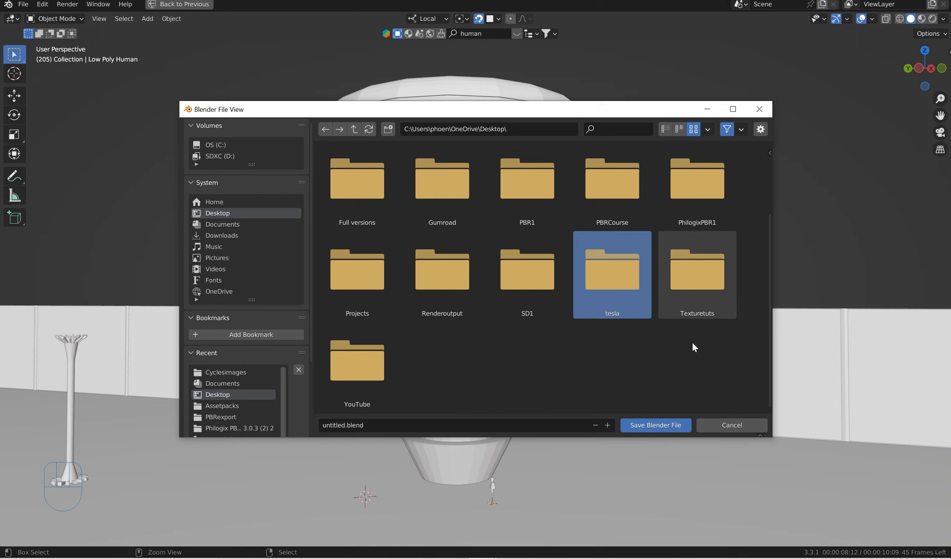
click(637, 428)
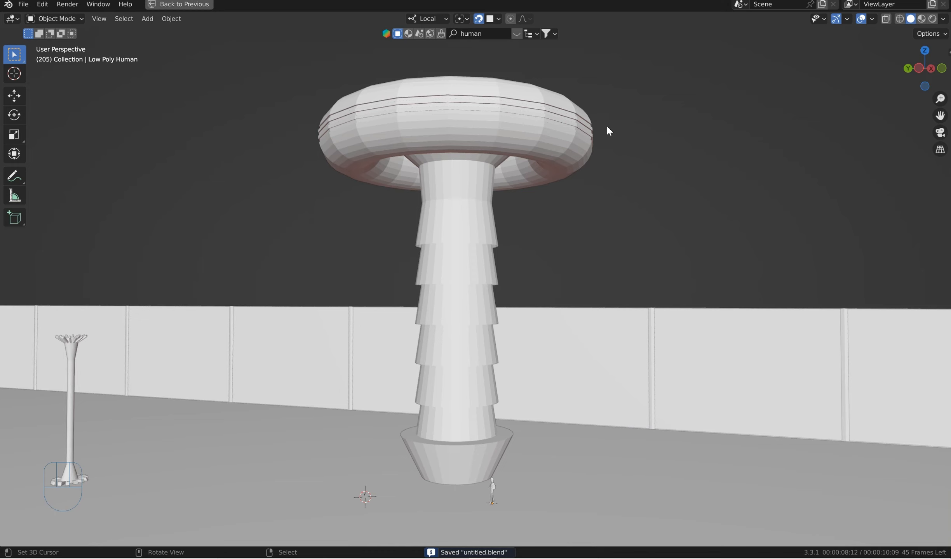
- Select the tower, restore the multi-area layout, and widen the reference image area and change it to the UV Editor
middle_drag(607, 127, 493, 159)
right_click(546, 137)
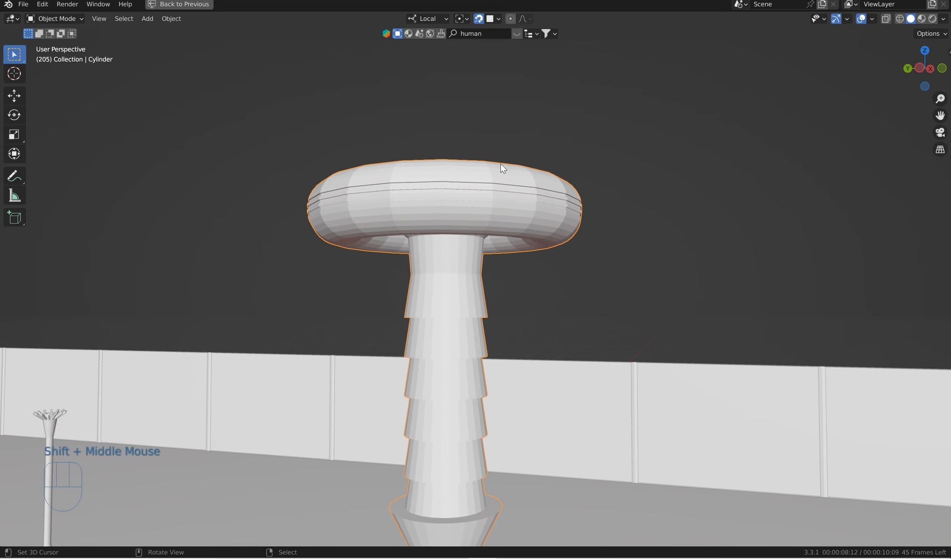
key(ctrl+space)
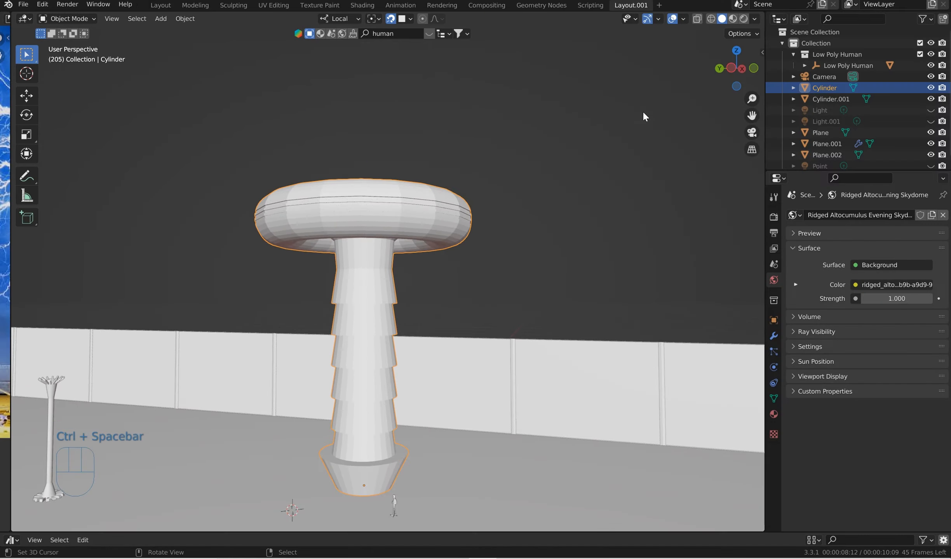
drag(11, 245, 257, 244)
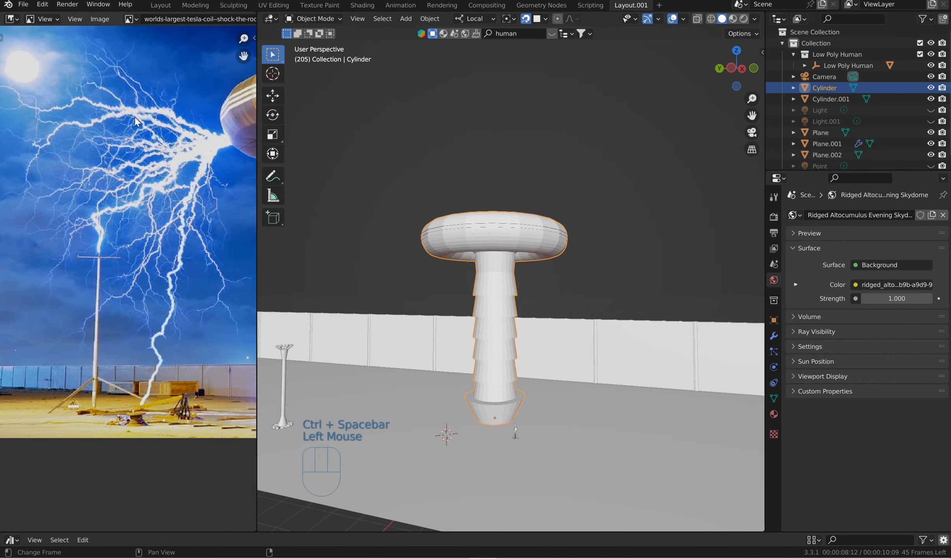
click(13, 19)
click(45, 72)
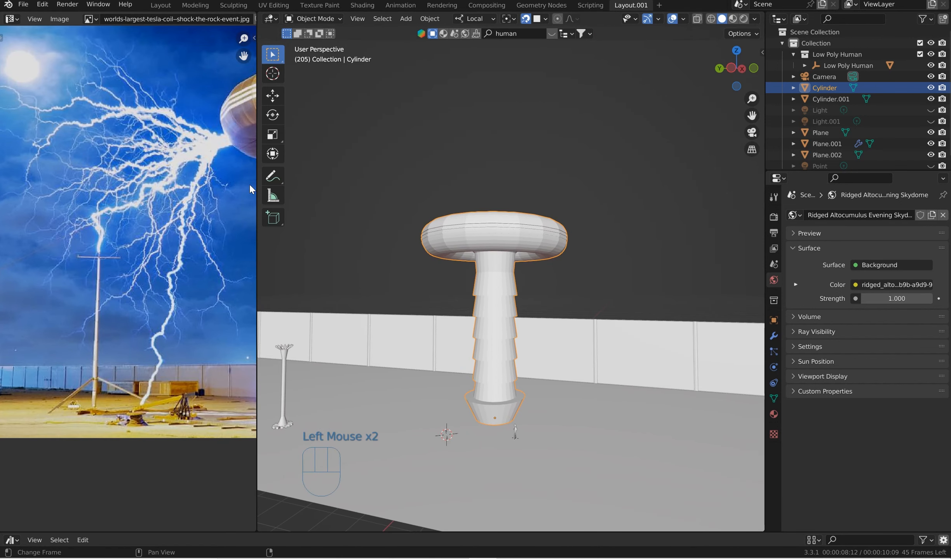
- Unlink the reference photo from the UV Editor and frame the empty UV grid
scroll(228, 176, down, 2)
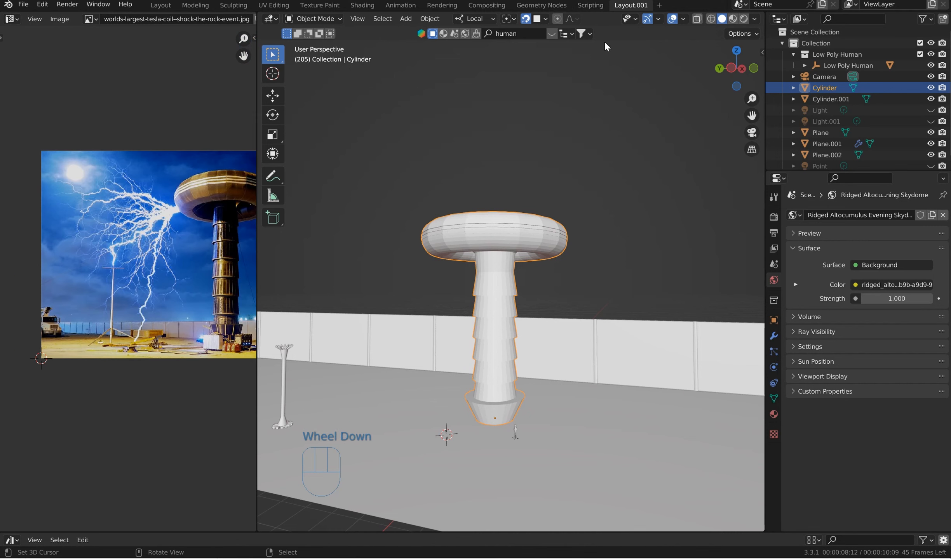
middle_drag(152, 138, 107, 197)
scroll(210, 18, down, 6)
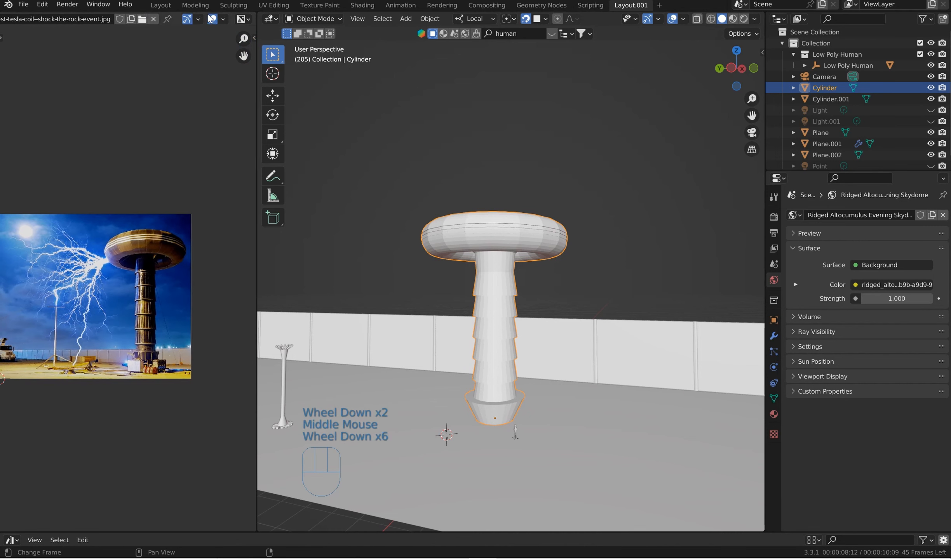
click(152, 20)
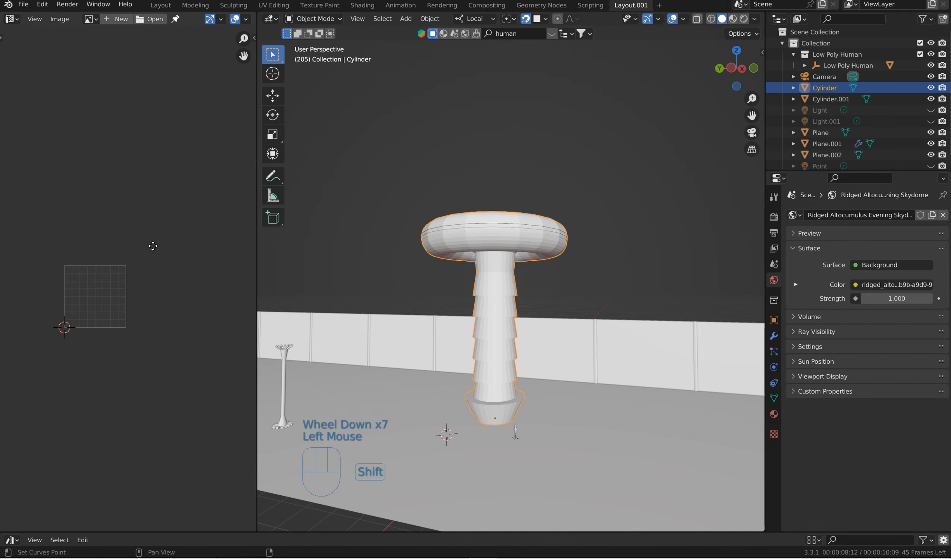
mouse_move(150, 244)
shift+middle_down()
mouse_move(173, 242)
mouse_move(161, 239)
shift+middle_up()
scroll(170, 235, up, 4)
scroll(161, 239, down, 1)
- With the tower selected, open the TexTools Color ID settings in the UV Editor
right_click(480, 231)
mouse_move(479, 230)
middle_down()
mouse_move(501, 223)
mouse_move(486, 229)
middle_up()
scroll(501, 227, up, 3)
scroll(501, 230, up, 1)
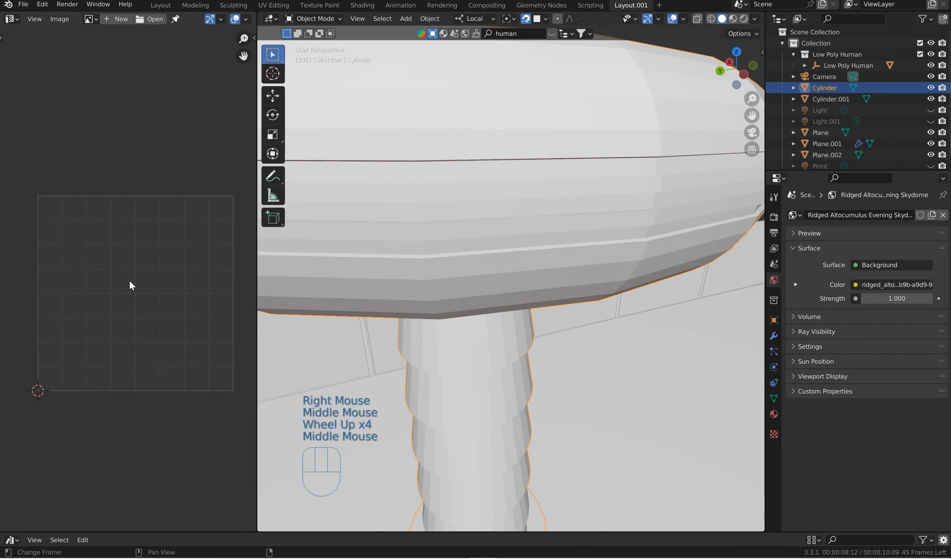
key(n)
click(249, 94)
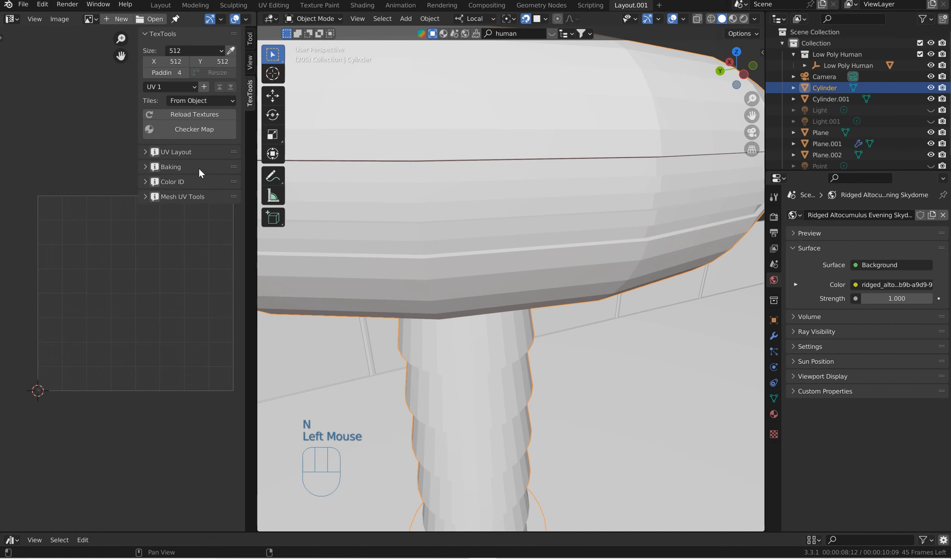
click(148, 182)
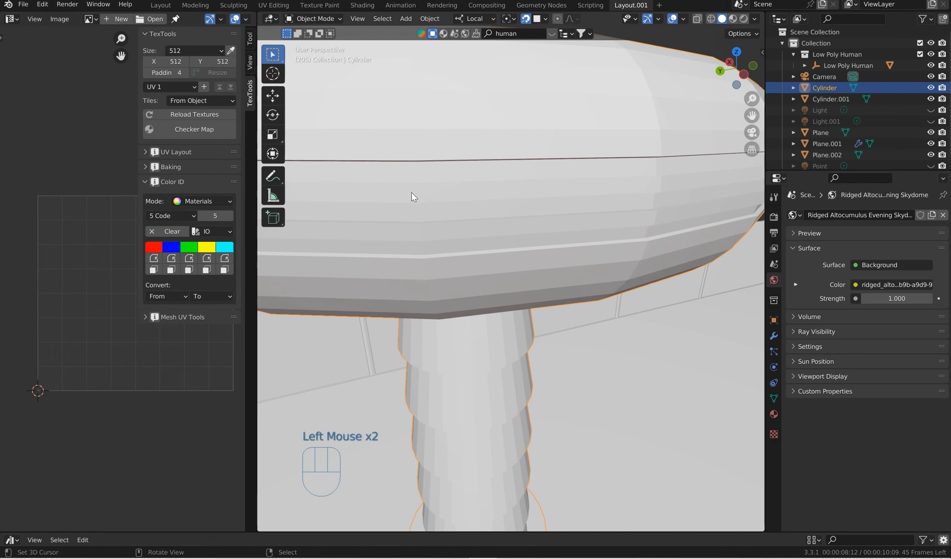
scroll(421, 195, down, 2)
middle_drag(422, 194, 422, 167)
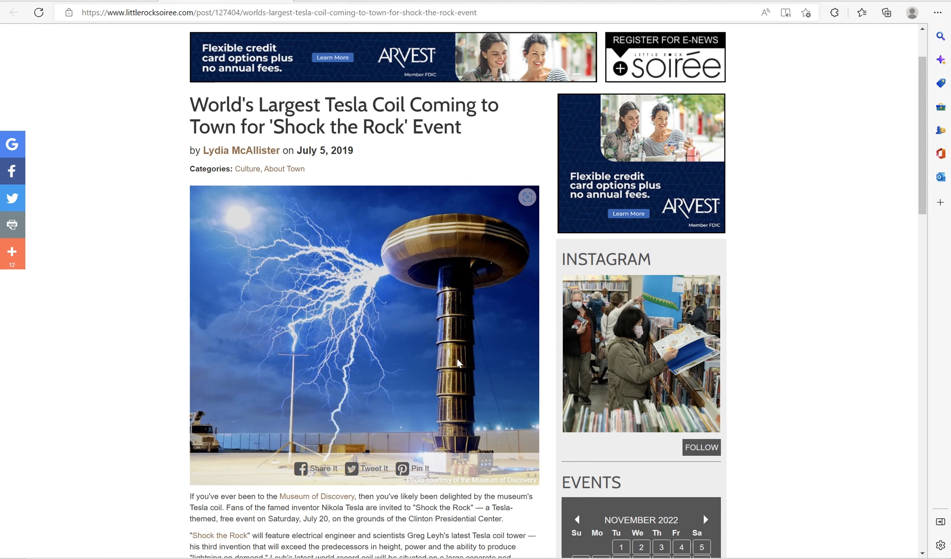
- Switch to the web browser and examine the tower's materials in the Tesla coil article photo
scroll(461, 353, up, 2)
scroll(460, 311, down, 5)
scroll(457, 238, up, 1)
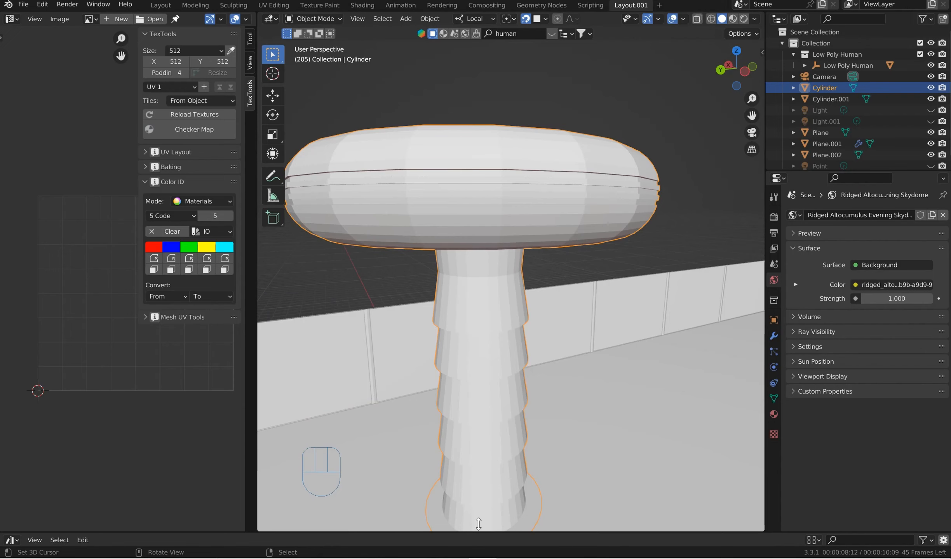
- Set the TexTools Color ID count to 4 for the tower and enter mesh editing on it
click(200, 214)
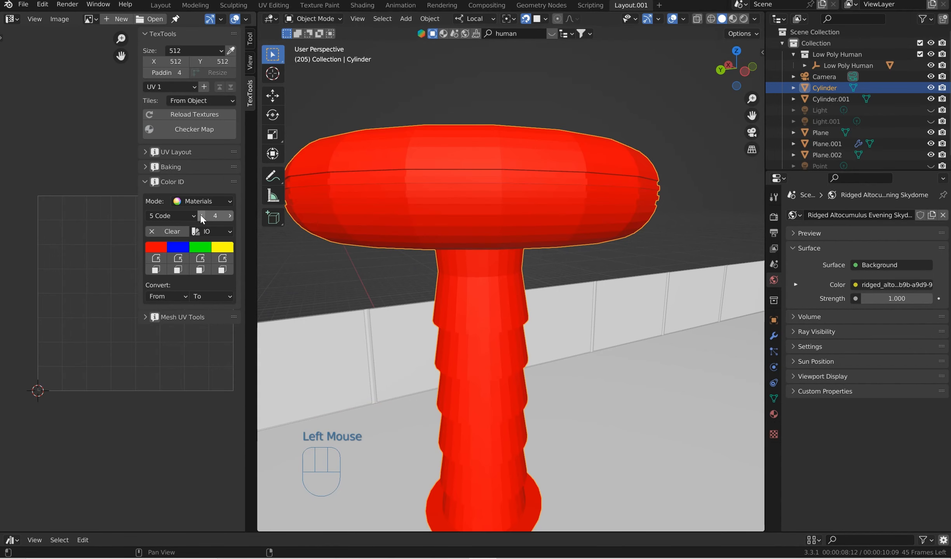
middle_drag(397, 224, 425, 233)
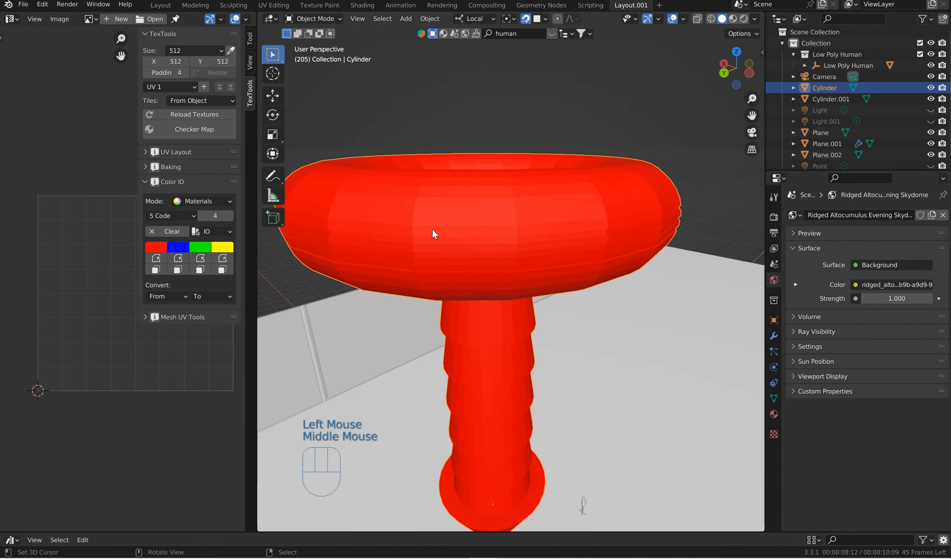
scroll(435, 232, up, 3)
right_click(437, 218)
key(Tab)
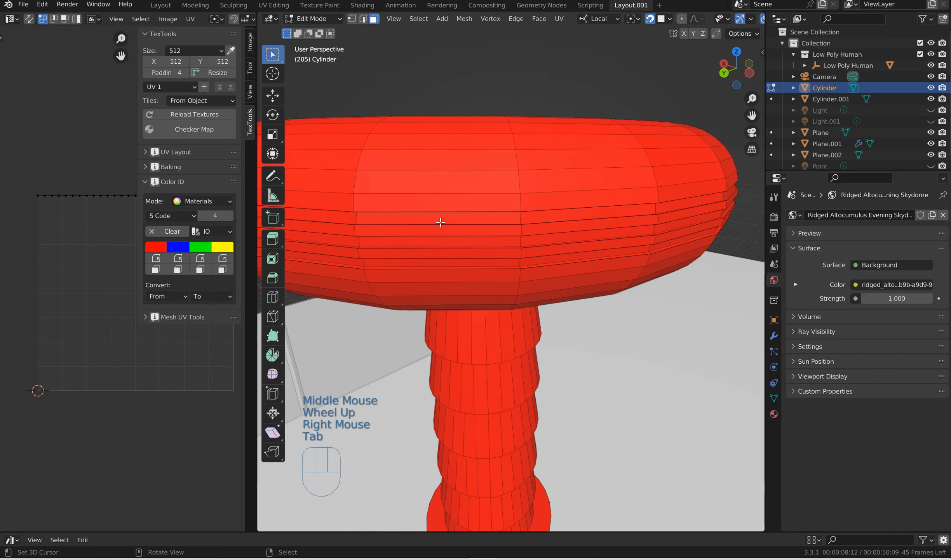
- Select the three groove face loops around the torus's outer edge and assign them the blue TT_color_01 material
middle_drag(439, 221, 564, 197)
click(375, 22)
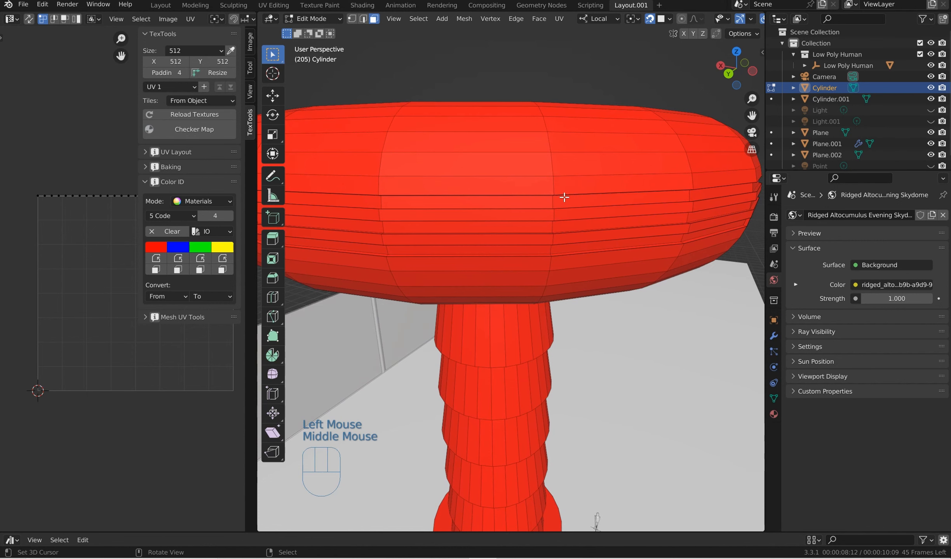
alt+shift+right_click(551, 202)
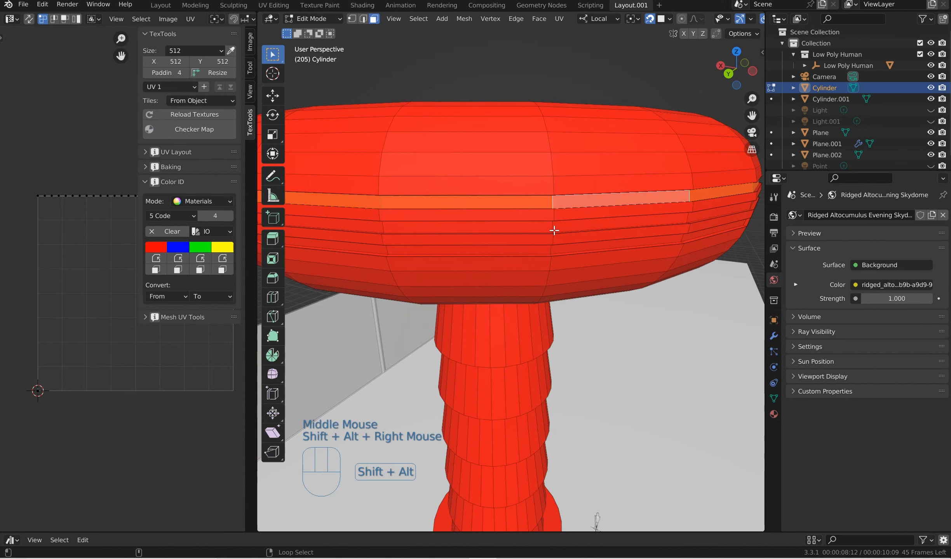
middle_drag(560, 217, 567, 196)
scroll(569, 195, up, 2)
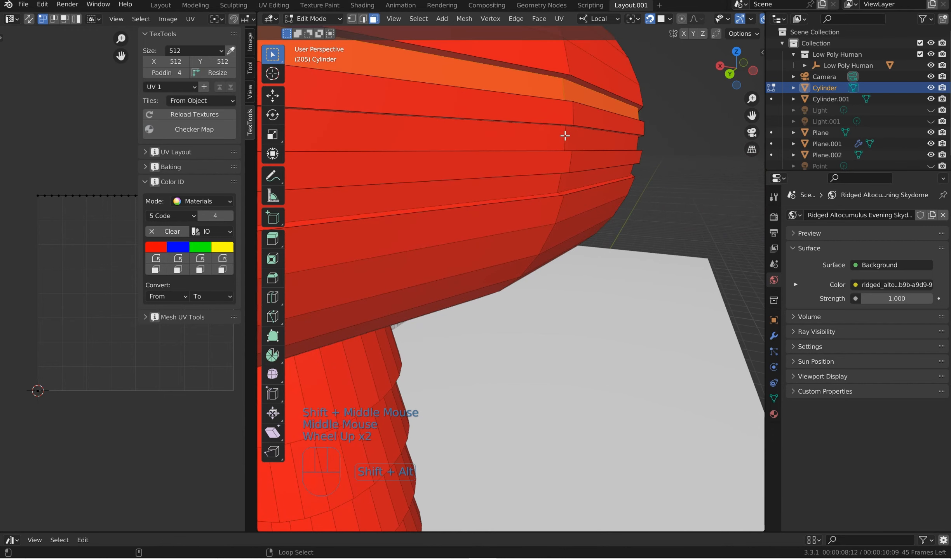
alt+shift+right_click(565, 136)
alt+shift+right_click(558, 182)
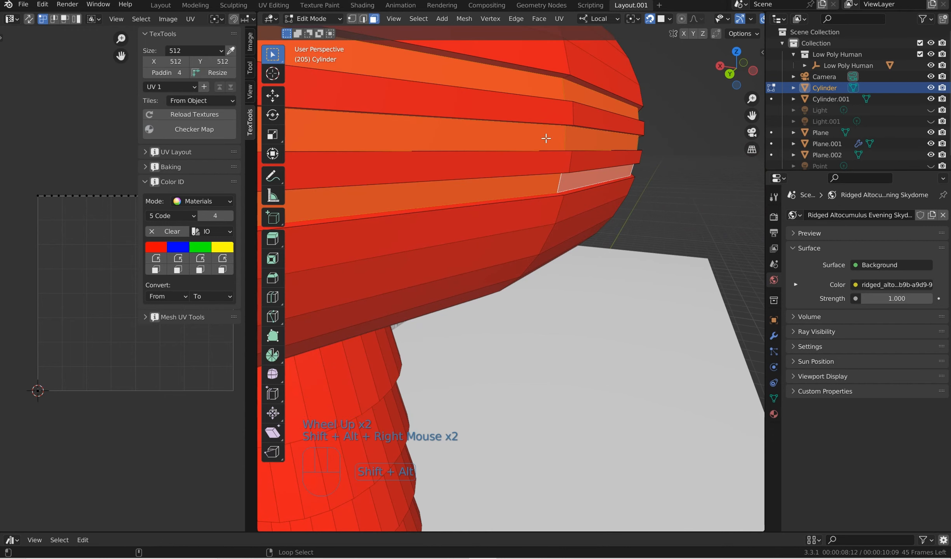
click(190, 256)
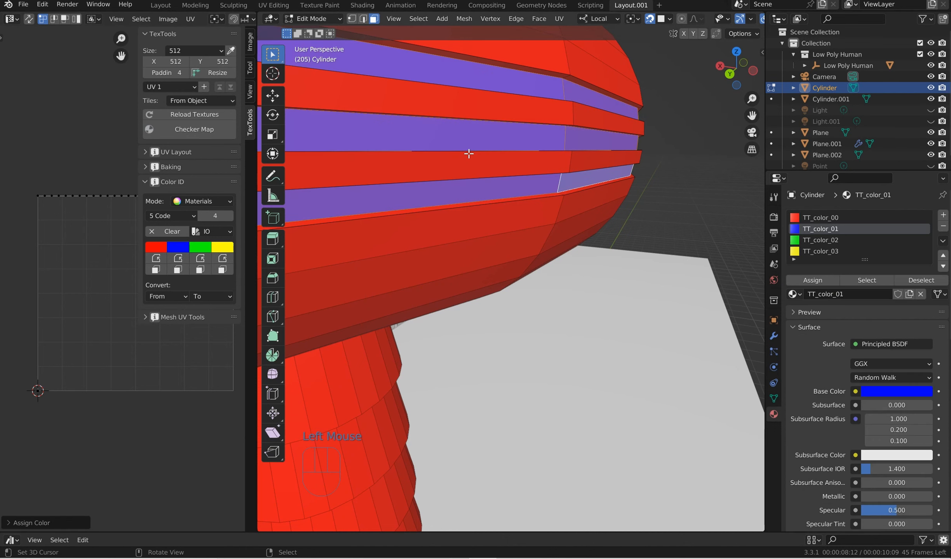
- Select the ring of faces directly below the flat cap of the central dome inside the torus
scroll(468, 153, down, 2)
mouse_move(471, 144)
middle_down()
mouse_move(424, 167)
mouse_move(437, 193)
mouse_move(484, 148)
middle_up()
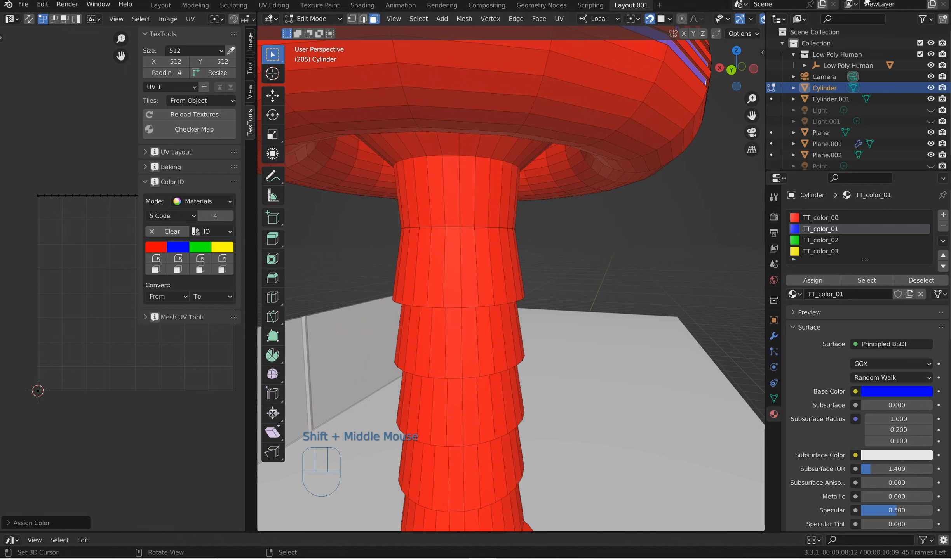
middle_drag(643, 51, 624, 110)
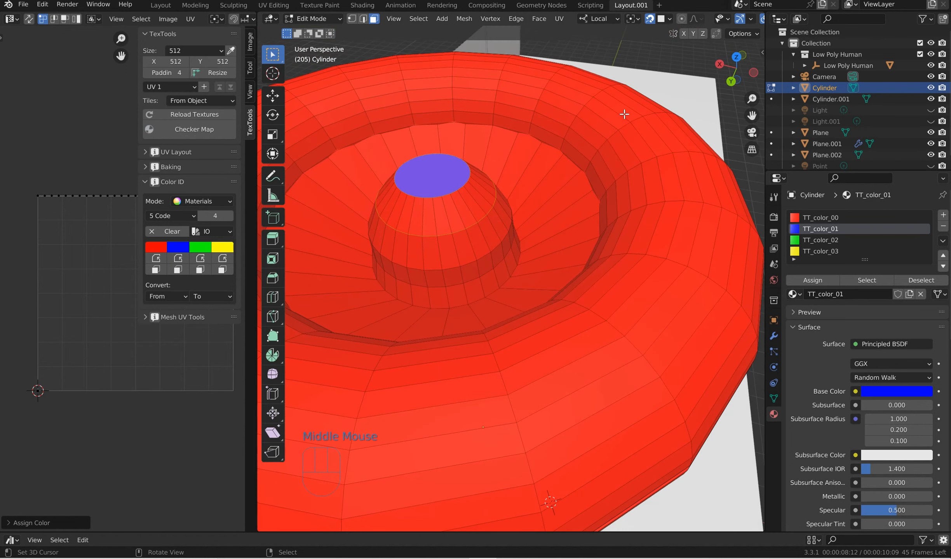
scroll(410, 198, down, 1)
middle_drag(409, 198, 486, 195)
right_click(454, 202)
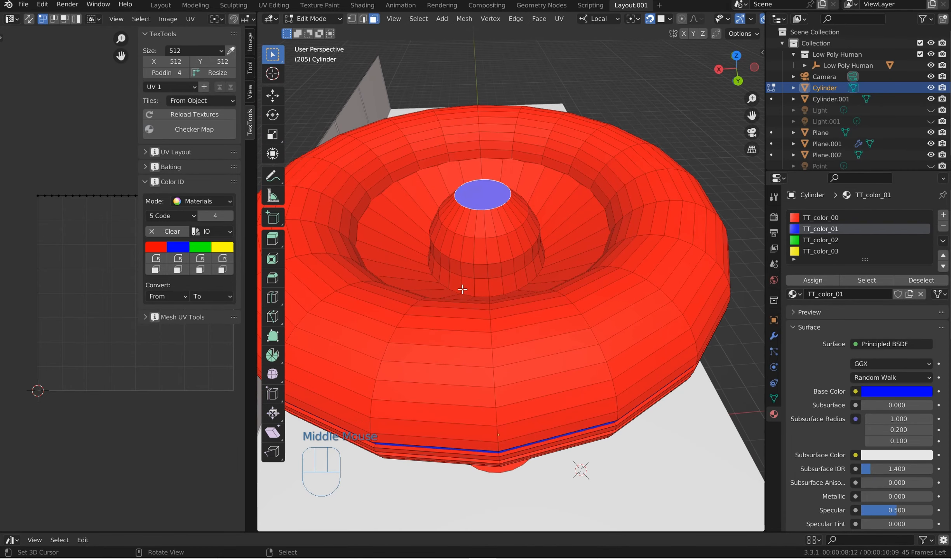
right_click(481, 223)
alt+shift+right_click(483, 225)
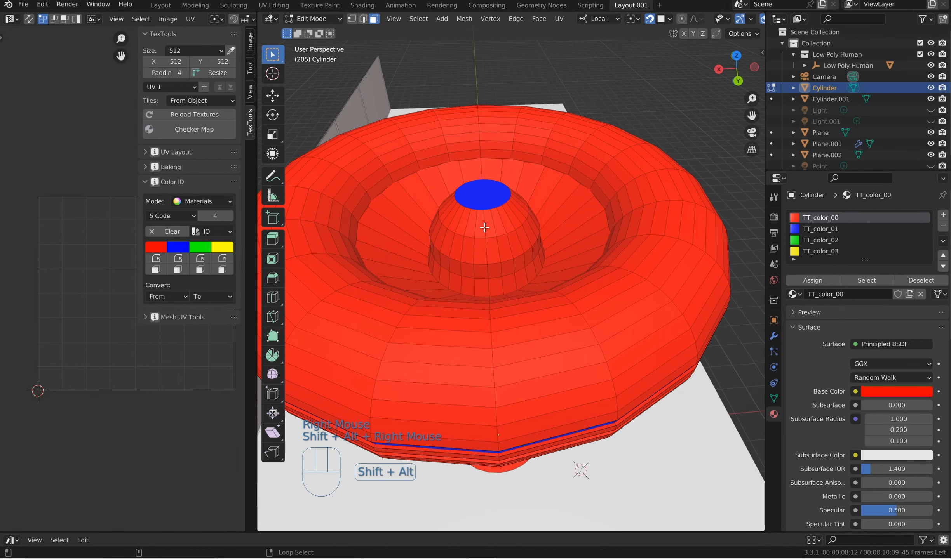
alt+shift+right_click(484, 227)
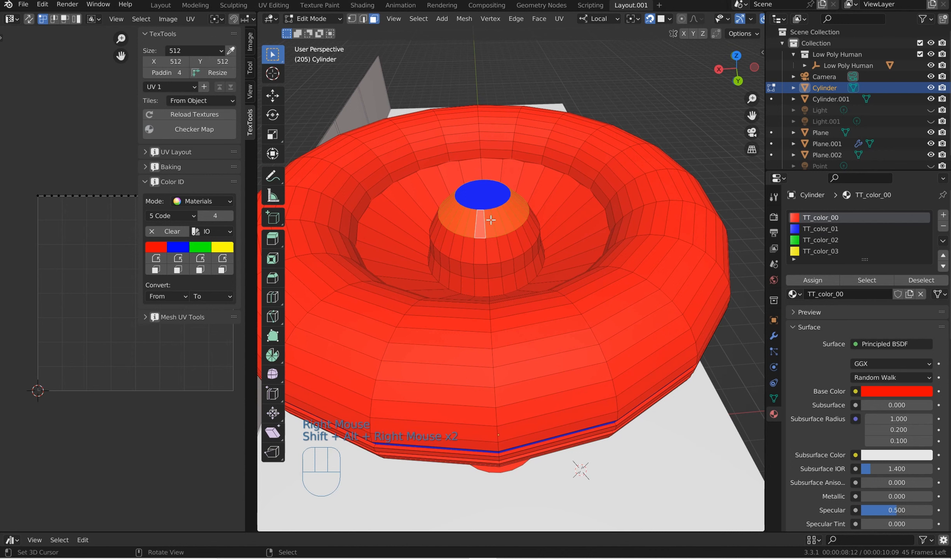
- Grow the face selection repeatedly from the dome ring across the cap and the disc inside the torus
key(ctrl+KP_Add)
key(ctrl+KP_Add)
key(ctrl+KP_Add)
key(ctrl+KP_Add)
key(ctrl+KP_Add)
key(ctrl+KP_Add)
key(ctrl+KP_Add)
key(ctrl+KP_Add)
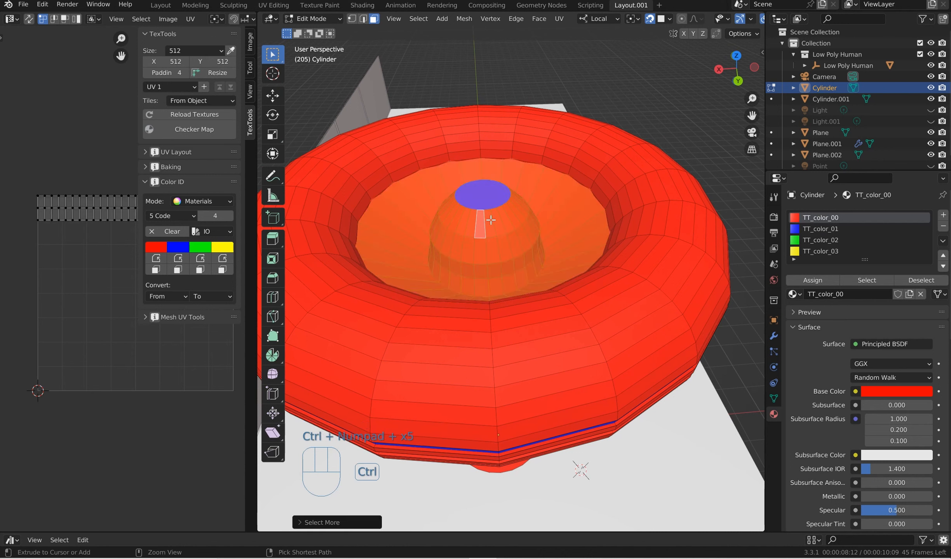
key(ctrl+KP_Add)
key(ctrl+KP_Add)
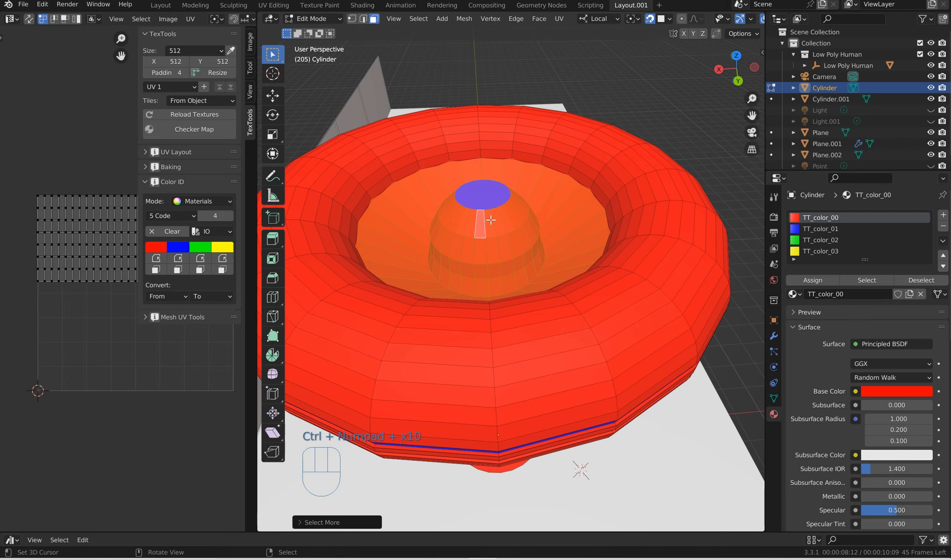
- Shrink the grown face selection on the stem eight times until it is cleared
middle_drag(527, 177, 554, 119)
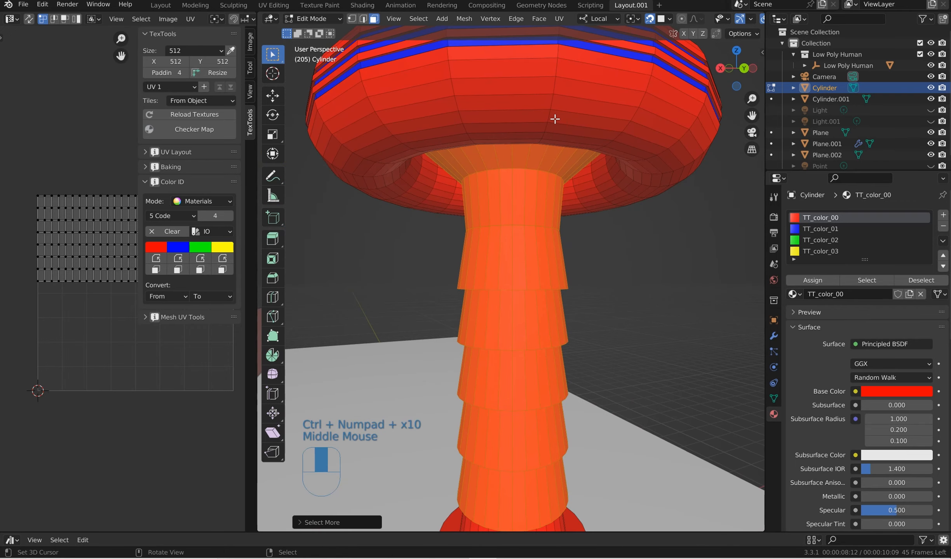
key(ctrl+KP_Subtract)
key(ctrl+KP_Subtract)
key(ctrl+KP_Subtract)
key(ctrl+KP_Subtract)
key(ctrl+KP_Subtract)
key(ctrl+KP_Subtract)
key(ctrl+KP_Subtract)
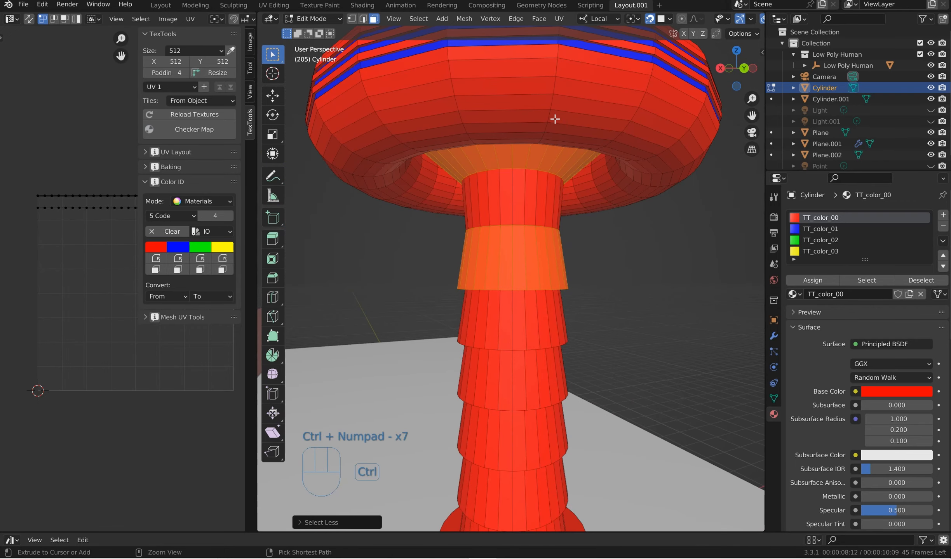
key(ctrl+KP_Subtract)
middle_drag(557, 134, 654, 172)
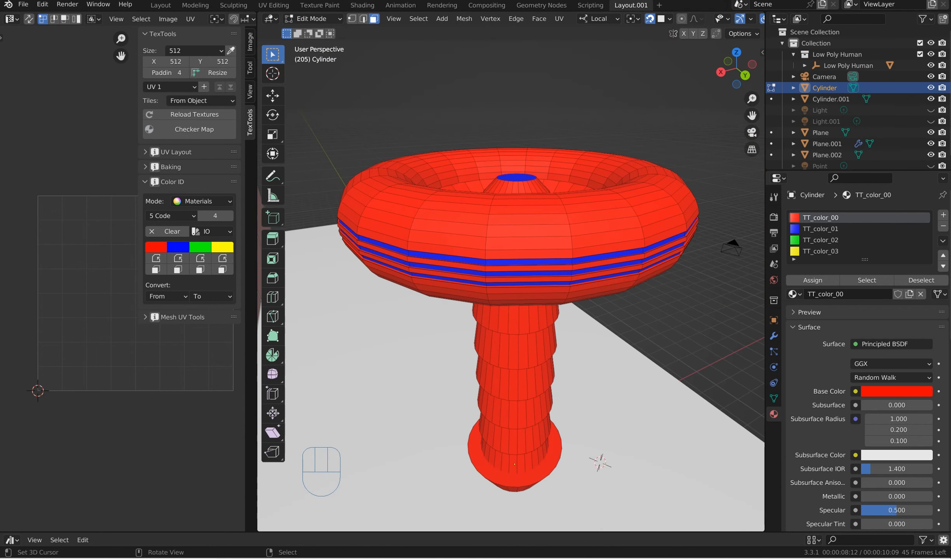
- Box-select all the ring's upper faces from the top view
right_click(577, 243)
key(KP_7)
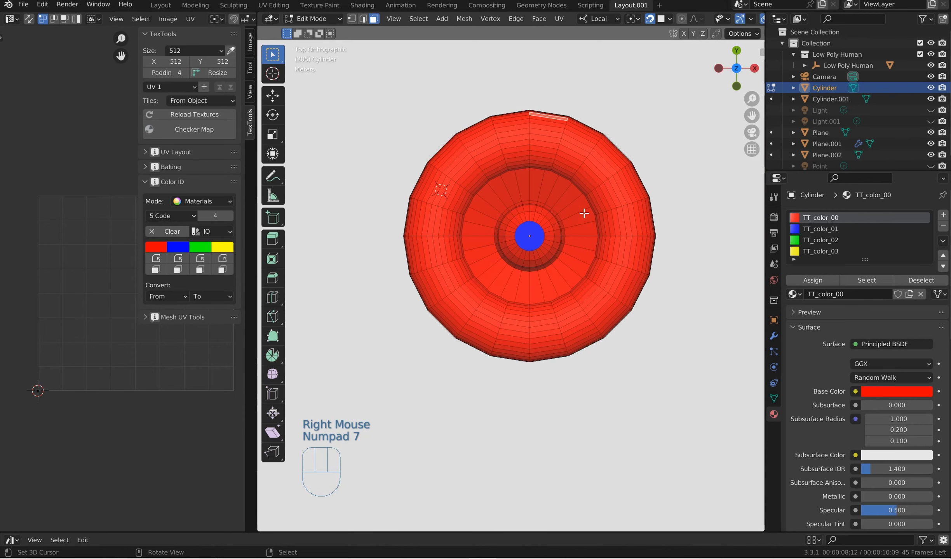
right_click(600, 196)
click(677, 401)
drag(677, 401, 361, 98)
- Add the face loops on the ring's lower outer side, beside and below the blue stripes, to the selection
middle_drag(504, 191, 557, 152)
scroll(583, 184, up, 3)
alt+shift+middle_click(547, 155)
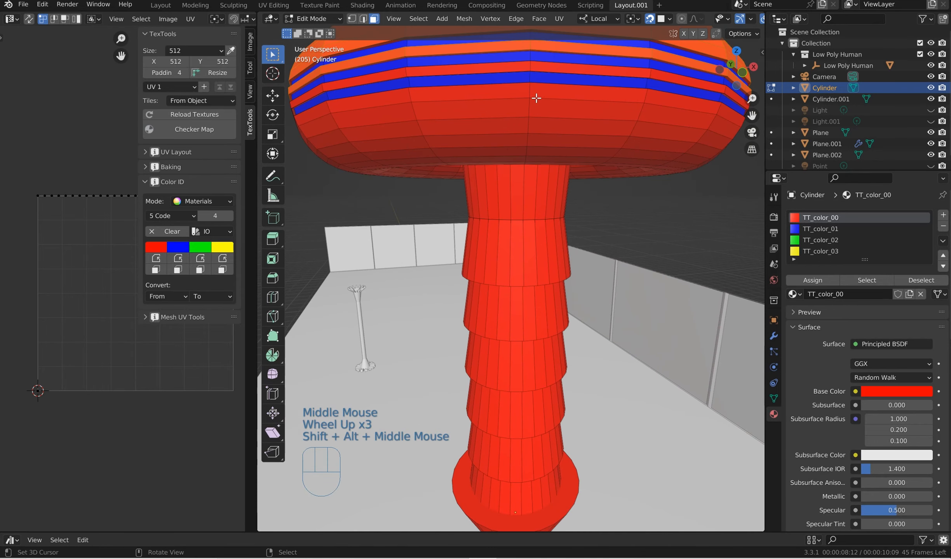
alt+shift+right_click(532, 95)
alt+shift+right_click(528, 124)
alt+shift+right_click(526, 140)
alt+shift+right_click(525, 148)
alt+shift+right_click(524, 156)
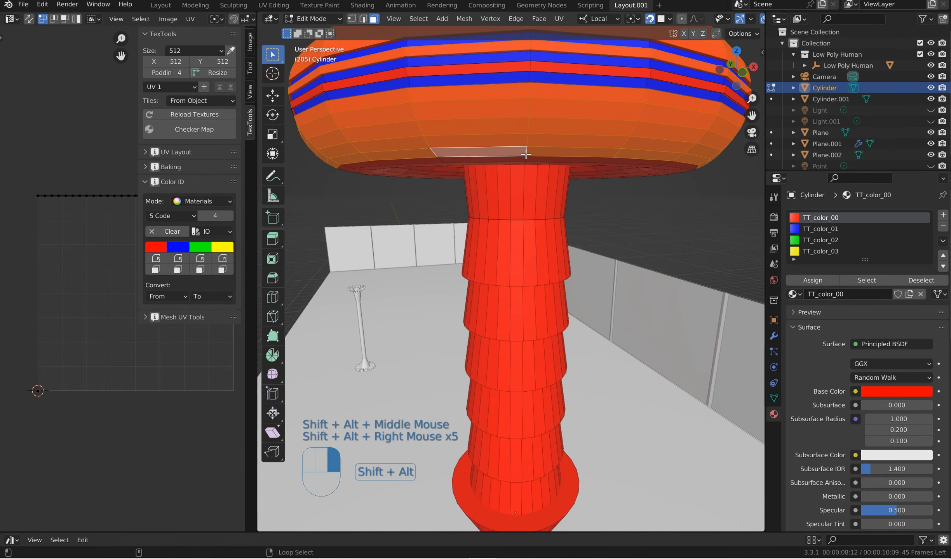
alt+shift+right_click(525, 164)
- Add the remaining face loops on the ring's underside and around its inner opening to the selection
middle_drag(525, 164, 529, 114)
scroll(482, 140, up, 3)
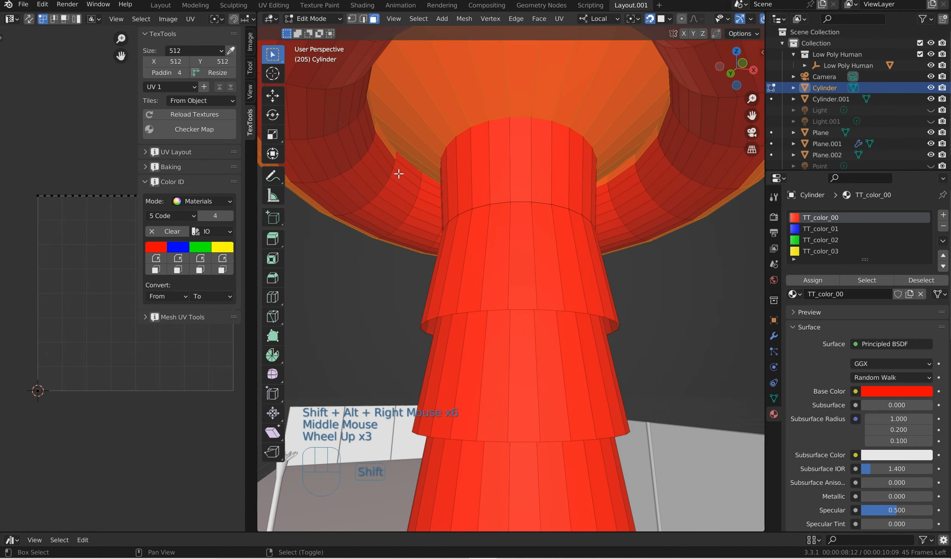
alt+shift+right_click(383, 155)
alt+shift+right_click(359, 136)
alt+shift+right_click(341, 109)
alt+shift+right_click(350, 66)
alt+shift+right_click(639, 181)
alt+shift+right_click(623, 185)
alt+shift+right_click(609, 188)
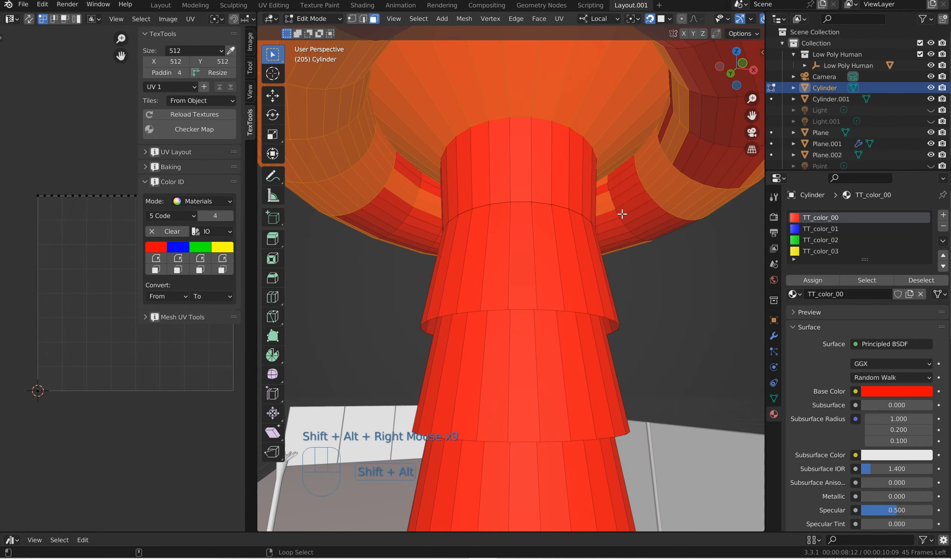
alt+shift+right_click(619, 212)
alt+shift+click(622, 221)
alt+shift+right_click(625, 229)
alt+shift+right_click(733, 97)
scroll(734, 96, down, 1)
alt+shift+right_click(402, 244)
scroll(402, 244, down, 2)
middle_drag(401, 244, 467, 418)
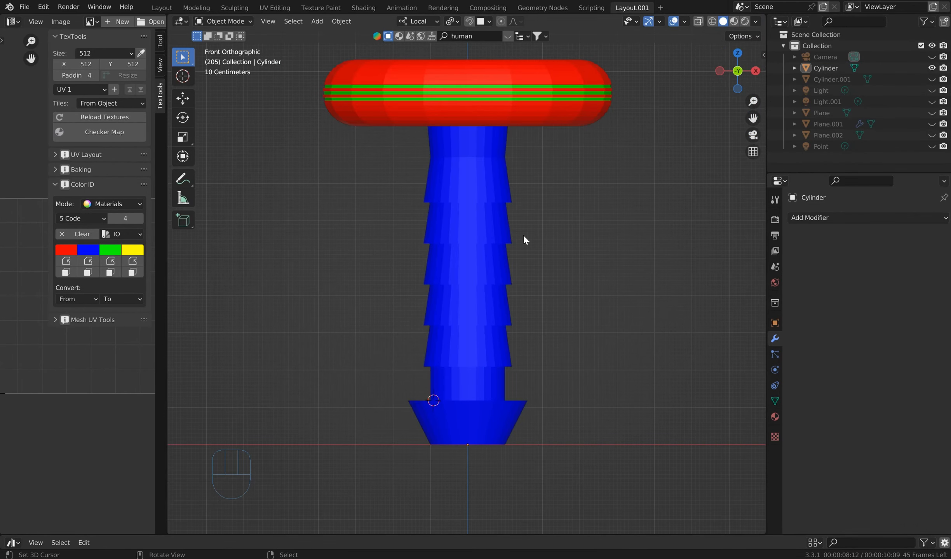
- Select all faces of the stem's five flared tiers in Edit Mode, using wireframe display and face selection
right_click(481, 298)
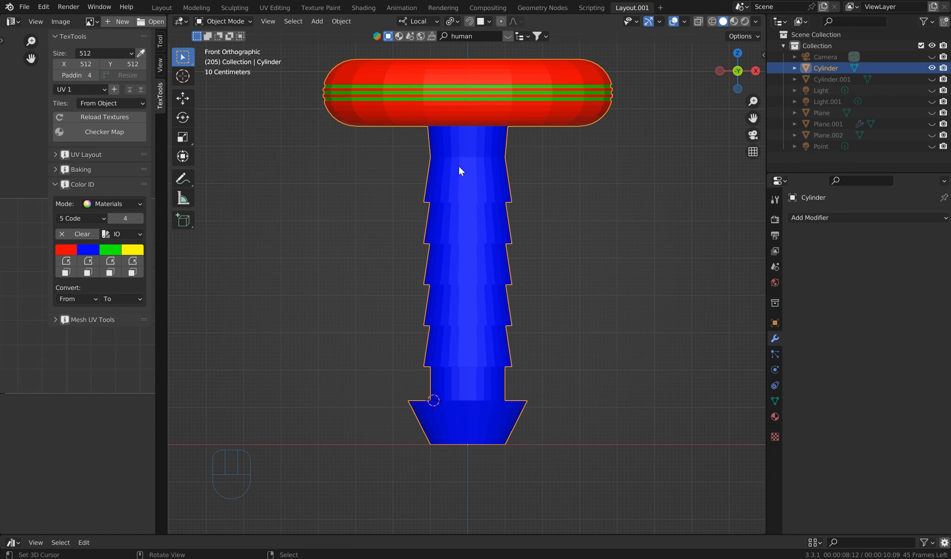
key(Tab)
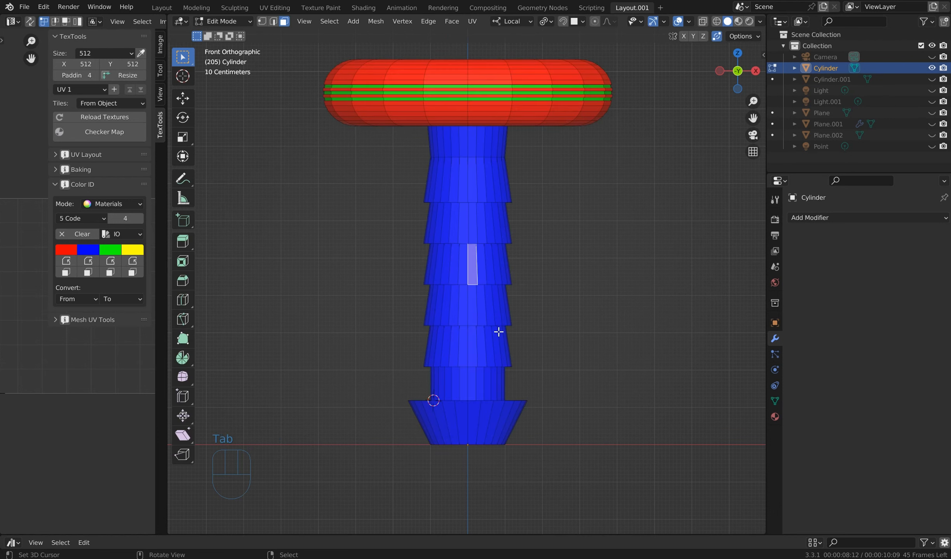
key(z)
click(421, 336)
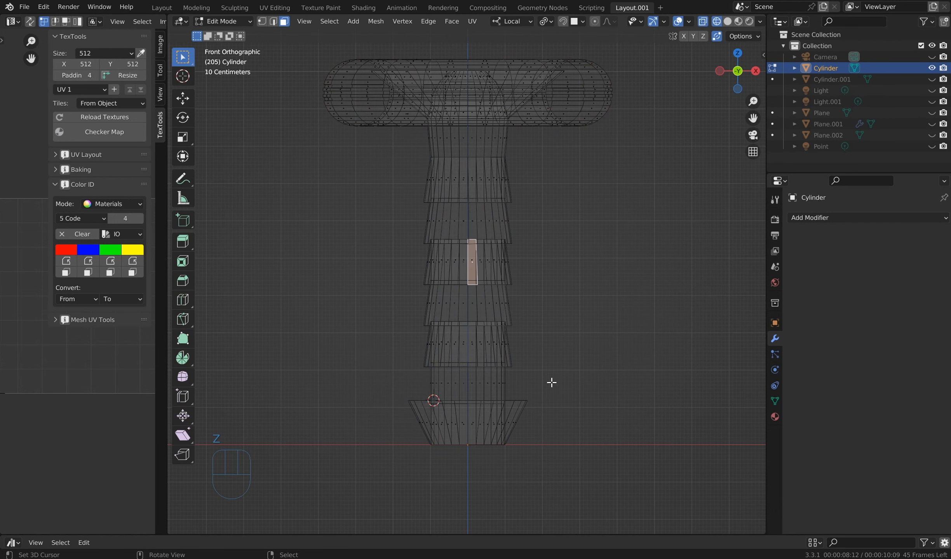
click(285, 22)
shift+drag(569, 362, 349, 159)
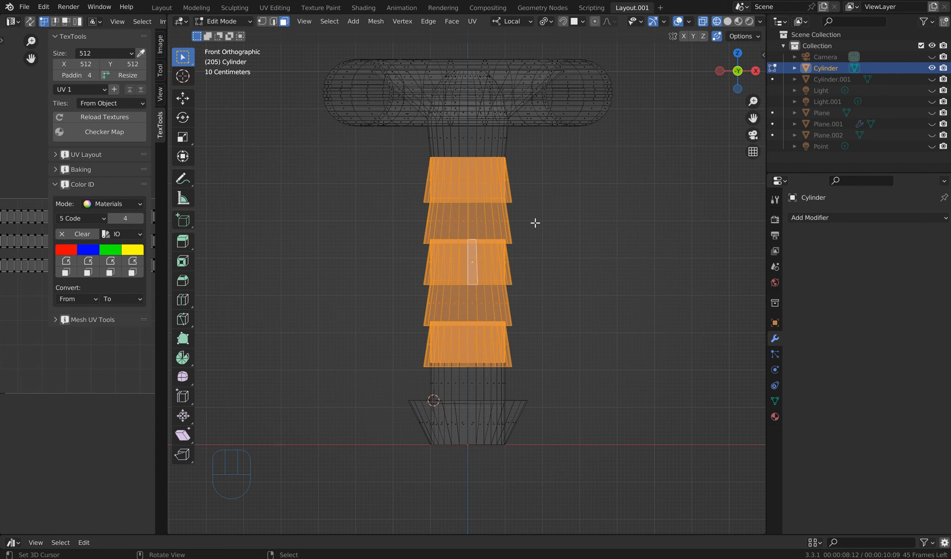
- Separate the selected stem tiers into their own object and return to Object Mode with solid shading
key(q)
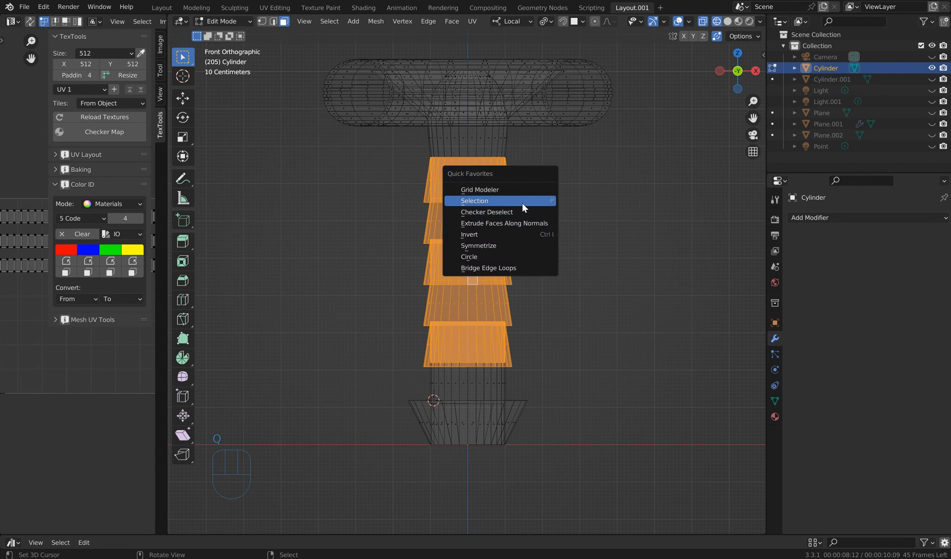
click(522, 200)
key(Tab)
right_click(468, 223)
key(Tab)
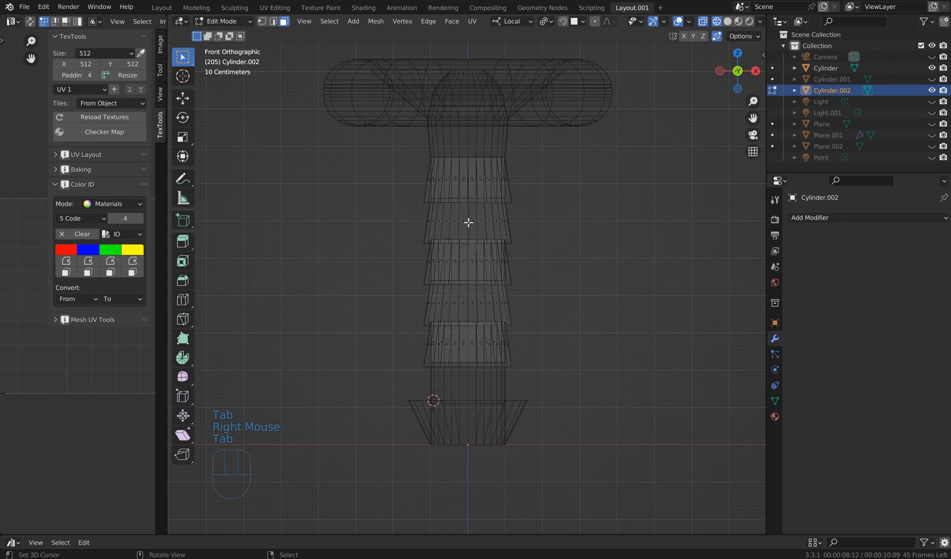
right_click(470, 227)
key(Tab)
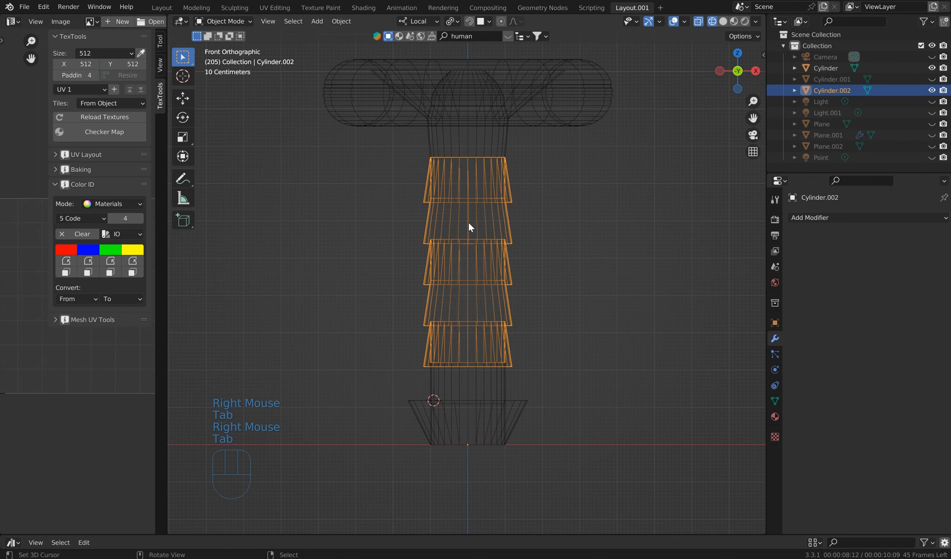
key(z)
right_click(462, 233)
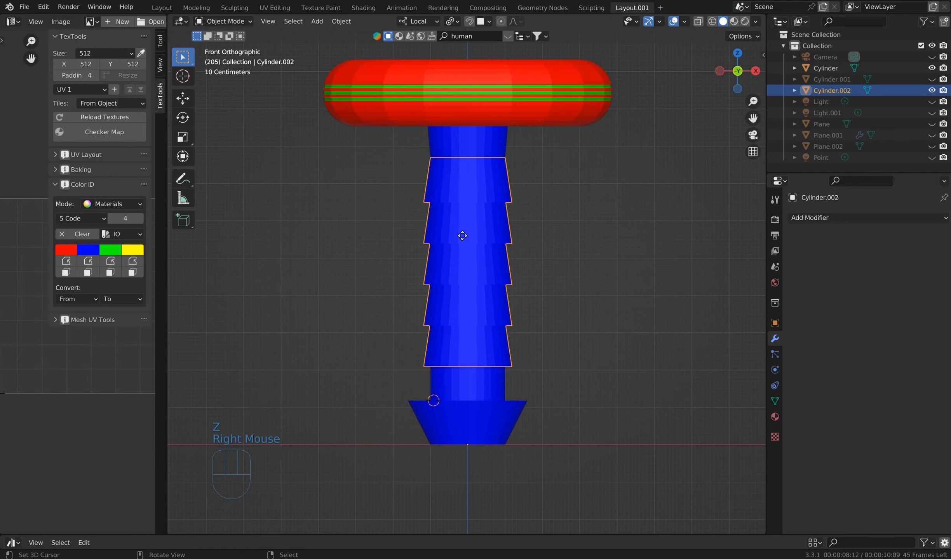
- Duplicate the separated stem tiers in place and hide the copy
key(g)
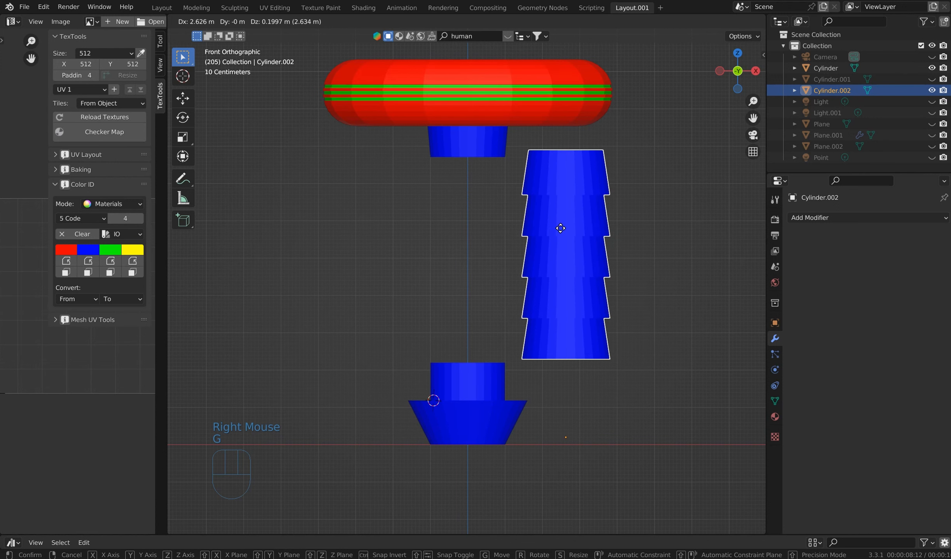
right_click(560, 228)
key(shift+d)
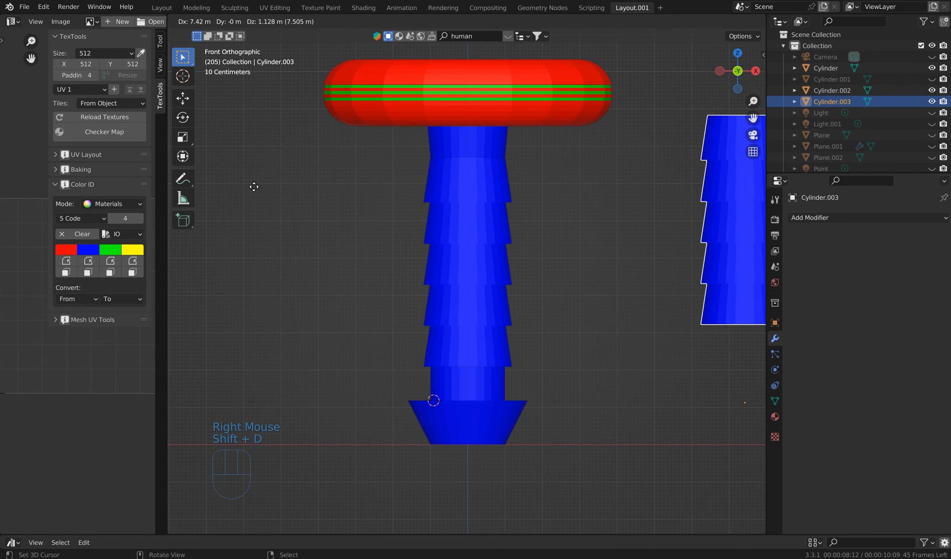
right_click(690, 238)
click(932, 101)
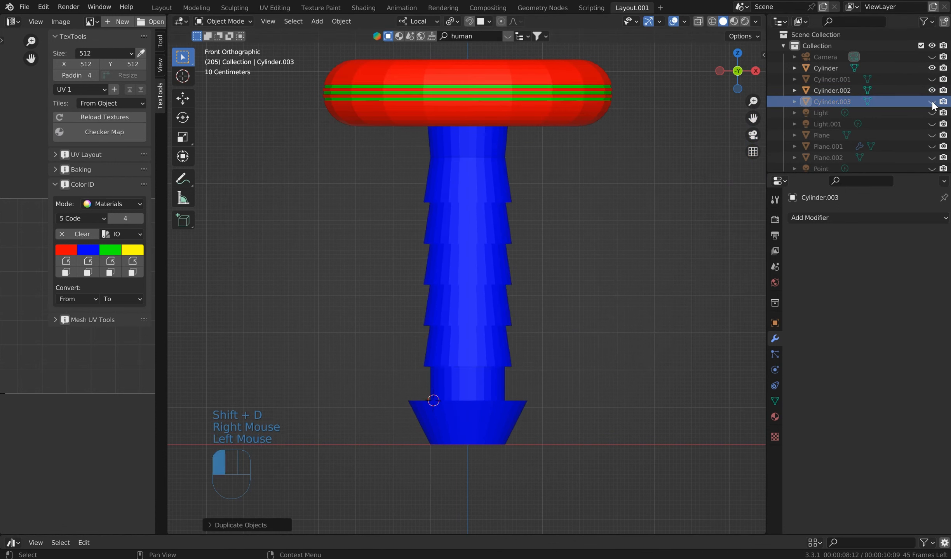
- Join the visible stem tiers back into the main Cylinder object
right_click(478, 263)
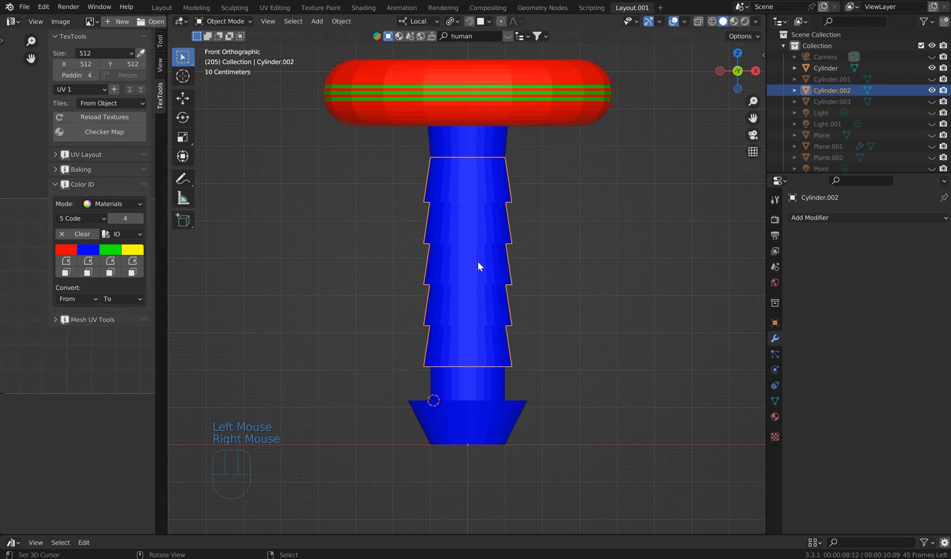
shift+right_click(480, 150)
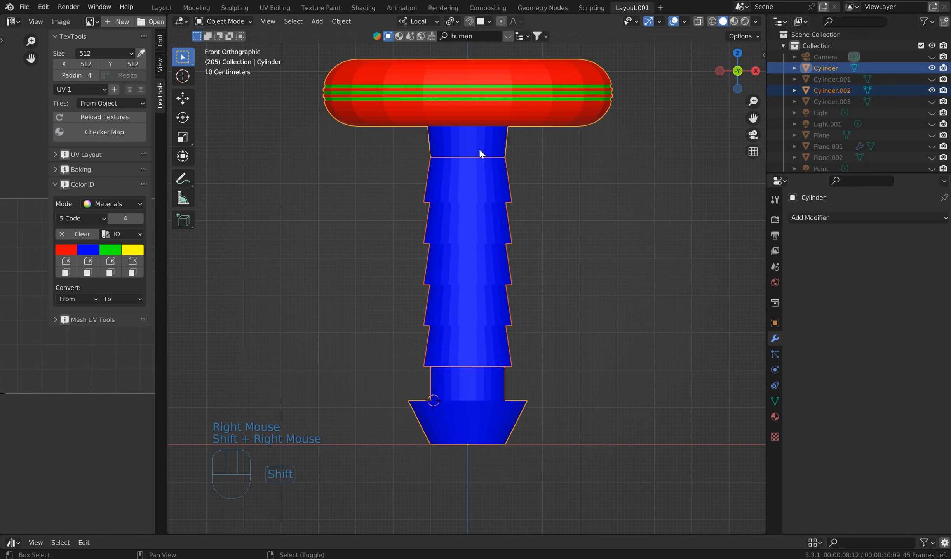
key(ctrl+j)
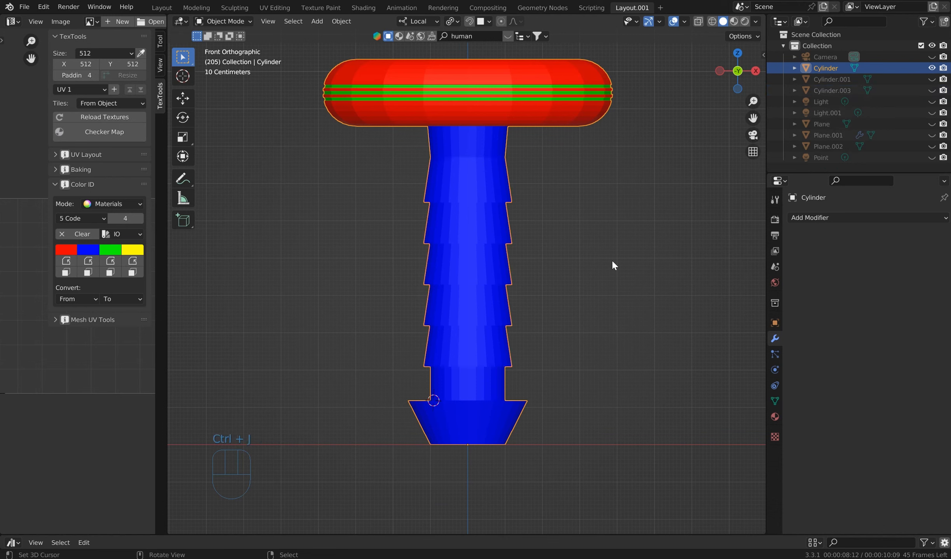
- Unhide all hidden objects in the scene
click(933, 79)
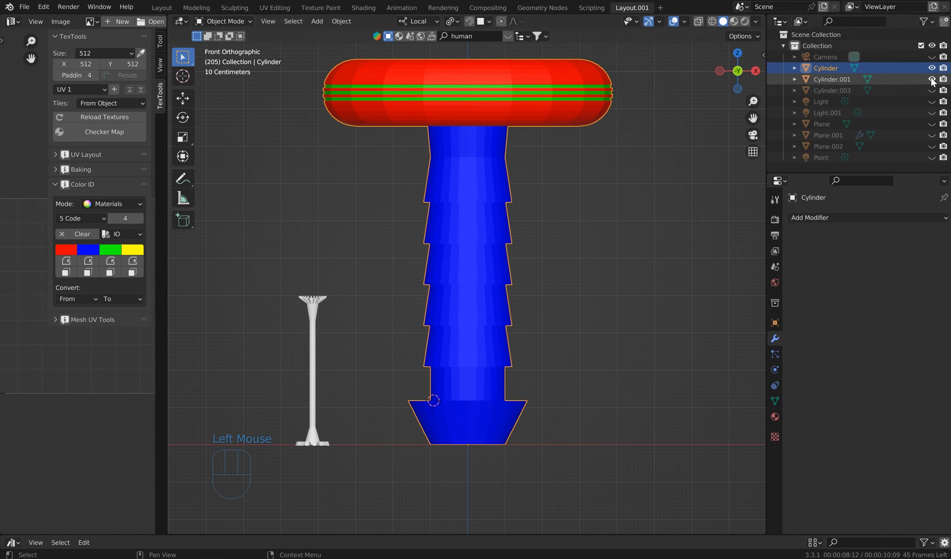
key(alt)
key(alt)
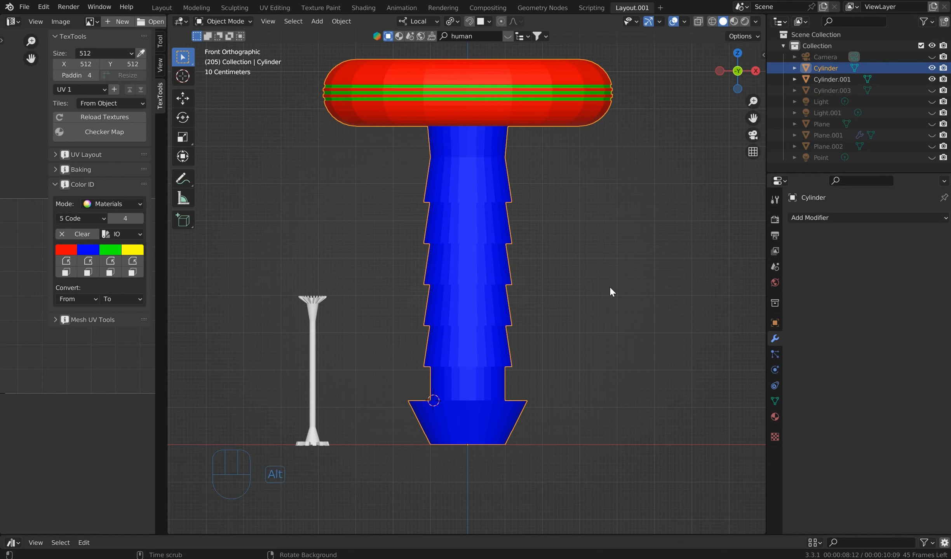
key(alt+h)
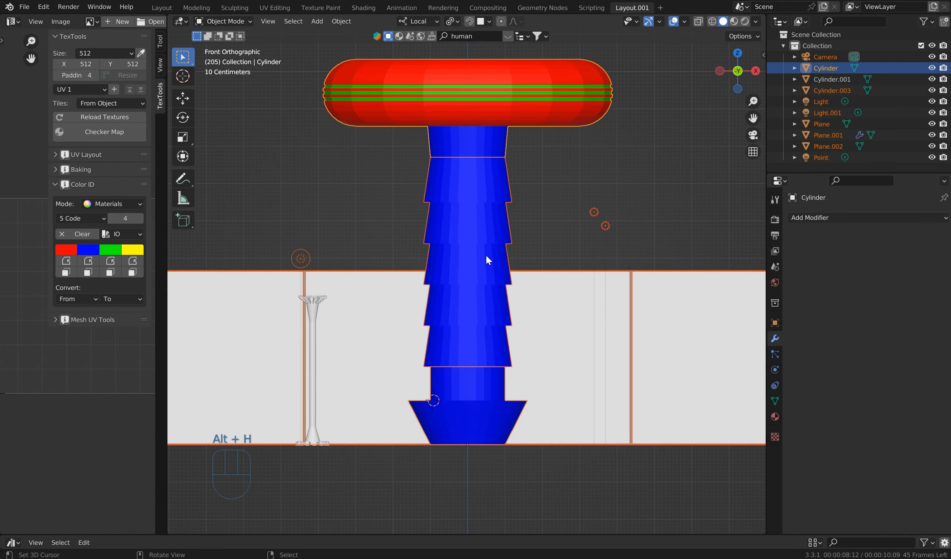
- Add a Wireframe modifier to the duplicated stem tiers, Cylinder.003
right_click(480, 239)
key(g)
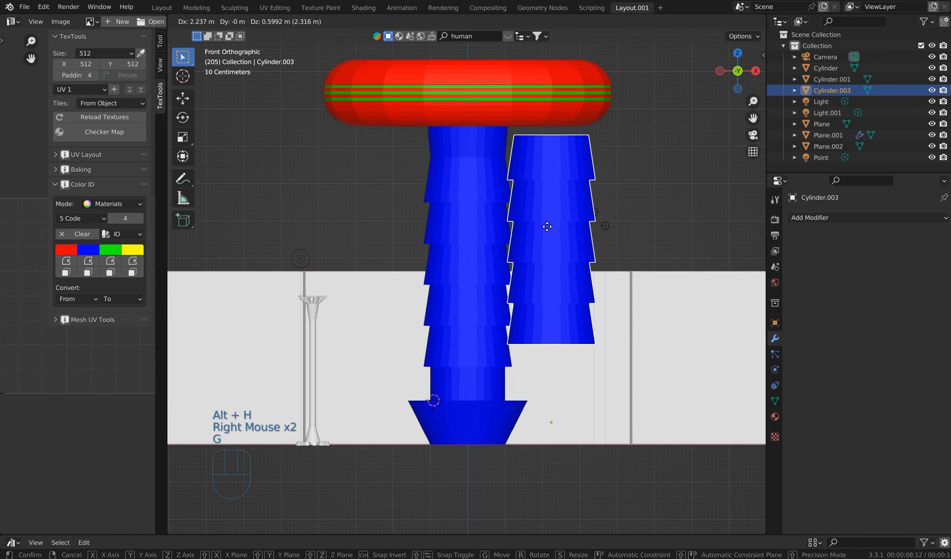
right_click(558, 258)
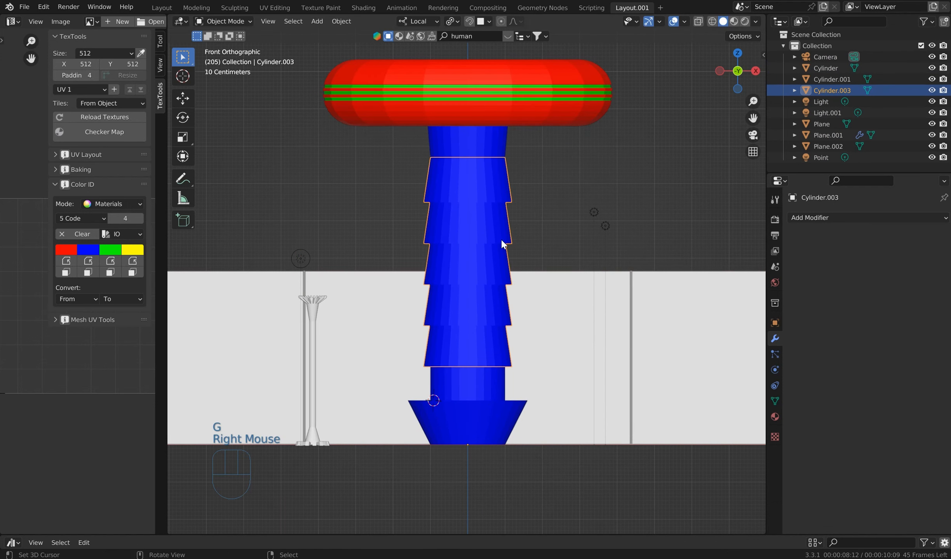
click(854, 216)
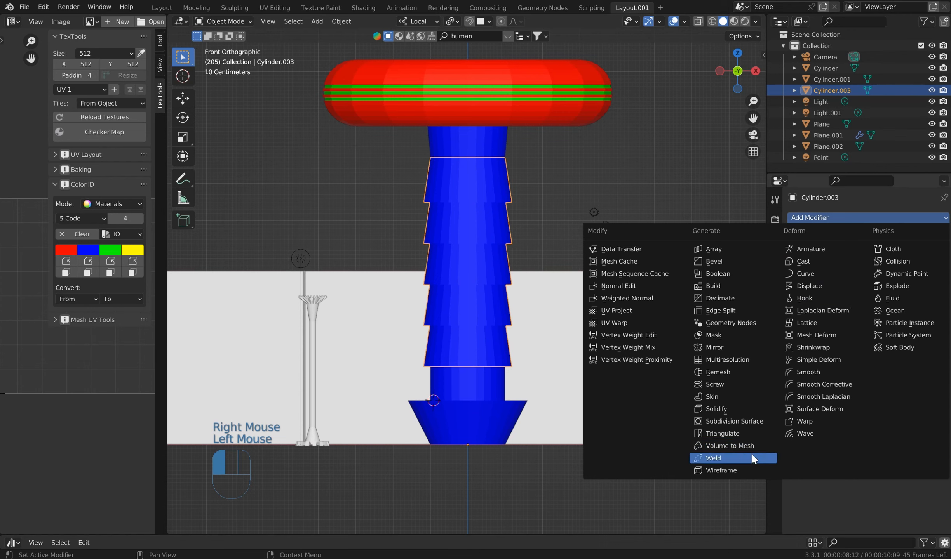
click(734, 468)
- Set the Wireframe modifier's thickness to 0.007 m on the duplicated stem tiers
middle_drag(685, 418, 583, 243)
scroll(583, 244, up, 4)
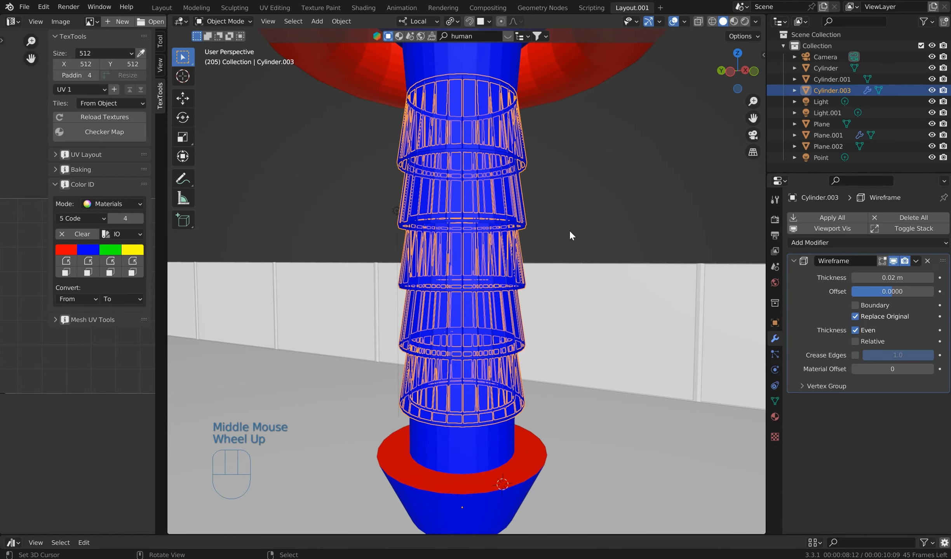
right_click(578, 179)
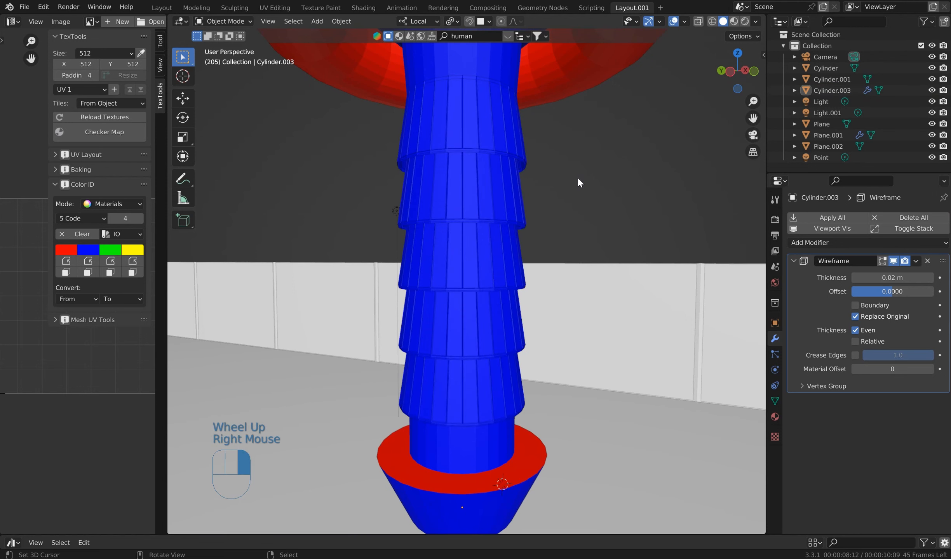
middle_drag(579, 179, 563, 155)
scroll(529, 77, up, 3)
scroll(529, 84, up, 2)
middle_drag(530, 89, 579, 163)
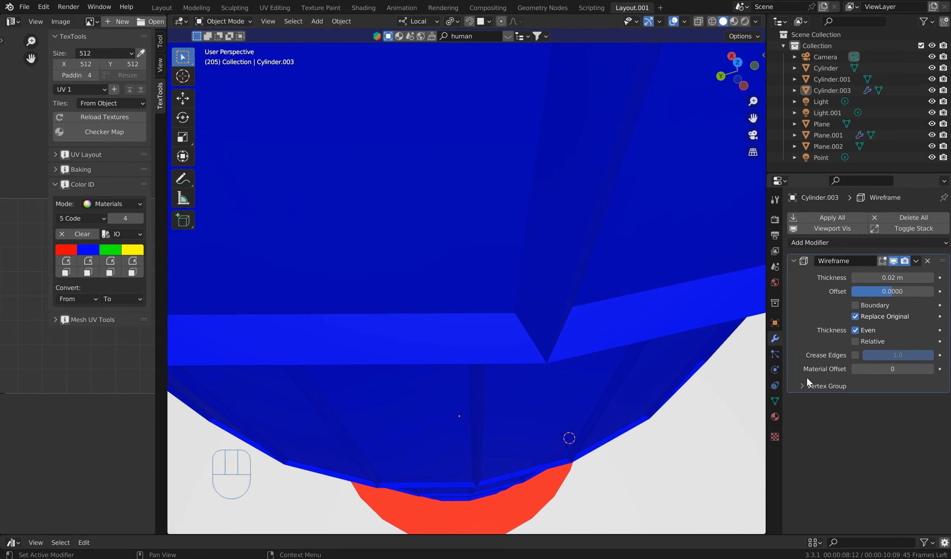
drag(893, 277, 865, 277)
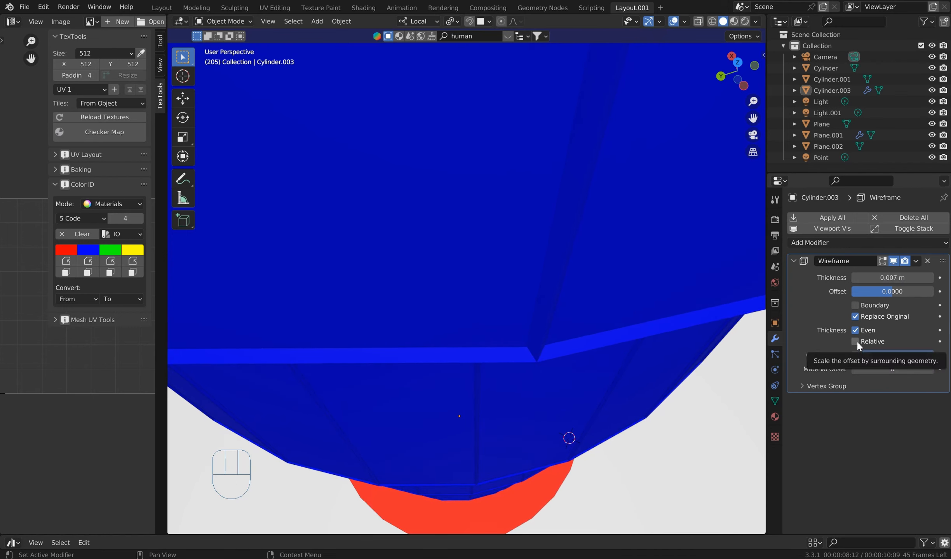
middle_drag(738, 353, 692, 335)
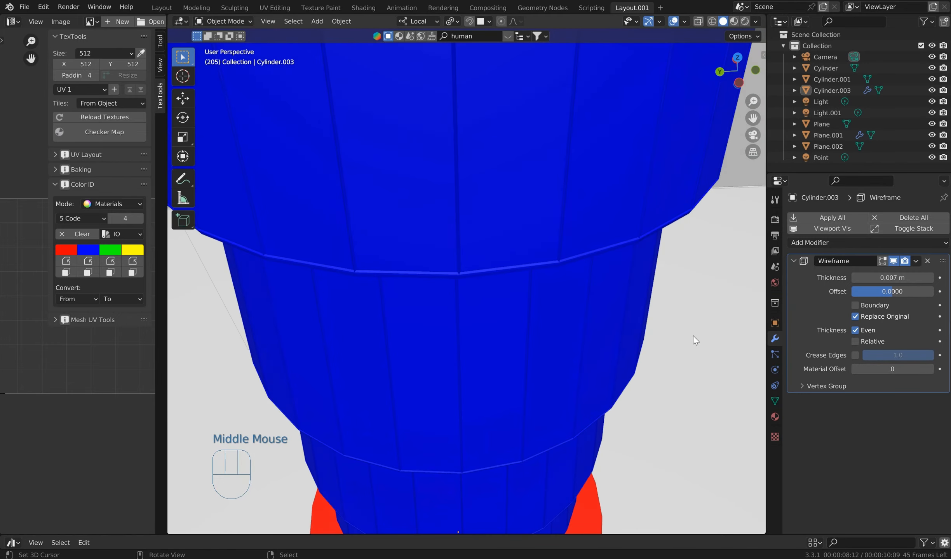
scroll(692, 335, down, 2)
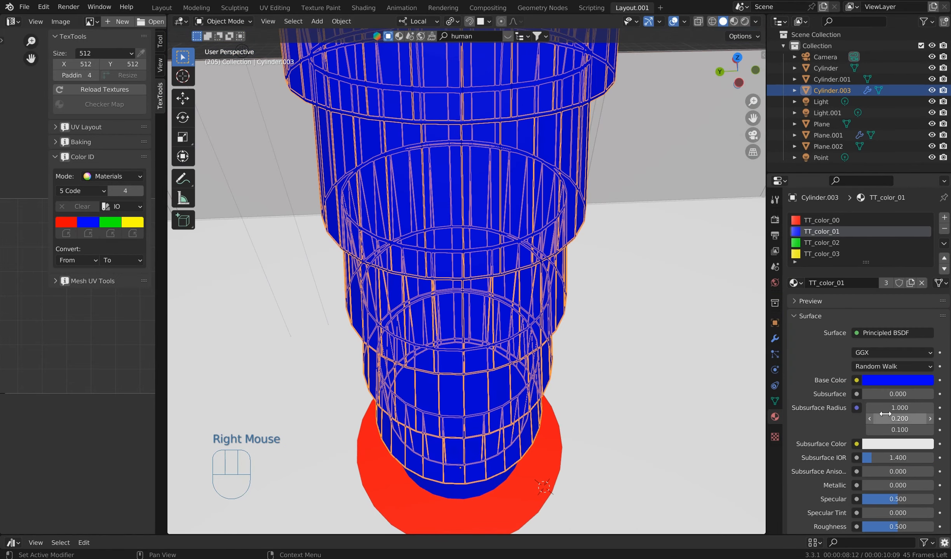
- Set the Wireframe modifier's thickness to 0.014 m and assign the yellow TT_color_03 material to the duplicated stem tiers
click(775, 338)
drag(890, 278, 916, 278)
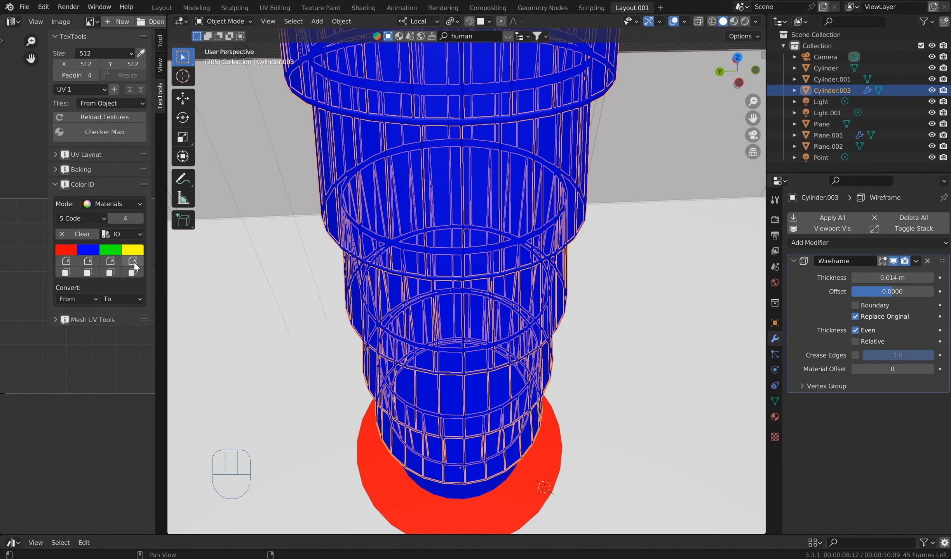
click(132, 273)
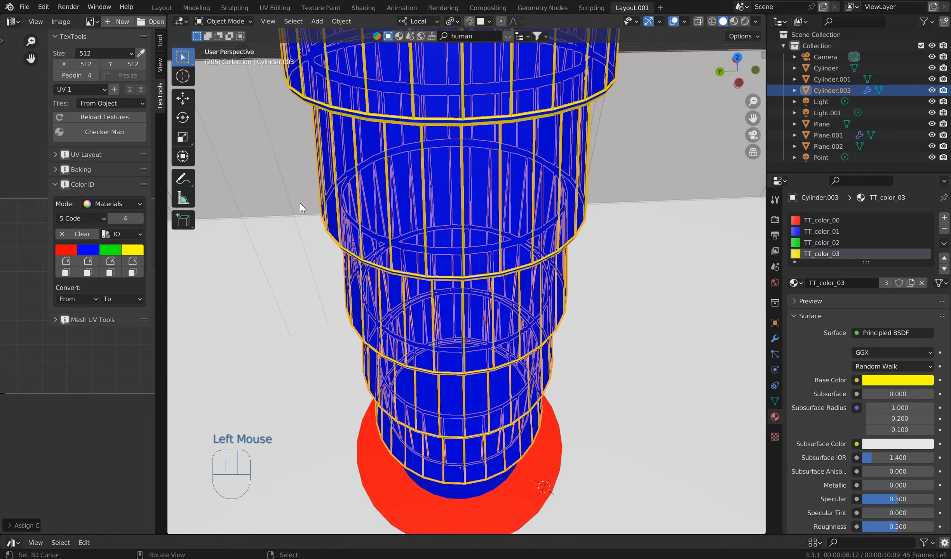
scroll(302, 205, down, 2)
middle_drag(302, 205, 318, 174)
right_click(584, 95)
key(Tab)
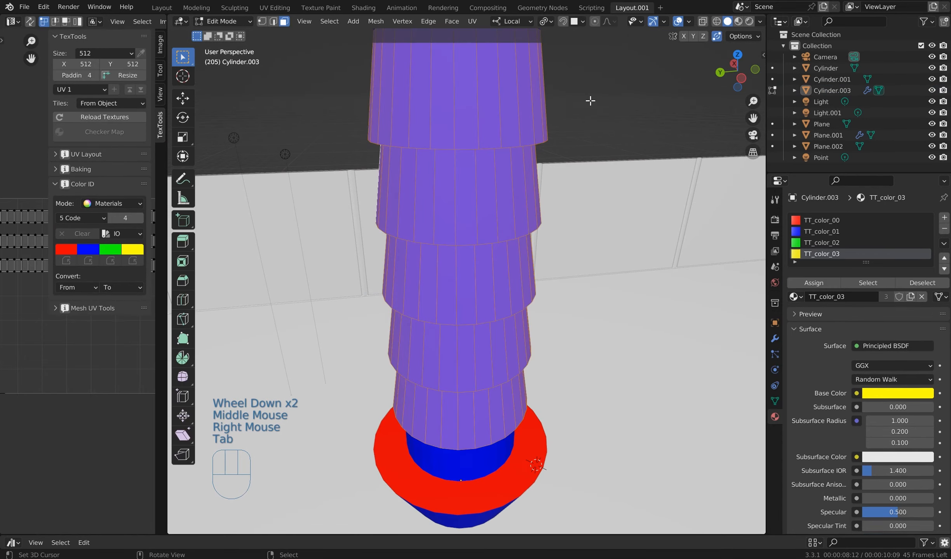
scroll(588, 99, down, 3)
key(Tab)
middle_drag(589, 114, 608, 107)
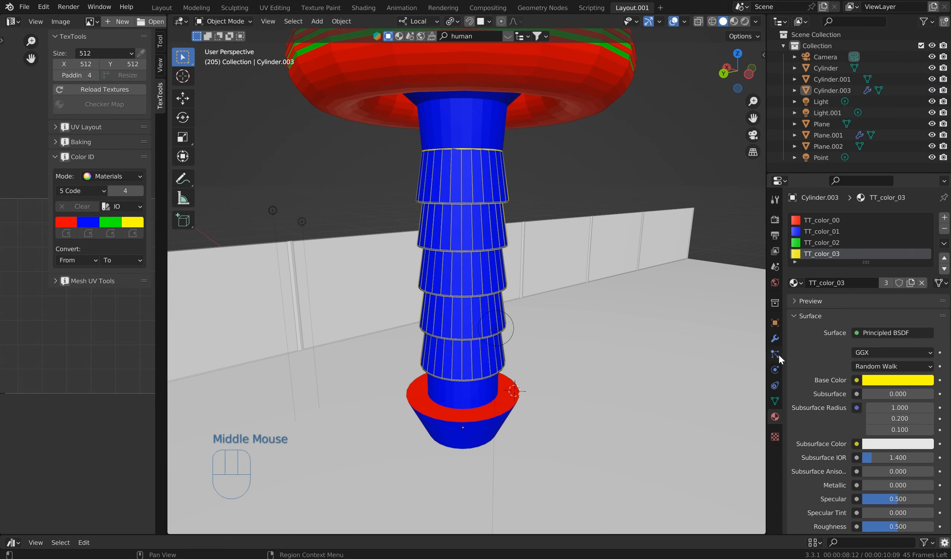
- Try to apply all modifiers on the yellow wireframe stem tiers
click(774, 339)
click(845, 217)
key(Tab)
right_click(621, 257)
key(Tab)
right_click(422, 180)
right_click(454, 185)
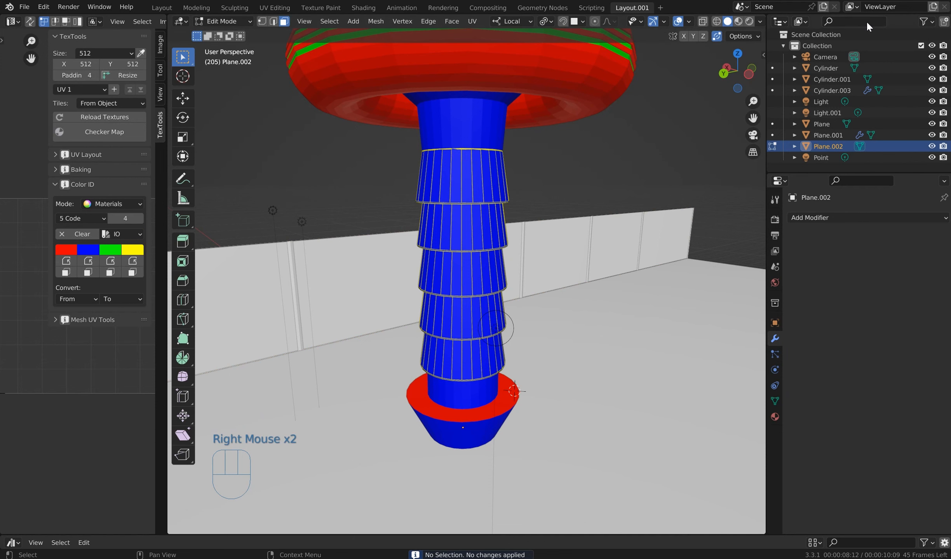
- Select the wireframe stem tiers, Cylinder.003, and apply all their modifiers
click(831, 90)
click(840, 217)
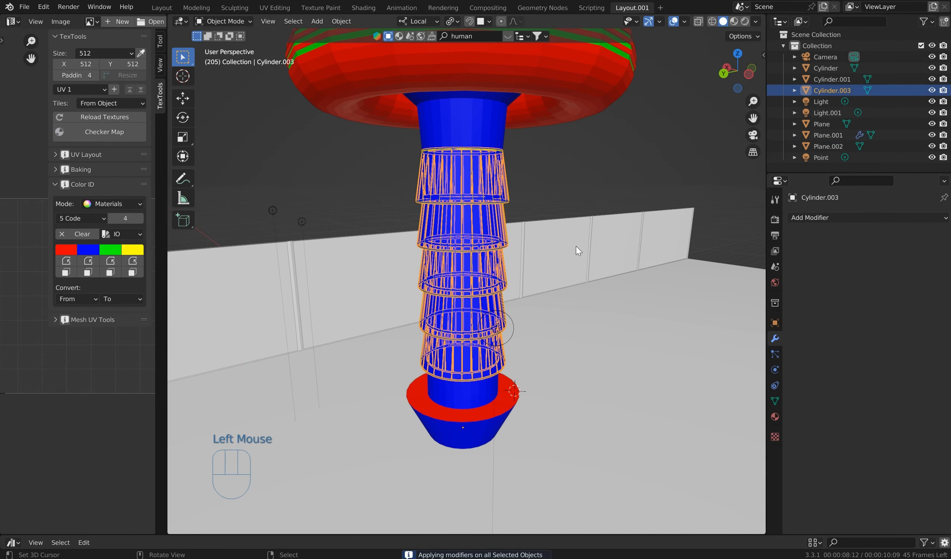
middle_drag(509, 223, 562, 179)
scroll(554, 167, up, 2)
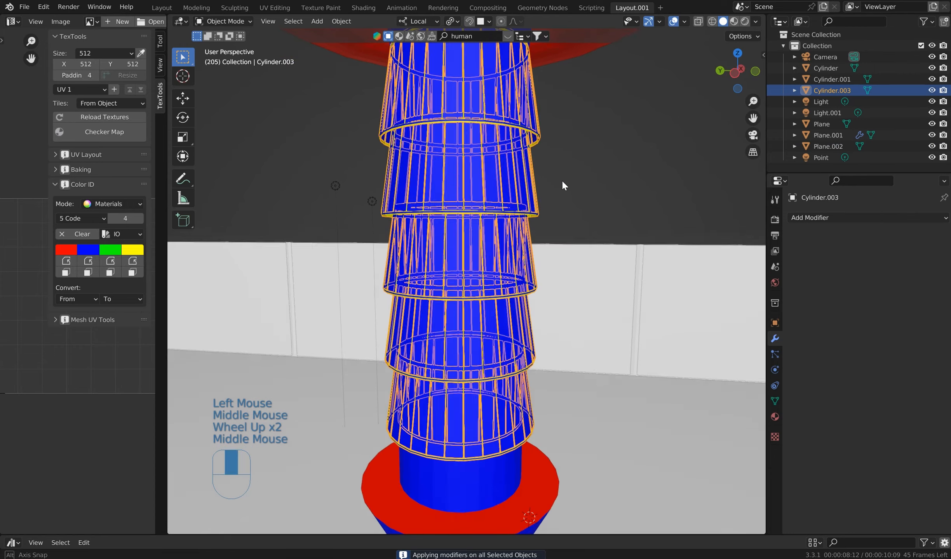
- Join the wireframe stem tiers, Cylinder.003, into the main Cylinder object
key(Tab)
scroll(561, 182, down, 2)
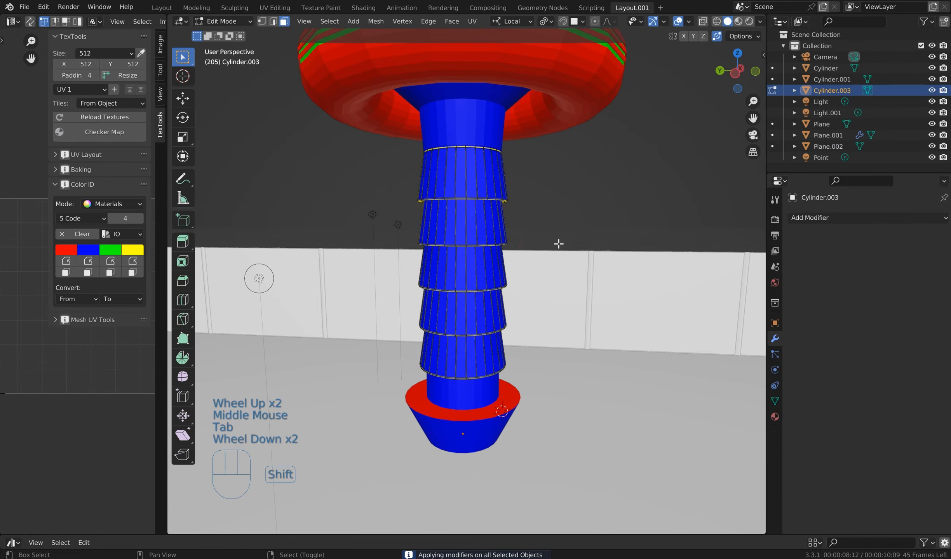
shift+click(412, 149)
scroll(503, 173, down, 2)
key(Tab)
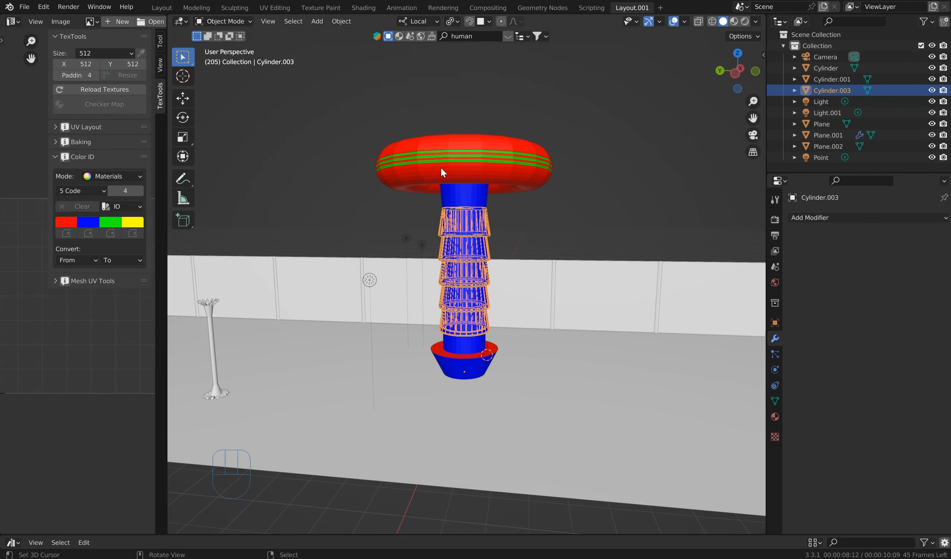
right_click(465, 186)
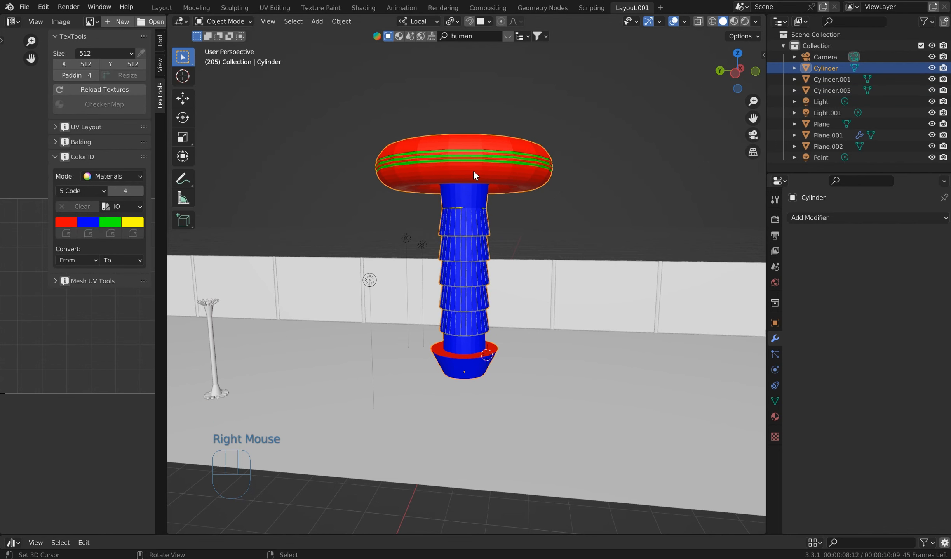
key(ctrl+j)
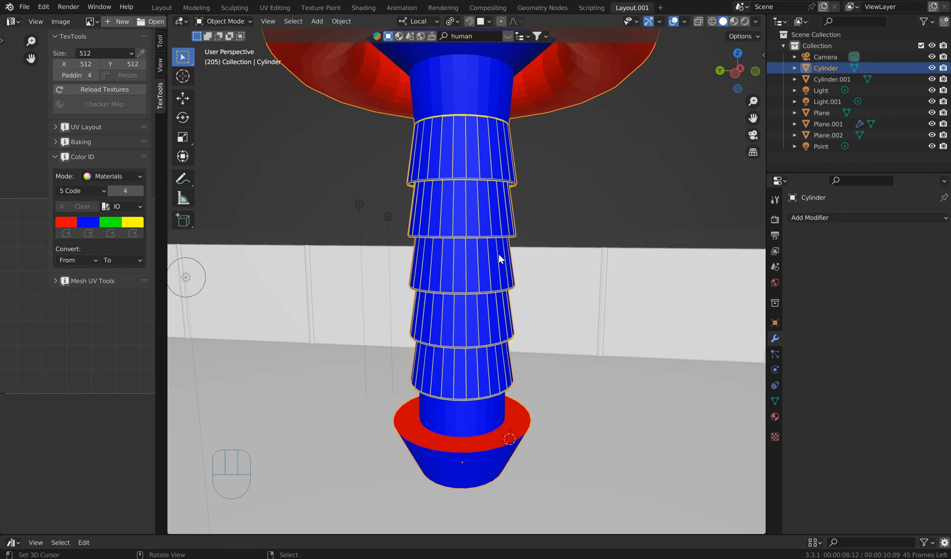
- Examine the joined Cylinder's stem tiers and their yellow wireframe from several angles
scroll(488, 256, down, 2)
right_click(474, 157)
right_click(474, 157)
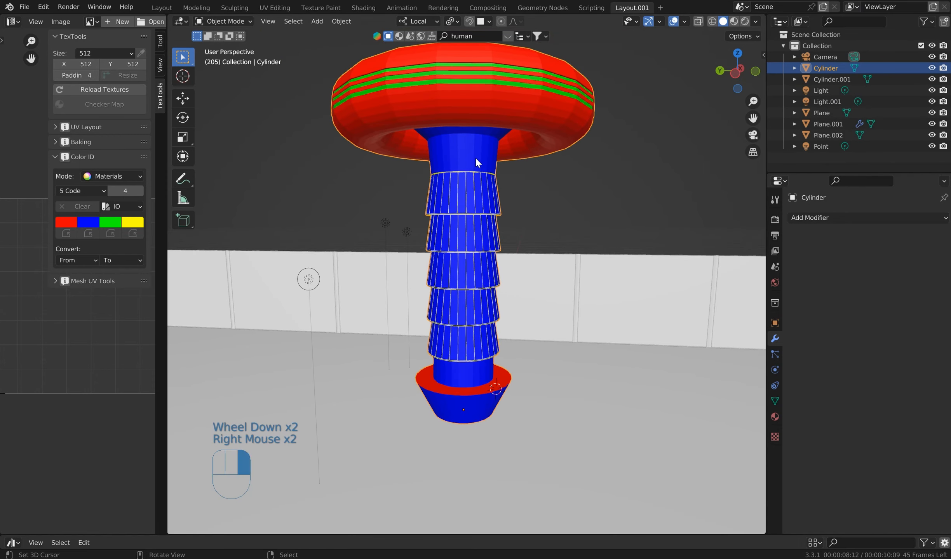
key(g)
scroll(482, 156, up, 2)
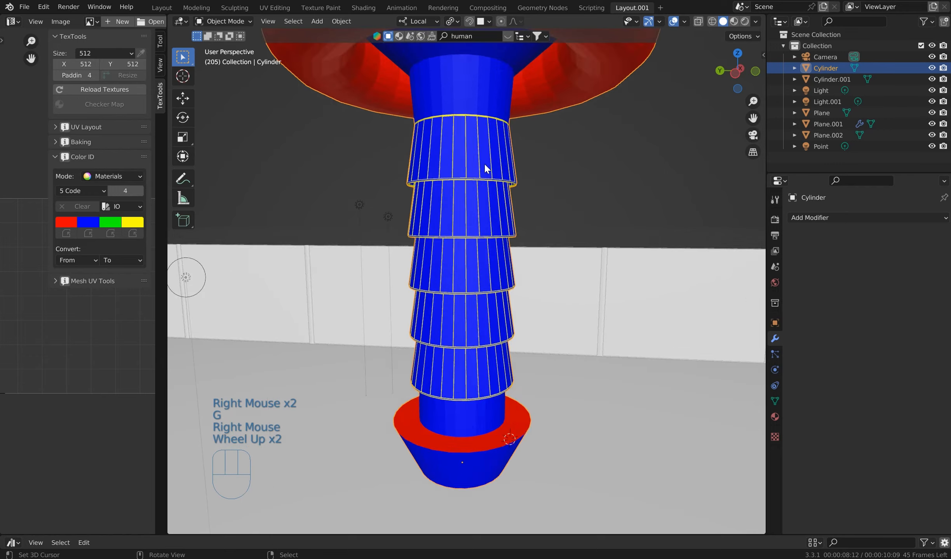
middle_drag(484, 162, 465, 142)
scroll(464, 172, up, 2)
scroll(465, 141, down, 1)
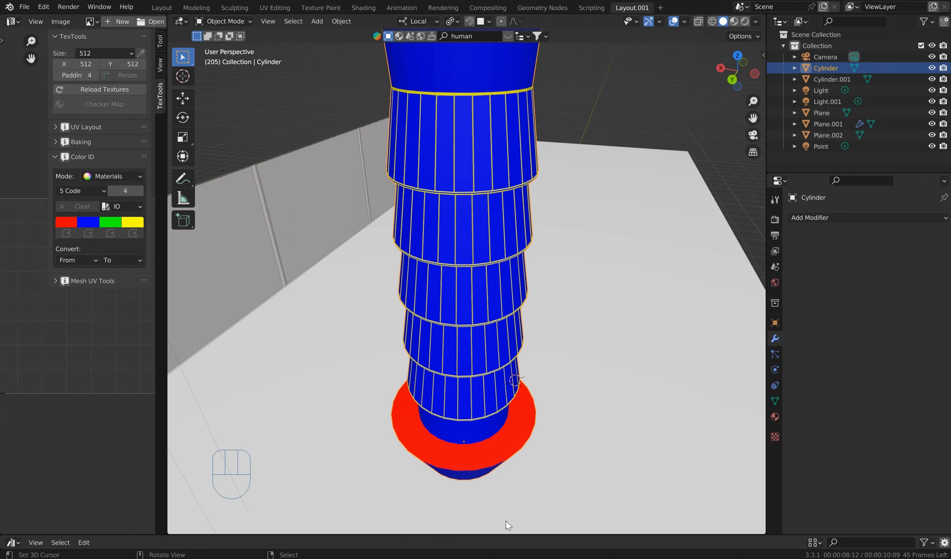
- View the whole color-coded model in rendered shading
middle_drag(613, 283, 494, 266)
scroll(611, 186, down, 2)
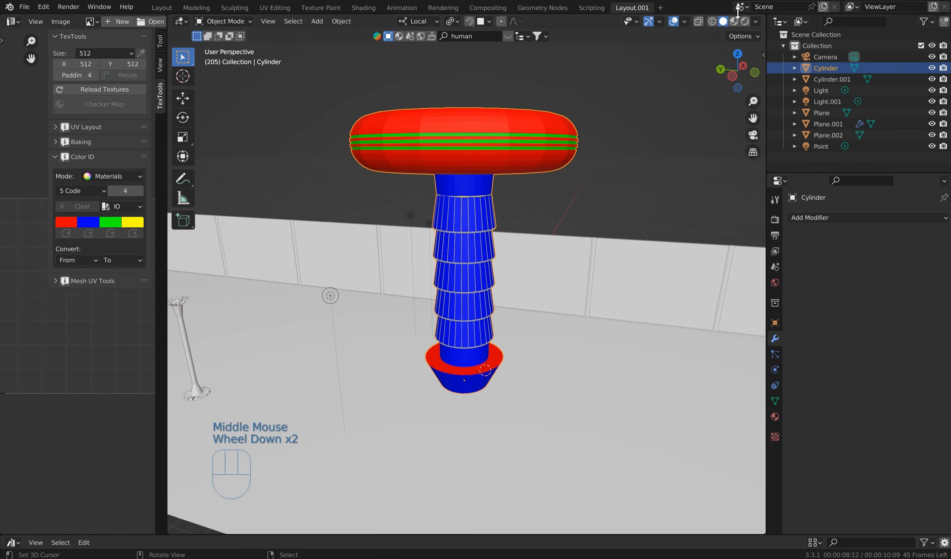
click(744, 21)
mouse_move(650, 142)
middle_down()
mouse_move(661, 125)
mouse_move(658, 132)
middle_up()
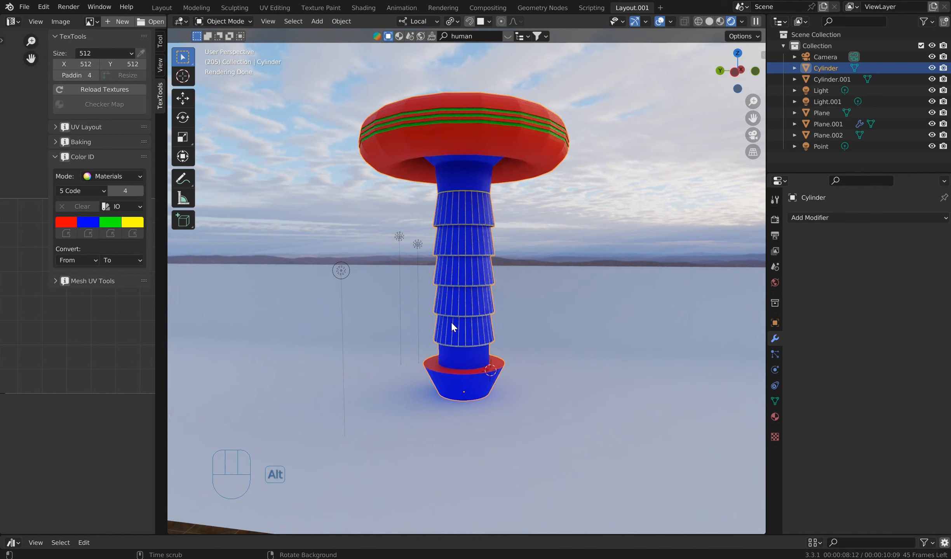
- Place the Low Poly Human figure beside the column's base at a scale of 0.151
key(alt+h)
right_click(539, 272)
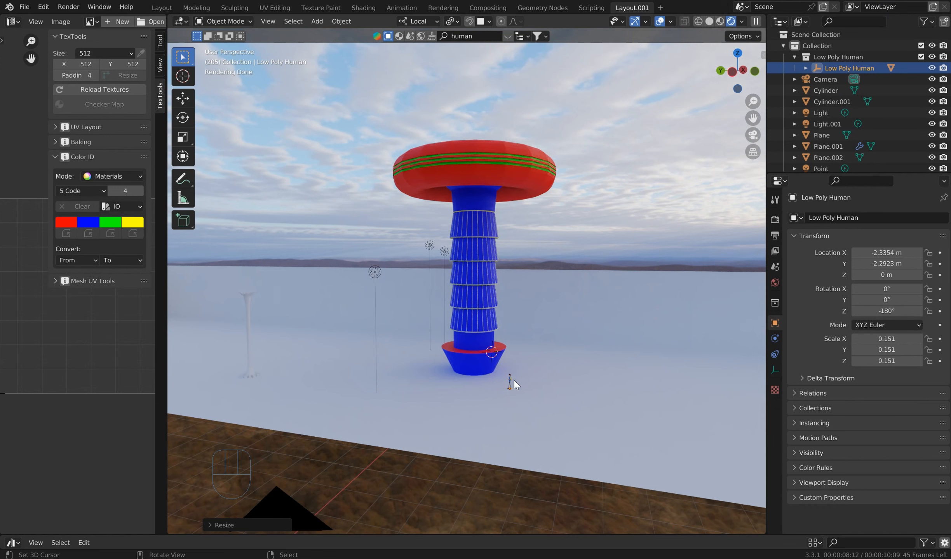
right_click(583, 299)
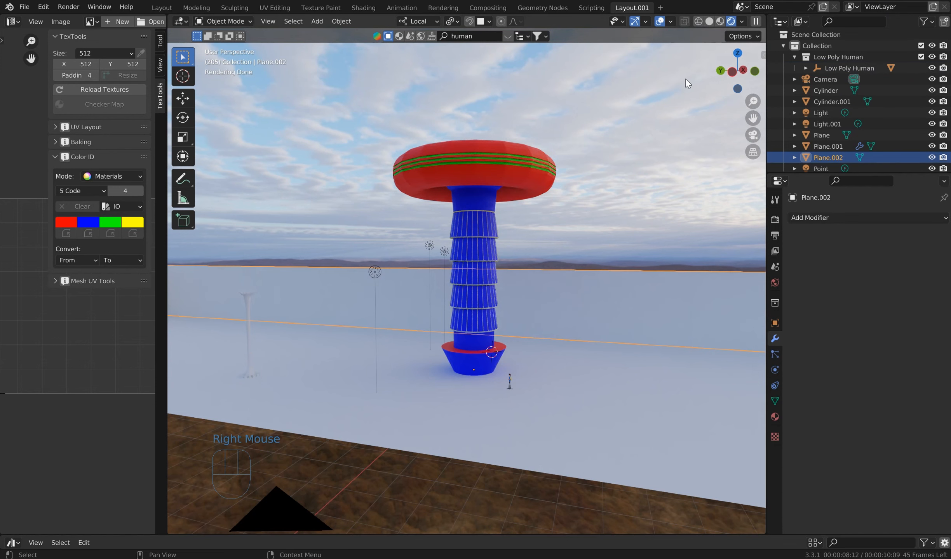
- Enlarge the 3D viewport over the UV editor and view the stem in material preview shading
middle_drag(586, 156, 564, 166)
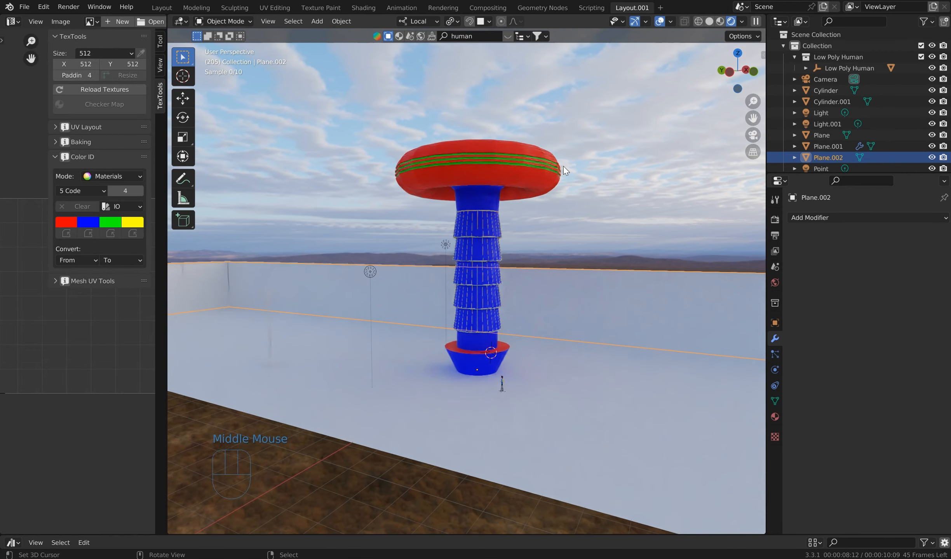
scroll(563, 166, up, 2)
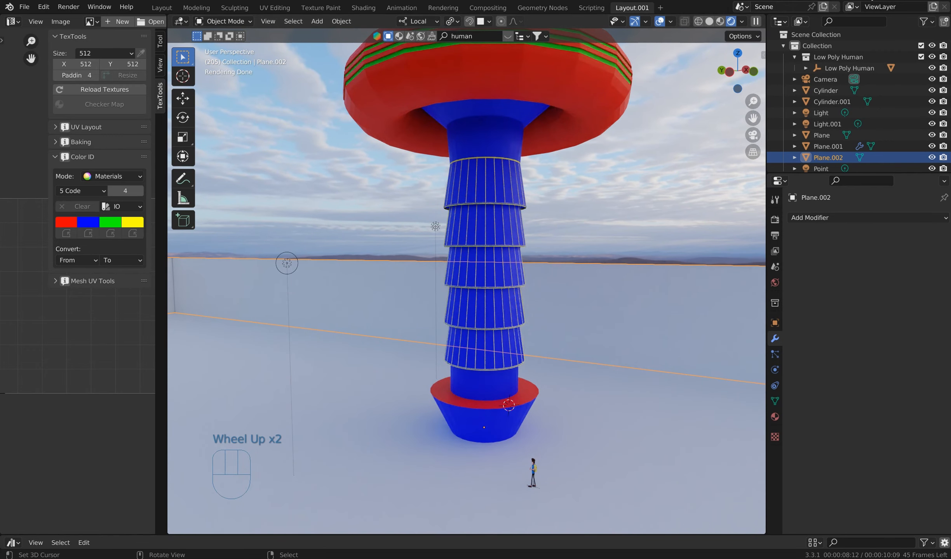
scroll(559, 167, up, 1)
drag(166, 267, 11, 257)
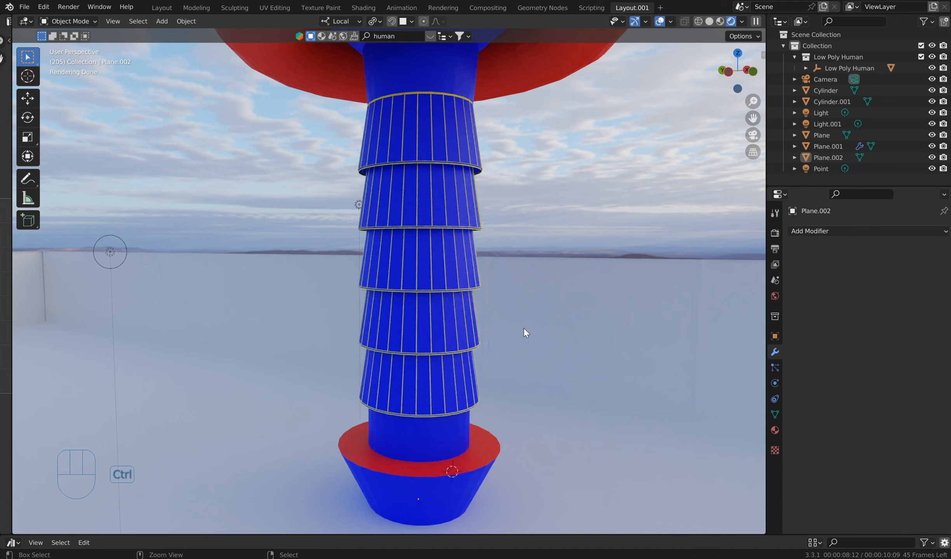
key(ctrl+c)
ctrl+right_click(607, 284)
key(ctrl+v)
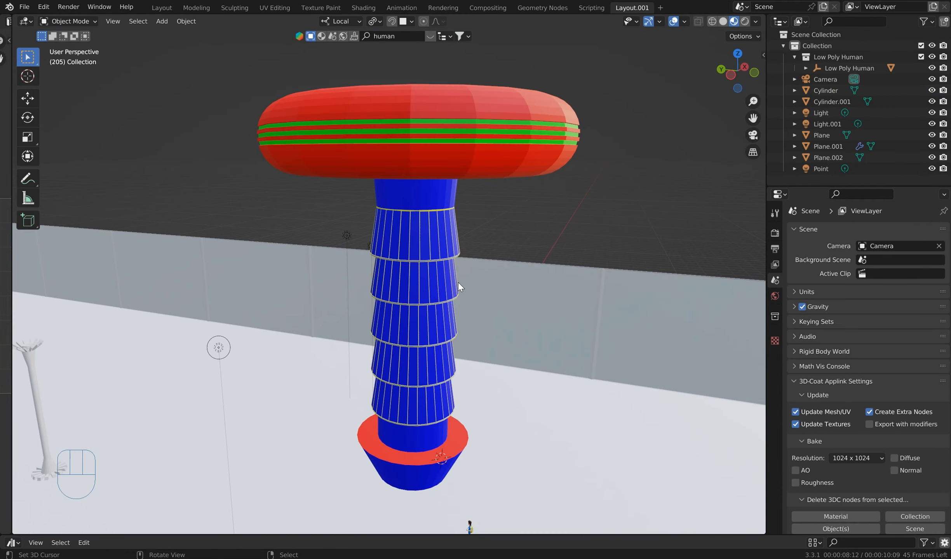
- Maximize the 3D viewport and show the Philogix material set list for the Cylinder object
right_click(492, 270)
key(ctrl+space)
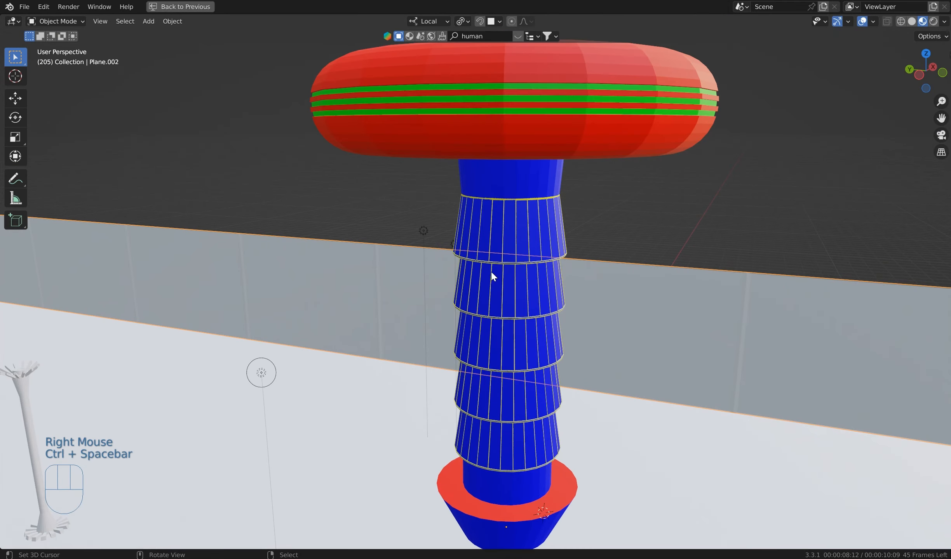
key(n)
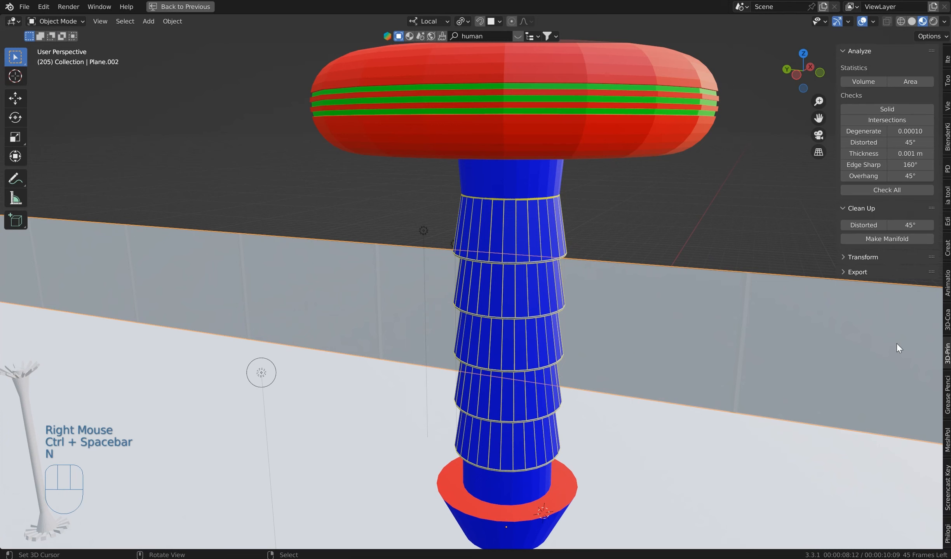
click(939, 536)
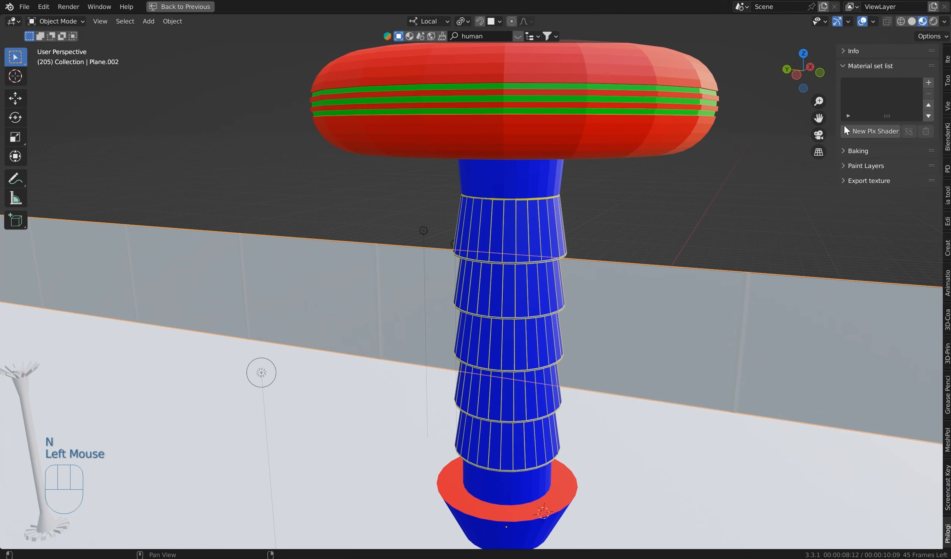
click(695, 186)
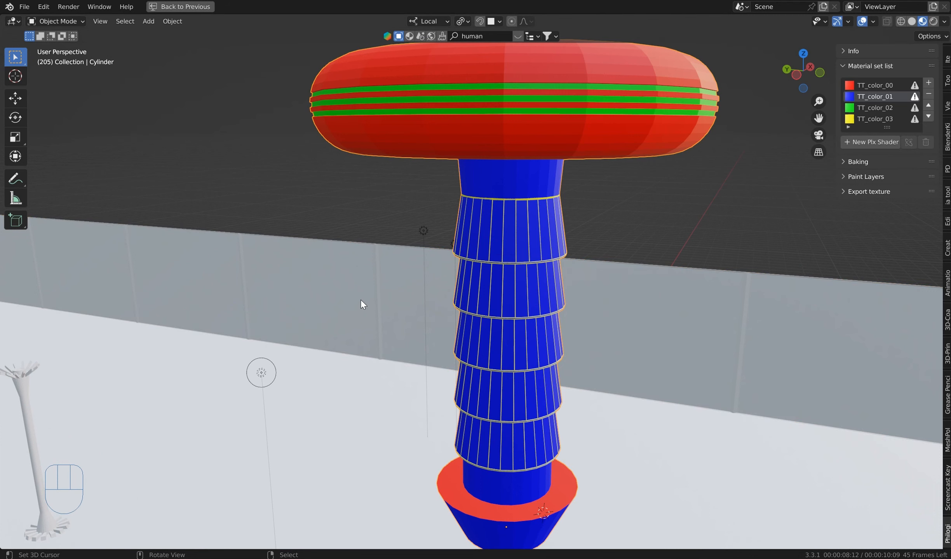
- Bring back the TexTools Color ID settings and convert the Cylinder's materials to vertex colors
right_click(147, 315)
key(ctrl+space)
right_click(391, 159)
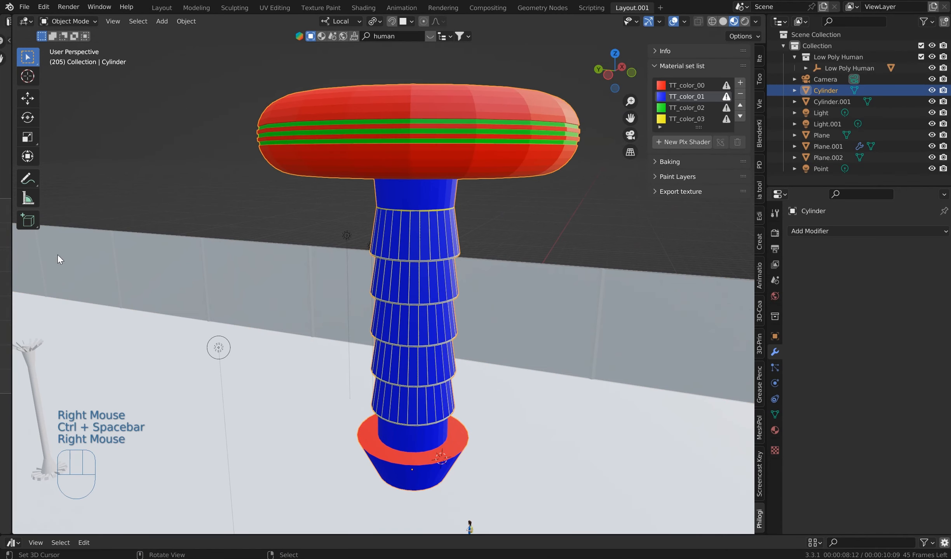
drag(11, 255, 241, 233)
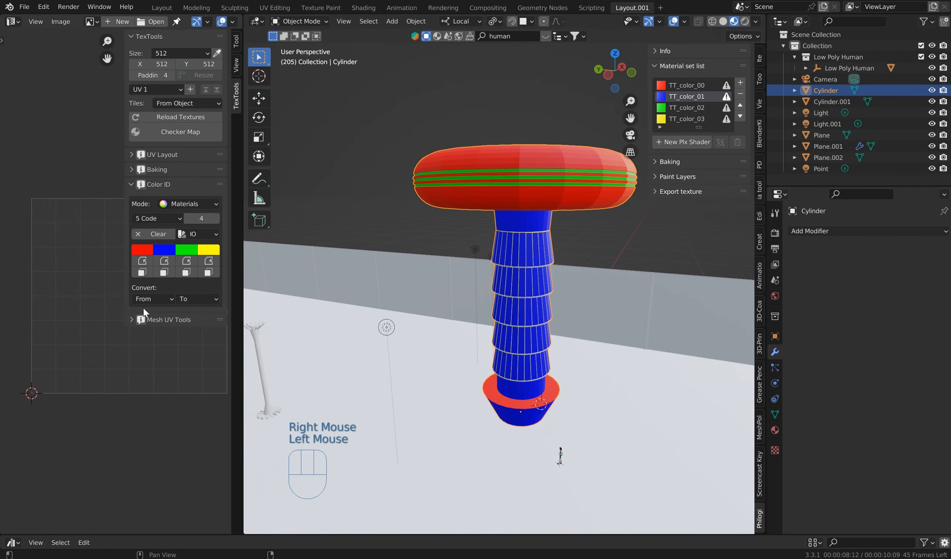
click(153, 300)
click(204, 300)
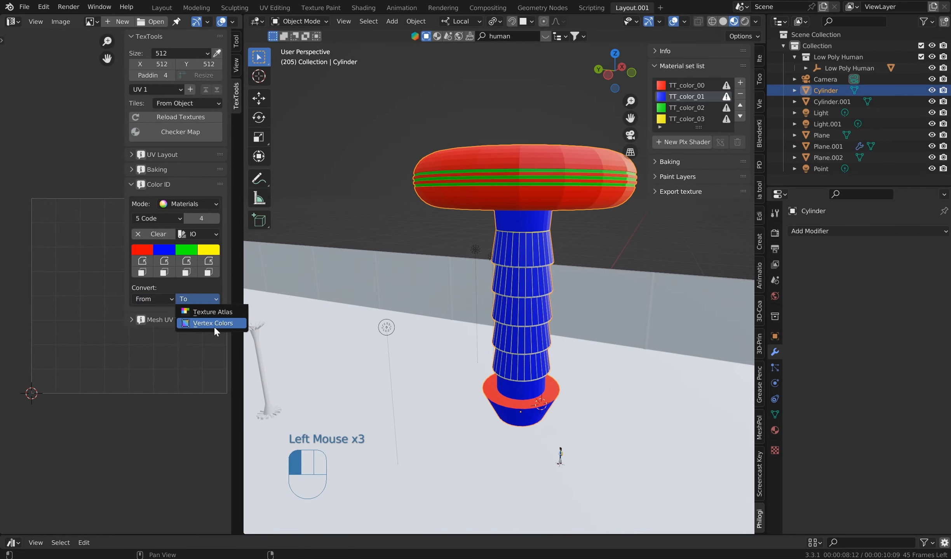
click(214, 325)
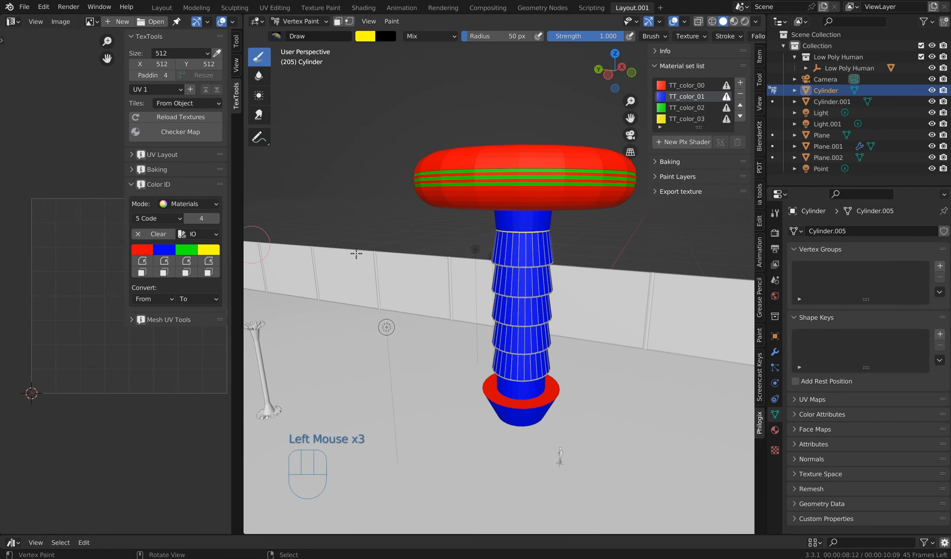
- Return the Cylinder to Object Mode in the maximized viewport and widen the Philogix sidebar
key(ctrl+space)
key(ctrl+Tab)
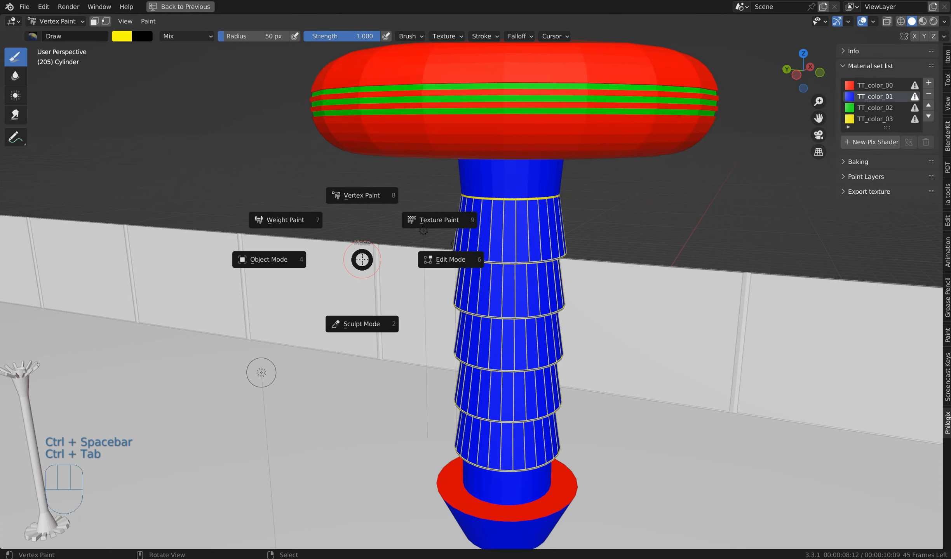
click(277, 261)
middle_drag(654, 226, 835, 121)
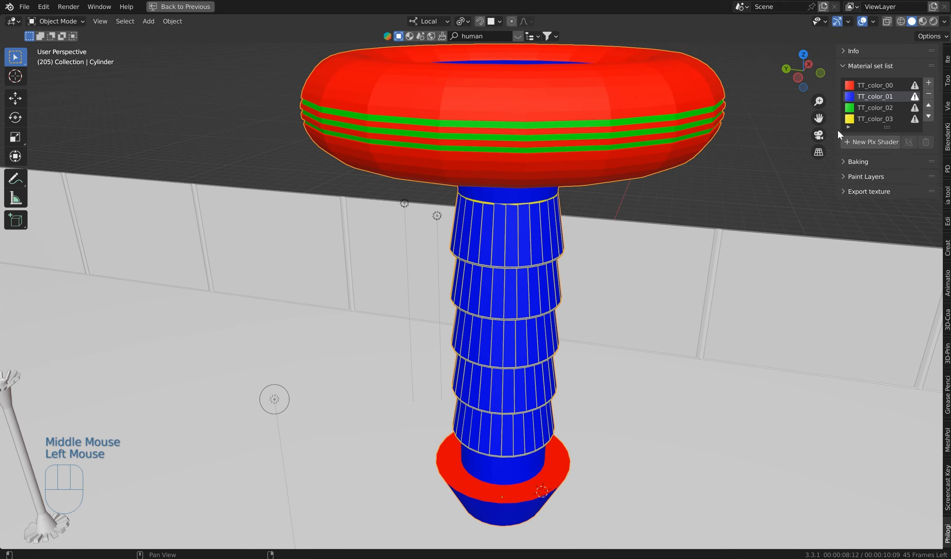
drag(837, 130, 773, 137)
shift+middle_drag(647, 180, 484, 272)
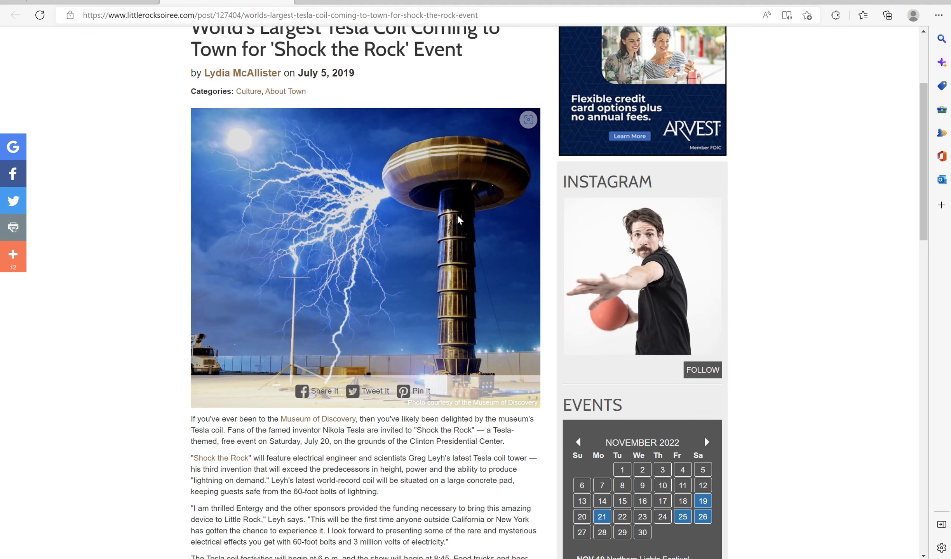
- Switch to the web browser and examine the Tesla coil tower photo in the 'Shock the Rock' article
scroll(447, 210, up, 3)
scroll(439, 202, down, 3)
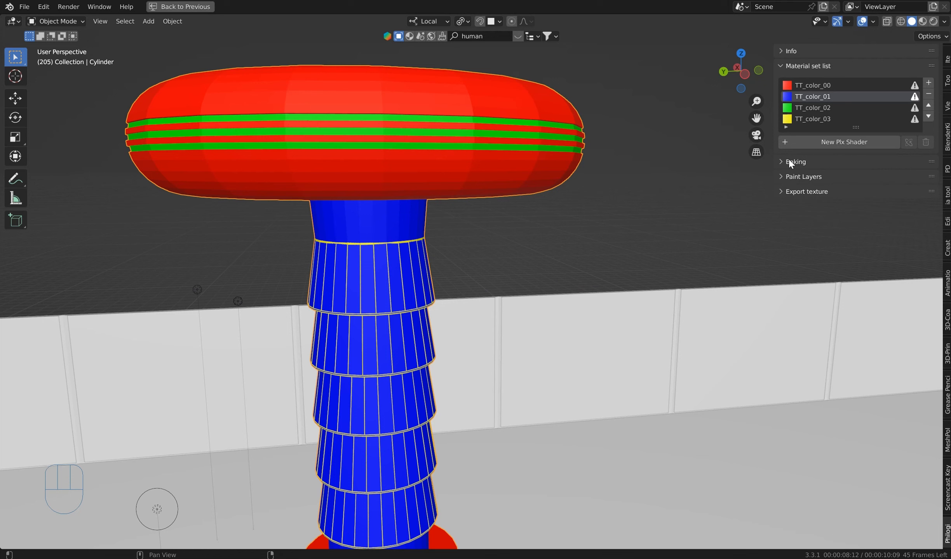
- Create a new Plx Shader for the TT_color_02 material
click(807, 107)
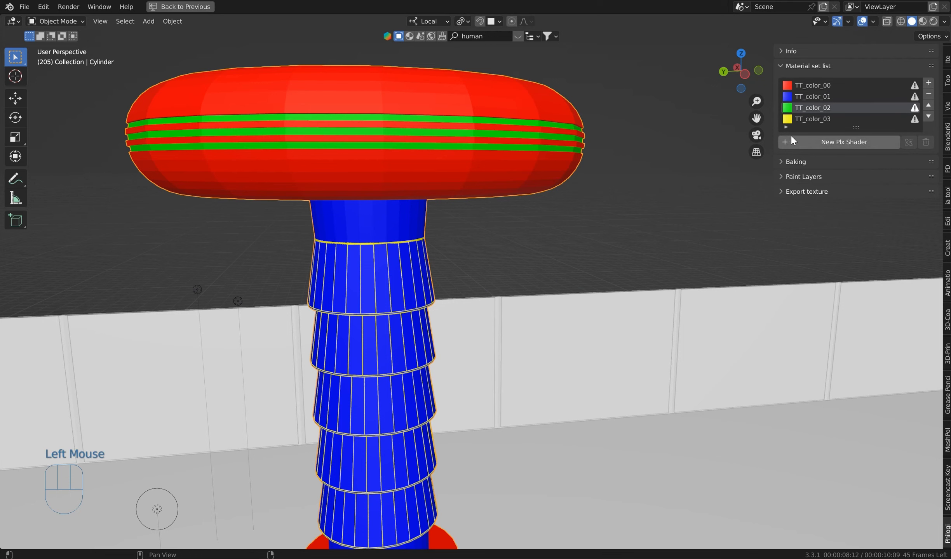
click(799, 141)
middle_drag(664, 214, 790, 173)
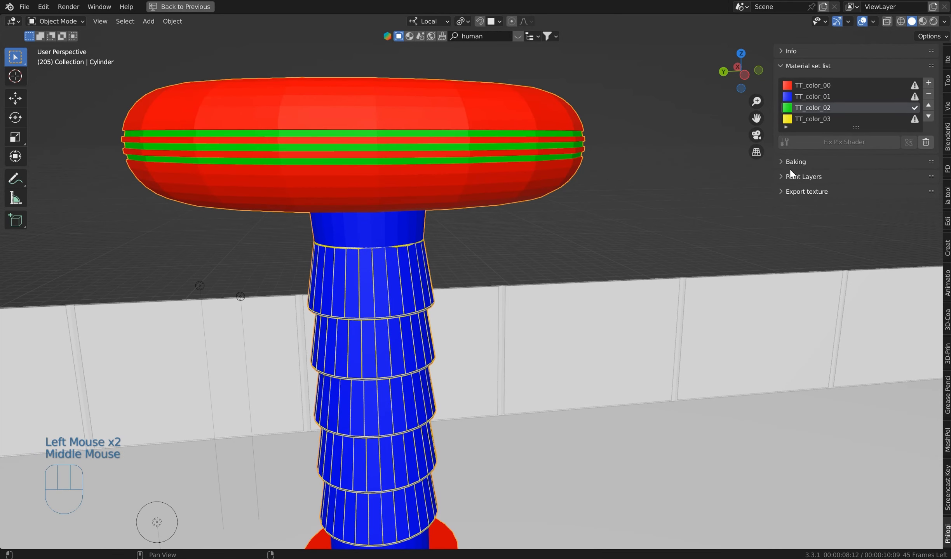
- Set the baking size to 1024 and the baking quality to 2 for TT_color_02
click(784, 161)
click(861, 219)
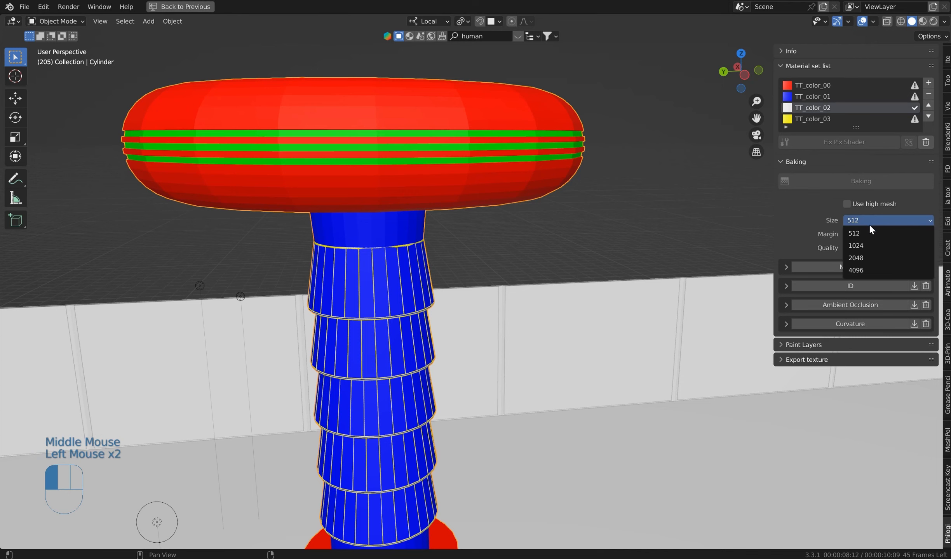
click(881, 245)
click(880, 250)
text(2)
key(Return)
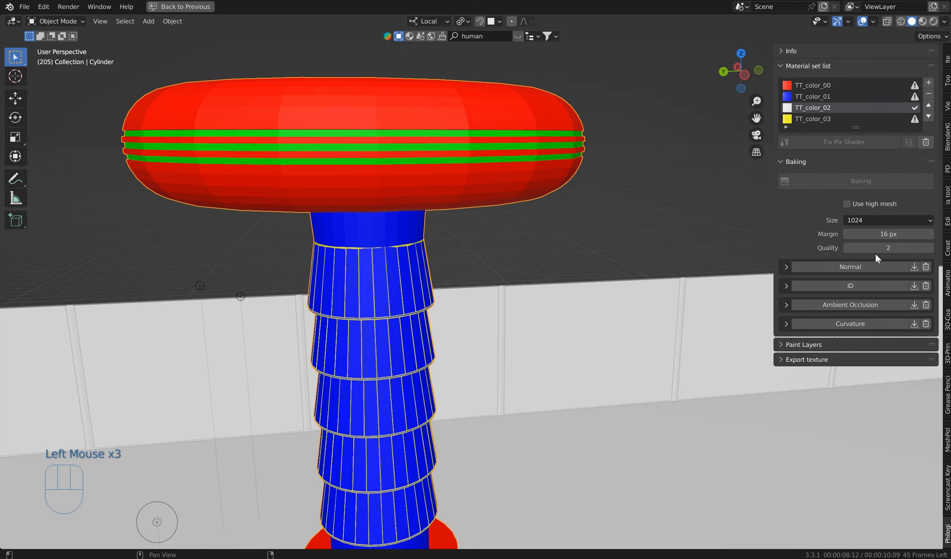
- Enable the Normal, ID, Ambient Occlusion and Curvature maps and bake them
click(858, 265)
click(851, 285)
click(850, 305)
click(850, 321)
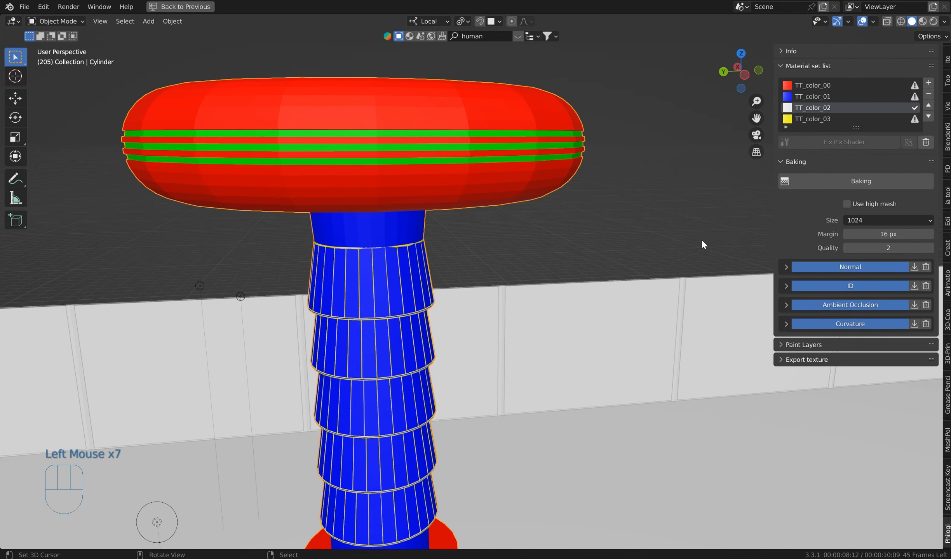
click(838, 181)
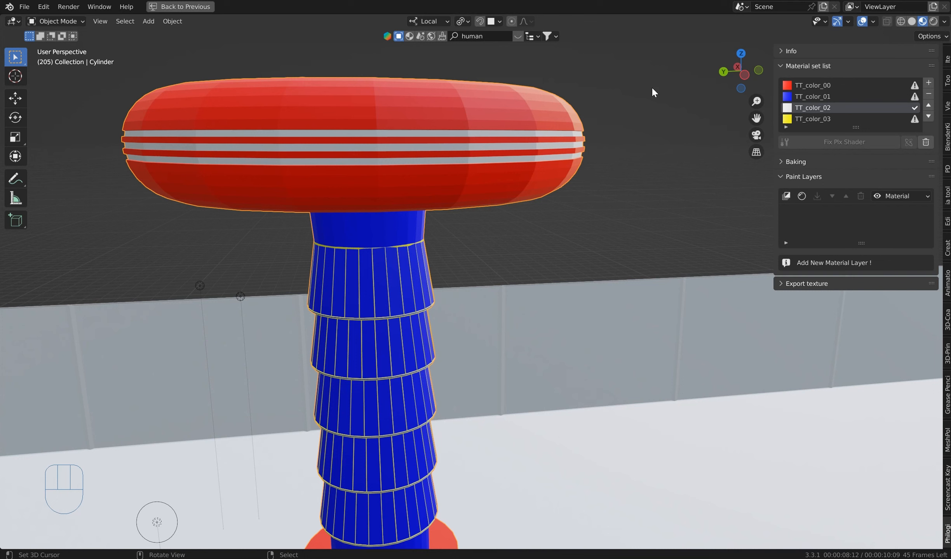
- Add two paint material layers to TT_color_02 and put a surface layer in the upper one's Alpha channel
scroll(486, 133, up, 1)
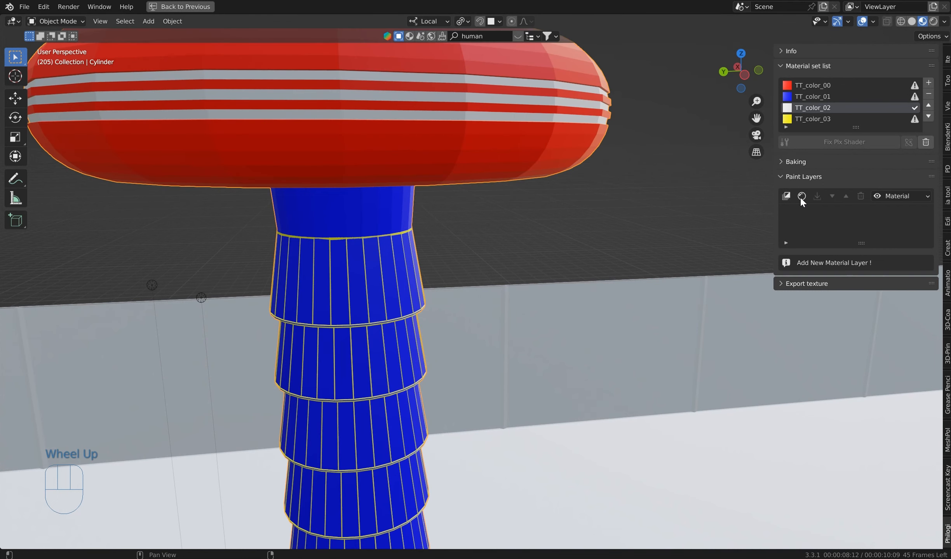
click(787, 197)
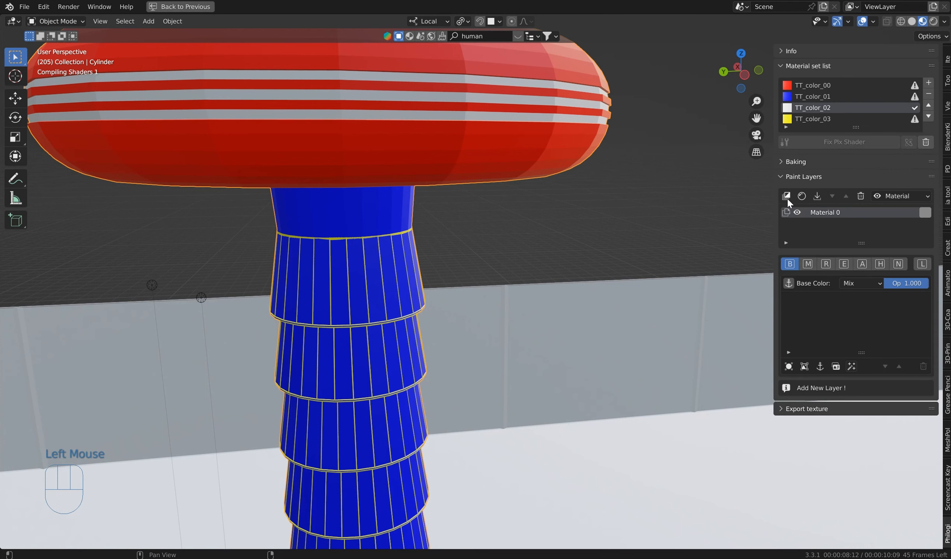
click(862, 264)
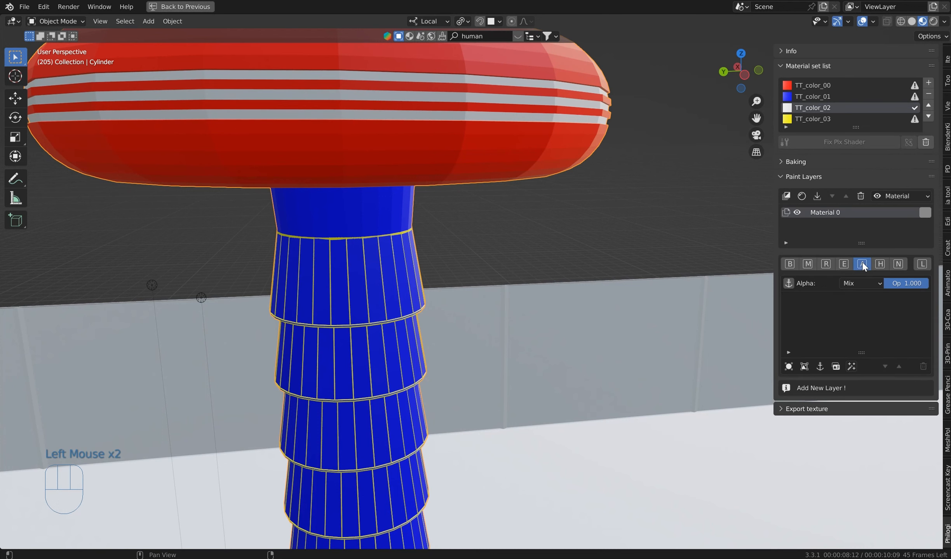
click(786, 195)
click(789, 366)
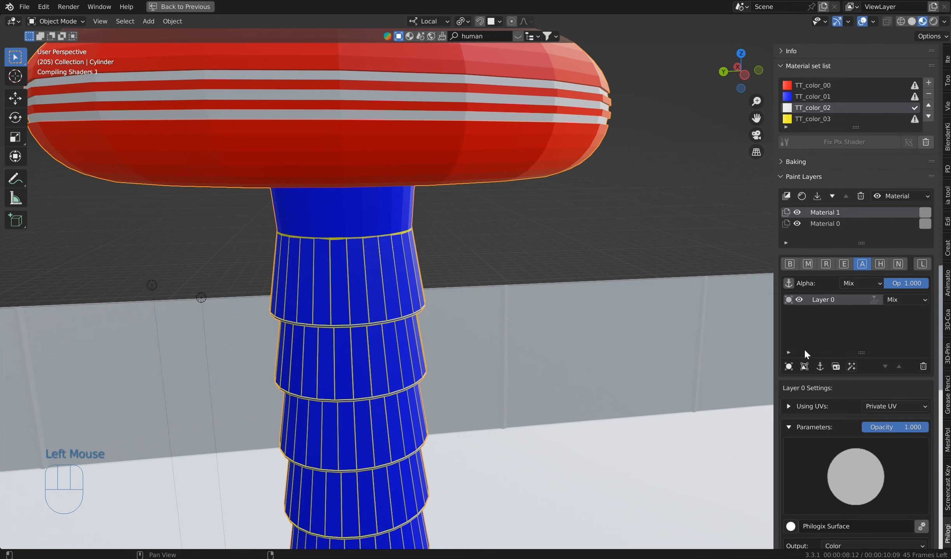
- Change the Alpha layer's surface to the Dust From Top preset
scroll(812, 384, down, 4)
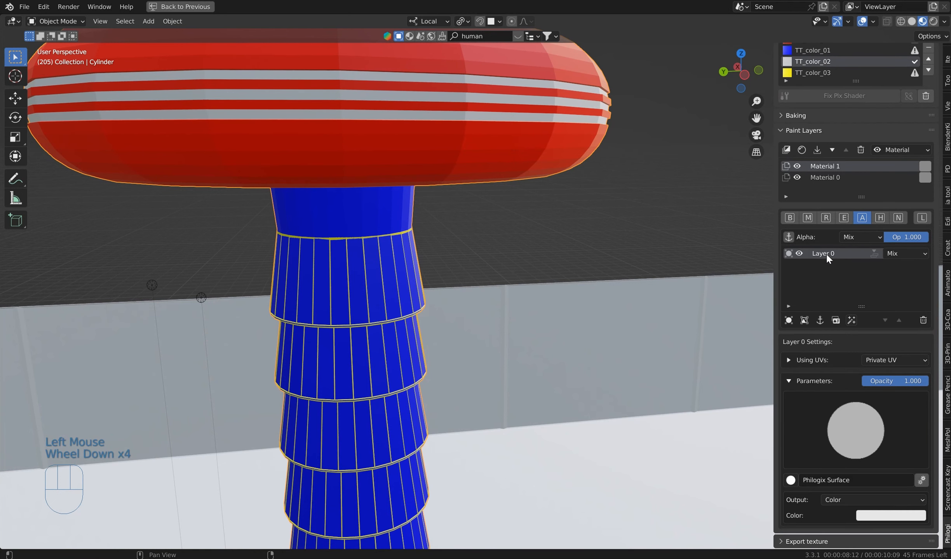
click(791, 480)
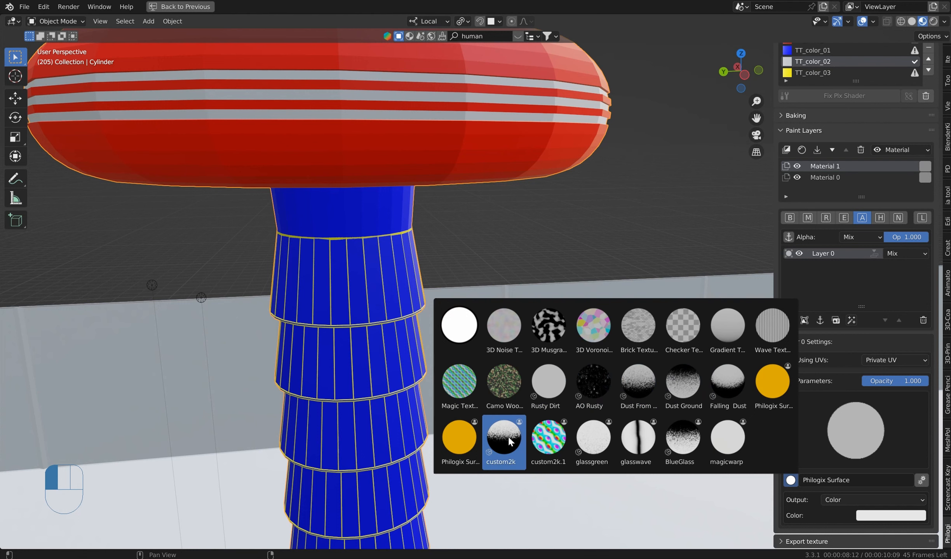
click(629, 382)
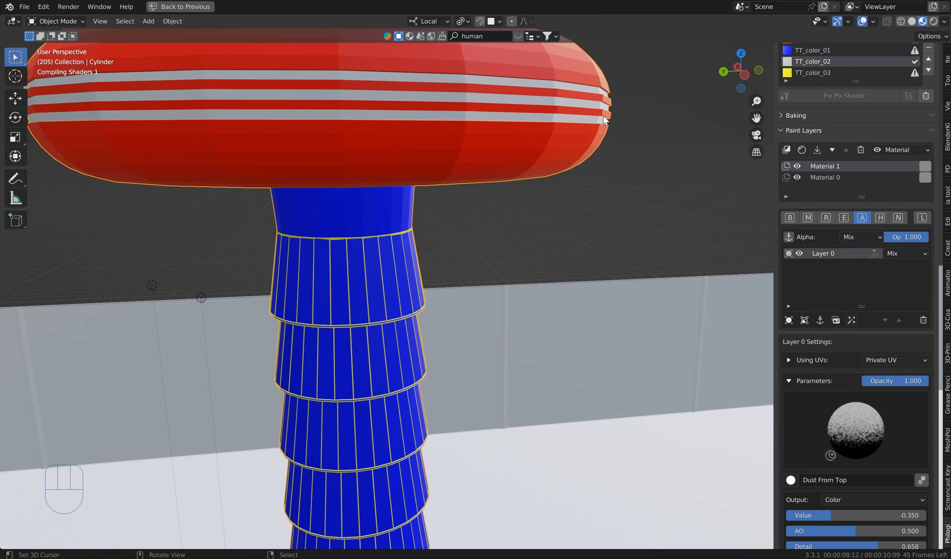
shift+middle_drag(555, 113, 591, 160)
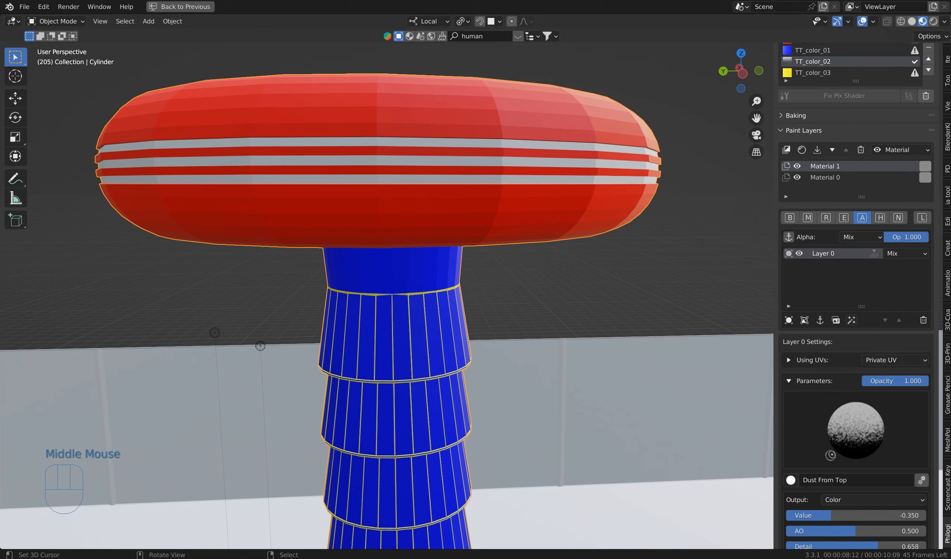
- Switch the dust layer's UV mapping to Box projection and check the texture on the torus stripes
click(789, 360)
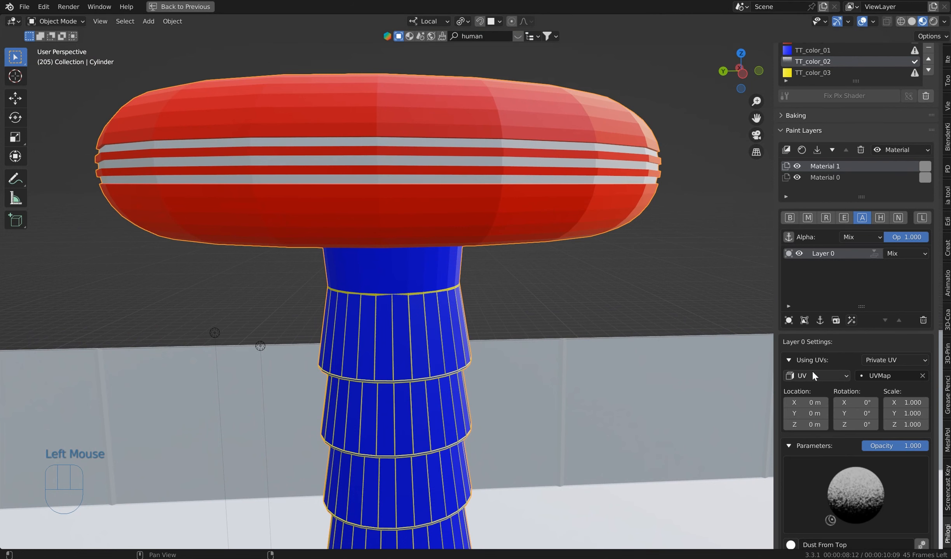
click(812, 374)
click(810, 413)
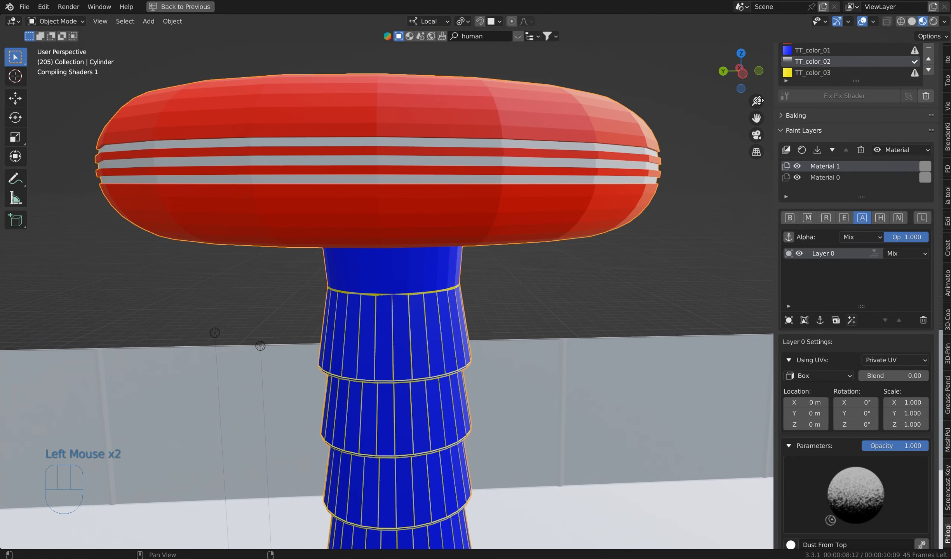
scroll(641, 110, up, 2)
shift+middle_drag(641, 110, 592, 222)
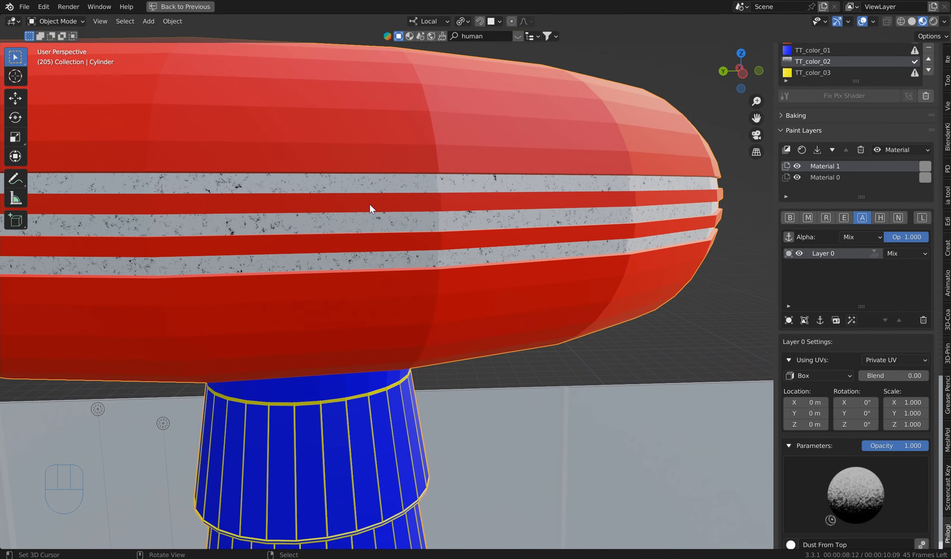
scroll(342, 165, up, 1)
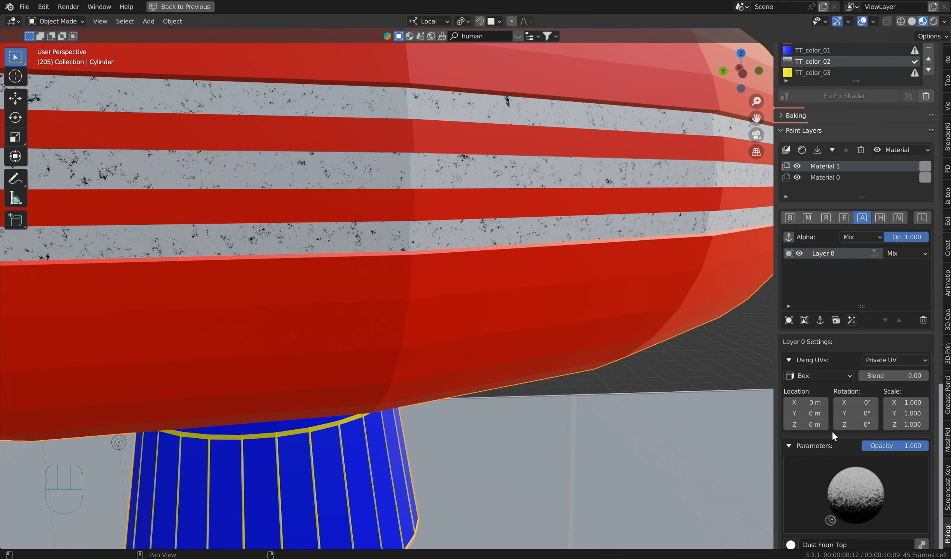
- Restore the full workspace layout and show the material properties of the Cylinder
right_click(731, 441)
key(ctrl+space)
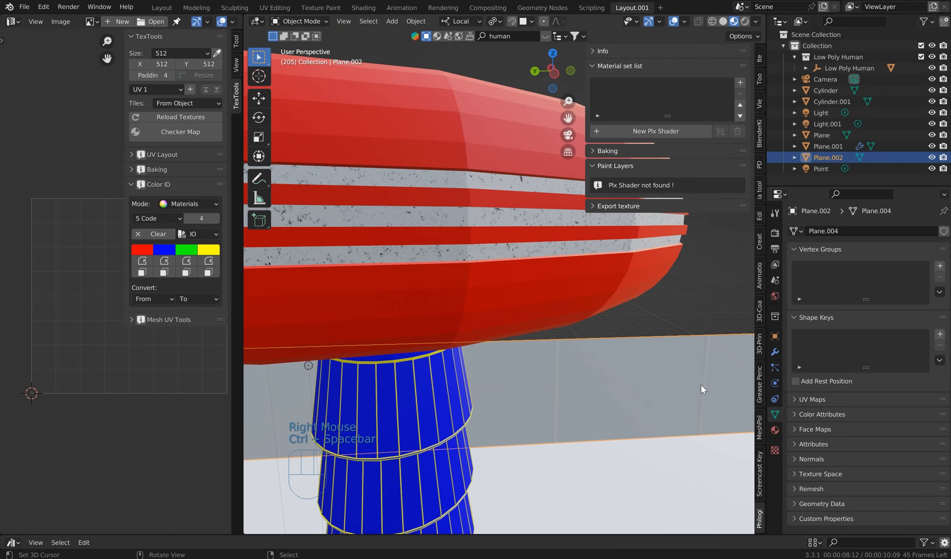
click(775, 430)
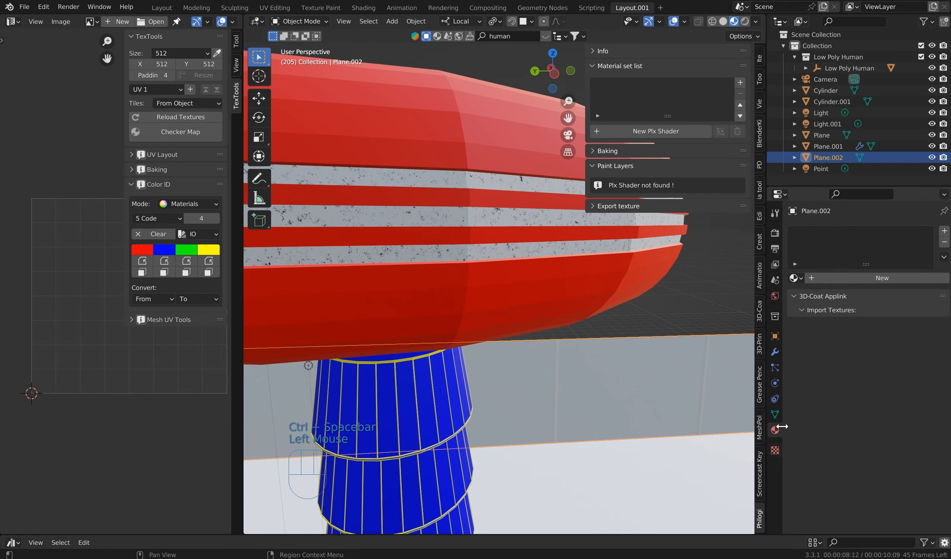
right_click(494, 186)
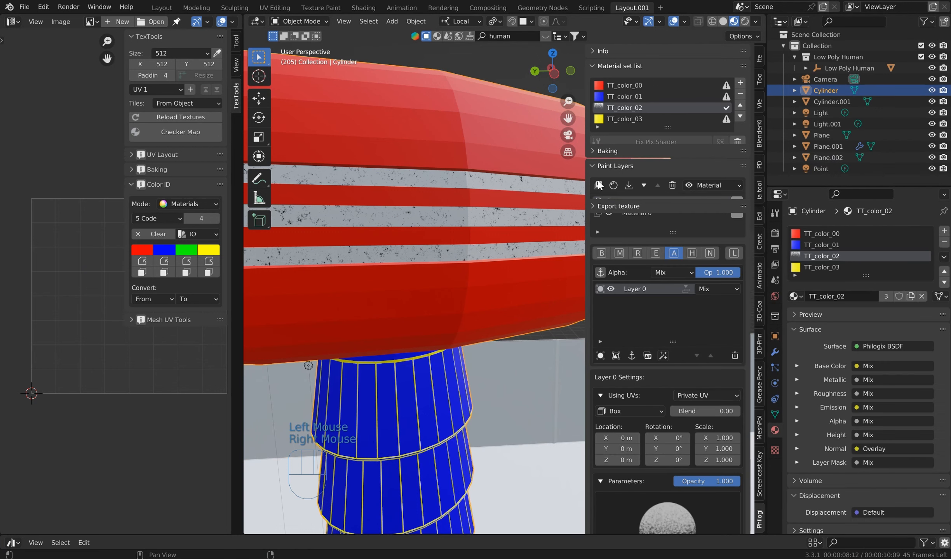
- Set the blend mode in TT_color_02's viewport display settings to Alpha Hashed
scroll(865, 474, down, 2)
scroll(866, 473, down, 2)
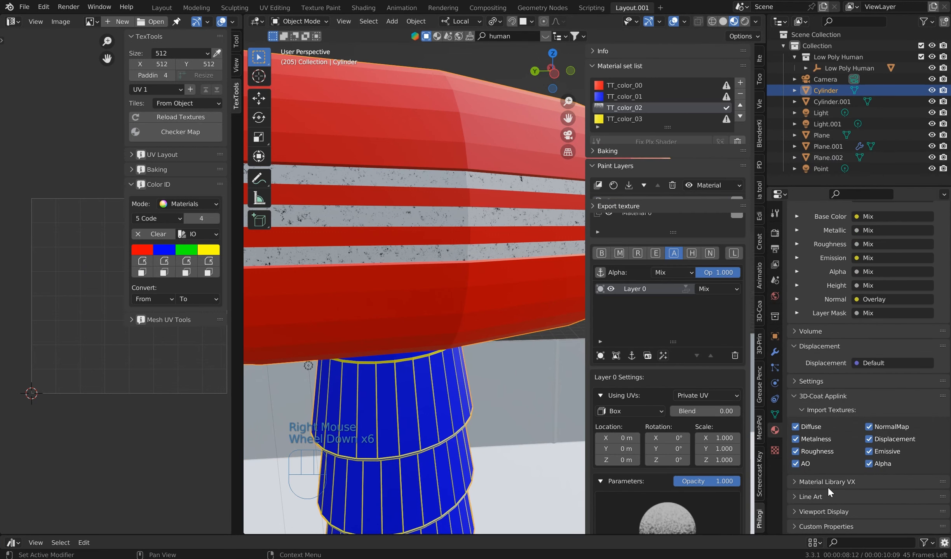
click(792, 512)
scroll(893, 481, down, 4)
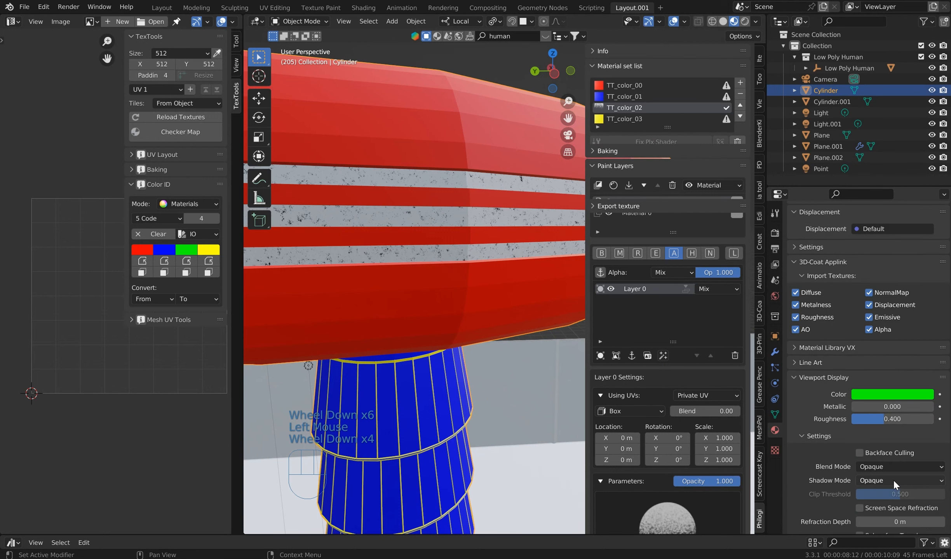
click(892, 466)
click(898, 507)
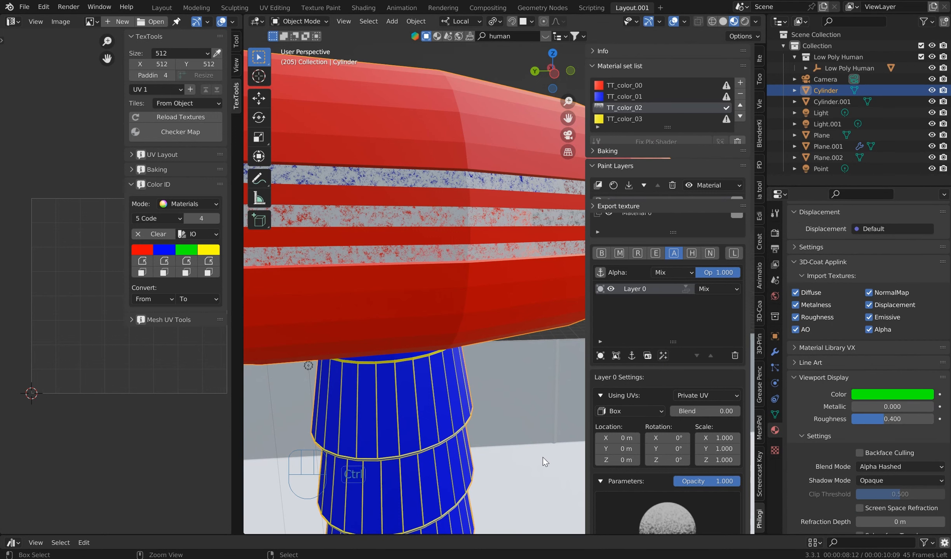
- Maximize the 3D viewport again and set the Dust From Top layer's Value to -0.716
key(ctrl+space)
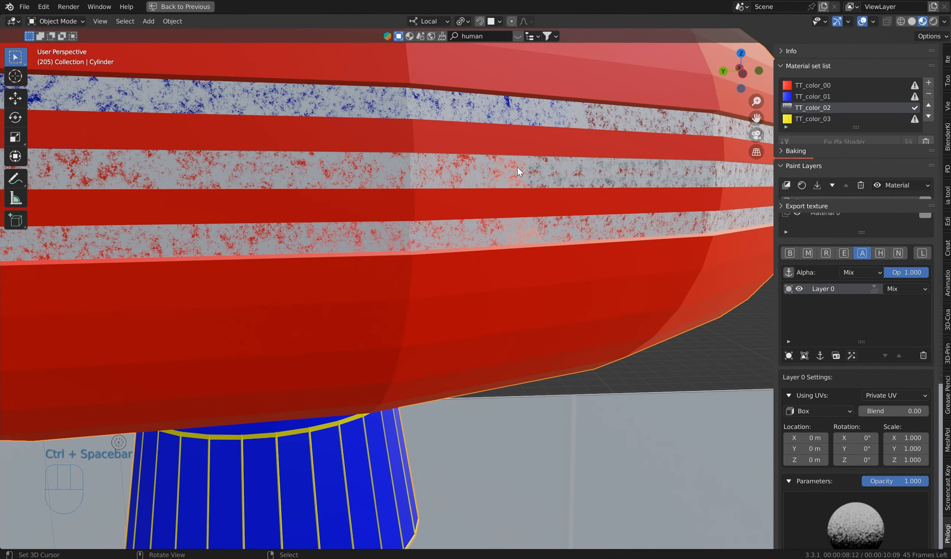
scroll(465, 184, down, 2)
middle_drag(465, 185, 465, 183)
scroll(463, 176, up, 2)
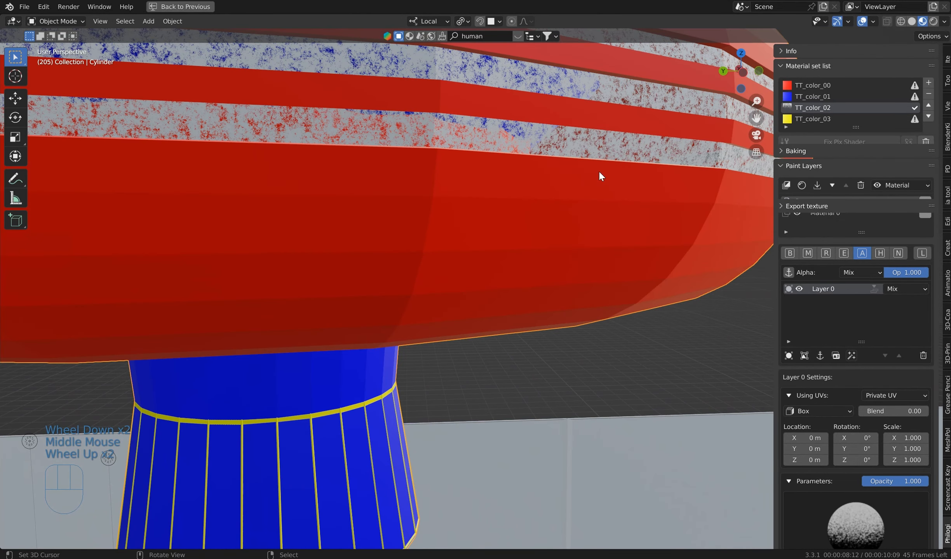
drag(913, 271, 913, 271)
scroll(872, 463, down, 3)
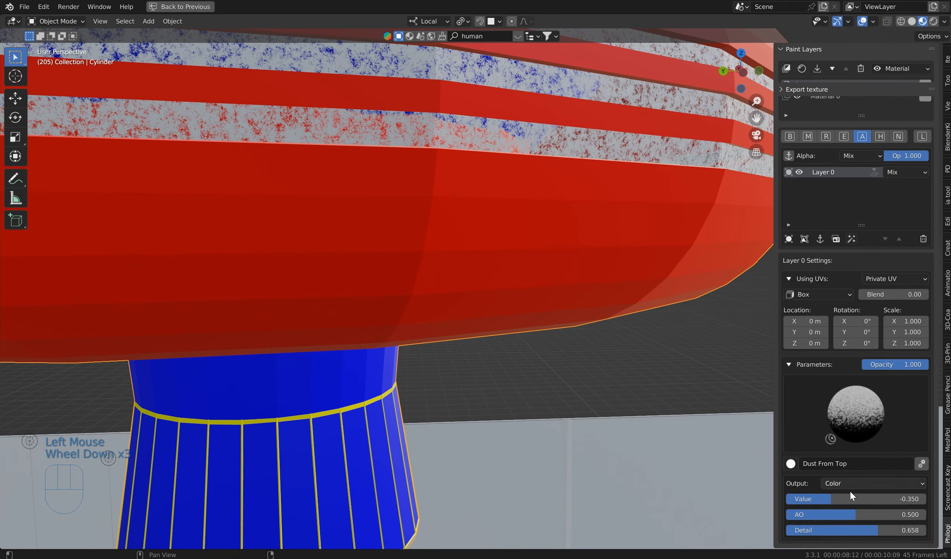
drag(850, 498, 806, 498)
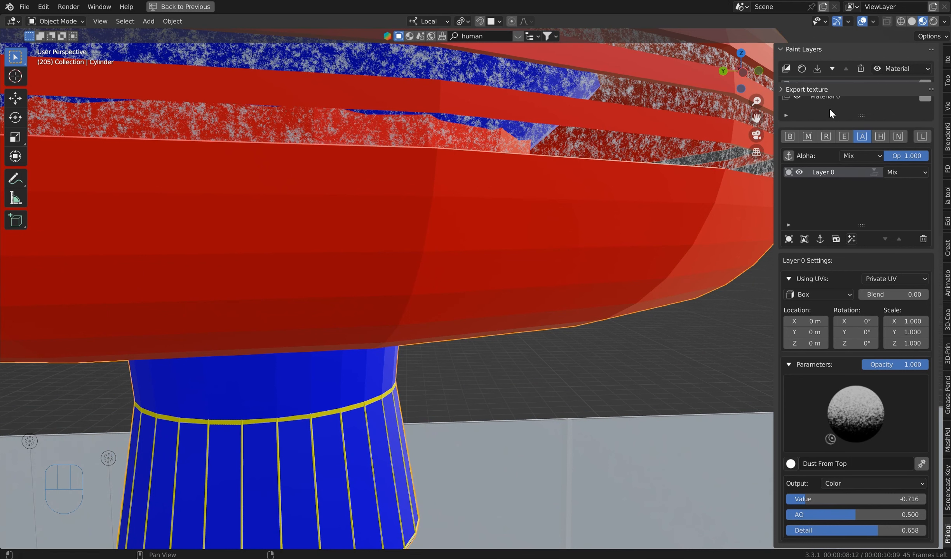
- Add a third paint material layer to TT_color_02 and put a surface layer in its Base Color channel
scroll(839, 114, up, 3)
click(790, 182)
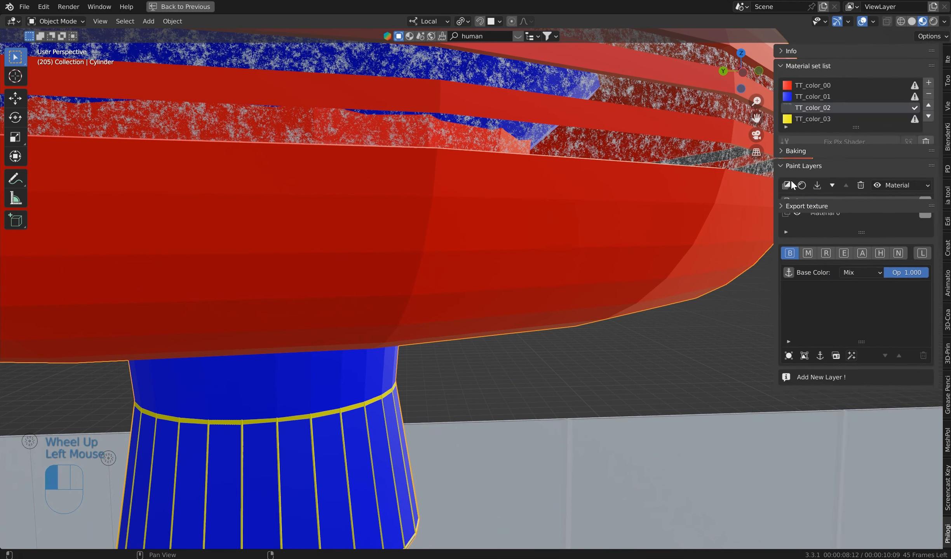
scroll(807, 104, up, 1)
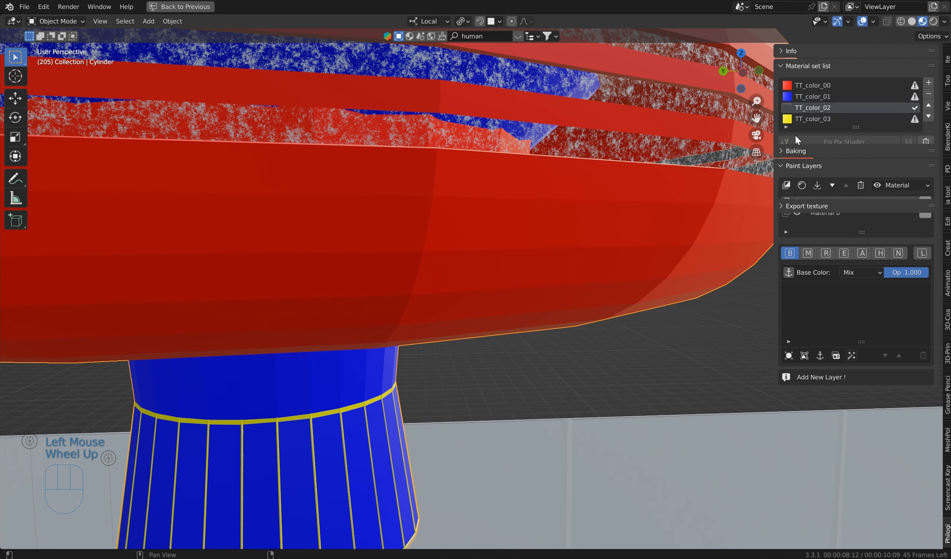
click(786, 186)
scroll(842, 313, down, 3)
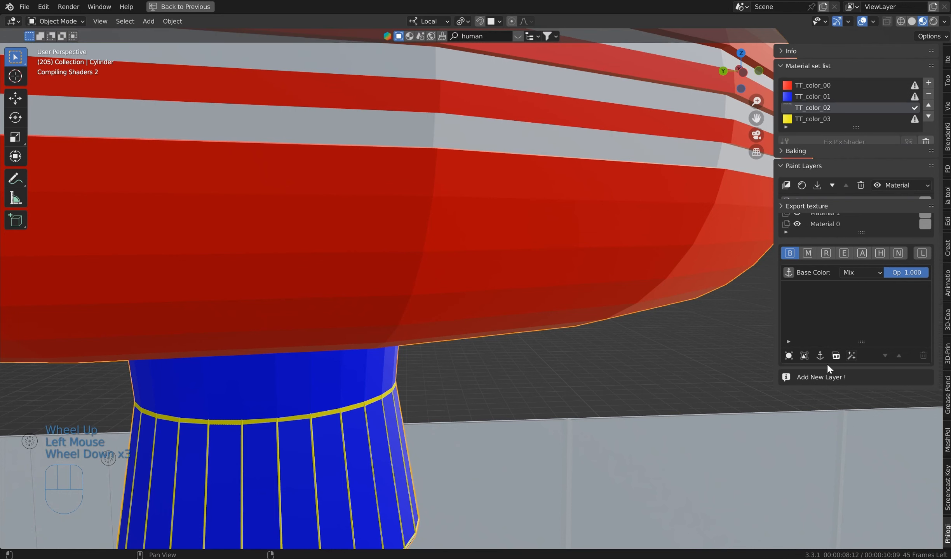
click(788, 356)
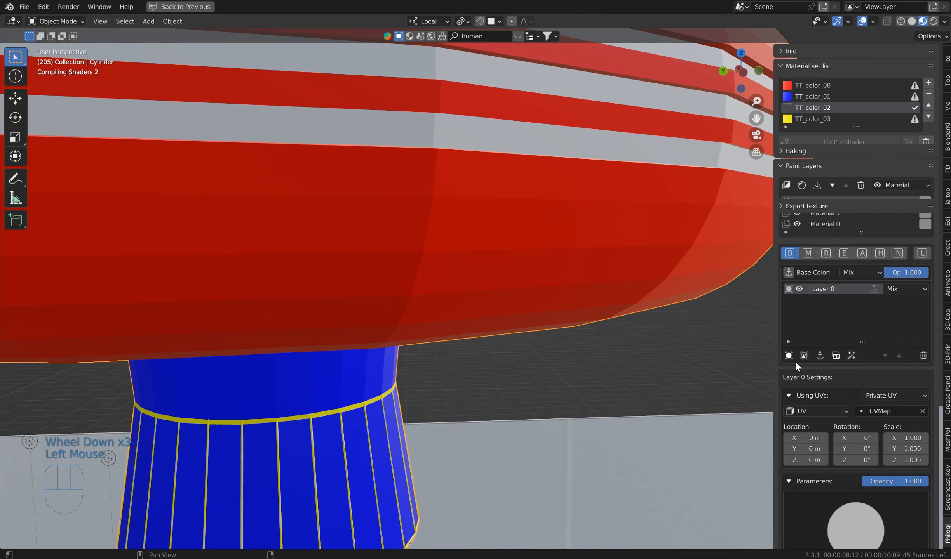
- Color the new Base Color layer orange with hue 0.048, saturation 0.999 and value 0.800
scroll(850, 407, down, 2)
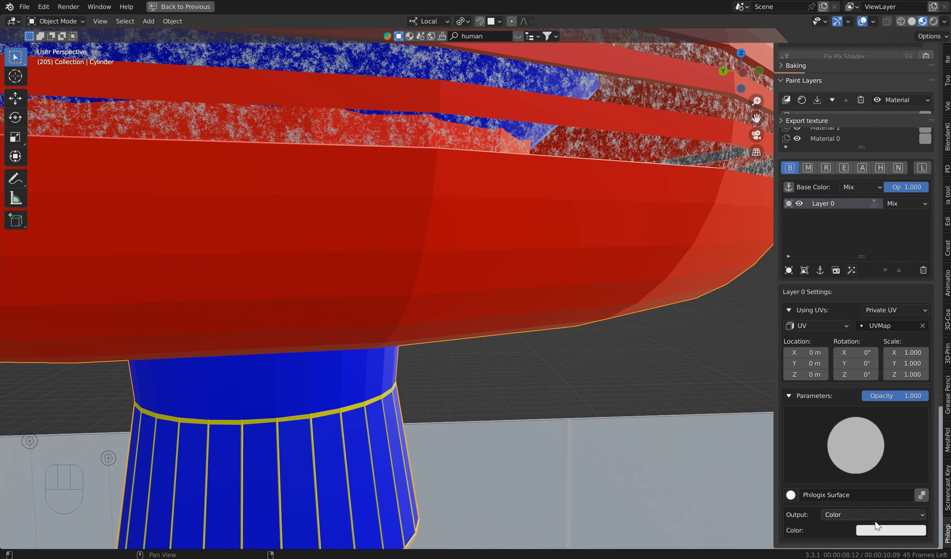
click(879, 531)
drag(864, 415, 842, 444)
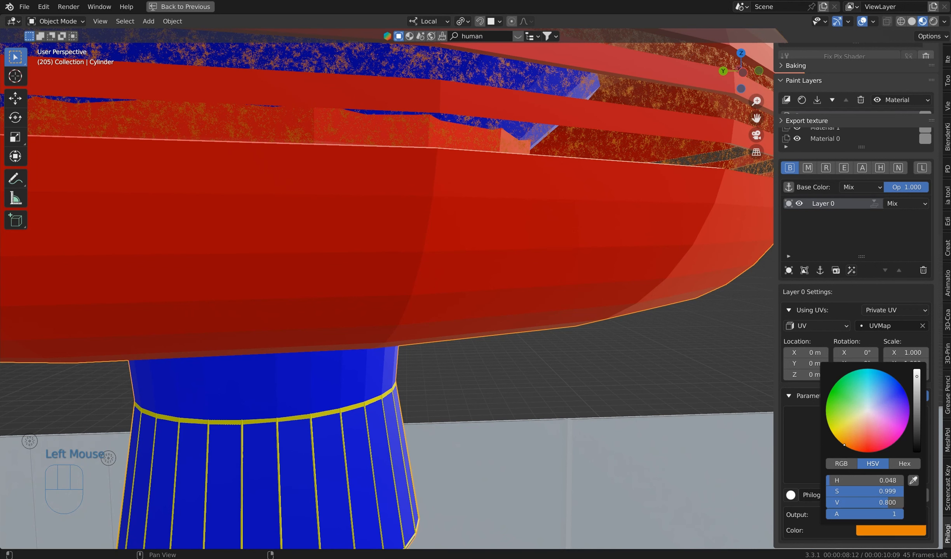
scroll(826, 202, up, 3)
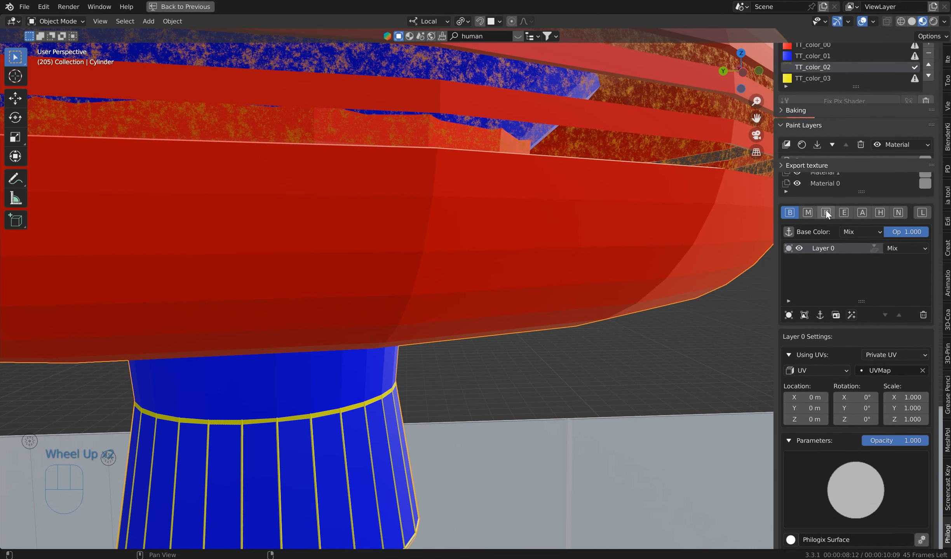
- Set TT_color_02's Dust From Top alpha layer to Value -0.361, AO 0.603, Detail 0.104 and opacity 0.403, checking the reference photo
click(862, 230)
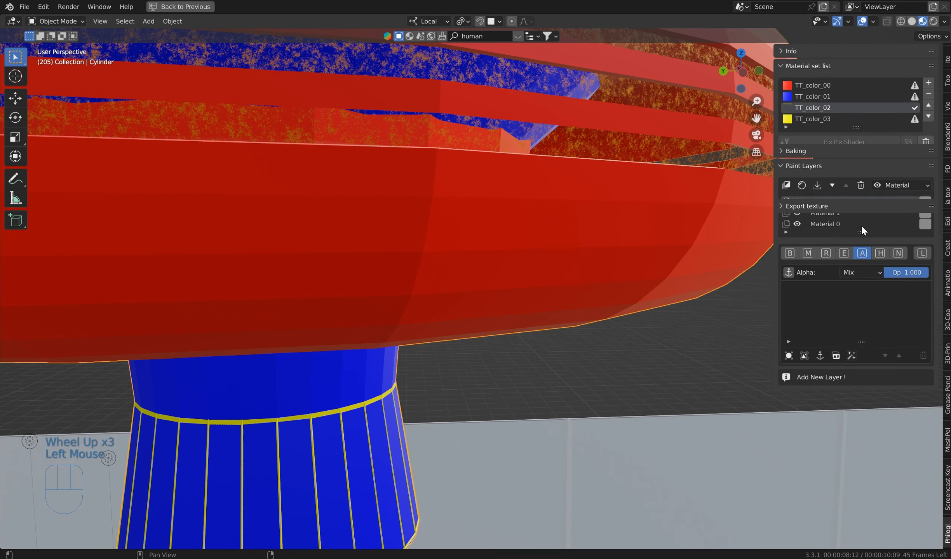
click(835, 214)
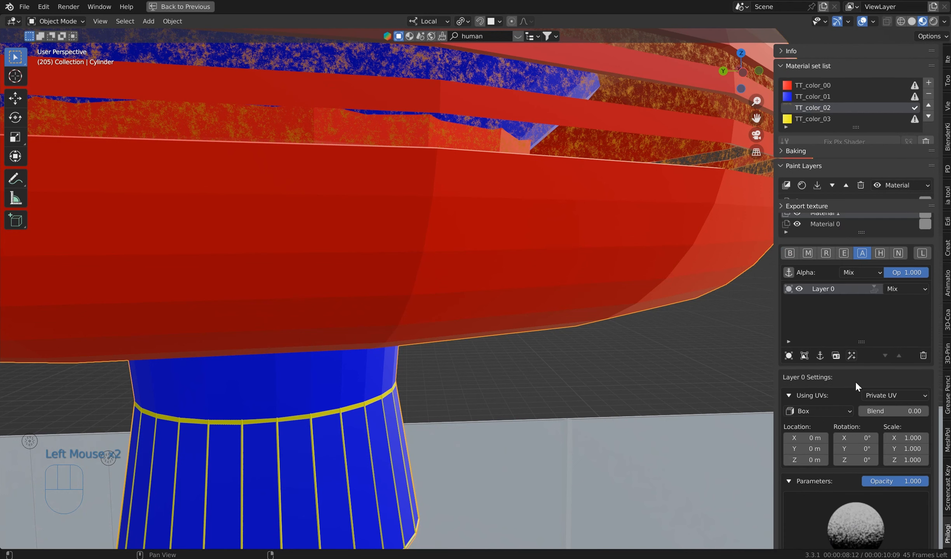
scroll(850, 384, down, 2)
scroll(888, 465, down, 2)
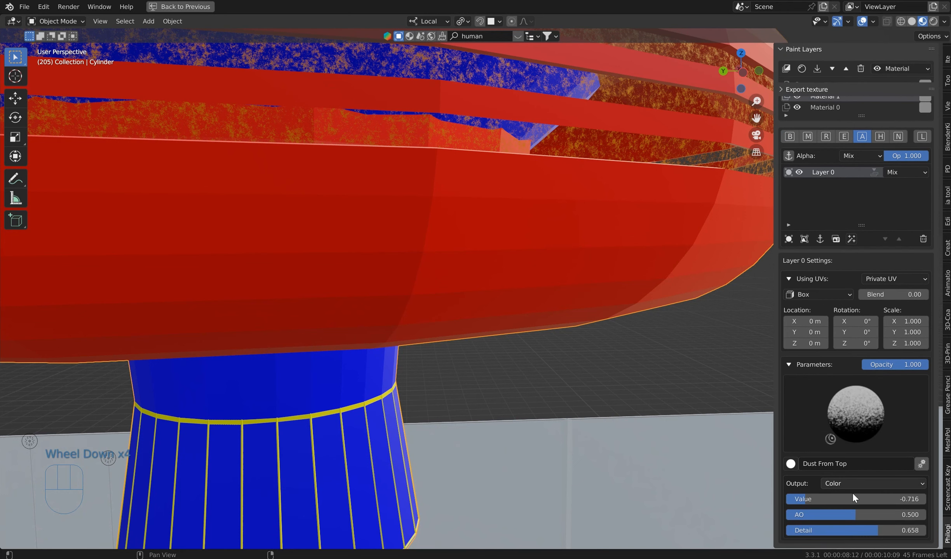
mouse_move(826, 516)
mouse_down()
mouse_move(854, 515)
mouse_move(851, 531)
mouse_move(800, 530)
mouse_move(828, 531)
mouse_move(801, 530)
mouse_move(830, 499)
mouse_up()
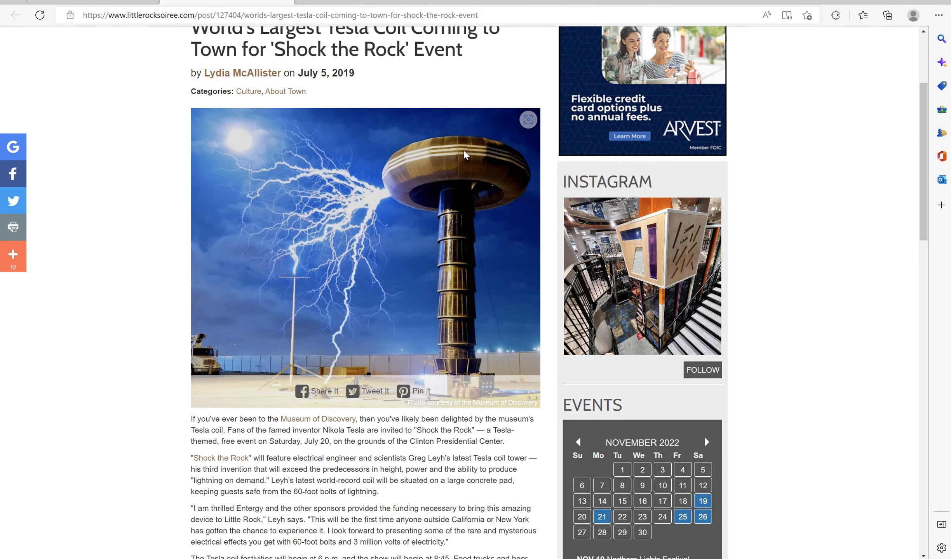
scroll(465, 155, up, 2)
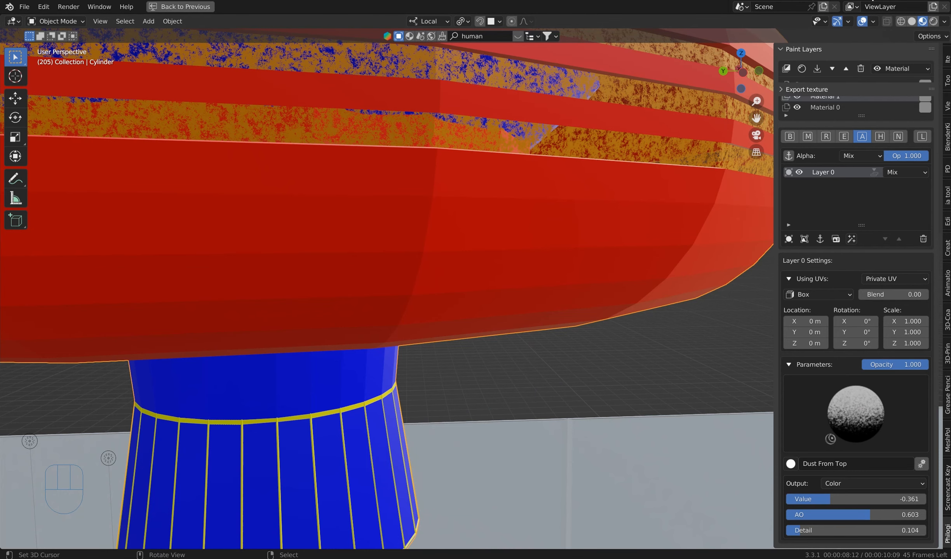
drag(909, 365, 895, 365)
scroll(584, 152, down, 2)
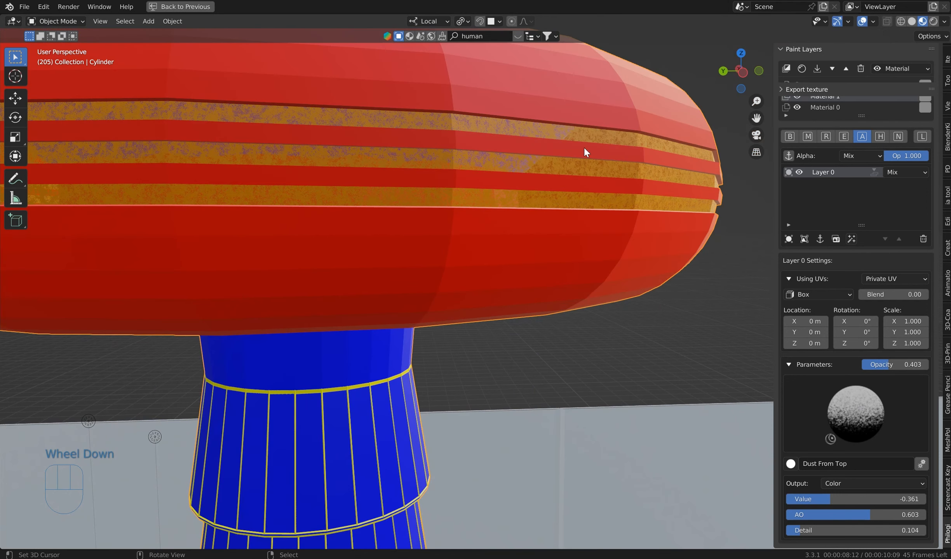
scroll(295, 218, down, 1)
middle_drag(310, 216, 338, 284)
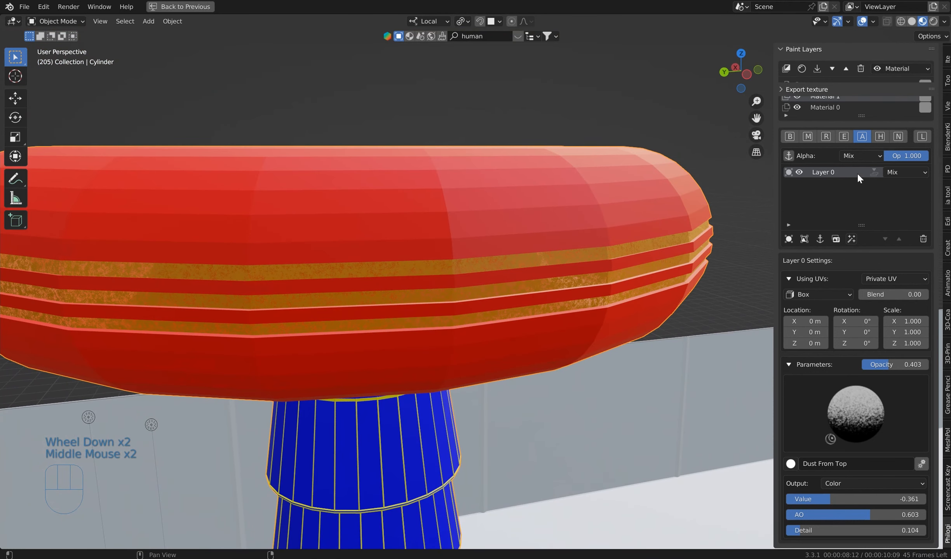
- Check the Tesla coil reference photo in the browser and create a new Plx shader for TT_color_00 in Blender
scroll(857, 172, up, 5)
click(828, 86)
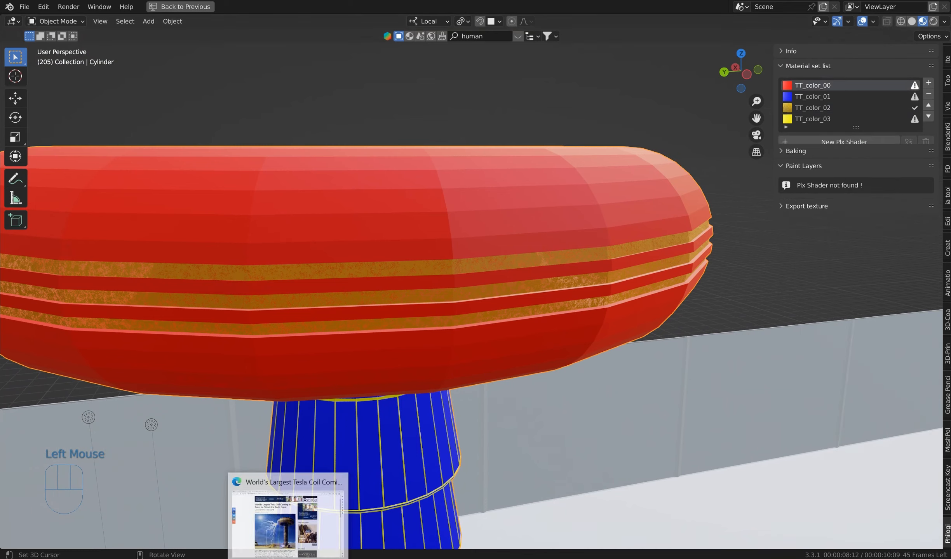
click(285, 523)
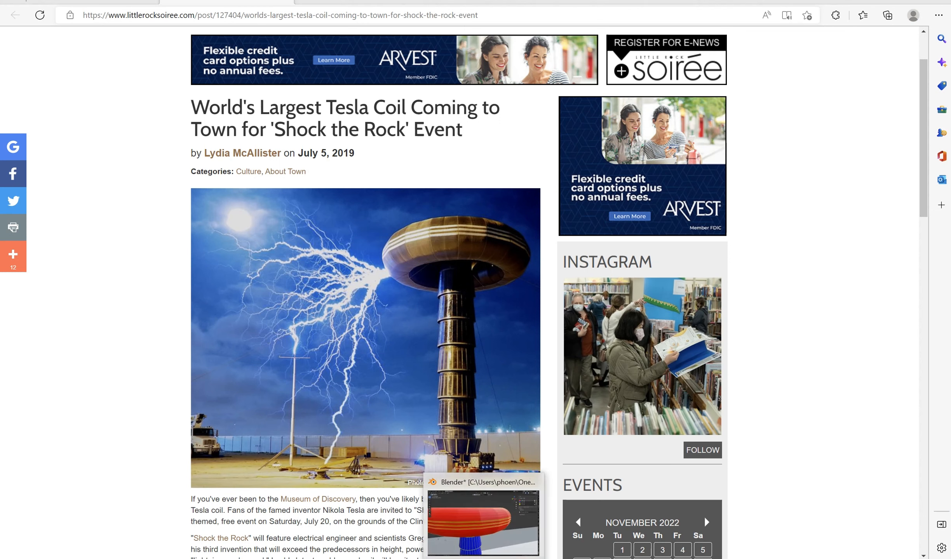
click(523, 508)
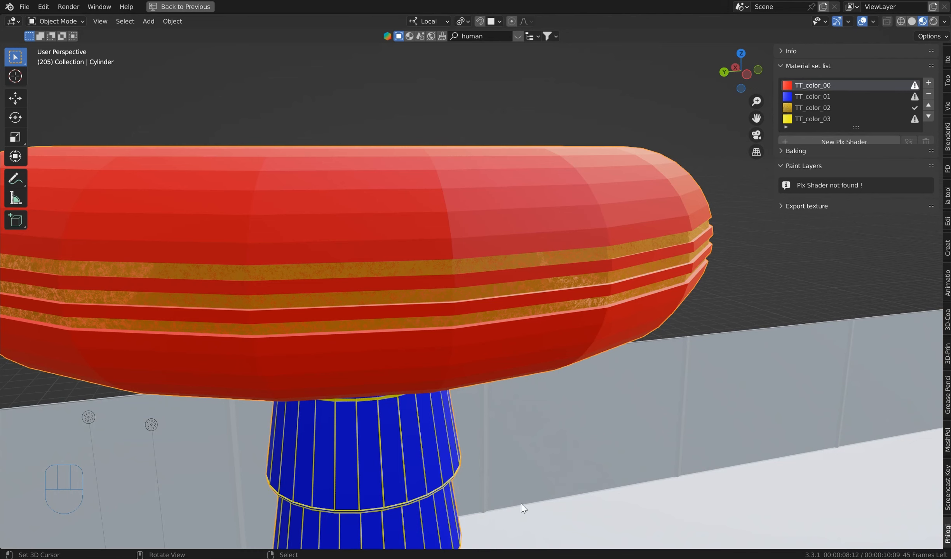
click(837, 141)
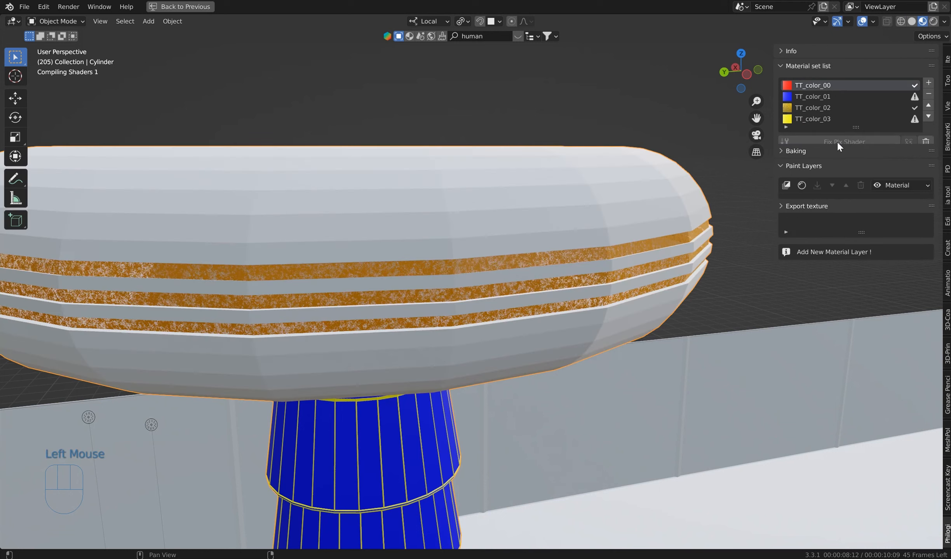
- Bake the texture maps for TT_color_00 at size 1024 with a 16 px margin
click(783, 165)
click(781, 153)
click(861, 184)
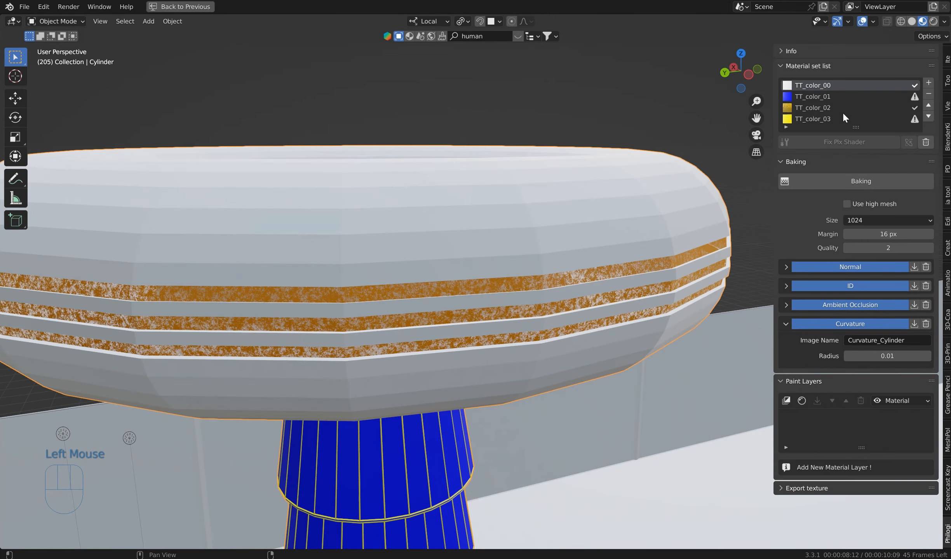
click(782, 162)
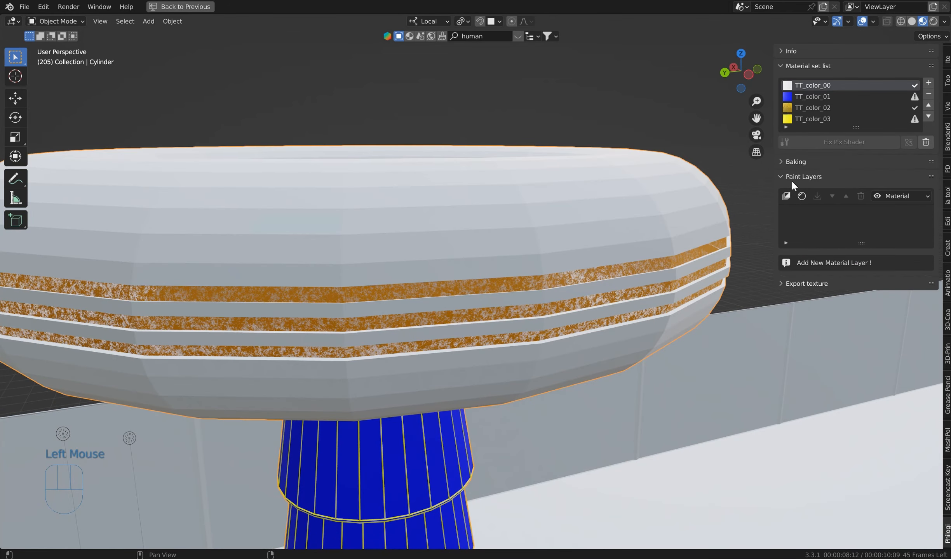
- Add a paint material layer to TT_color_00 and give it the Brass Pure preset
click(802, 194)
scroll(836, 419, down, 4)
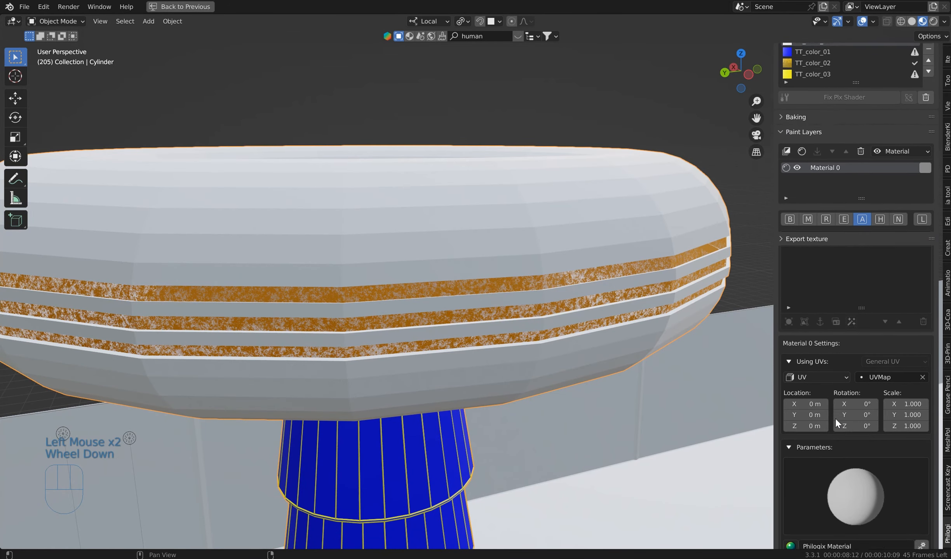
click(790, 532)
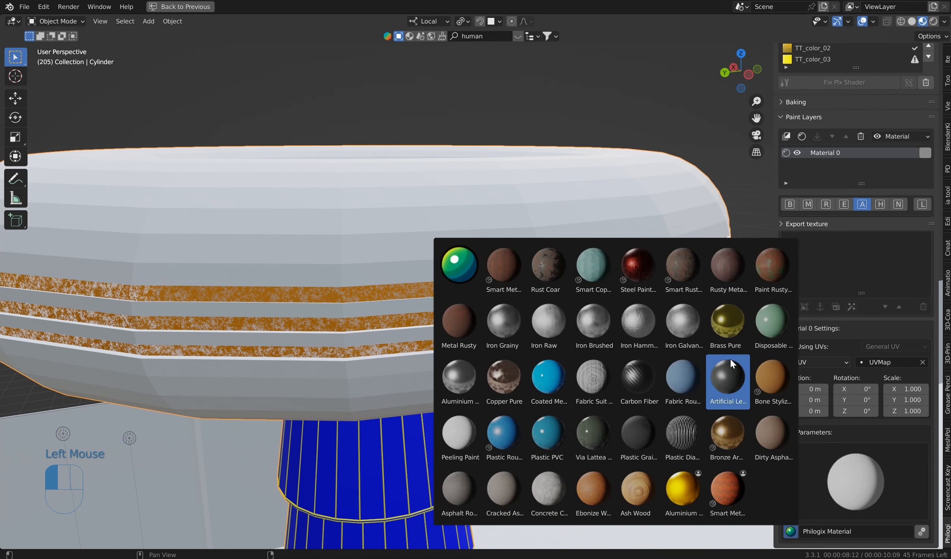
click(735, 322)
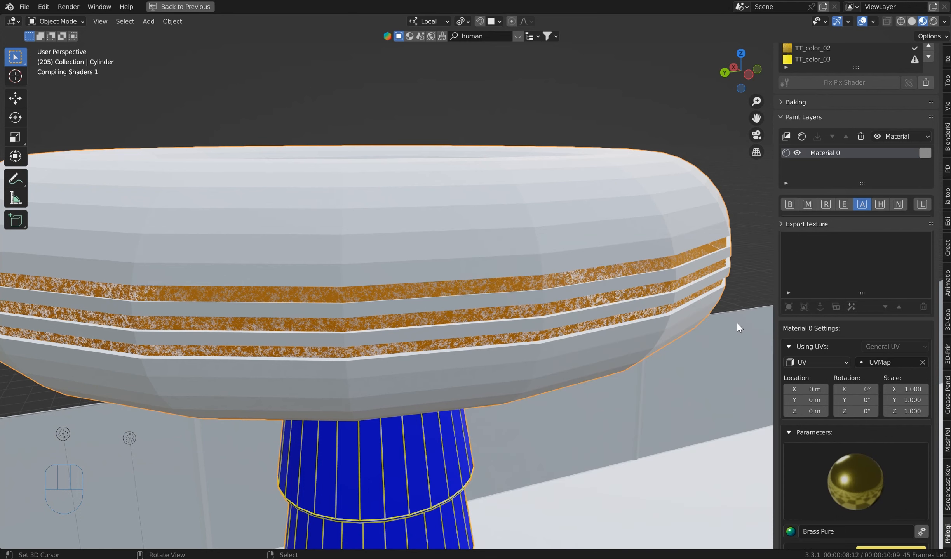
scroll(812, 498, down, 2)
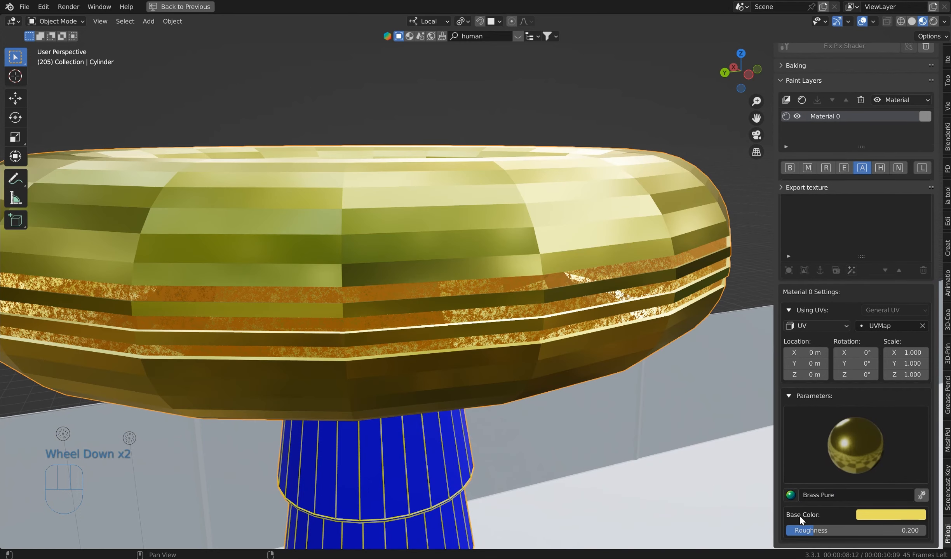
- Replace the layer's preset with Steel Painted Scratch and map it with Box projection
click(790, 495)
click(643, 235)
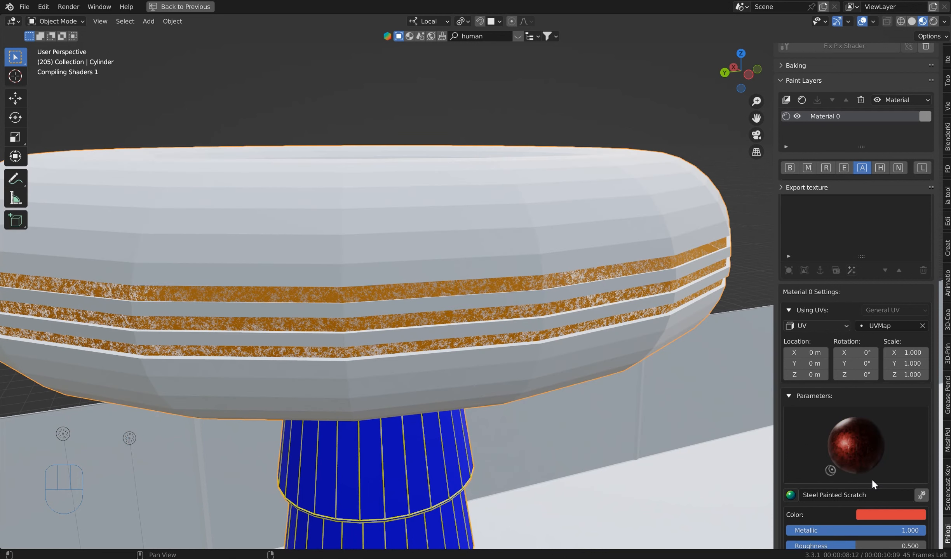
scroll(873, 478, down, 3)
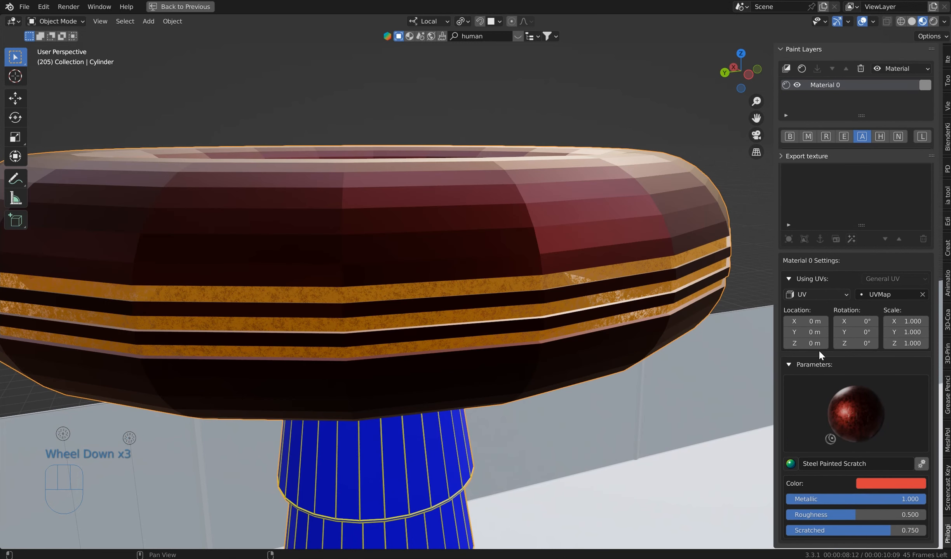
click(817, 295)
click(812, 332)
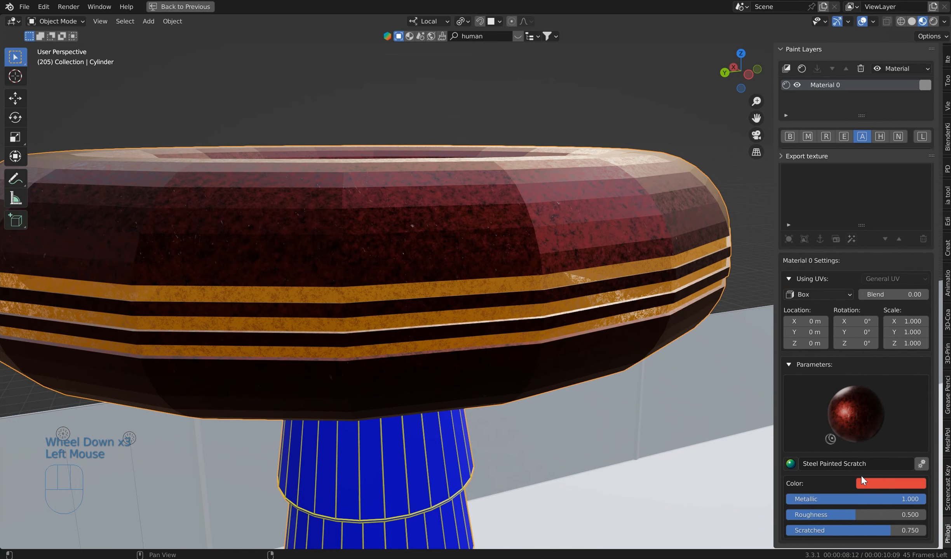
- Color the Steel Painted Scratch material yellow with Metallic 0.955, Roughness 0.341 and Scratched 0.925
click(885, 483)
drag(868, 392, 837, 384)
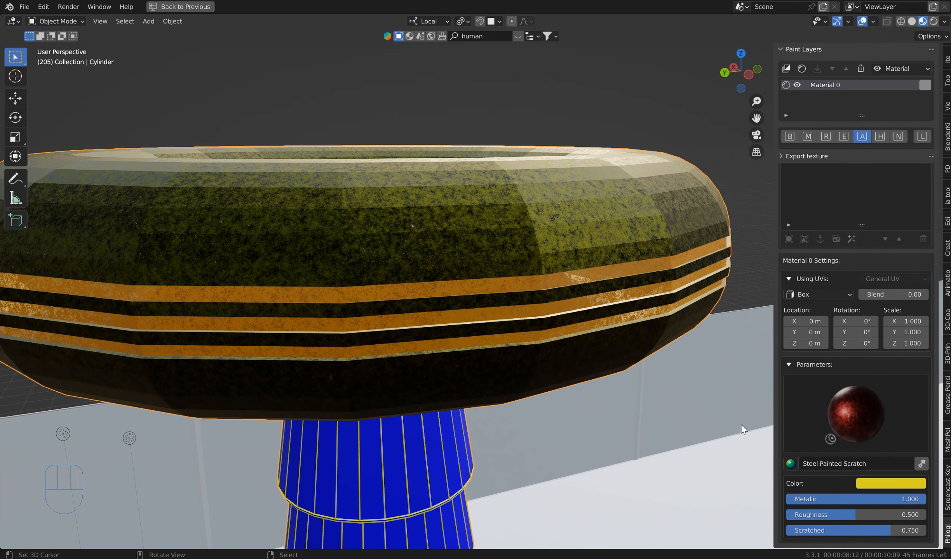
mouse_move(838, 501)
mouse_down()
mouse_move(817, 500)
mouse_move(920, 500)
mouse_up()
mouse_move(856, 515)
mouse_down()
mouse_move(818, 515)
mouse_move(833, 515)
mouse_up()
mouse_move(890, 531)
mouse_down()
mouse_move(865, 531)
mouse_move(916, 530)
mouse_up()
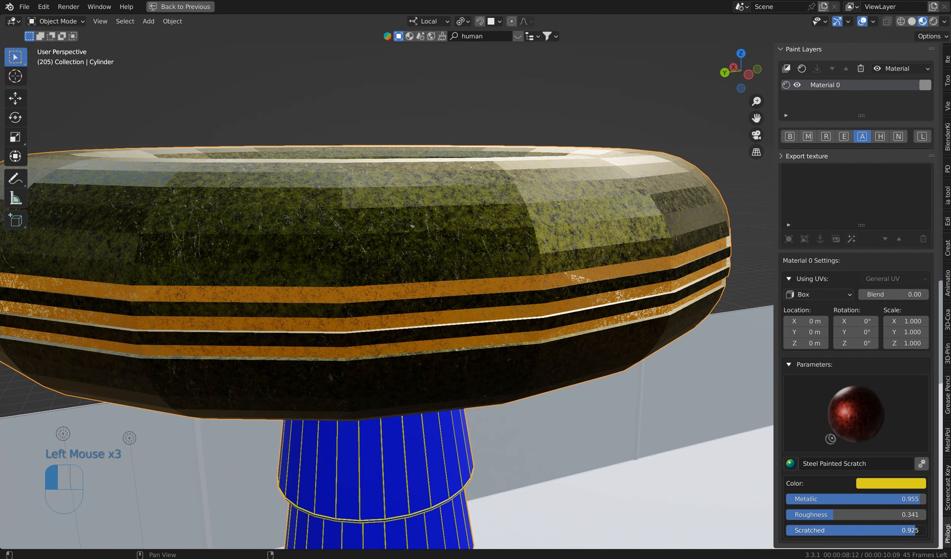
- Shade the tower smooth and enable Auto Smooth at 30° in its normals settings
middle_drag(468, 229, 493, 223)
scroll(480, 304, down, 2)
key(q)
click(466, 322)
scroll(488, 312, up, 1)
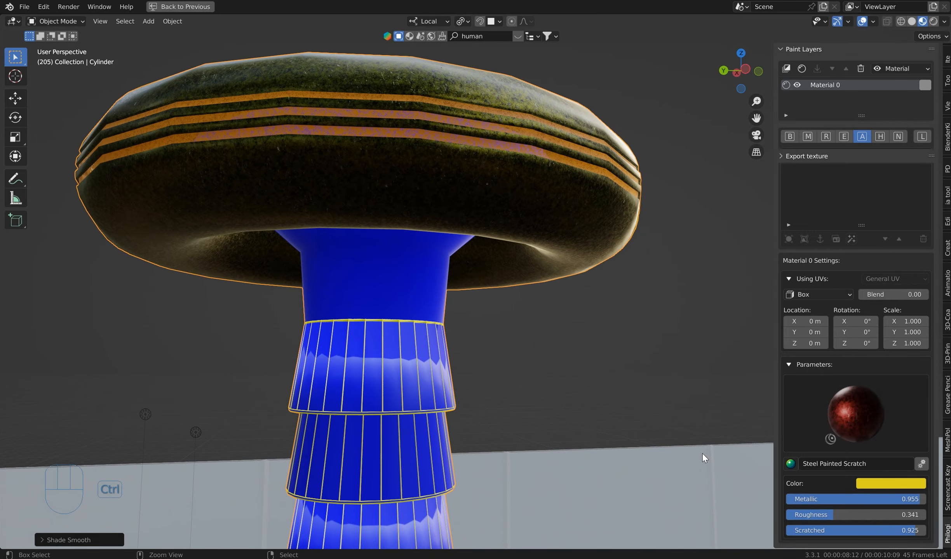
key(ctrl+space)
click(774, 414)
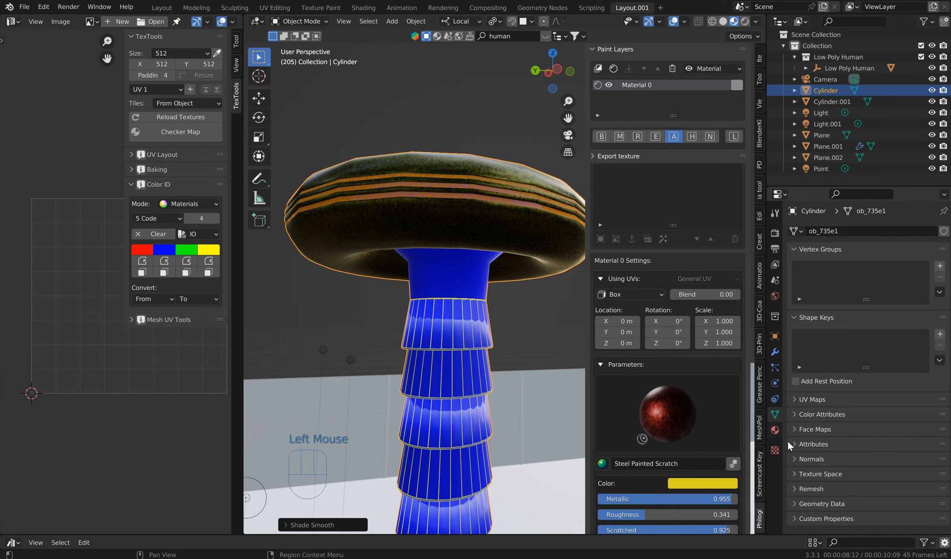
click(793, 458)
click(855, 476)
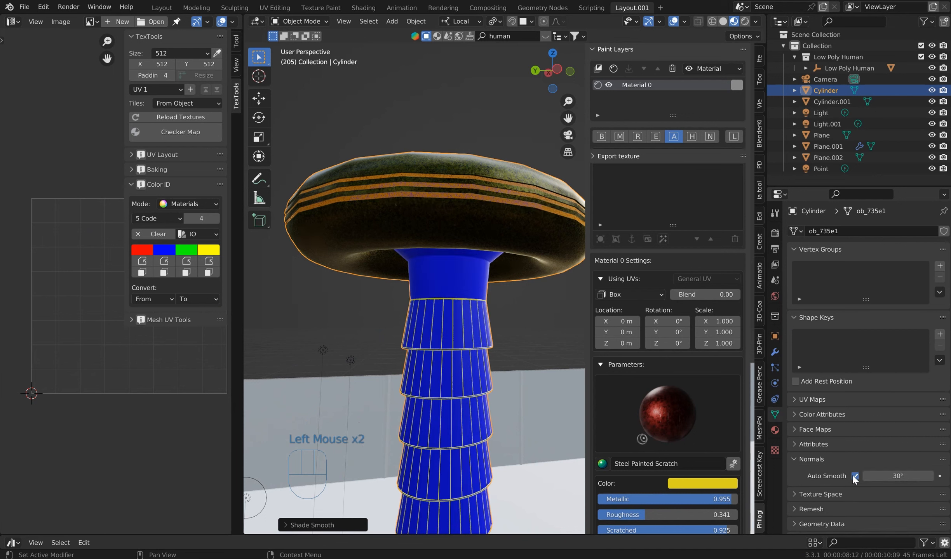
middle_drag(538, 284, 525, 329)
scroll(525, 331, up, 2)
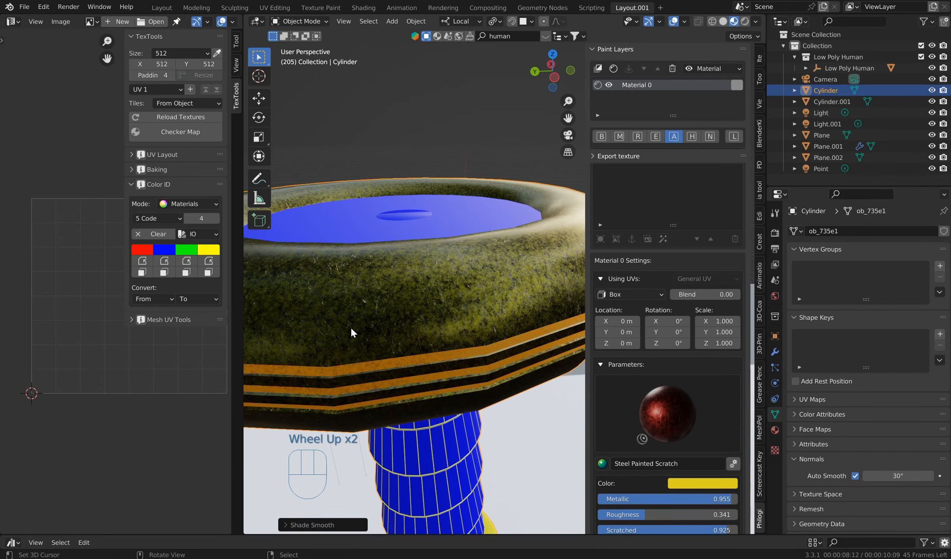
- Maximize the 3D viewport again and brighten the Steel Painted Scratch color to a lighter yellow with value 1.000
key(ctrl+space)
scroll(388, 327, down, 1)
middle_drag(407, 328, 444, 314)
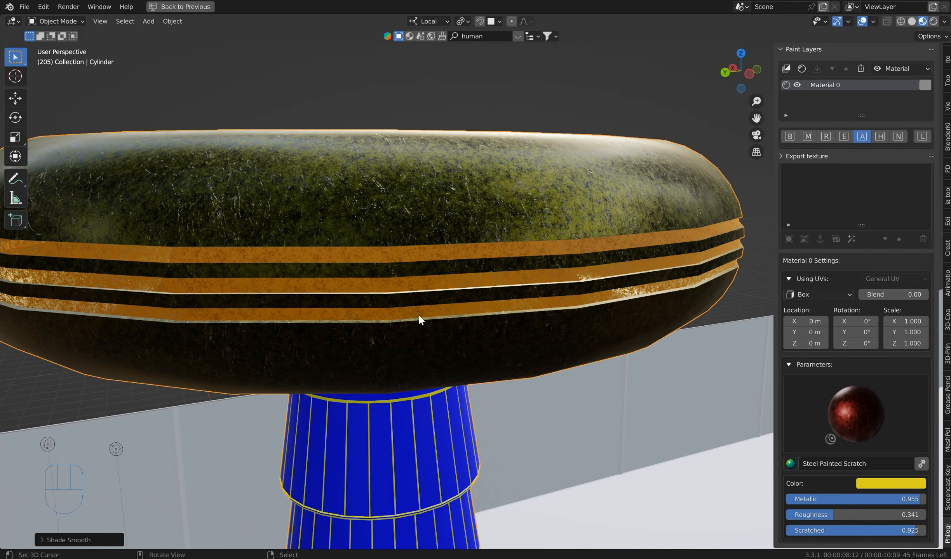
middle_drag(493, 322, 754, 442)
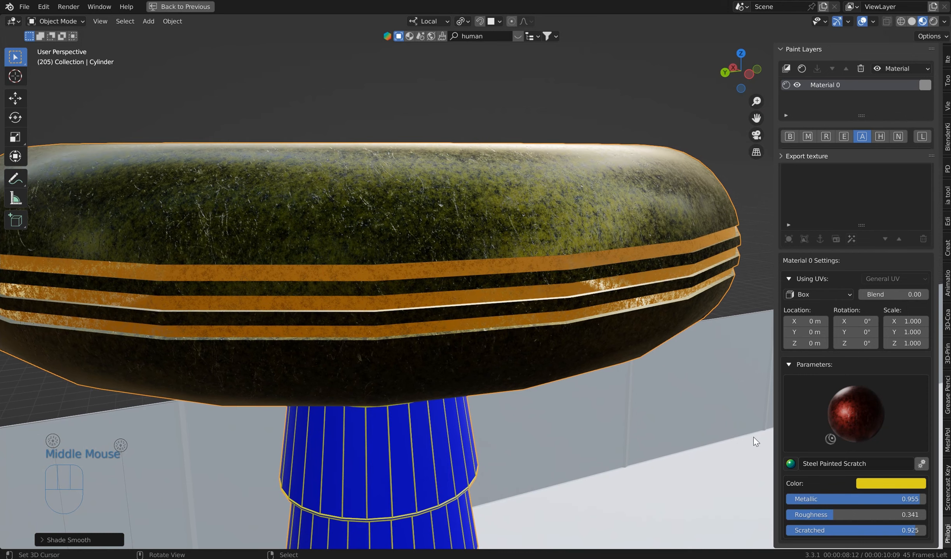
click(903, 483)
drag(917, 333, 917, 330)
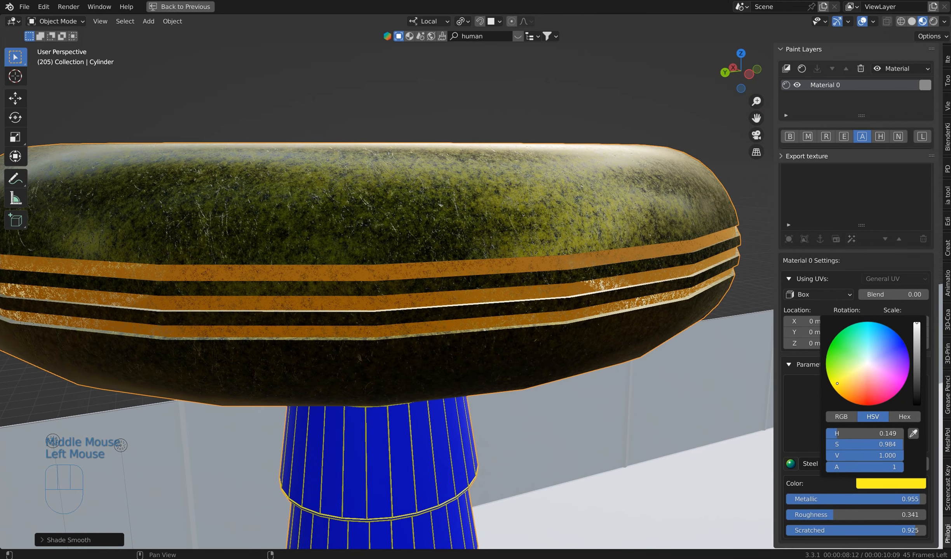
mouse_move(851, 387)
mouse_down()
mouse_move(857, 372)
mouse_move(834, 379)
mouse_up()
- Examine the torus's scratched finish and the column, comparing them with the Tesla coil reference photo in the browser
scroll(583, 284, down, 4)
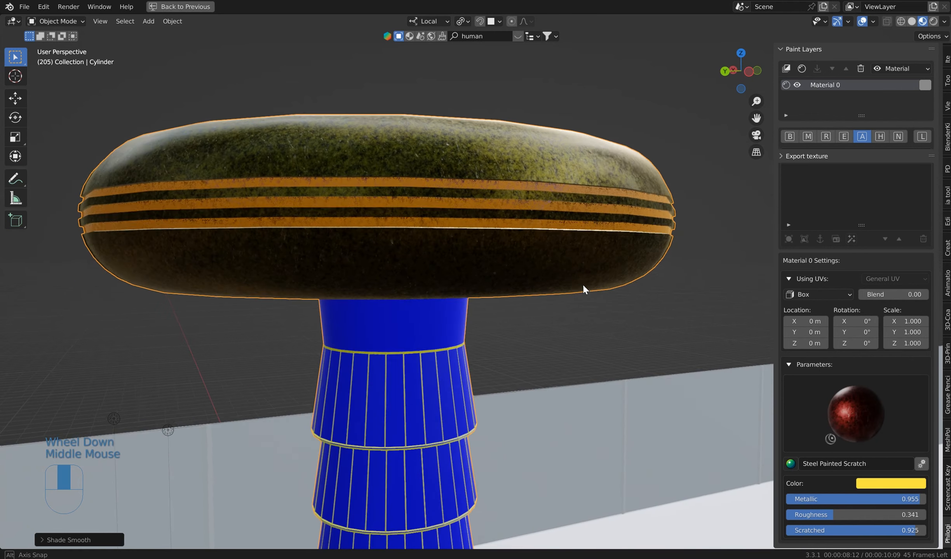
scroll(642, 170, up, 2)
middle_drag(640, 173, 635, 188)
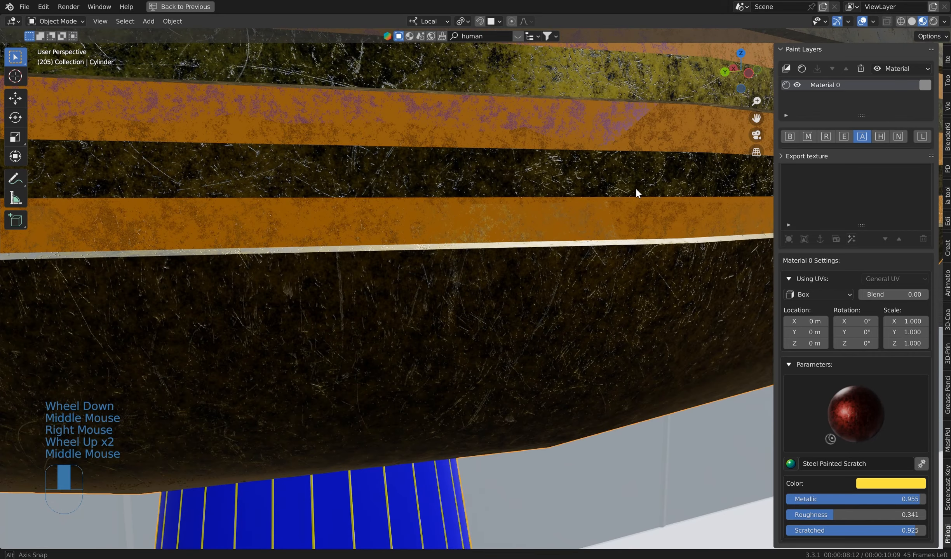
scroll(630, 194, down, 2)
key(alt+Tab)
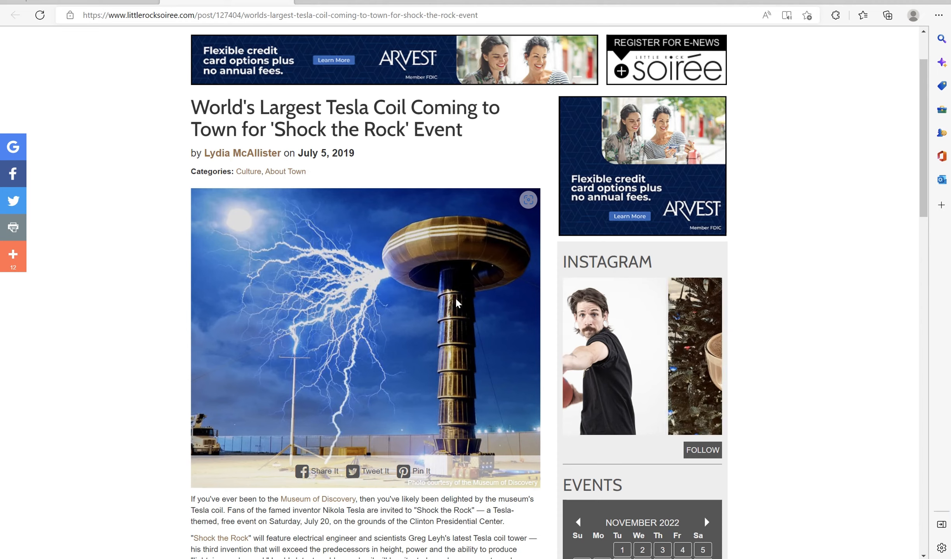
key(alt+Tab)
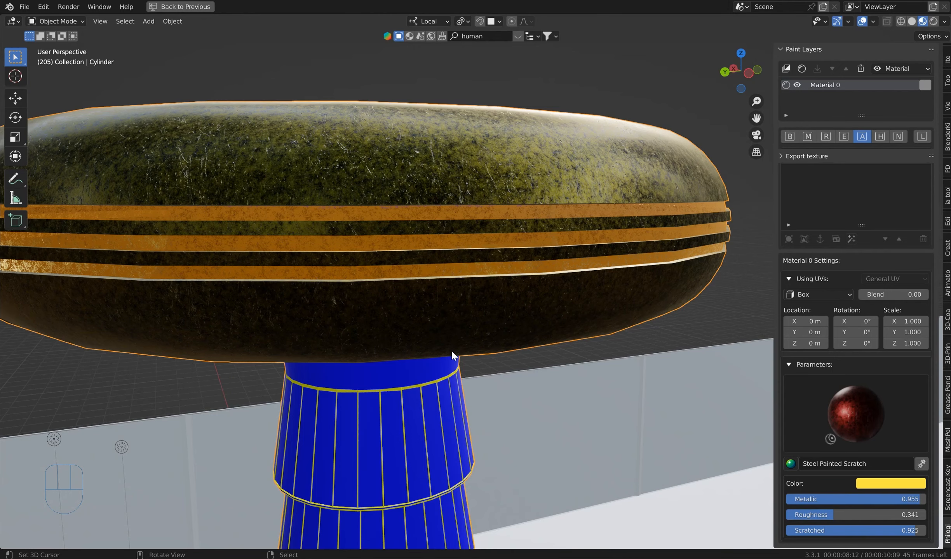
scroll(453, 354, down, 1)
scroll(405, 392, down, 1)
middle_drag(404, 392, 426, 361)
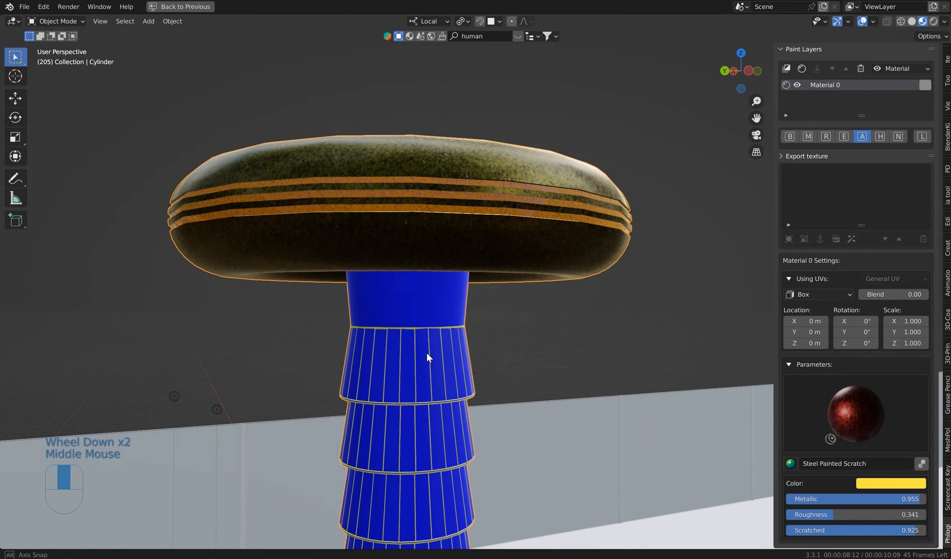
key(alt+Tab)
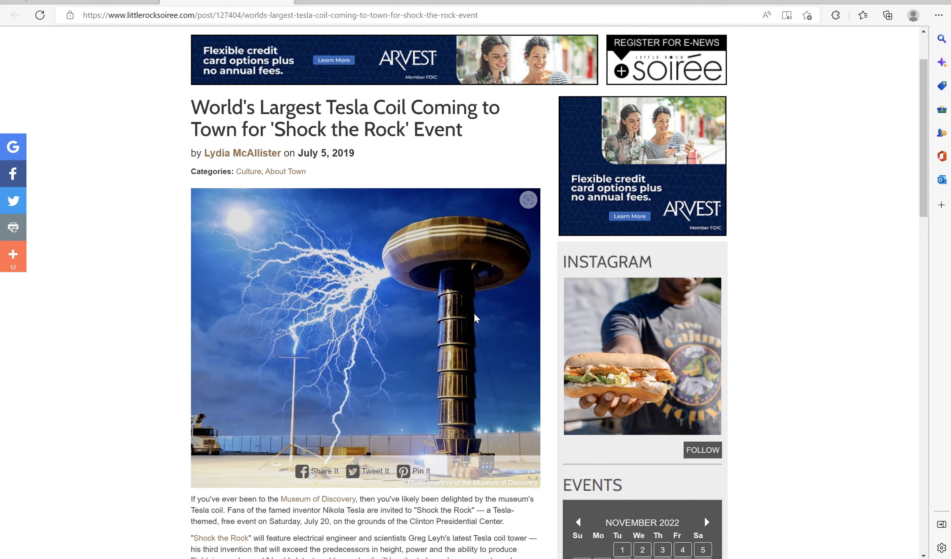
- Switch back to Blender, create a new Plx shader for the TT_color_01 material and bake its maps
scroll(471, 309, up, 2)
scroll(475, 312, down, 3)
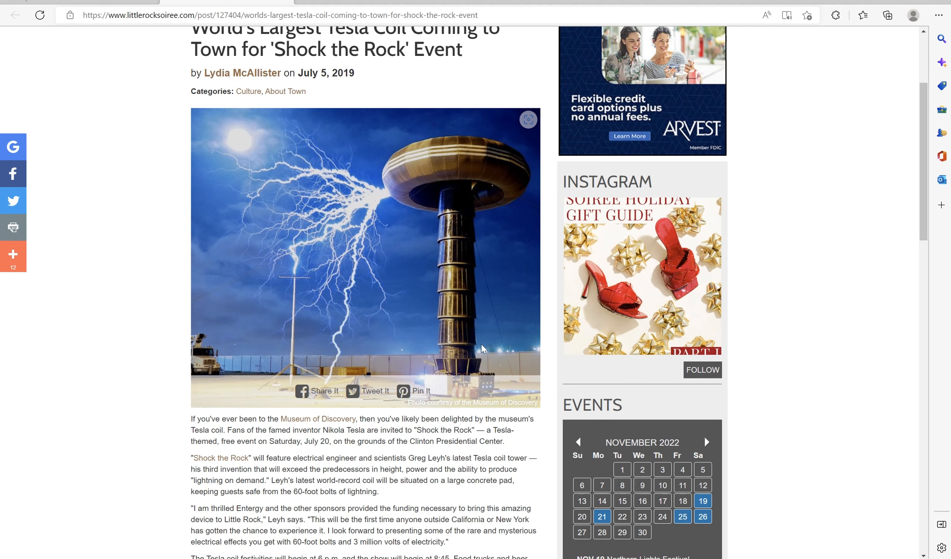
key(alt+Tab)
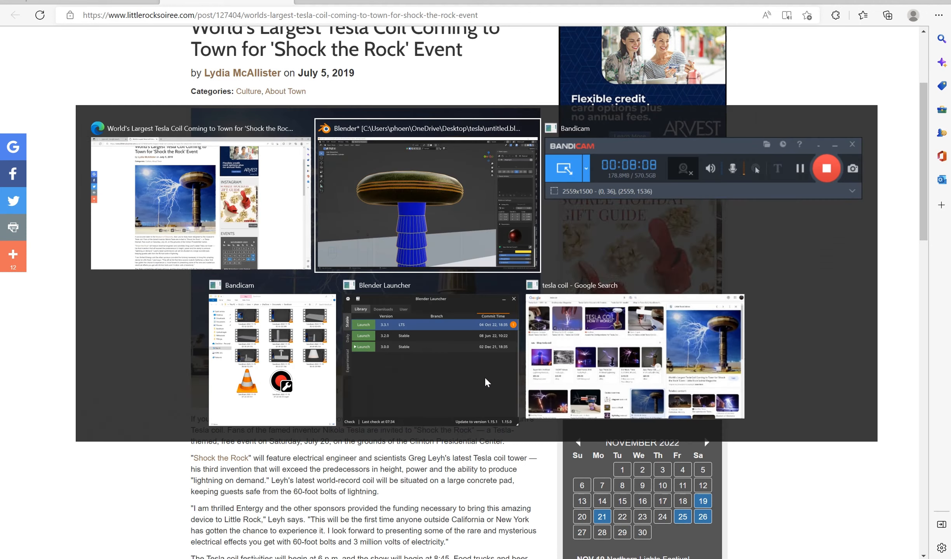
scroll(781, 263, up, 3)
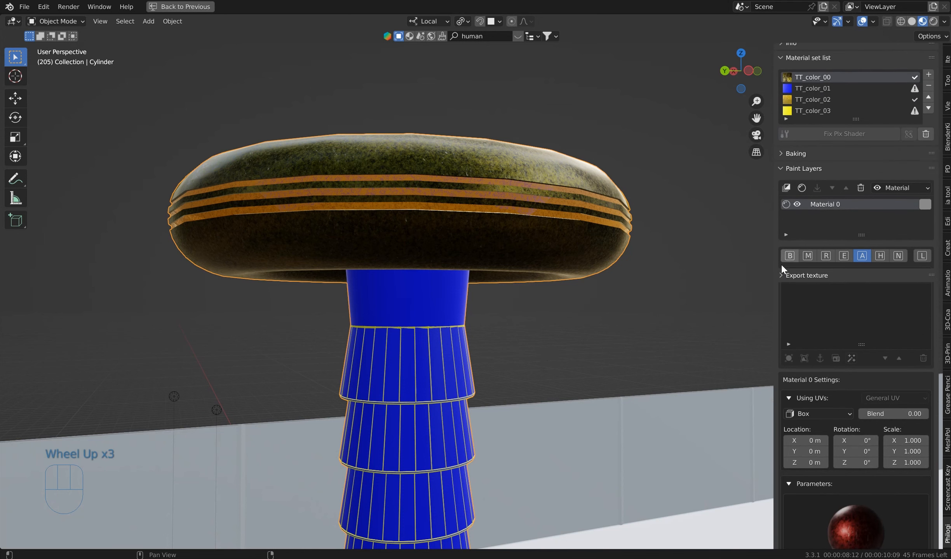
click(782, 177)
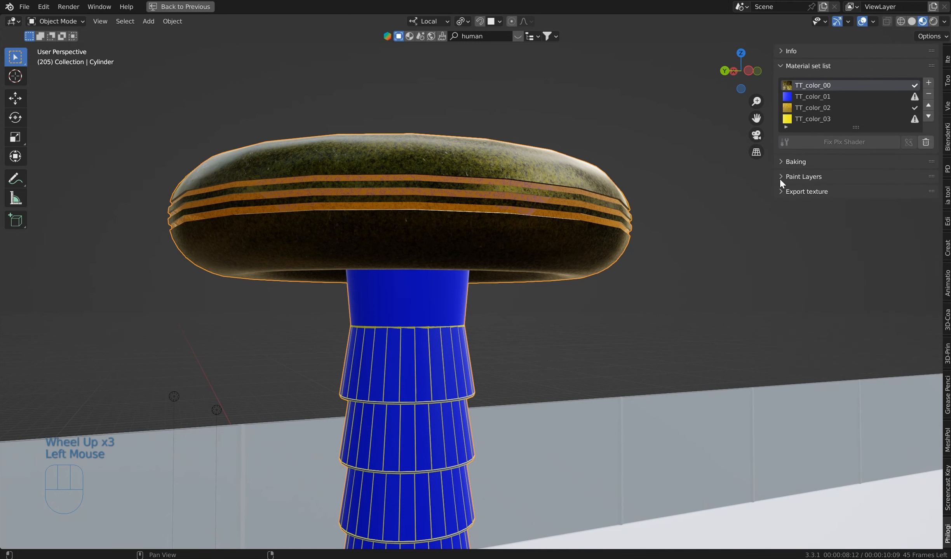
click(805, 96)
middle_drag(511, 348, 511, 279)
scroll(510, 278, up, 4)
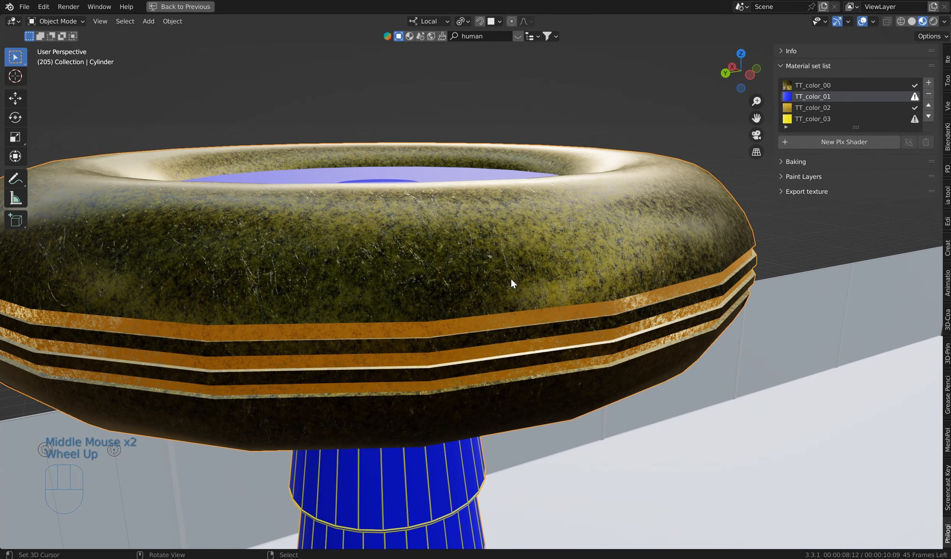
click(812, 143)
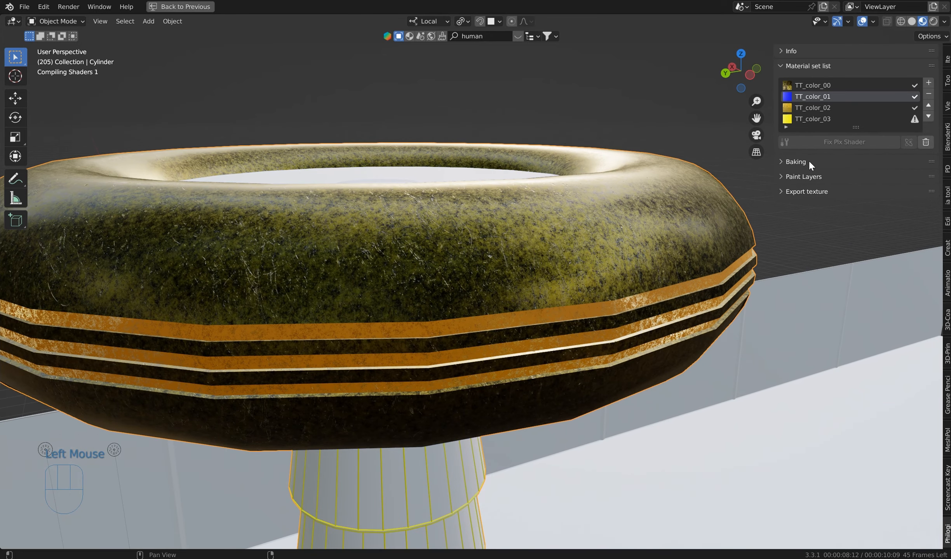
click(796, 161)
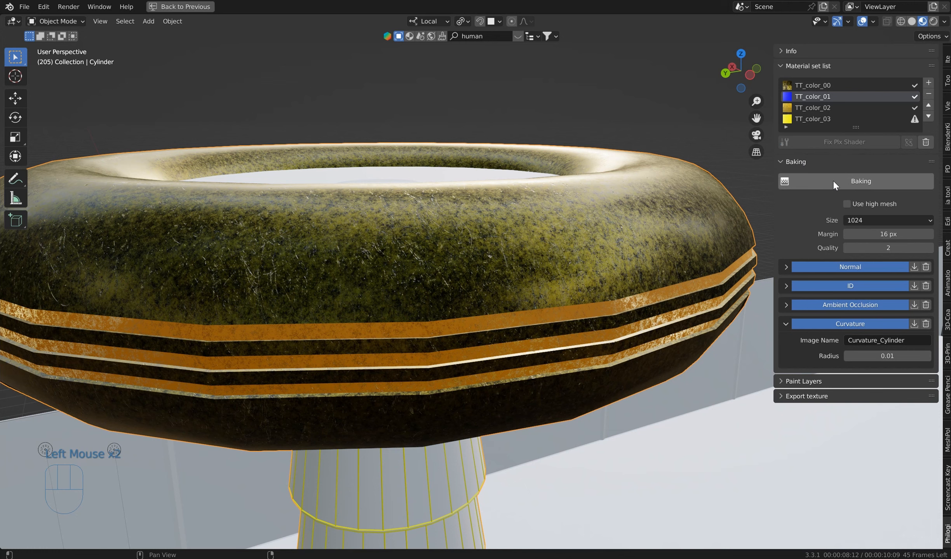
click(872, 94)
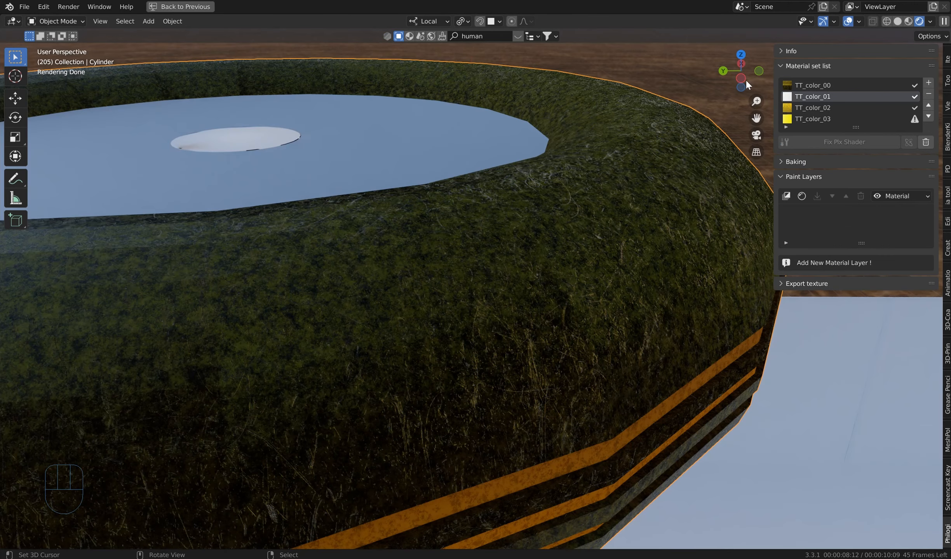
- Restore the full layout, show the world settings and close the image editor area beside the 3D viewport
scroll(548, 226, down, 2)
middle_drag(548, 226, 532, 201)
scroll(531, 201, down, 1)
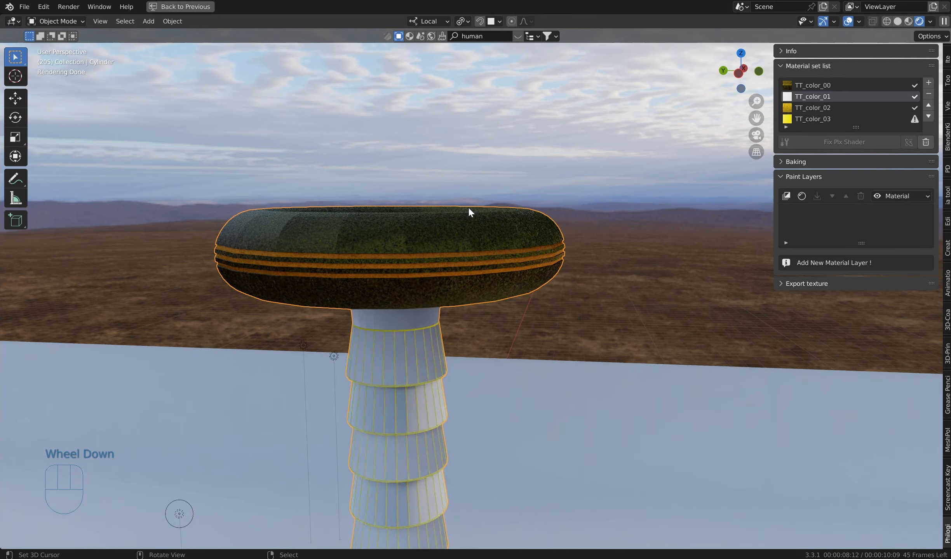
middle_drag(468, 211, 471, 239)
scroll(473, 240, up, 1)
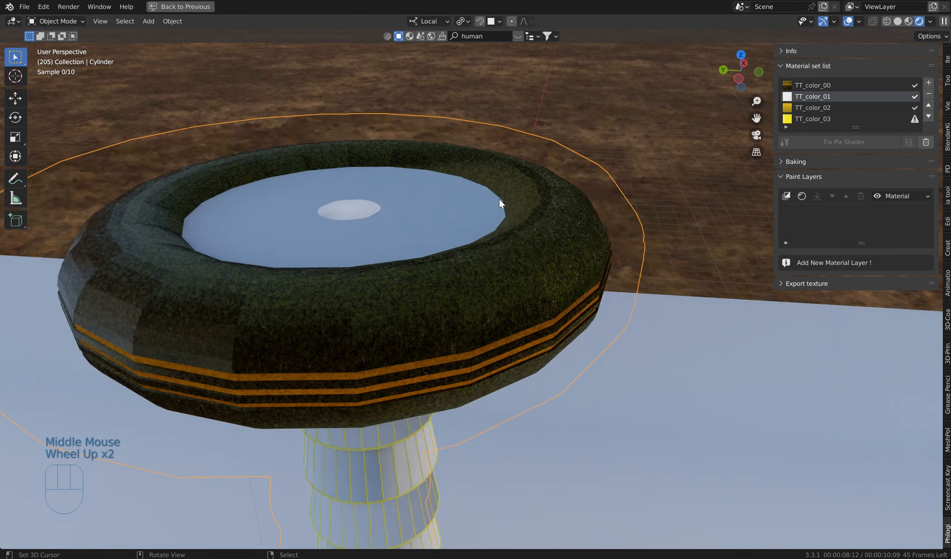
scroll(501, 203, up, 1)
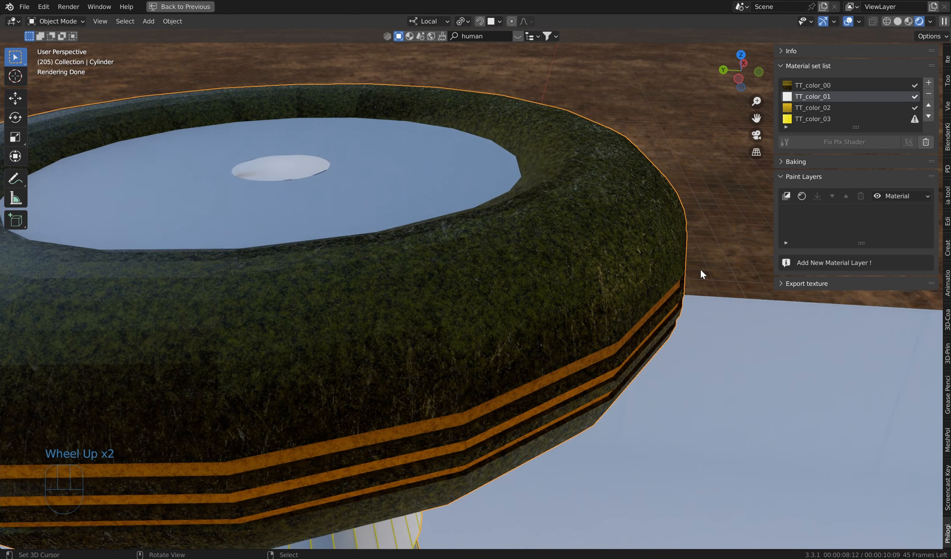
key(ctrl+space)
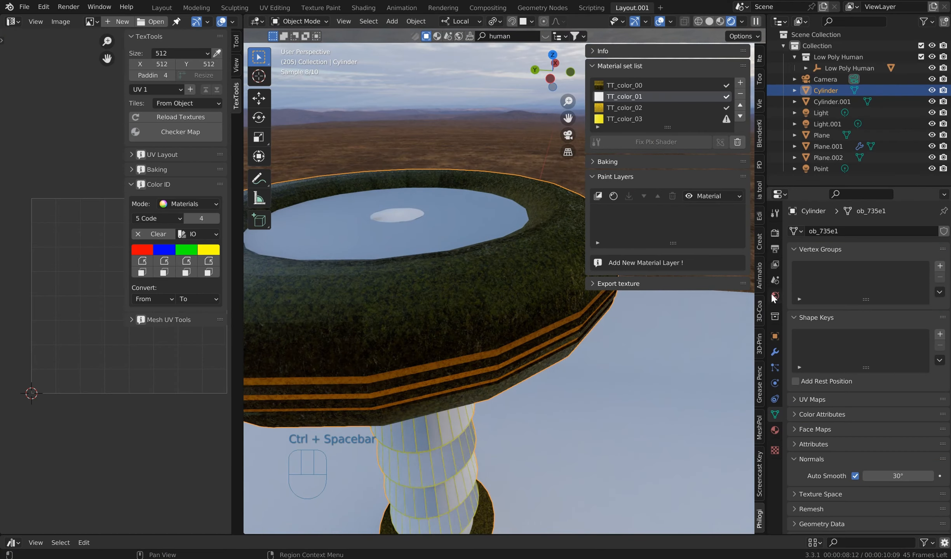
click(774, 296)
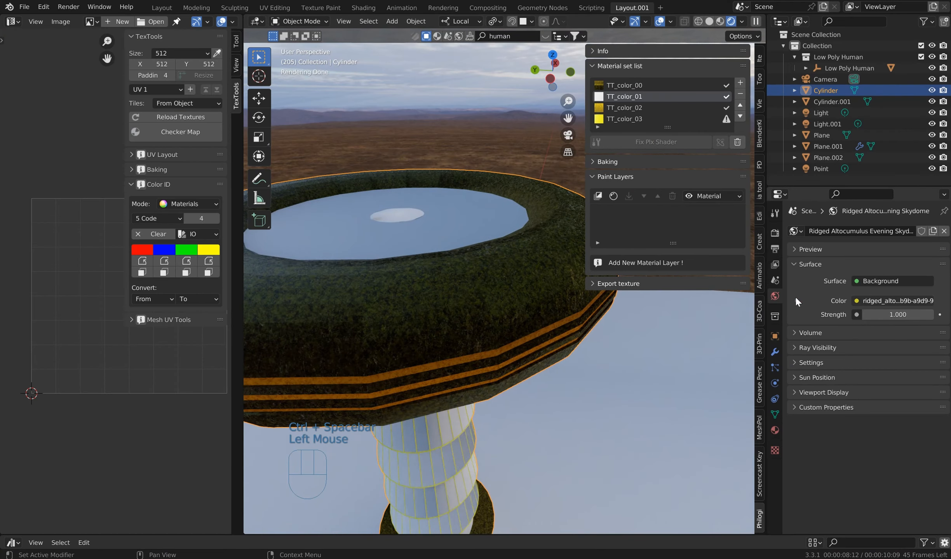
click(243, 267)
right_click(243, 268)
click(231, 295)
click(145, 284)
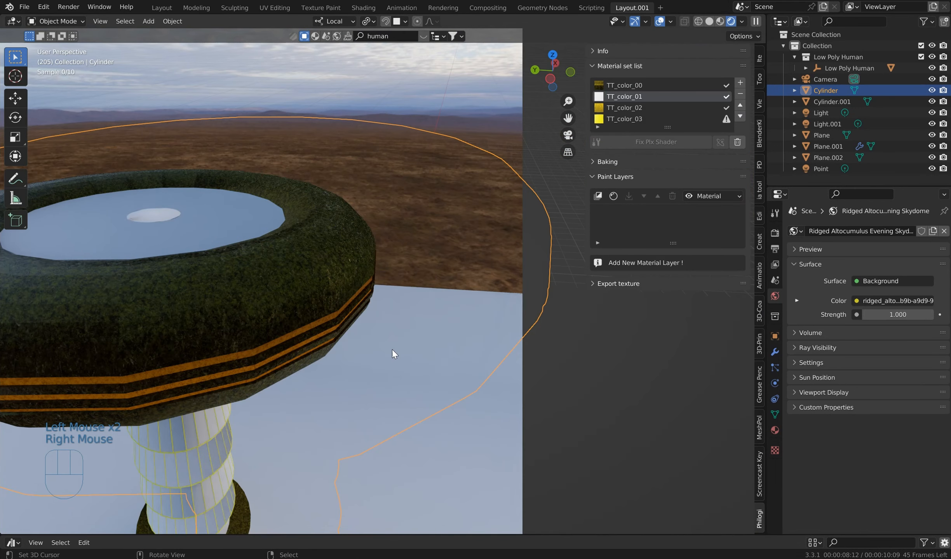
- Raise the Strength of the skydome world background to light the tower more brightly
shift+middle_drag(392, 350, 445, 338)
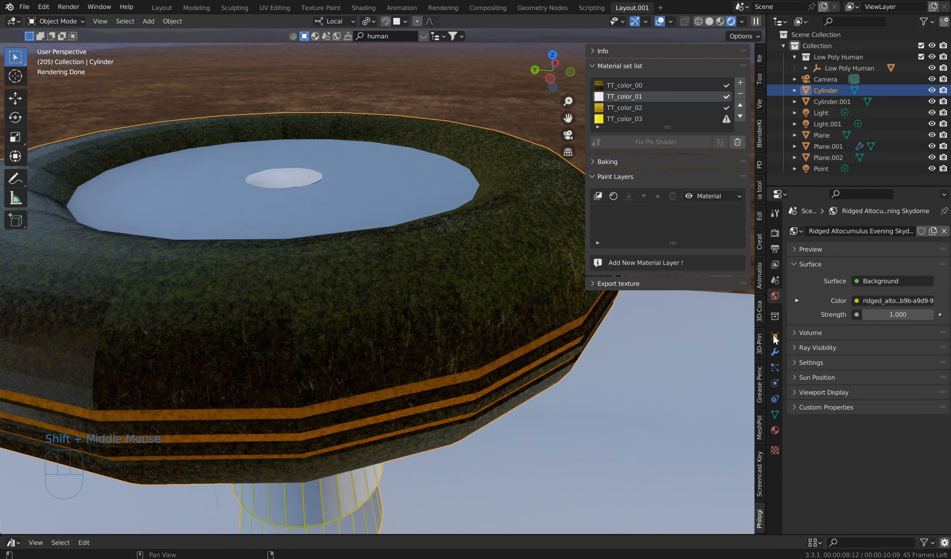
click(930, 315)
click(930, 315)
click(930, 315)
click(930, 315)
click(931, 315)
click(930, 315)
click(930, 315)
click(930, 315)
click(930, 315)
click(931, 315)
click(930, 315)
click(930, 314)
click(930, 314)
click(930, 315)
click(931, 314)
click(930, 315)
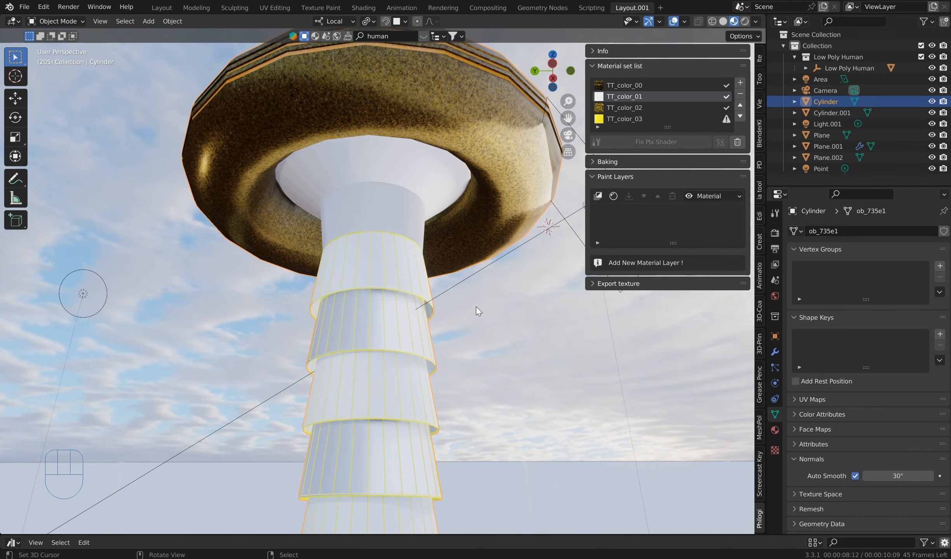
- Add a material layer to TT_color_01 on the column and set its UV projection to Box
middle_drag(475, 311, 384, 319)
scroll(384, 317, up, 3)
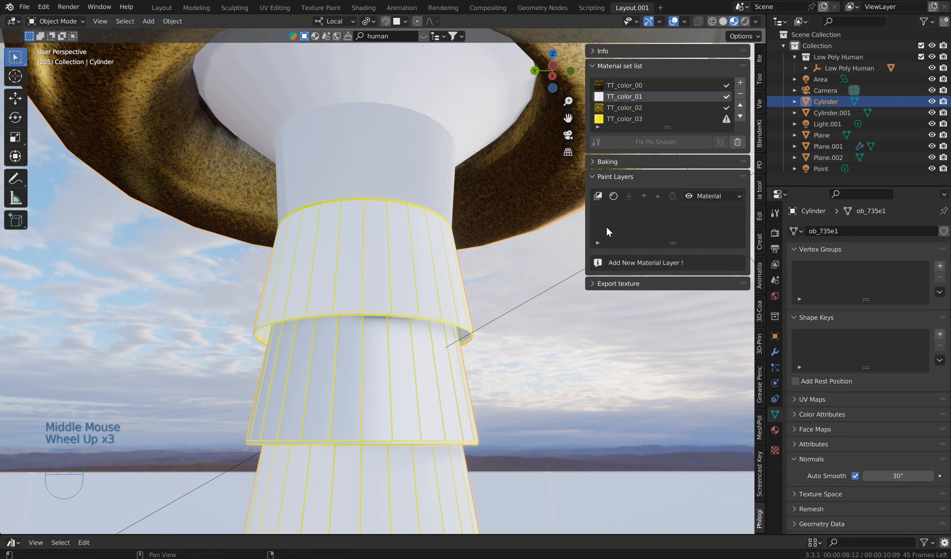
click(614, 194)
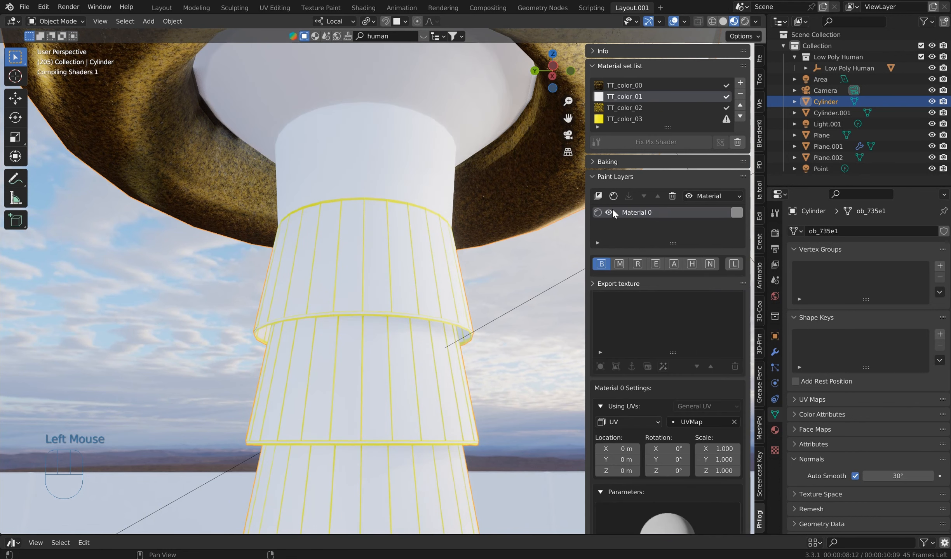
click(631, 422)
click(627, 459)
scroll(628, 466, down, 5)
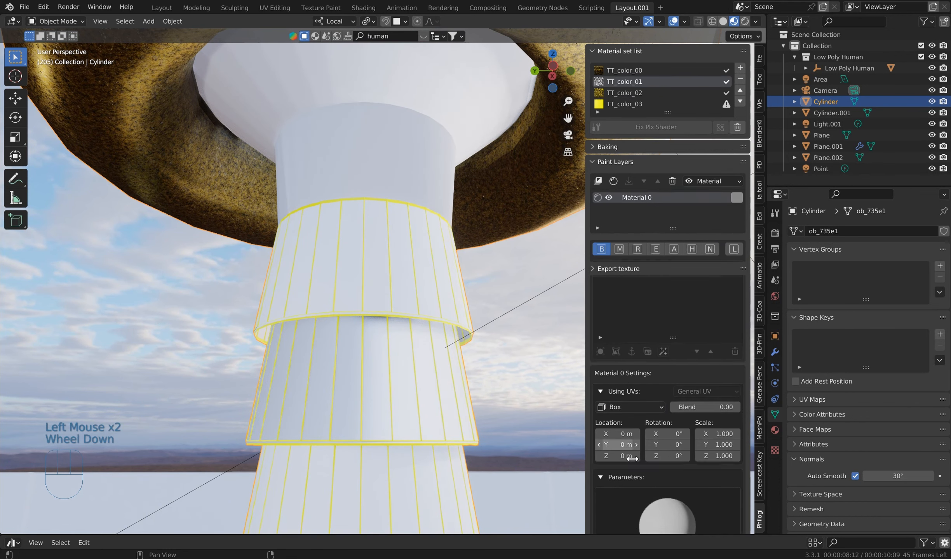
- Apply the Plastic Grainy material to the column's layer and set its Roughness to 0.100
click(602, 517)
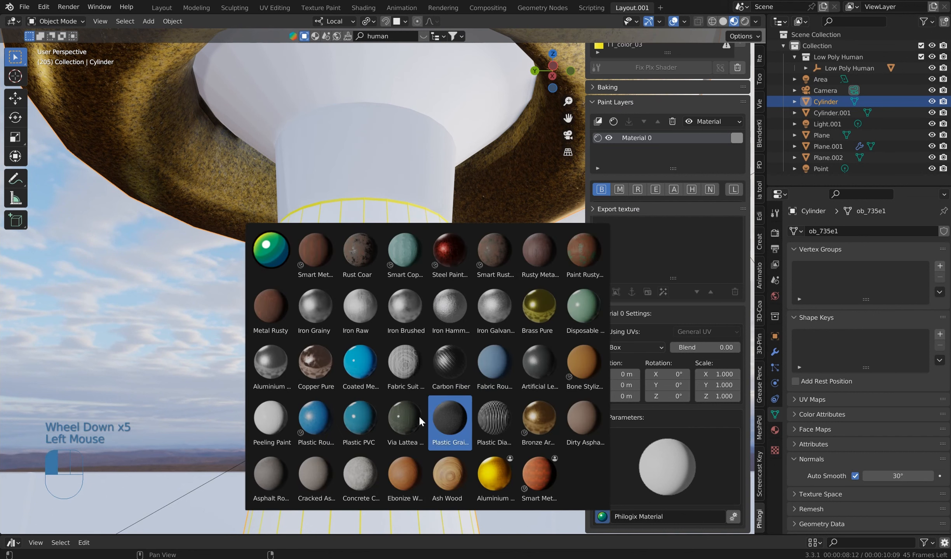
click(450, 410)
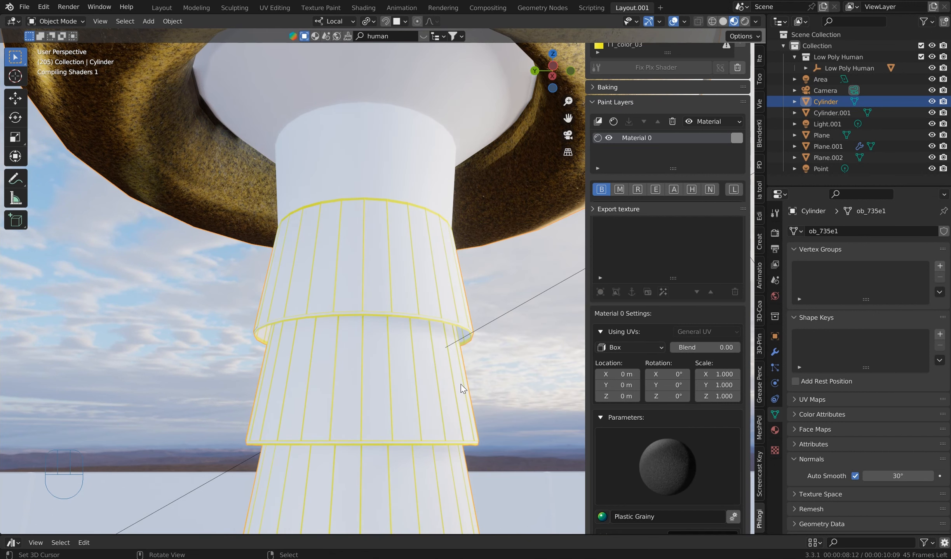
scroll(676, 423, down, 4)
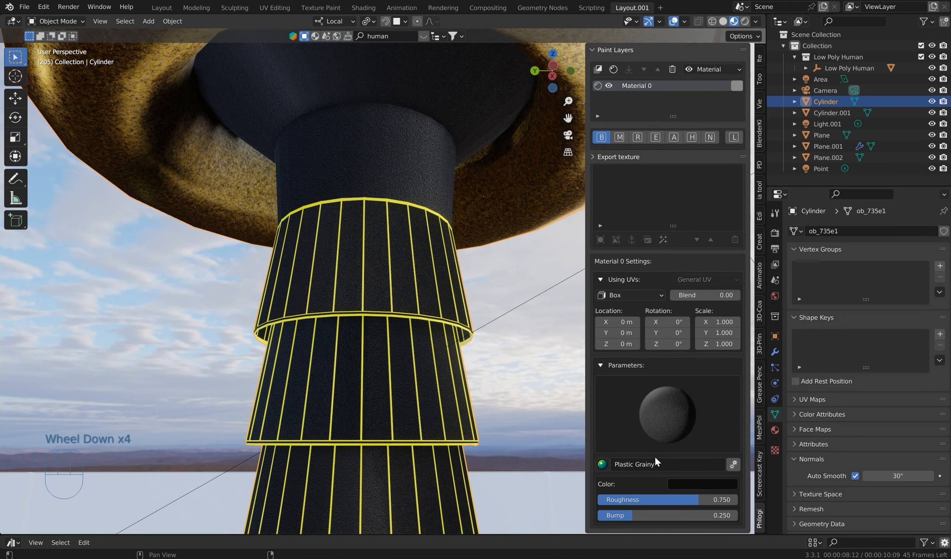
drag(707, 500, 611, 499)
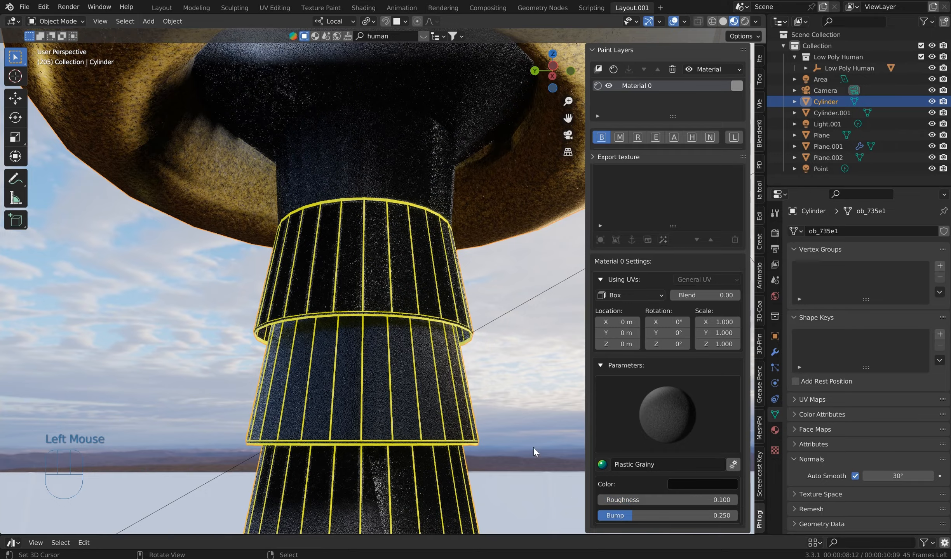
scroll(522, 435, up, 3)
scroll(522, 436, up, 1)
shift+middle_drag(448, 307, 422, 209)
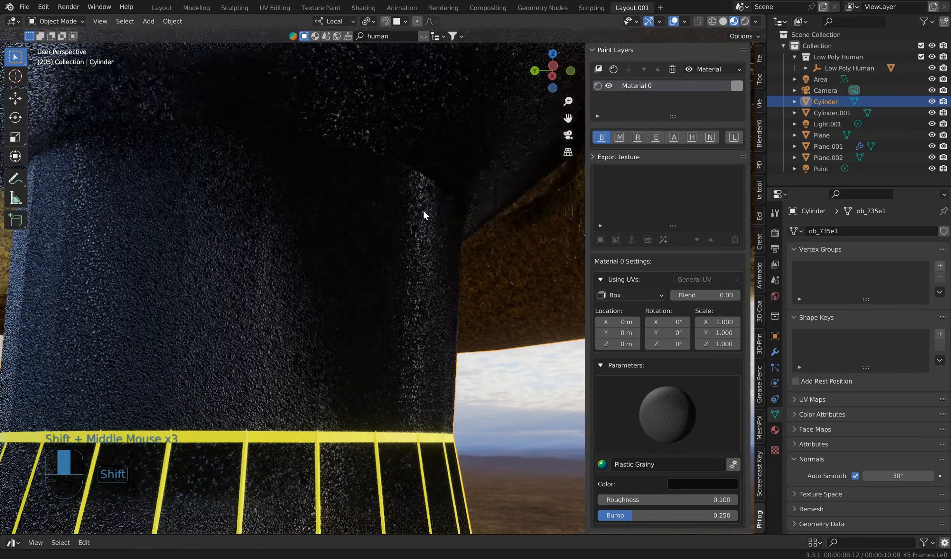
scroll(422, 208, down, 1)
scroll(424, 215, down, 1)
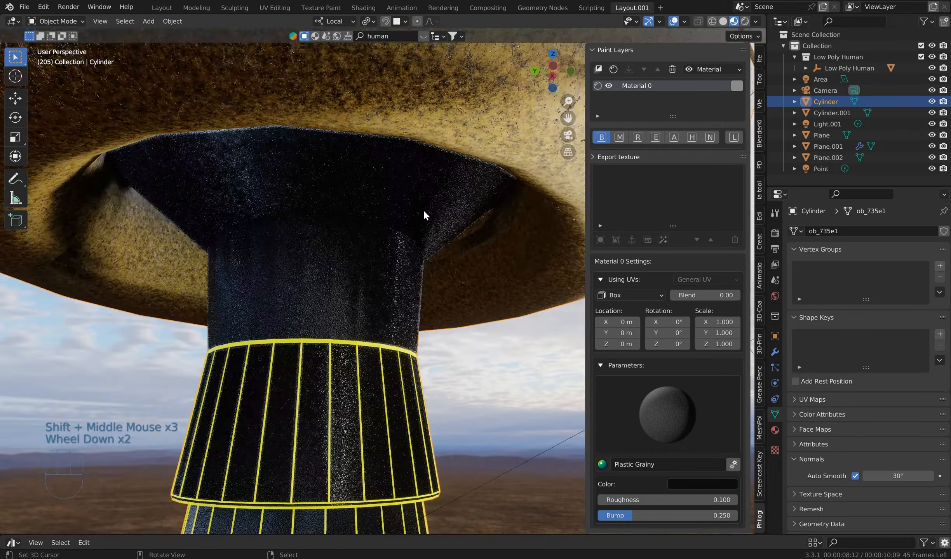
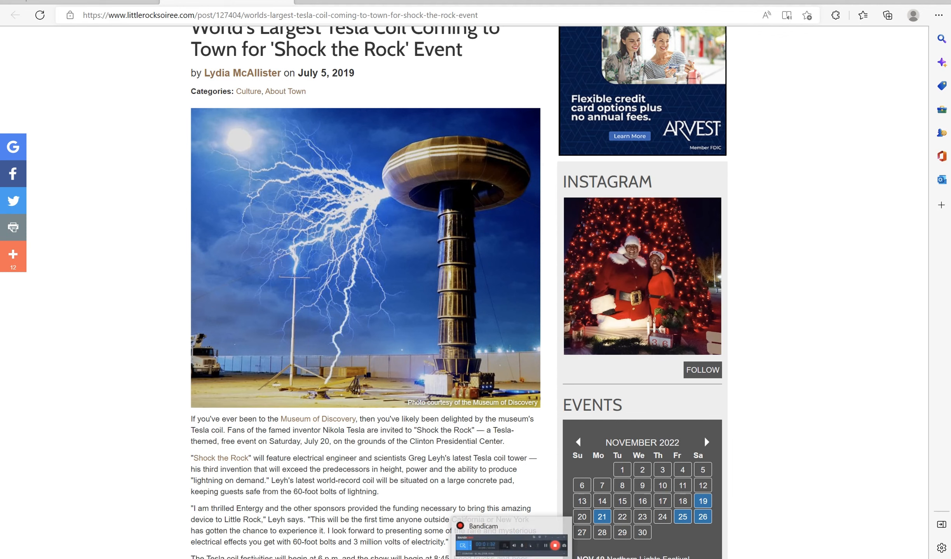
- Create a new Plx shader for the TT_color_03 material of the column's grid lines and bake its maps
click(512, 532)
click(653, 142)
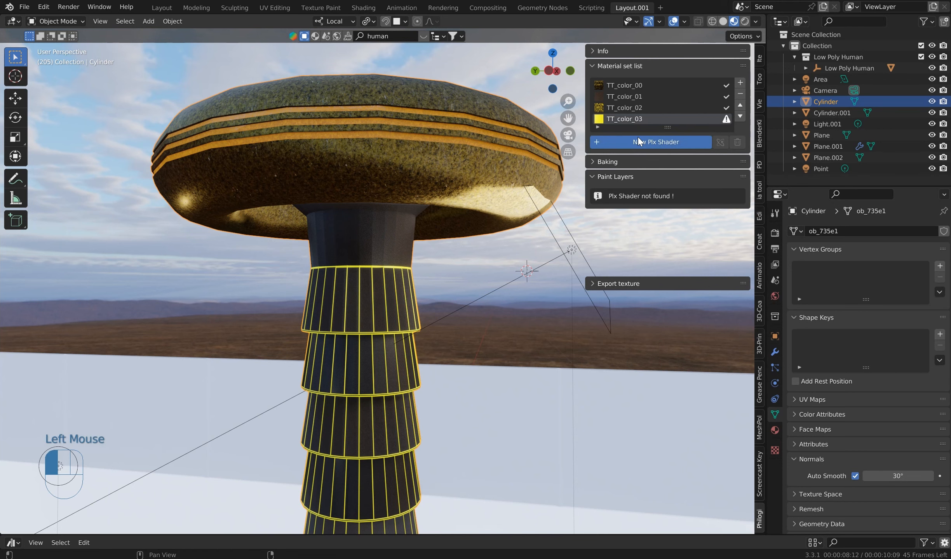
click(596, 165)
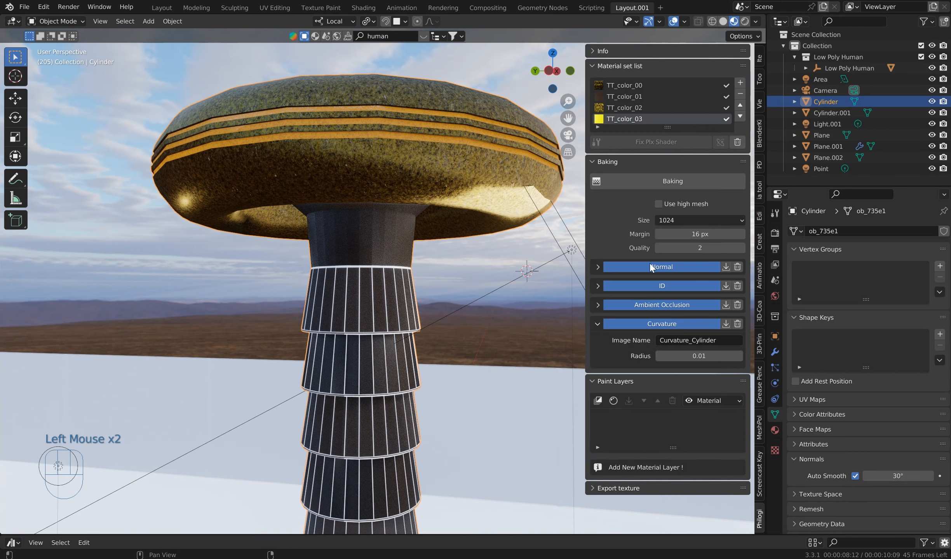
click(675, 179)
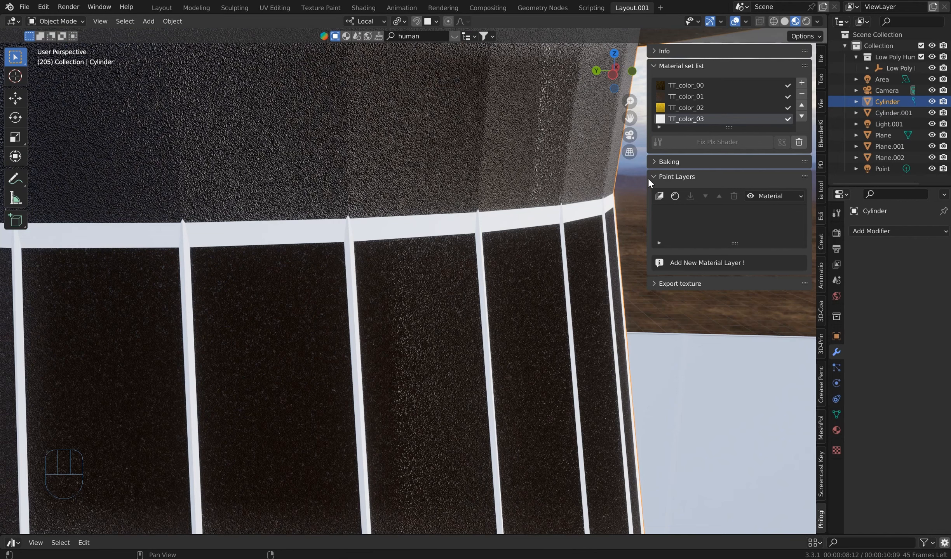
- Add a Box-projected material layer to TT_color_03 and apply the Steel Painted Scratch material to it
click(675, 196)
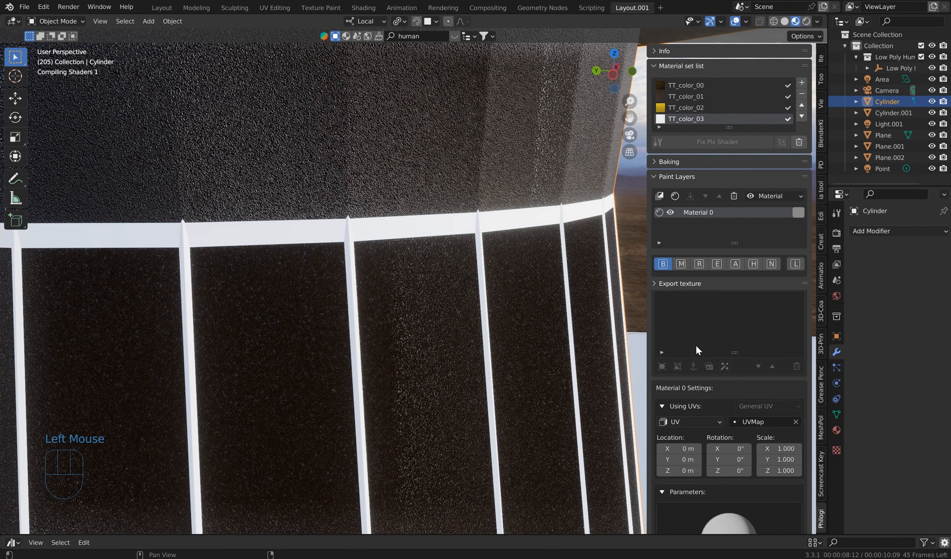
scroll(699, 349, down, 5)
drag(690, 344, 683, 373)
click(676, 429)
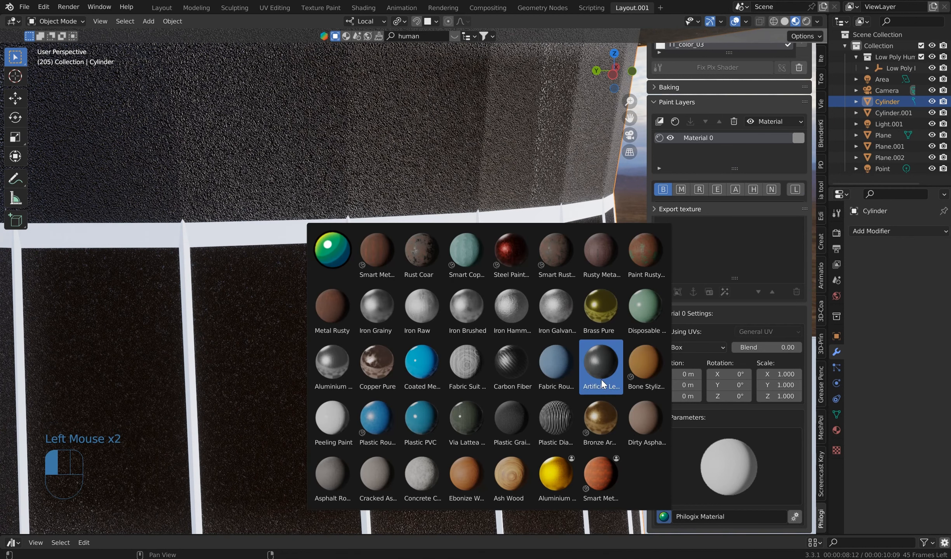
click(514, 257)
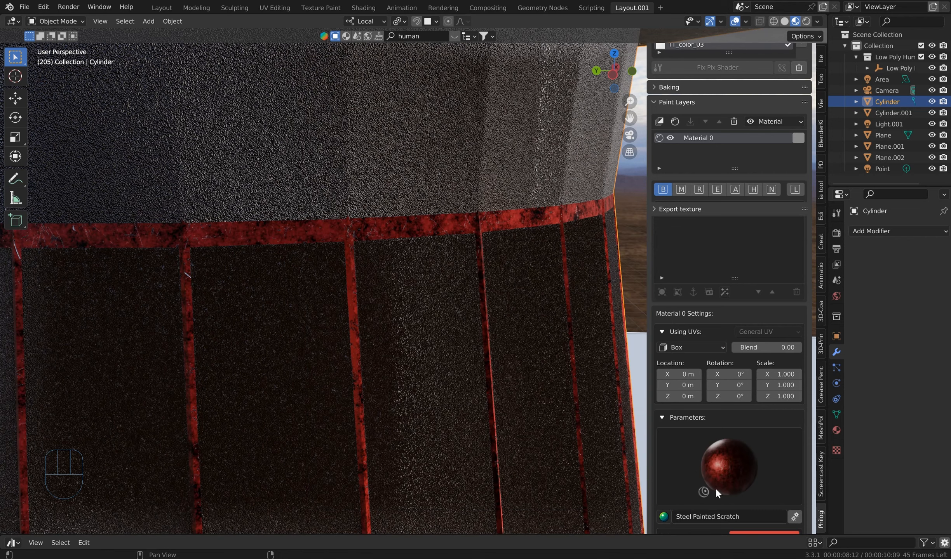
- Color the grid lines' Steel Painted Scratch material yellow with hue 0.135 and saturation 0.946, and set Scratched to 1.000
scroll(766, 489, down, 2)
click(760, 469)
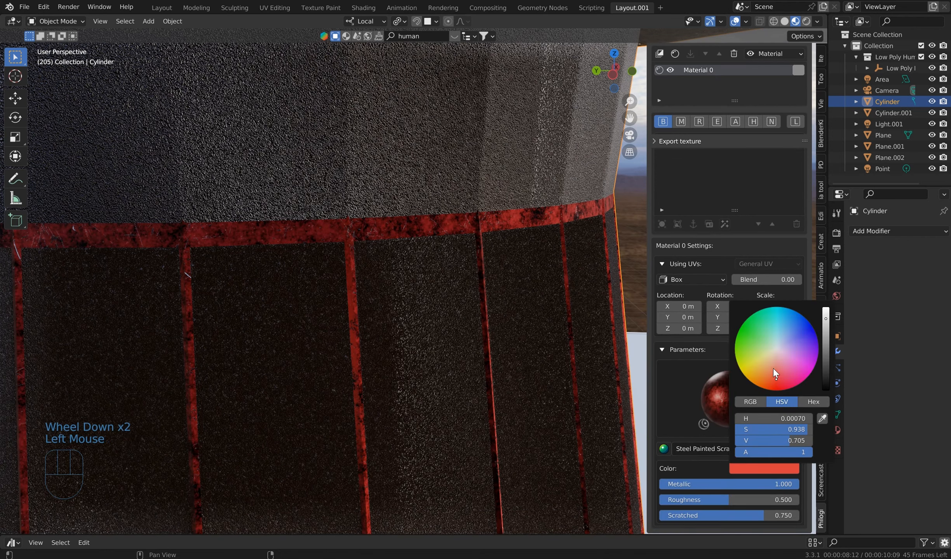
drag(773, 370, 752, 367)
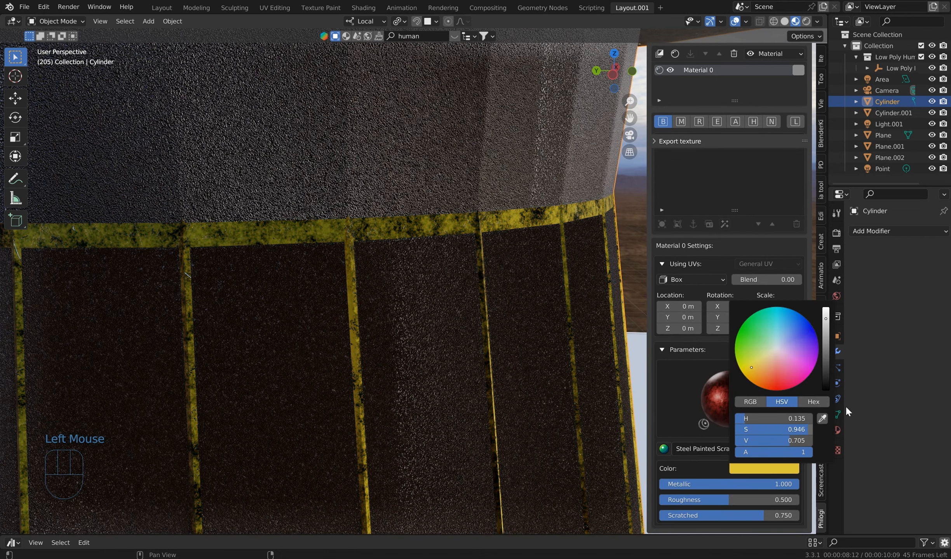
drag(722, 516, 790, 516)
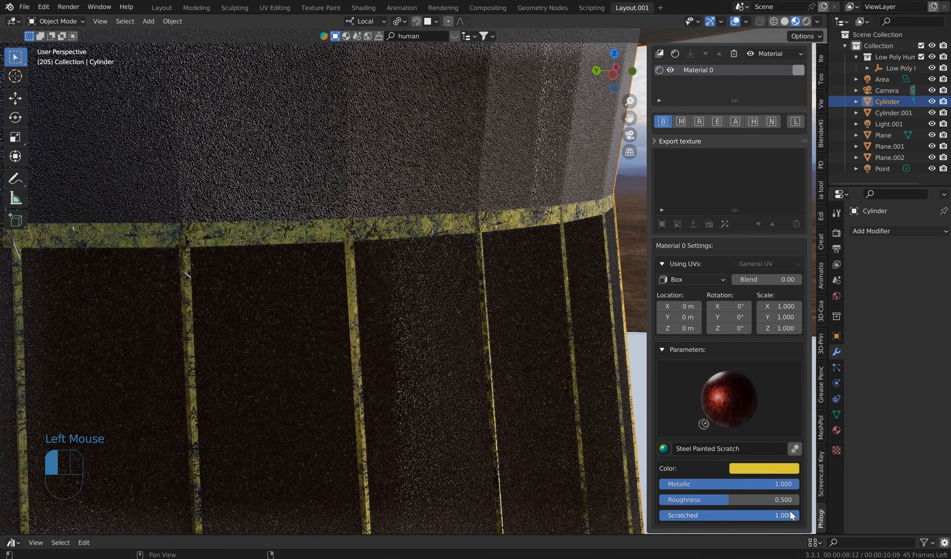
- Set the grid lines' Steel Painted Scratch material to Metallic 0.825 and Roughness 0.031
mouse_move(767, 484)
mouse_down()
mouse_move(719, 485)
mouse_move(769, 484)
mouse_up()
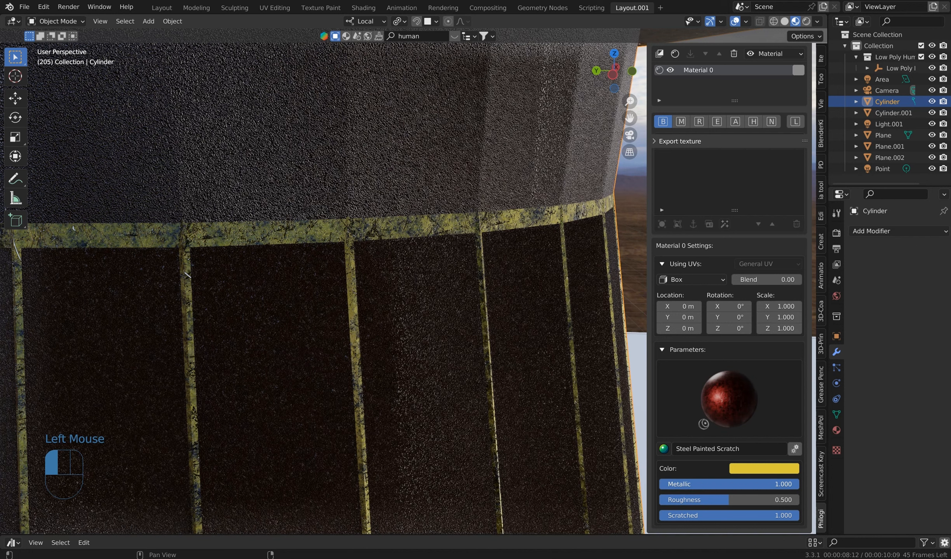
mouse_move(699, 500)
mouse_down()
mouse_move(633, 500)
mouse_move(682, 497)
mouse_move(656, 484)
mouse_up()
scroll(555, 392, down, 3)
middle_drag(545, 380, 564, 359)
right_click(571, 332)
scroll(566, 361, down, 1)
scroll(566, 360, up, 4)
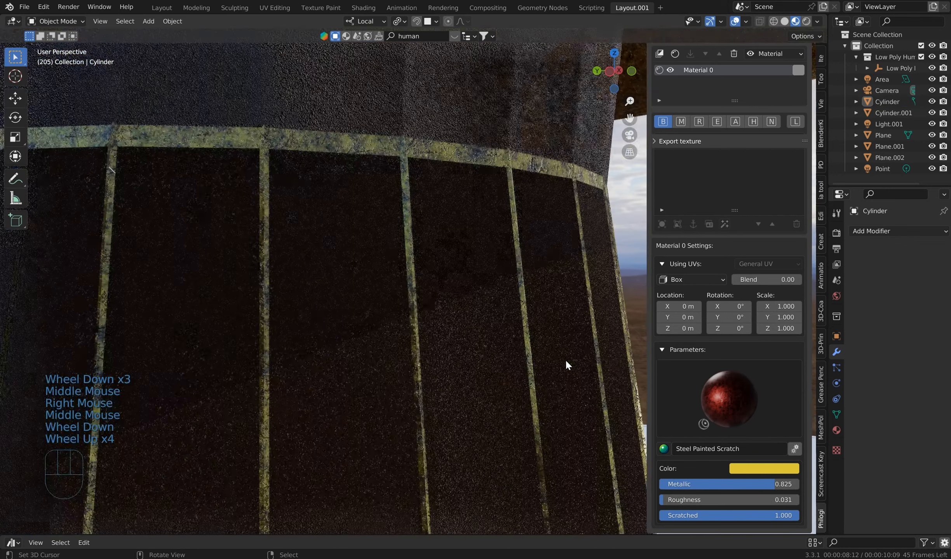
- Lighten the grid lines' paint color to a pale yellow and lower the Metallic value
click(763, 468)
click(773, 348)
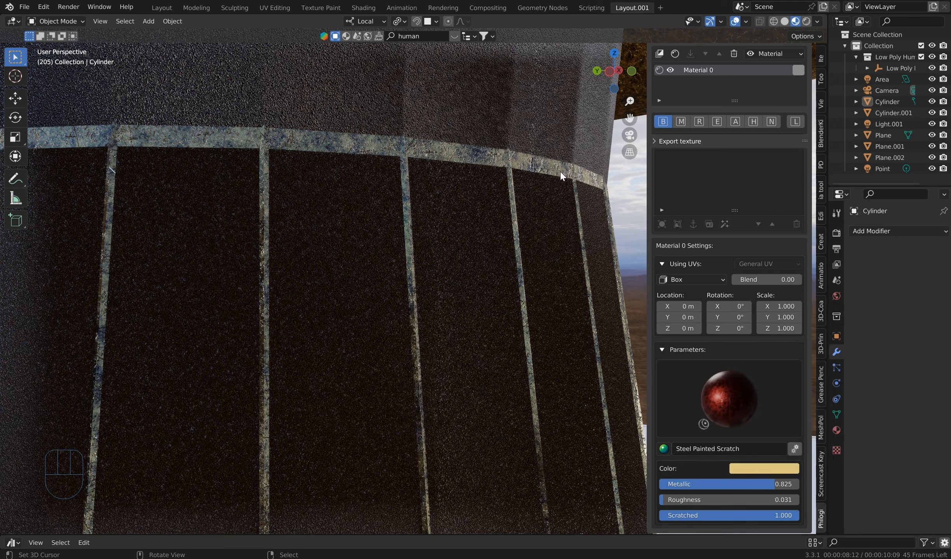
mouse_move(743, 483)
mouse_down()
mouse_move(766, 483)
mouse_move(710, 487)
mouse_up()
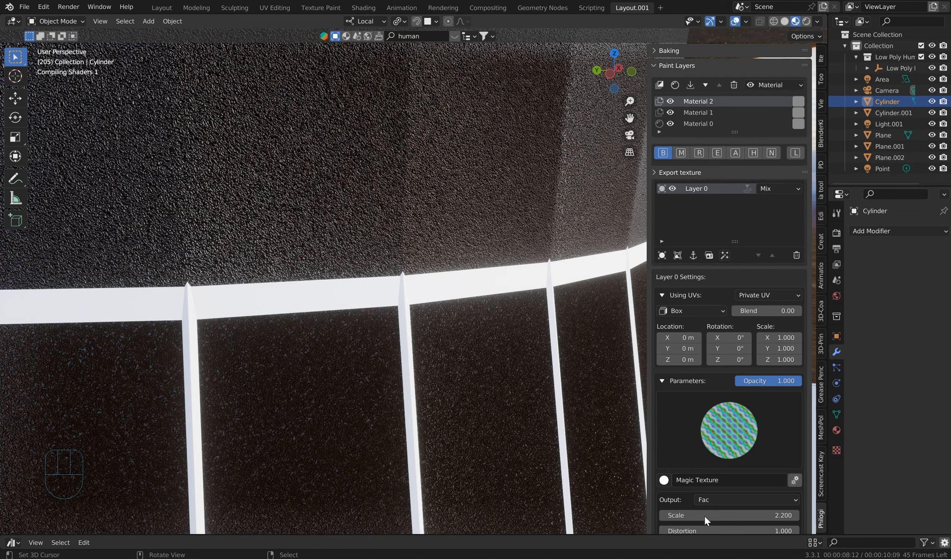
click(703, 515)
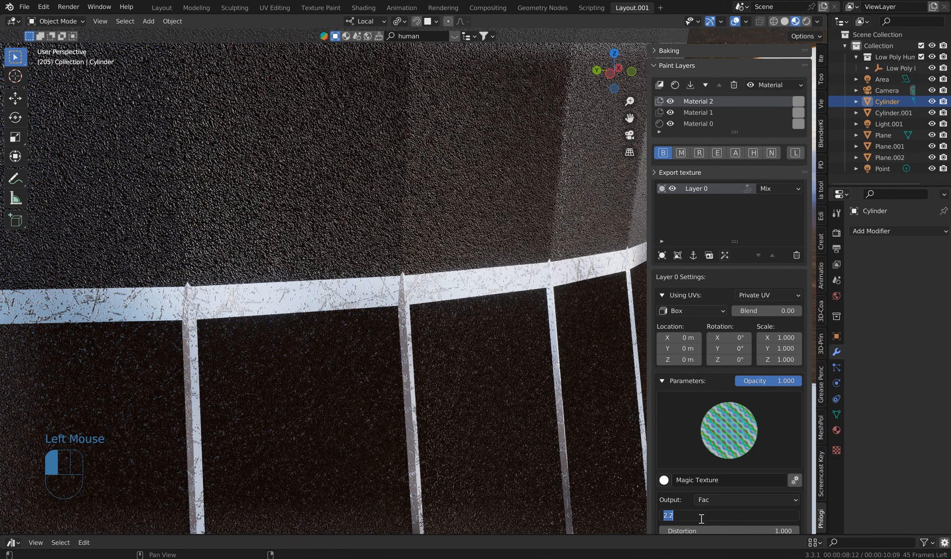
click(691, 517)
text(24)
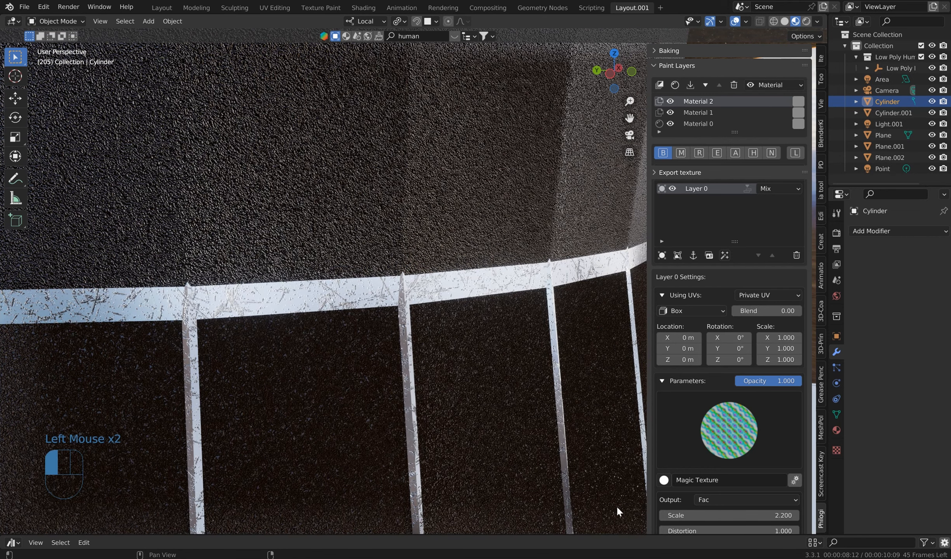
click(617, 511)
- Reduce the world background's Strength to 0.500
key(n)
click(836, 296)
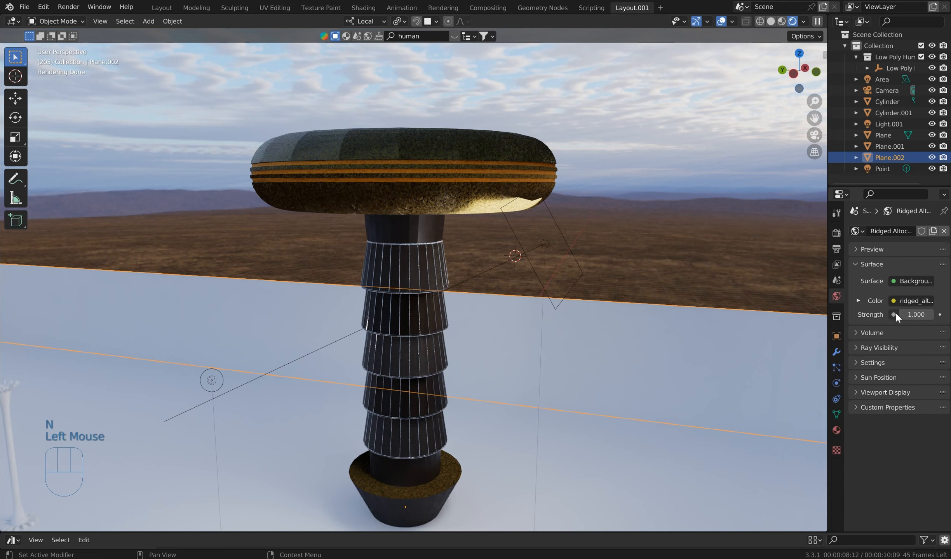
click(902, 314)
click(901, 315)
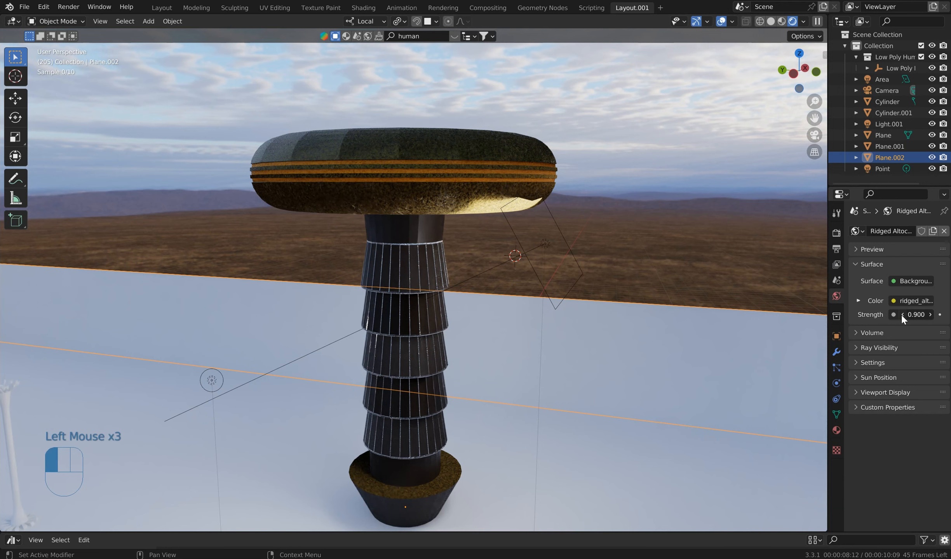
click(901, 315)
click(902, 314)
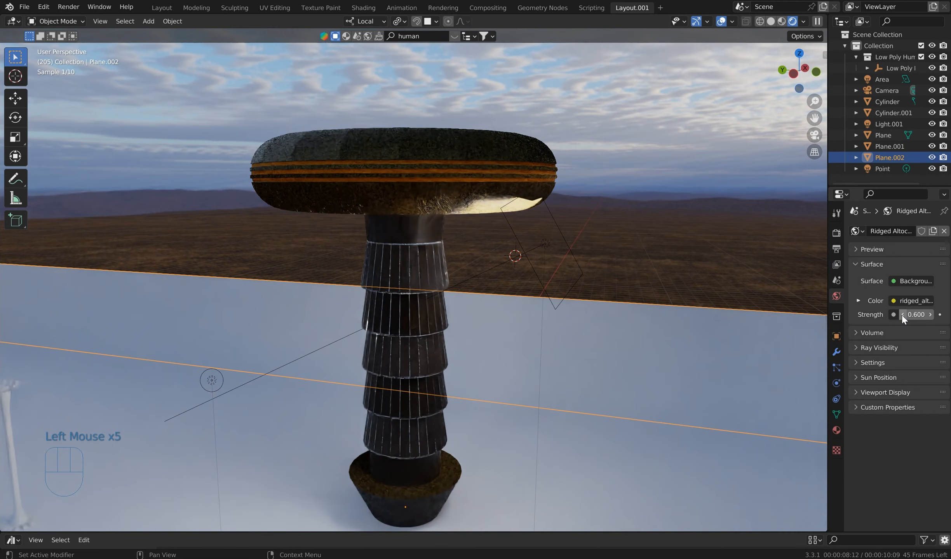
click(902, 315)
middle_drag(686, 218, 671, 240)
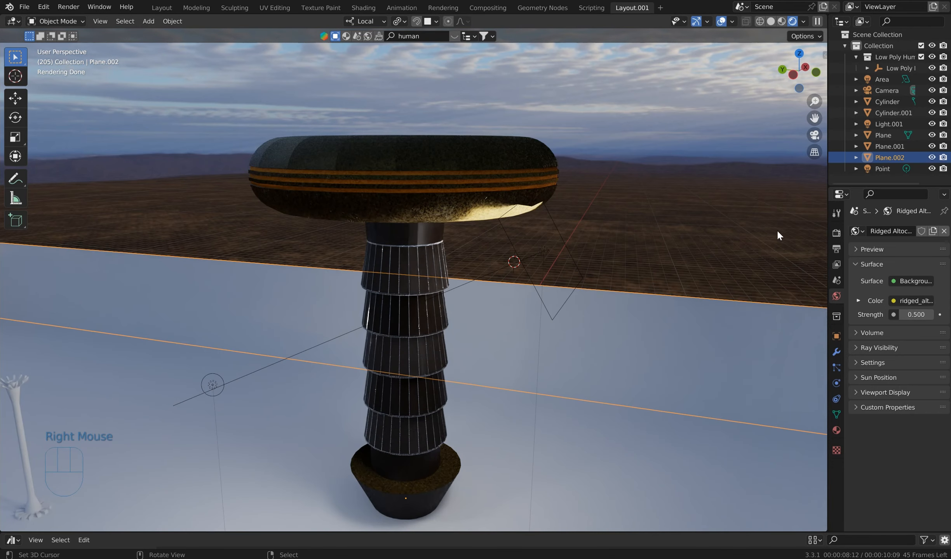
- Create a new Plx shader for the backdrop plane Plane.002 and bake its maps with ID toggled off
key(n)
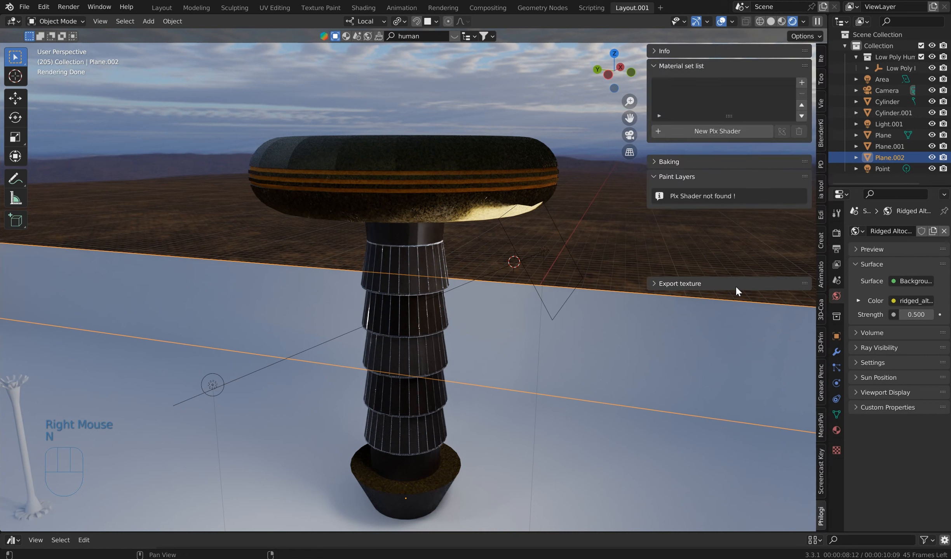
click(685, 133)
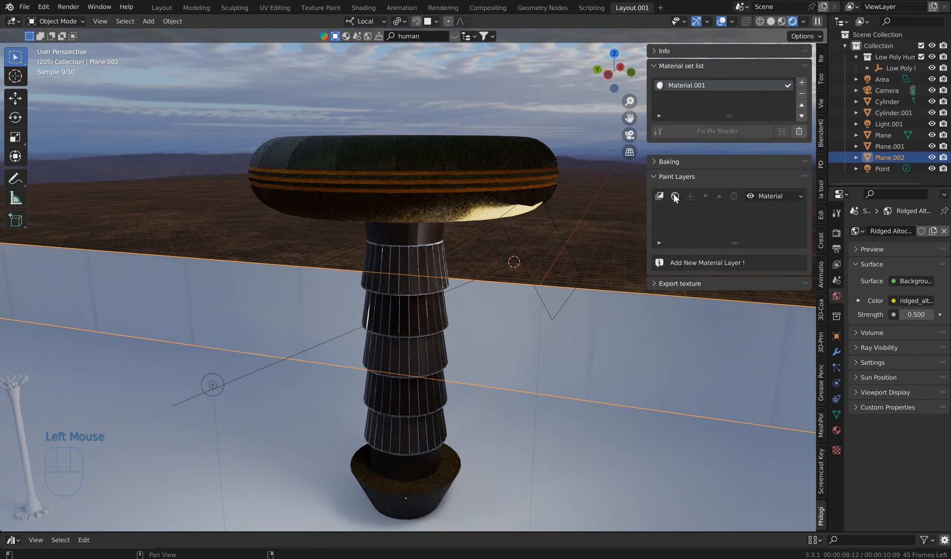
click(669, 162)
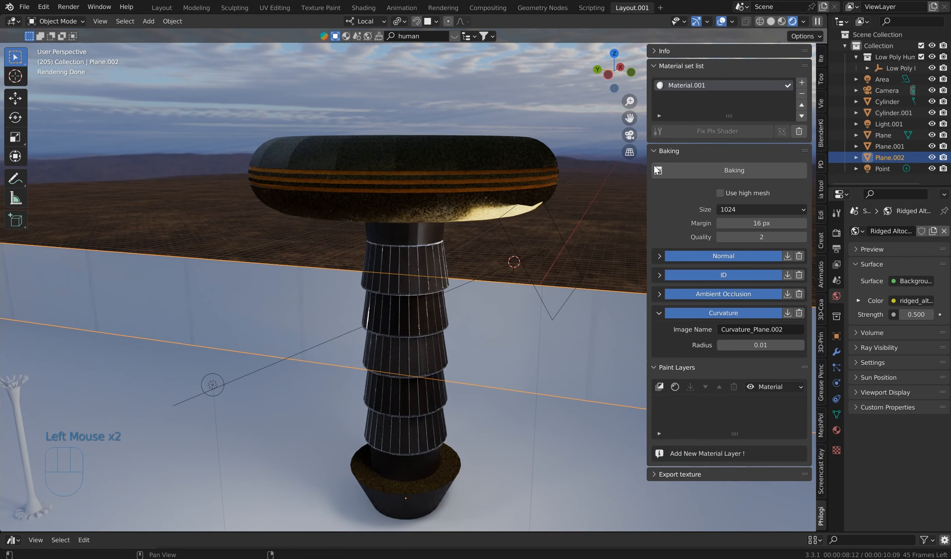
click(725, 275)
click(727, 175)
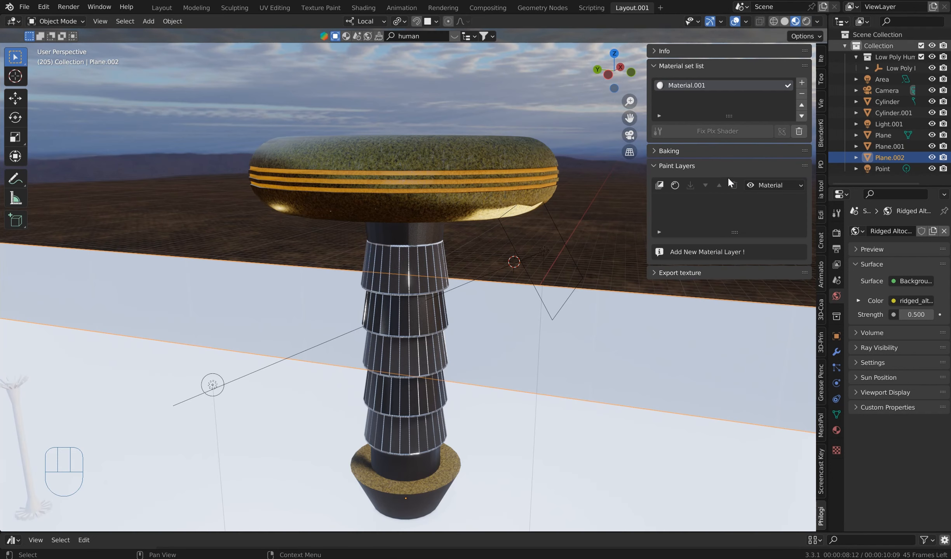
- Add a paint material with a Philogix Surface layer to the backdrop plane and color it grey with value 0.408
click(661, 184)
click(660, 185)
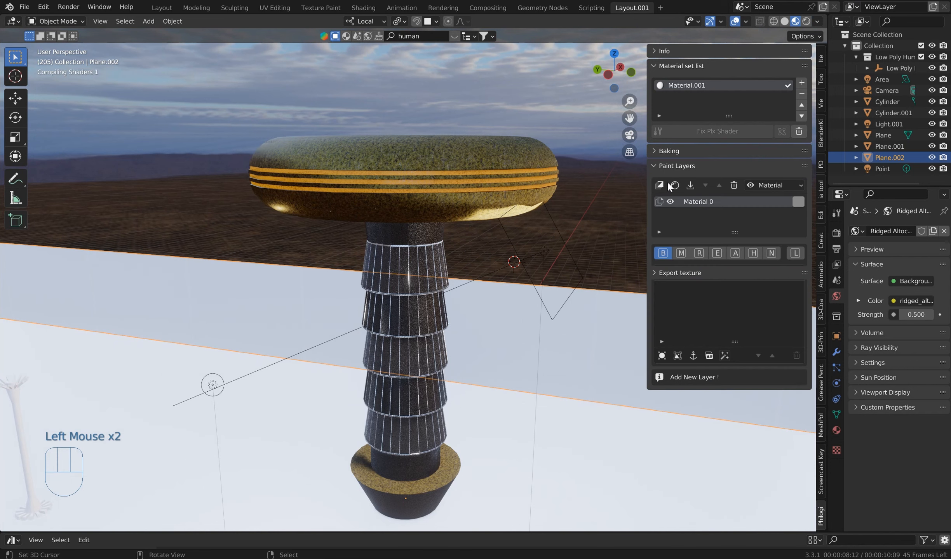
click(672, 363)
scroll(715, 459, down, 3)
scroll(716, 456, down, 2)
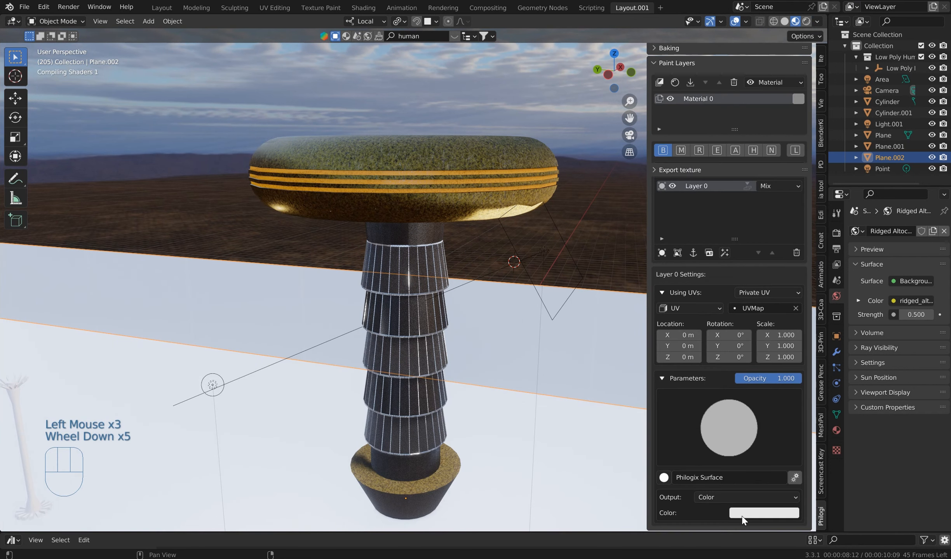
click(745, 513)
drag(825, 372, 826, 379)
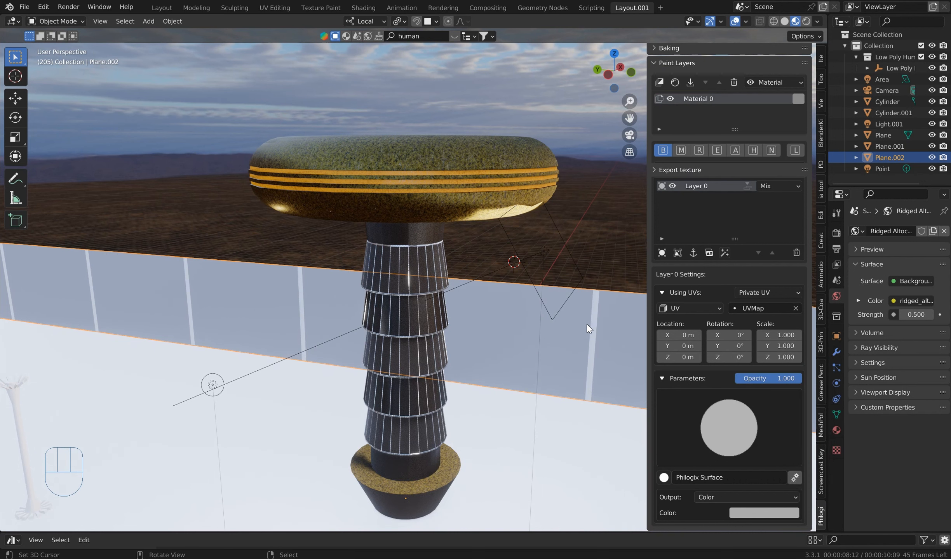
- Create a new Plx shader with a material layer for the wall's vertical strips, Plane.001, and bake the Normal, Ambient Occlusion and Curvature maps
right_click(590, 336)
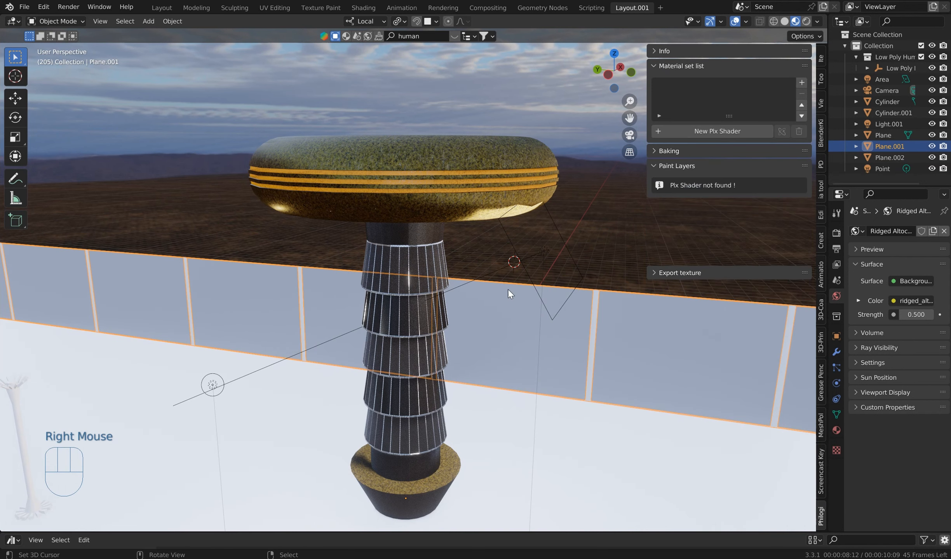
click(678, 131)
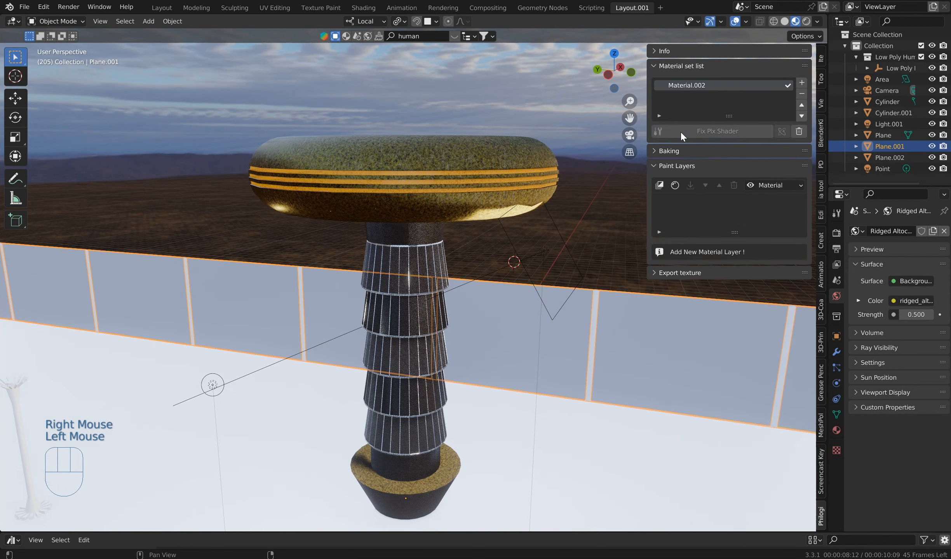
click(675, 184)
click(654, 154)
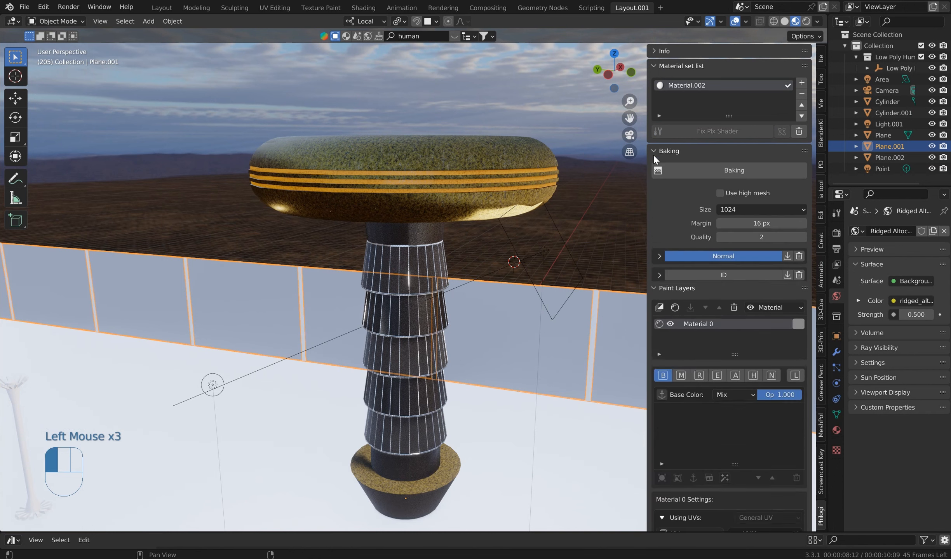
click(726, 168)
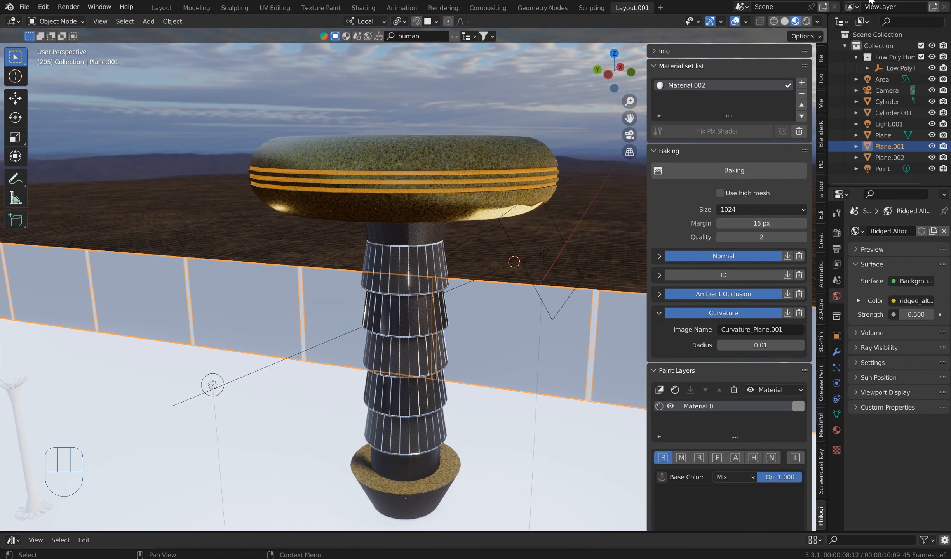
click(654, 152)
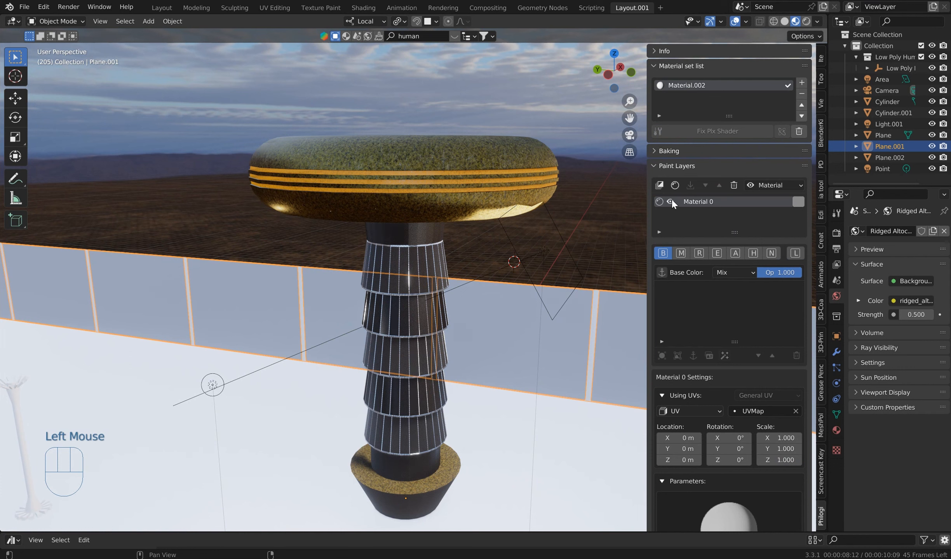
click(675, 186)
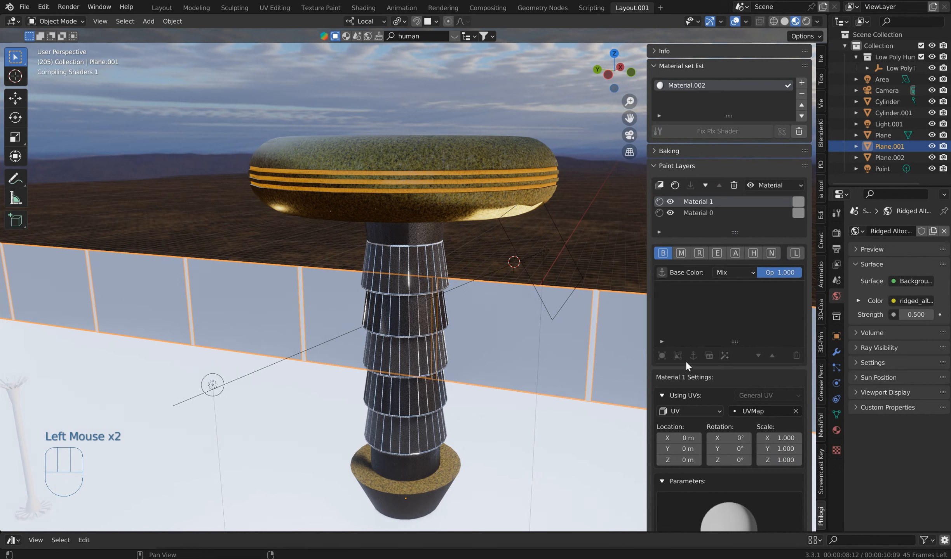
click(734, 185)
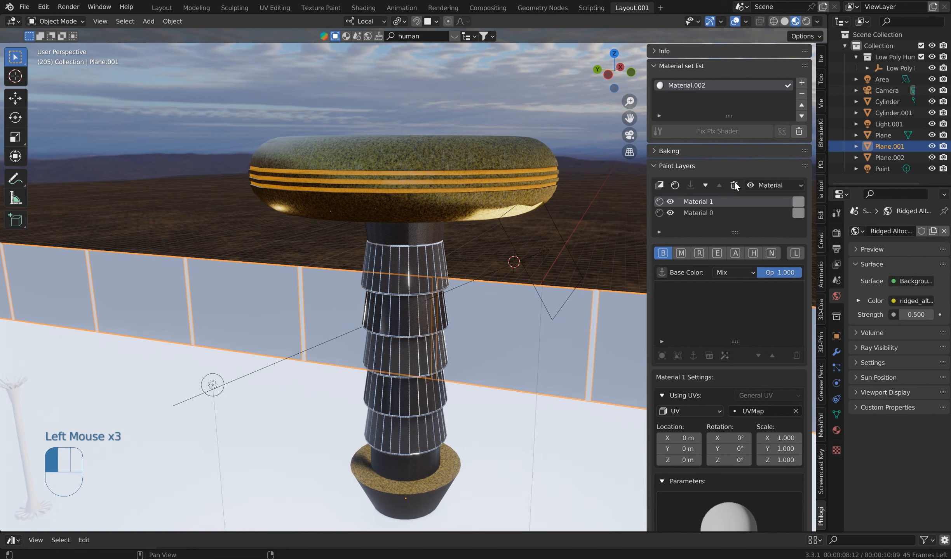
click(673, 186)
- Apply the Iron Galvanized material to the material layer of the wall strips
scroll(707, 368, down, 4)
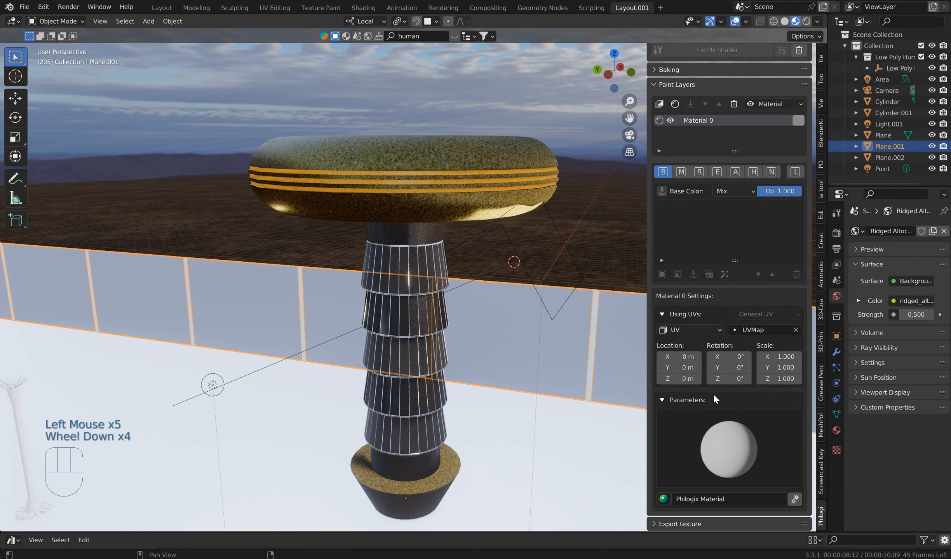
click(663, 500)
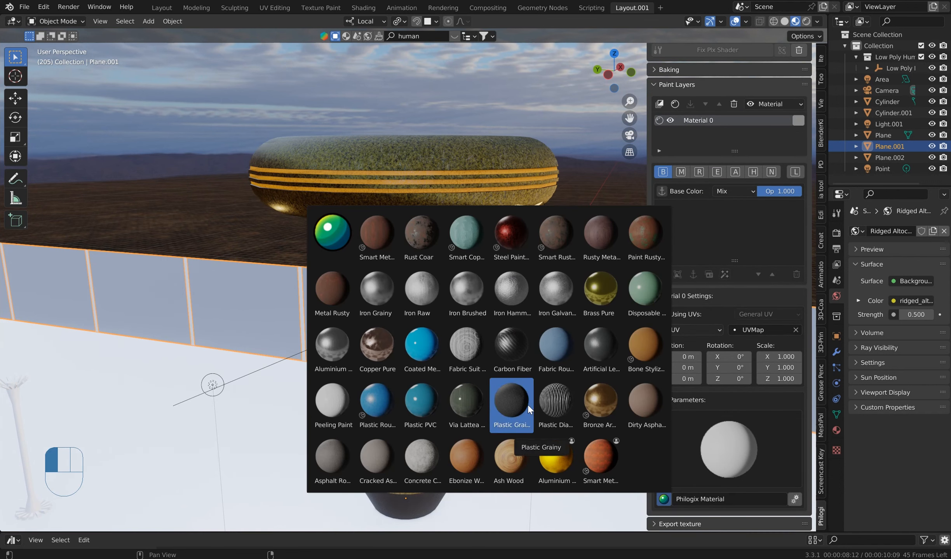
click(559, 298)
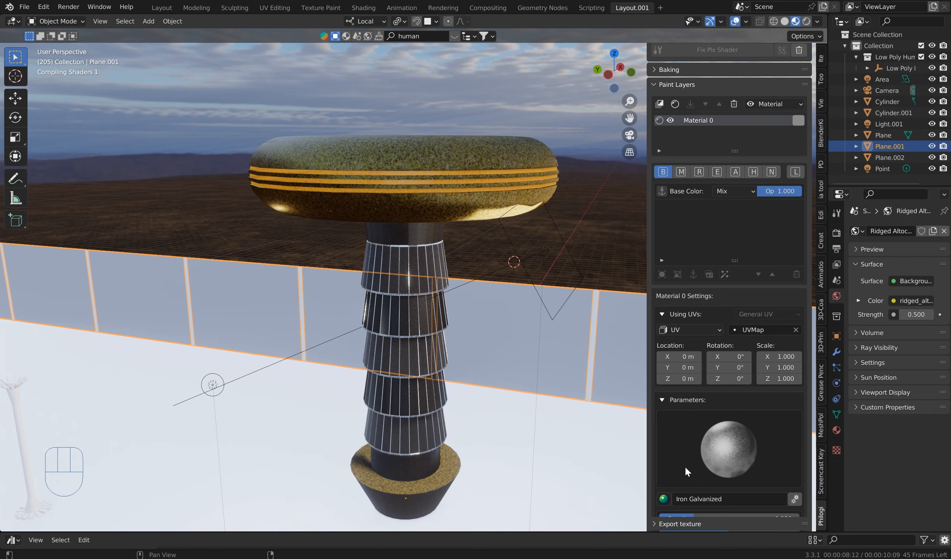
scroll(708, 455, down, 5)
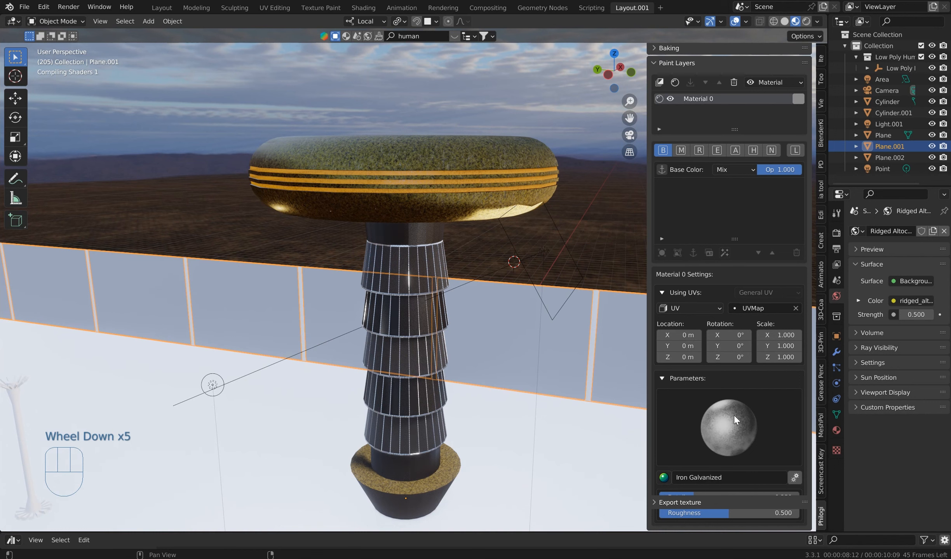
scroll(710, 480, down, 2)
scroll(551, 248, down, 4)
- Switch the wall strips' material projection to Box and set its Detail to 0.500
middle_drag(551, 249, 559, 217)
middle_drag(617, 221, 483, 222)
scroll(421, 258, up, 4)
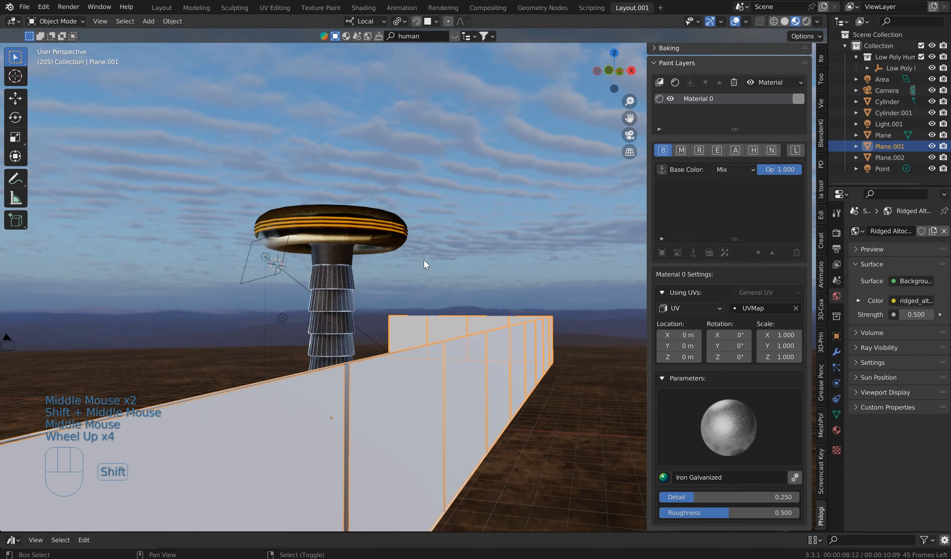
shift+middle_drag(423, 259, 480, 209)
scroll(447, 215, up, 1)
shift+middle_drag(419, 220, 404, 242)
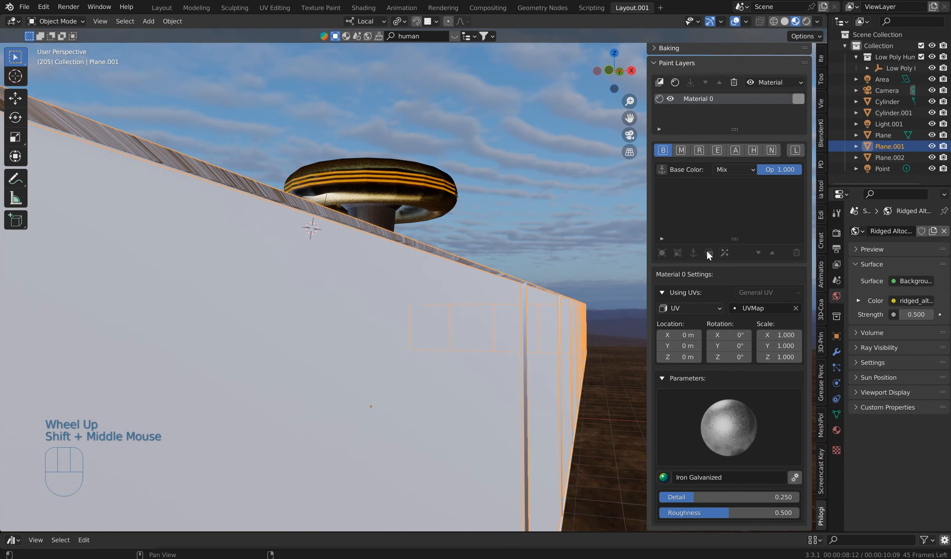
click(686, 307)
click(668, 342)
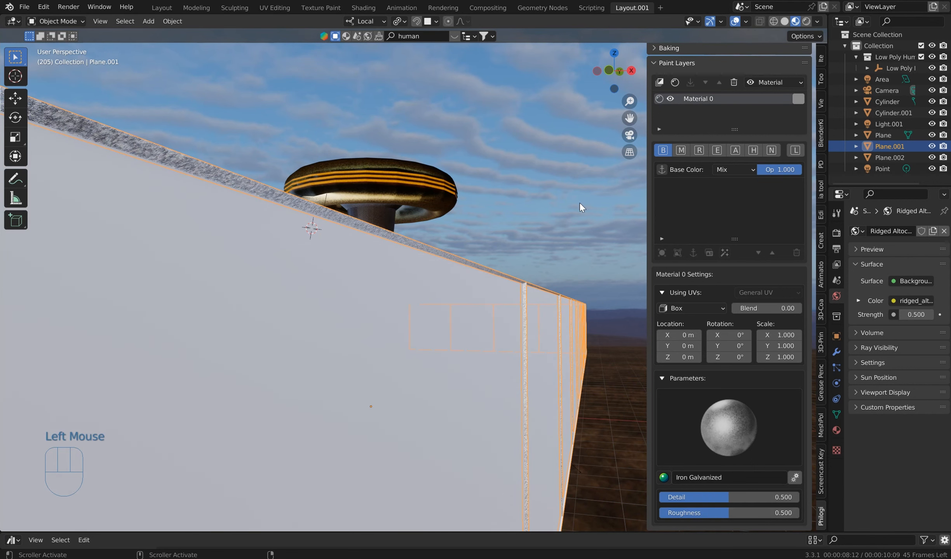
- Set the strips' Iron Galvanized material to Detail 0.619 and Roughness 0.314
middle_drag(198, 193, 264, 380)
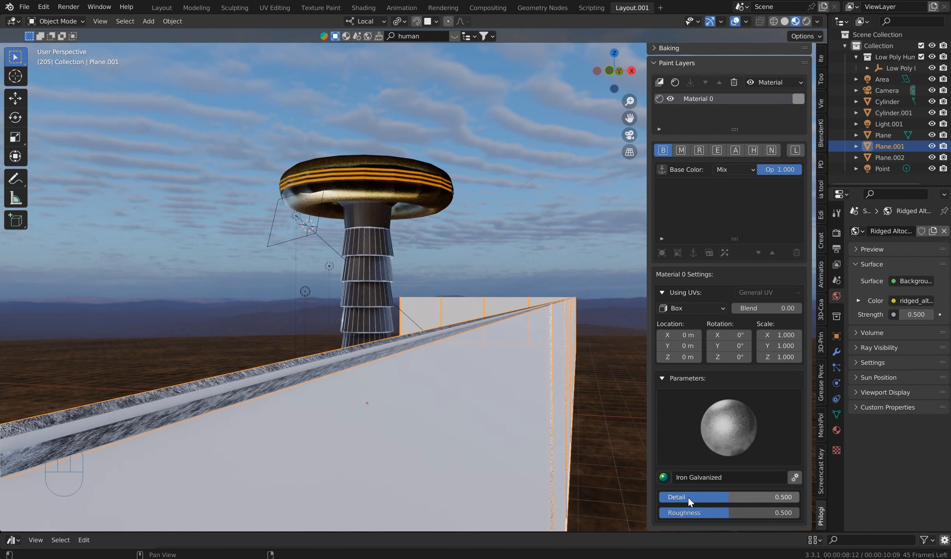
mouse_move(687, 497)
mouse_down()
mouse_move(677, 496)
mouse_move(704, 496)
mouse_up()
drag(700, 513, 670, 513)
scroll(428, 350, down, 2)
mouse_move(428, 350)
middle_down()
mouse_move(389, 369)
mouse_move(432, 351)
middle_up()
scroll(461, 354, up, 3)
scroll(461, 354, up, 2)
ctrl+middle_drag(419, 403, 386, 517)
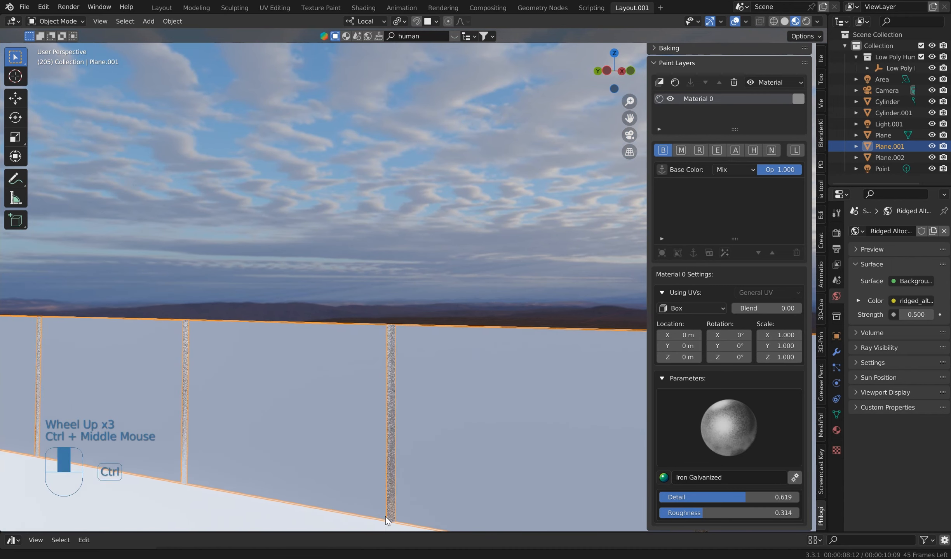
- Select the wall, Plane.002, and darken the base color of its Layer 0
right_click(495, 410)
scroll(519, 391, down, 1)
scroll(519, 391, down, 1)
shift+middle_drag(459, 379, 411, 375)
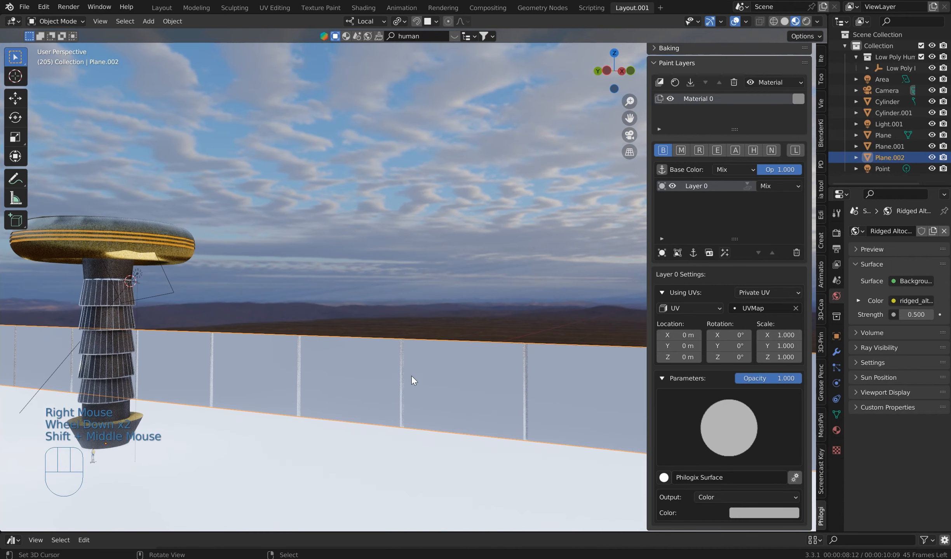
click(734, 516)
click(764, 511)
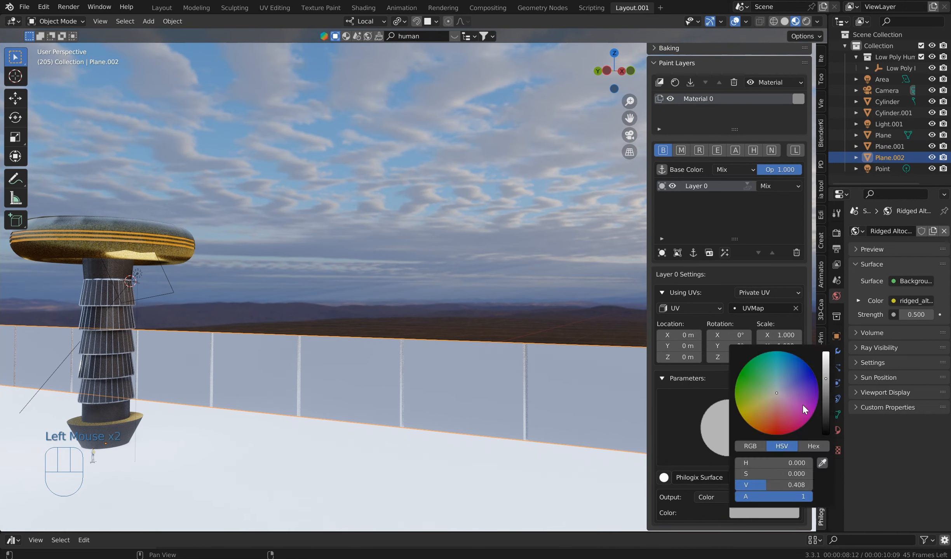
drag(829, 370, 826, 399)
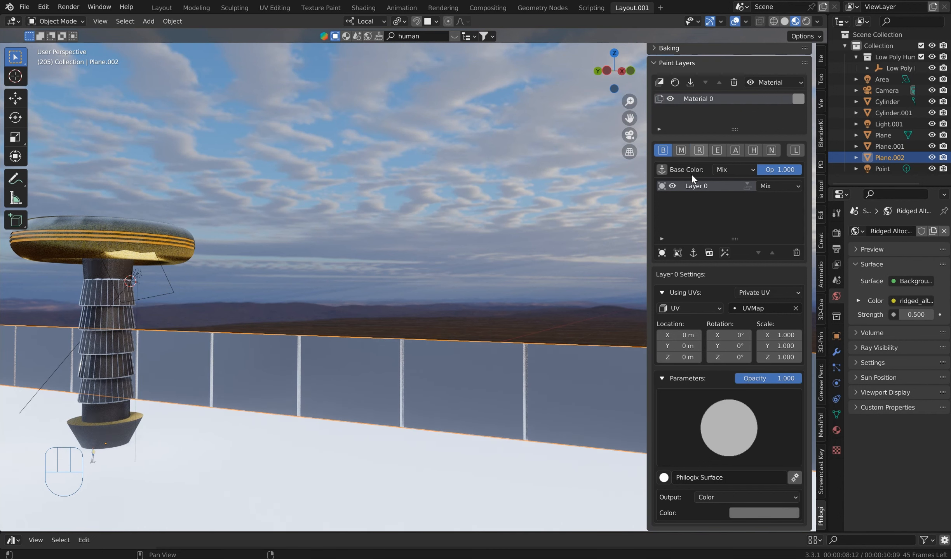
- Delete the wall's Layer 0 and add a new material layer above Material 0 with the Cracked Asphalt material
click(796, 254)
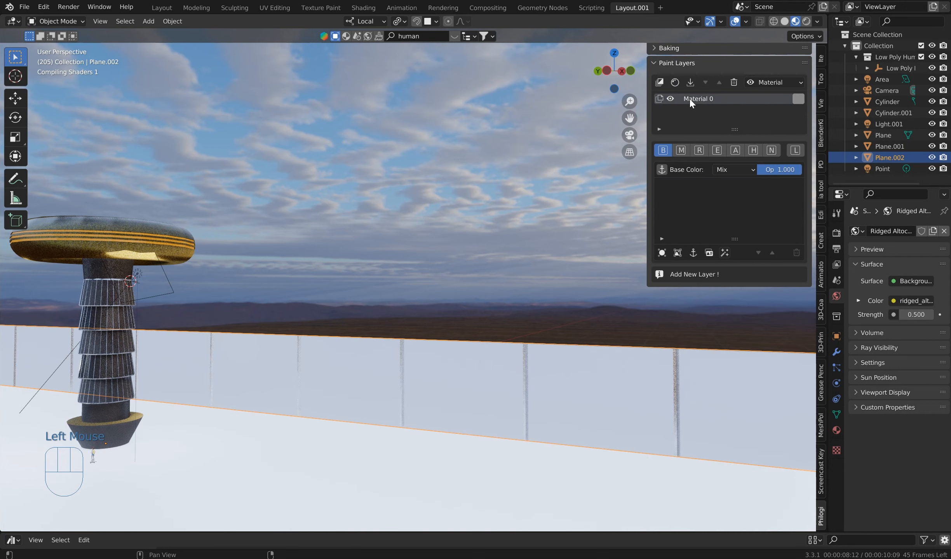
click(675, 82)
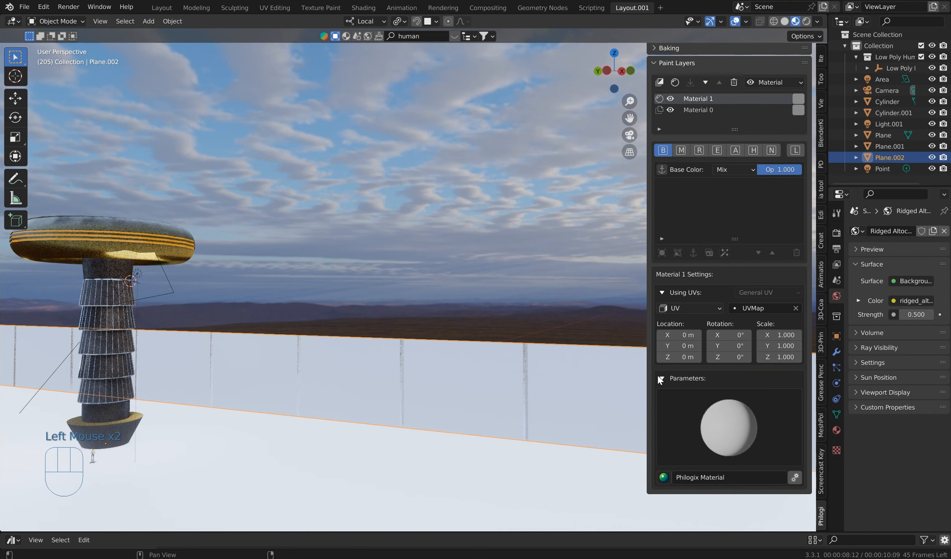
click(664, 477)
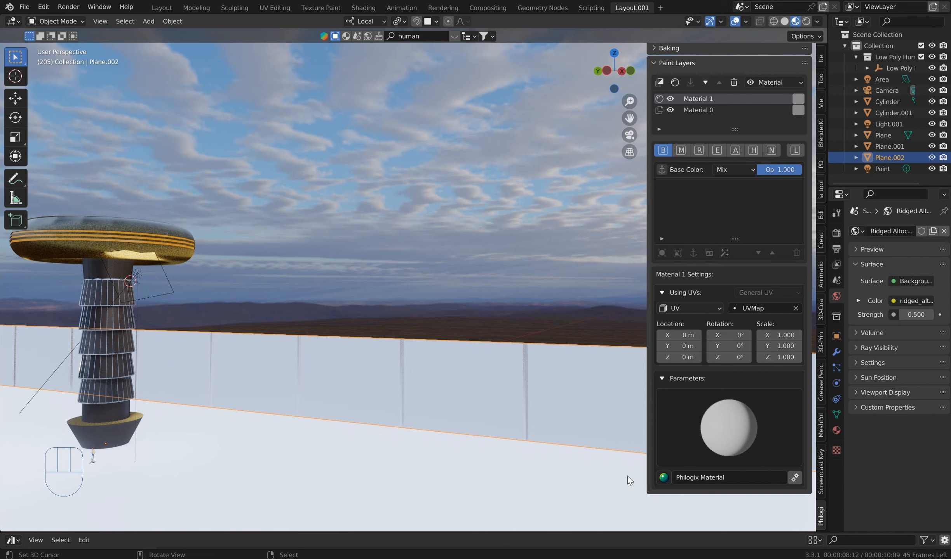
click(662, 478)
click(381, 442)
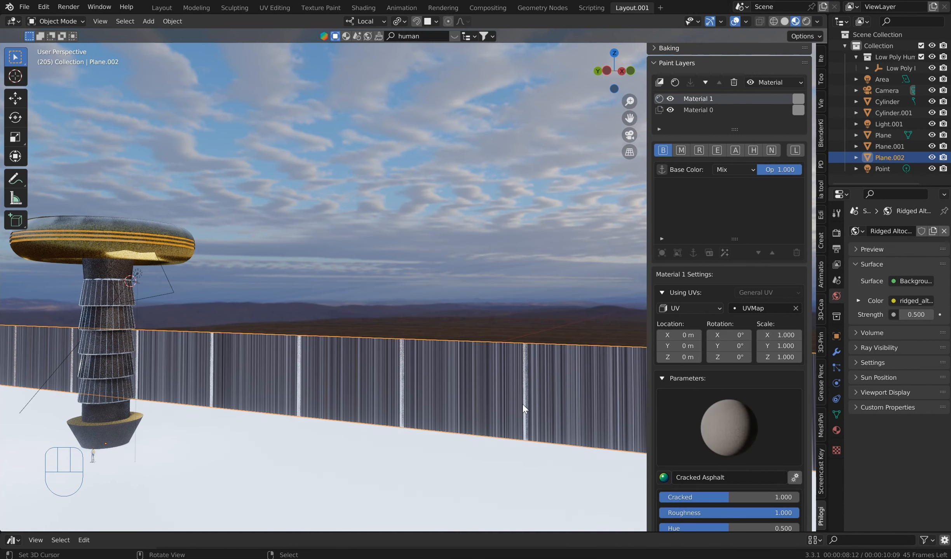
- Switch the wall's Cracked Asphalt projection to Box and set its X, Y and Z scale to 0.100
click(689, 309)
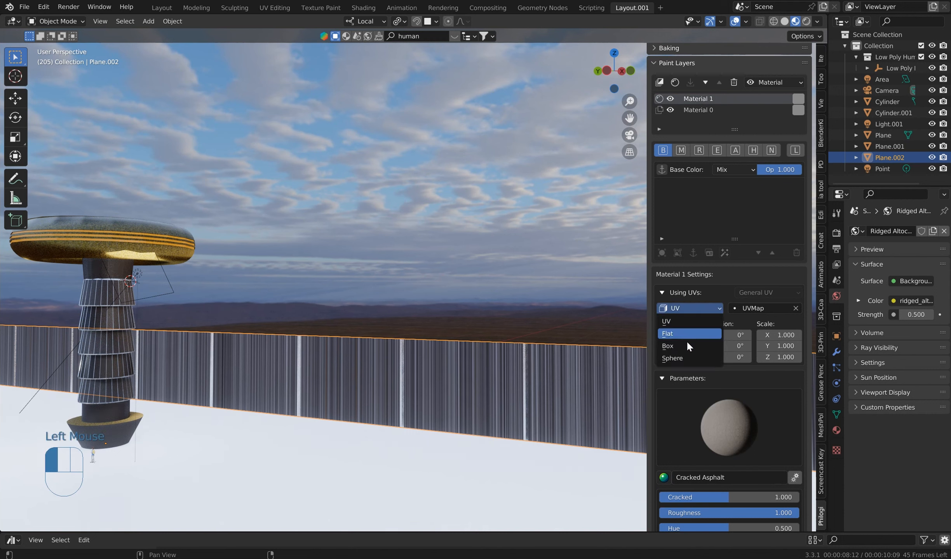
click(686, 344)
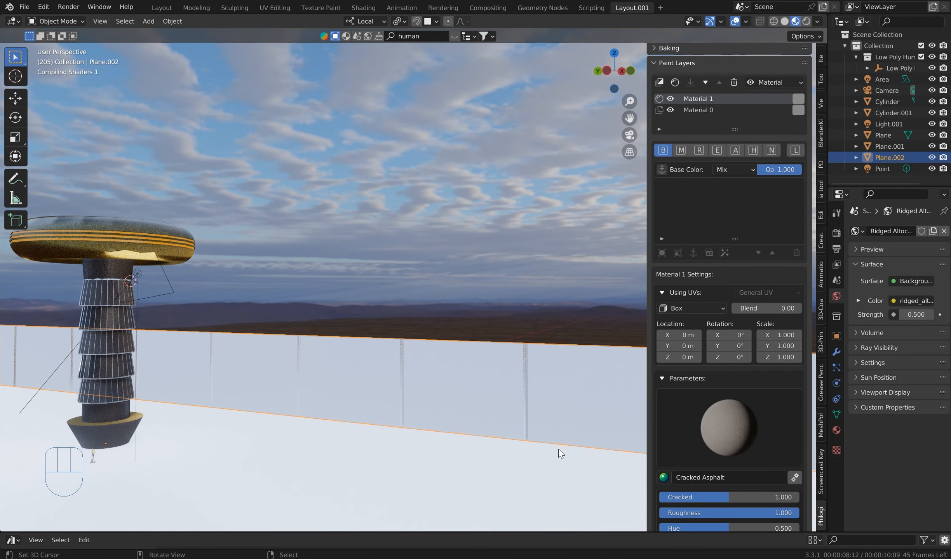
scroll(618, 421, up, 1)
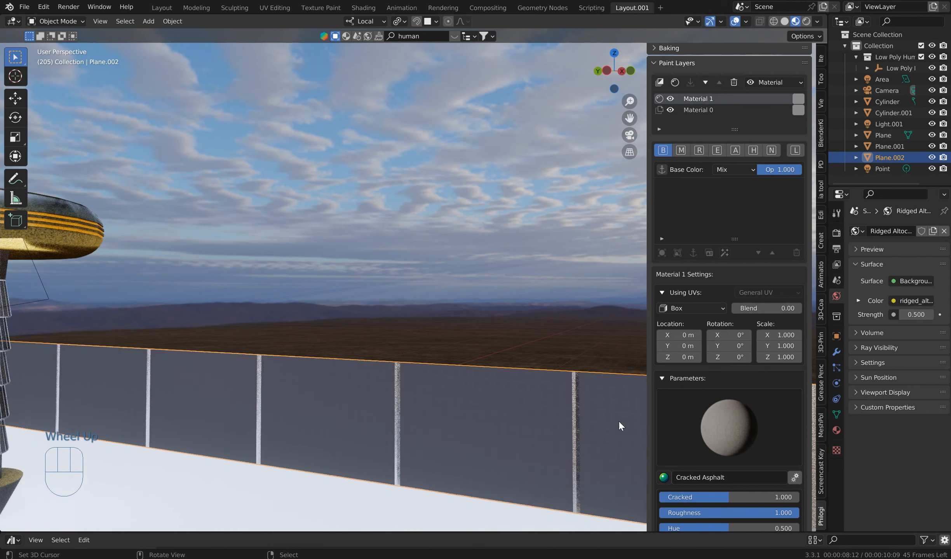
shift+scroll(578, 424, up, 1)
shift+middle_drag(578, 424, 588, 378)
scroll(522, 397, up, 4)
shift+middle_drag(522, 397, 526, 335)
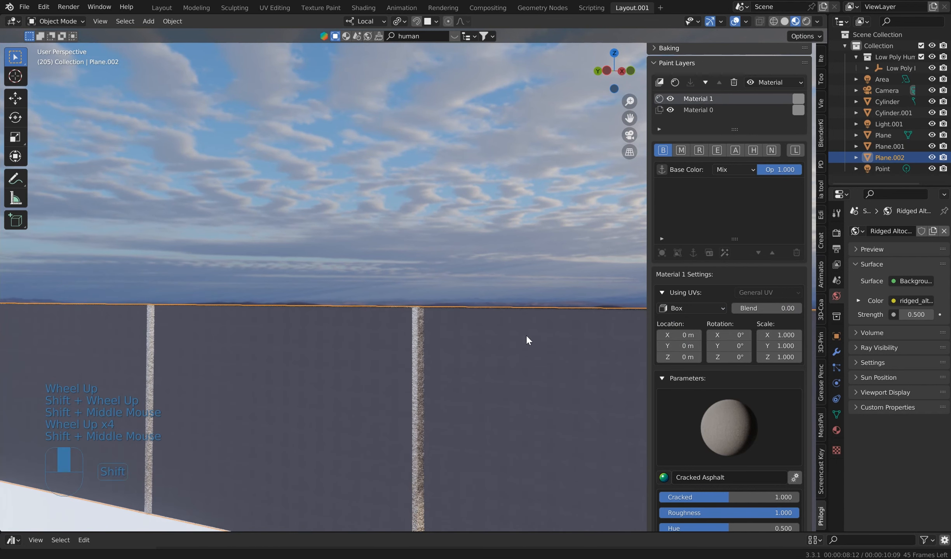
drag(777, 335, 726, 357)
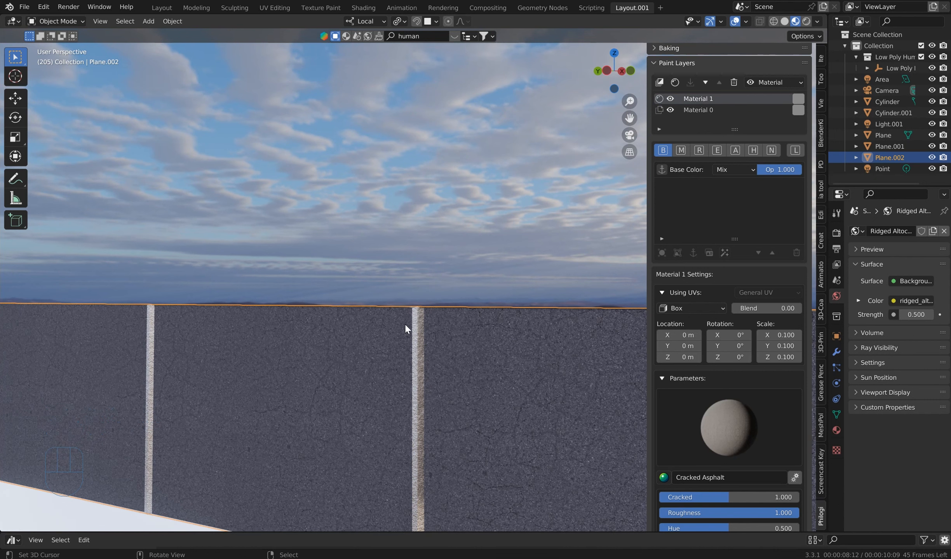
- Examine the cracked asphalt texture on the wall from a distance and up close
scroll(297, 370, down, 2)
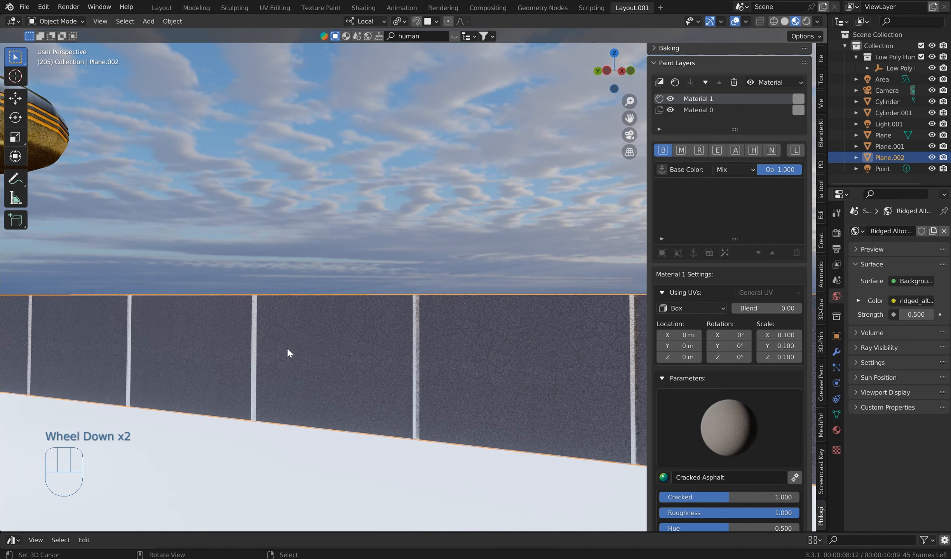
scroll(286, 347, down, 2)
middle_drag(286, 347, 495, 348)
scroll(434, 322, down, 1)
scroll(434, 323, up, 1)
scroll(434, 322, up, 3)
scroll(414, 334, down, 2)
scroll(452, 334, up, 7)
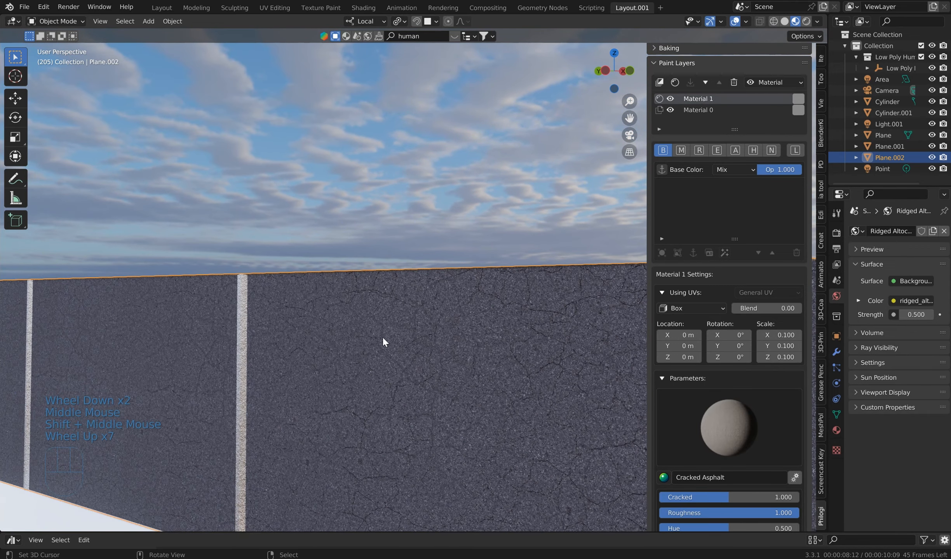
- Examine the wall material's node tree in the Shading workspace, including the Cracked Asphalt node, and return to the Layout.001 workspace
click(361, 8)
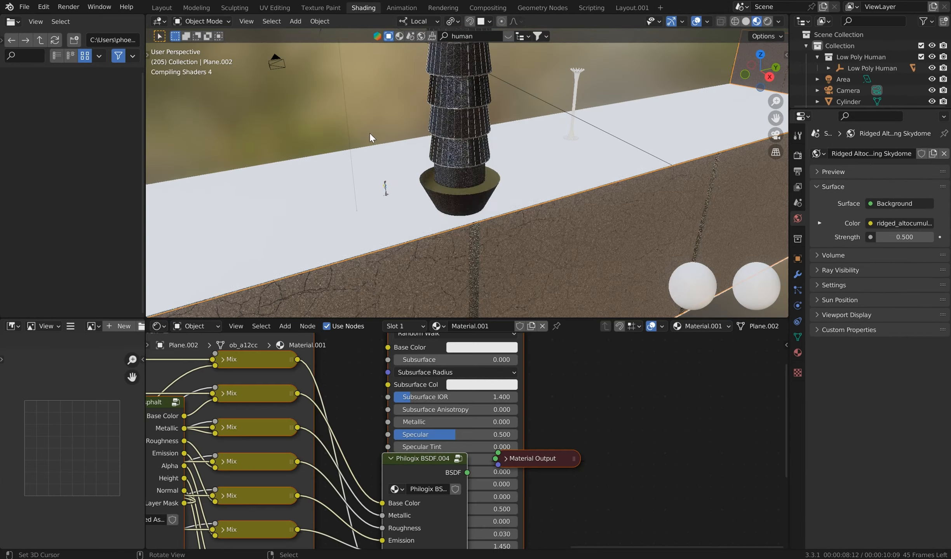
scroll(394, 348, down, 3)
scroll(435, 402, down, 1)
middle_drag(465, 400, 583, 386)
scroll(575, 384, up, 20)
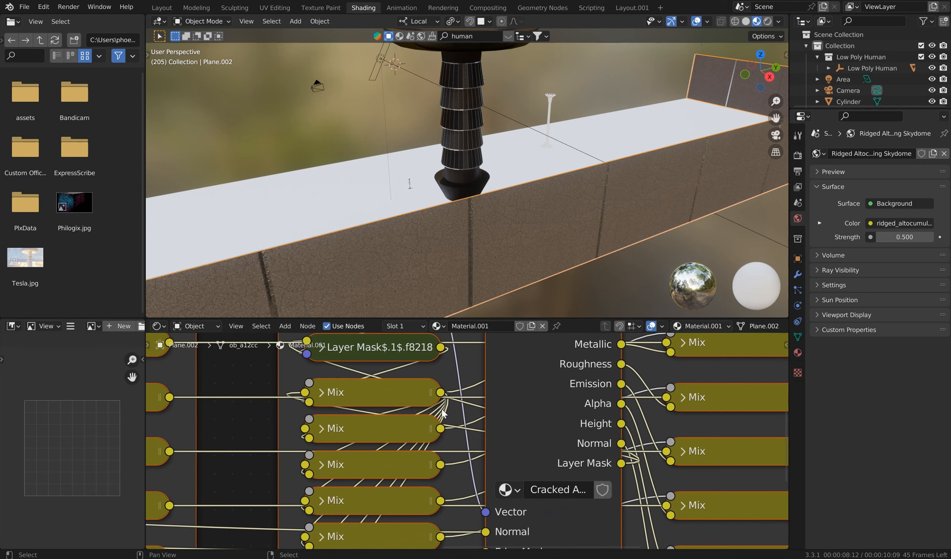
scroll(492, 432, down, 3)
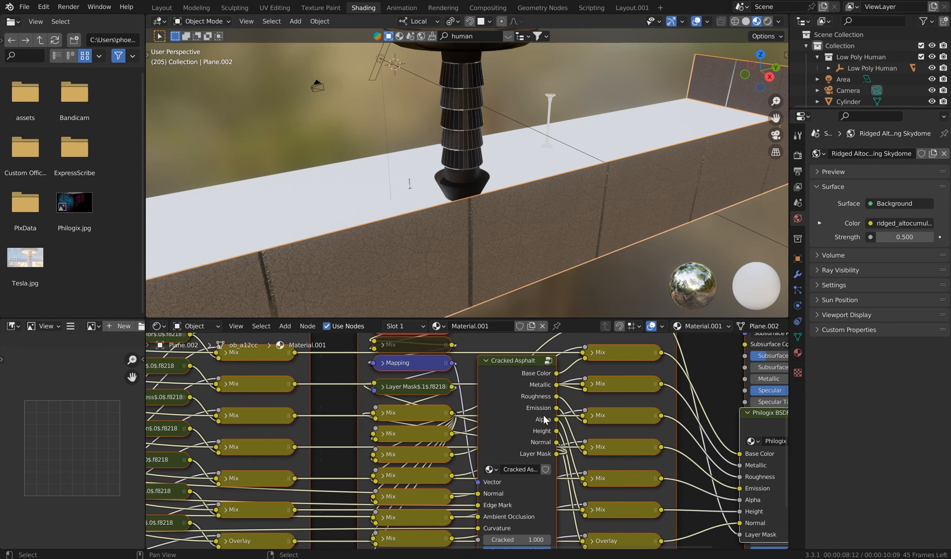
scroll(542, 420, down, 5)
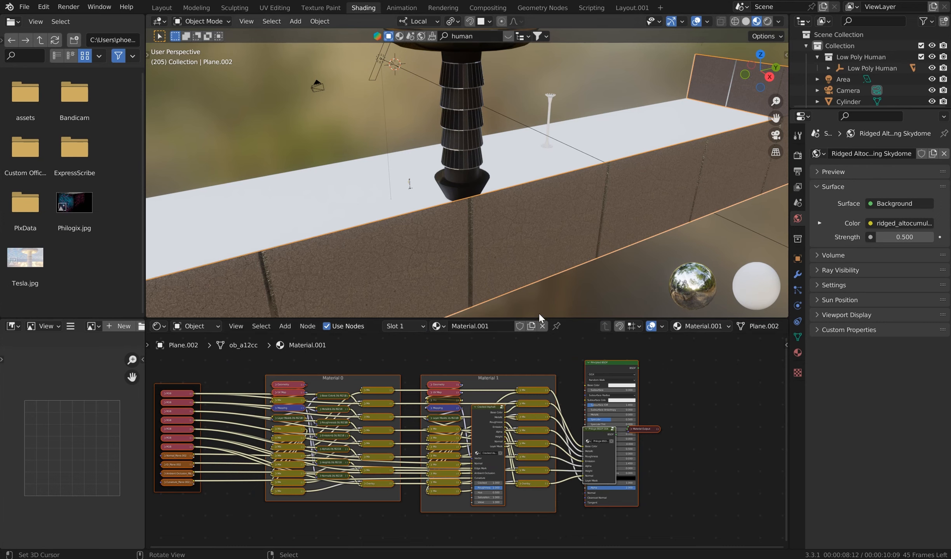
click(631, 8)
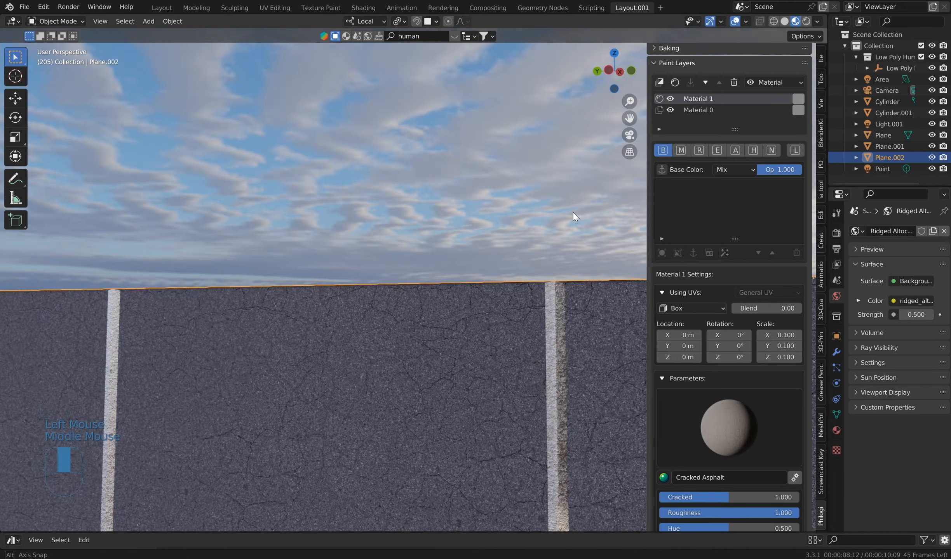
- Select the thin pole beside the tower, Cylinder.001, and give it a Plx shader with a material layer
middle_drag(569, 211, 534, 253)
scroll(534, 253, down, 4)
scroll(503, 209, down, 5)
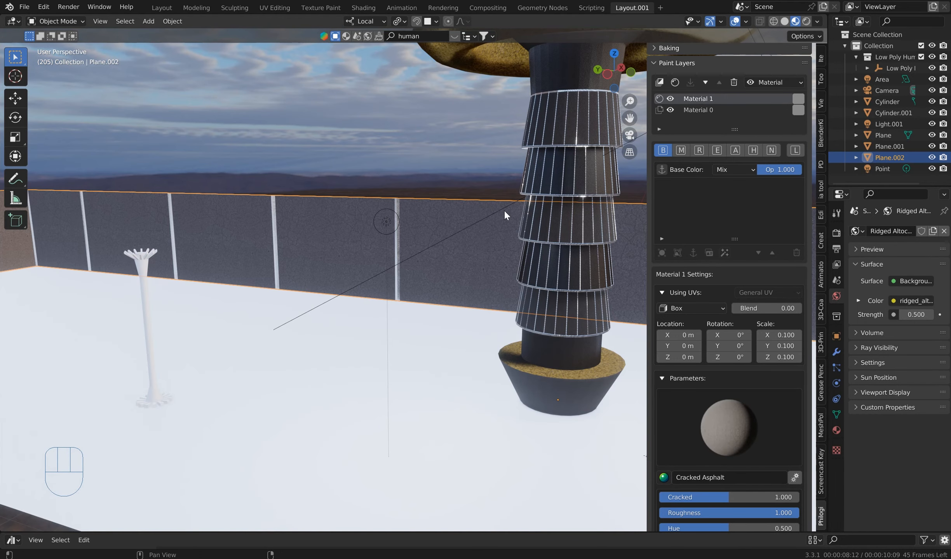
right_click(147, 305)
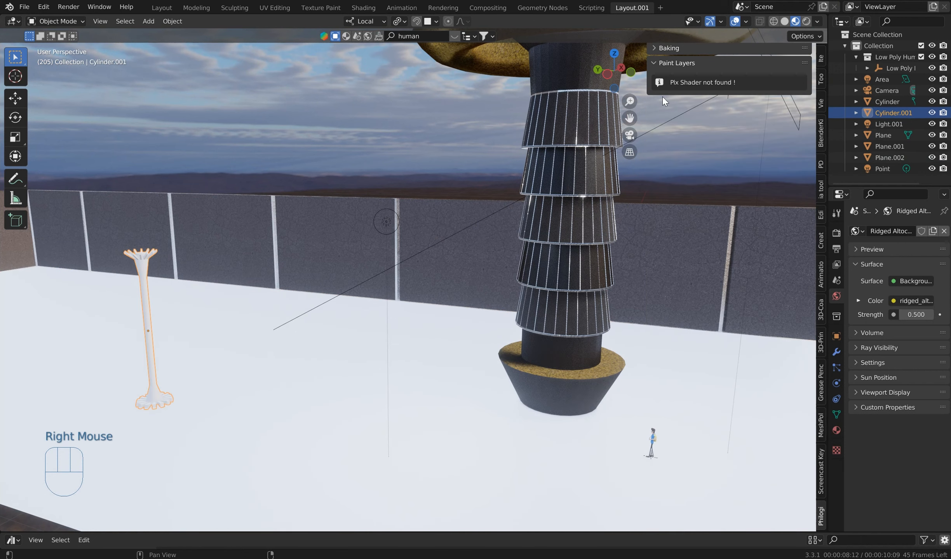
key(ctrl)
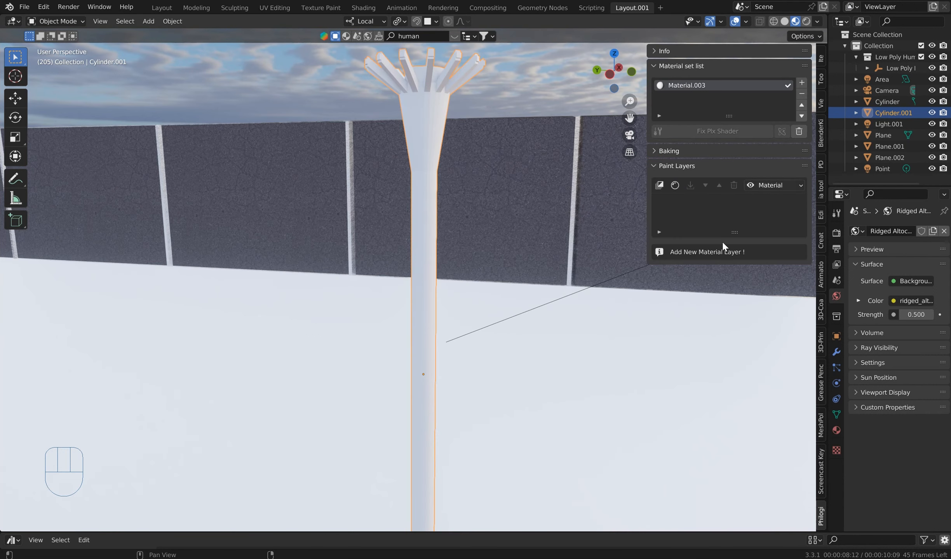
click(675, 185)
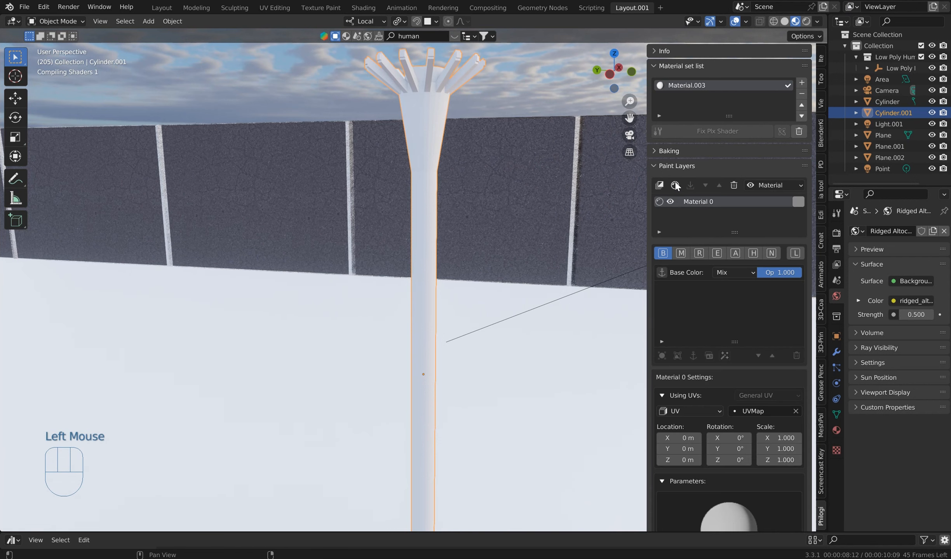
scroll(698, 442, down, 3)
scroll(698, 442, down, 2)
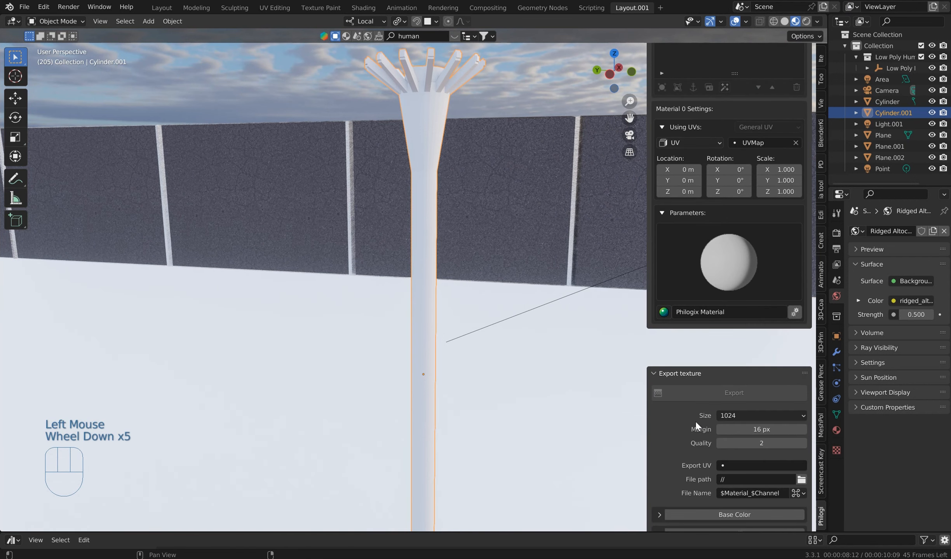
- Bake the Normal, Ambient Occlusion and Curvature maps for the pole
scroll(676, 303, up, 4)
middle_click(675, 304)
scroll(675, 303, up, 1)
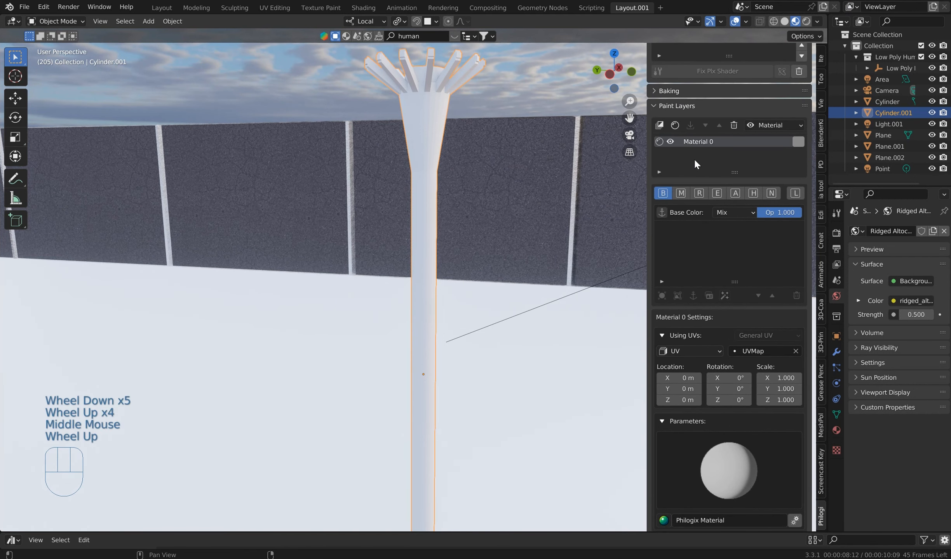
click(656, 93)
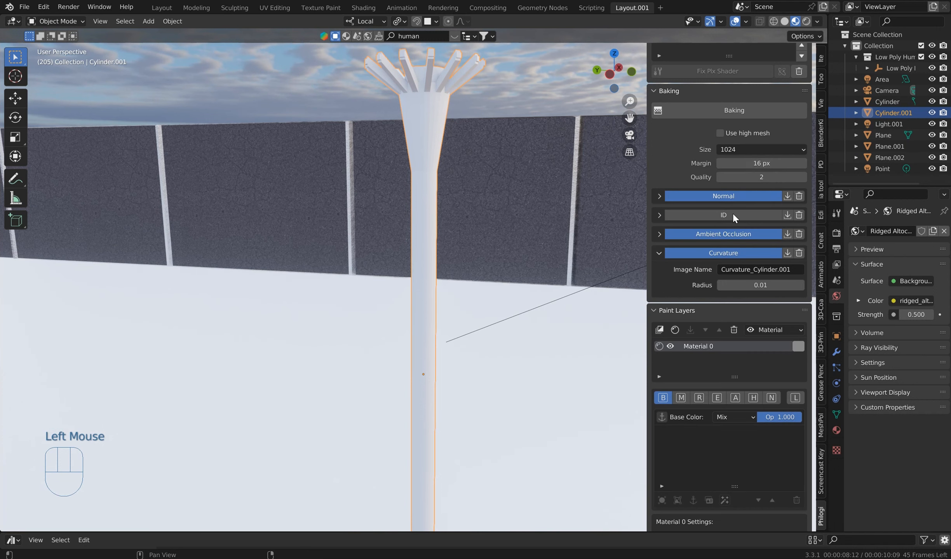
double_click(762, 110)
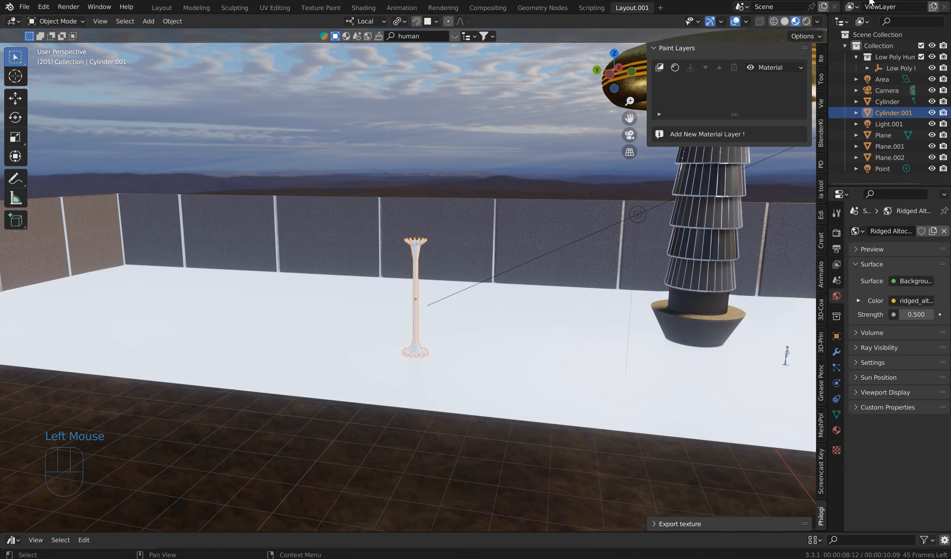
- Add a material layer to the pole with Box projection and the custom yellow Aluminium Pure material
scroll(476, 267, up, 4)
click(675, 68)
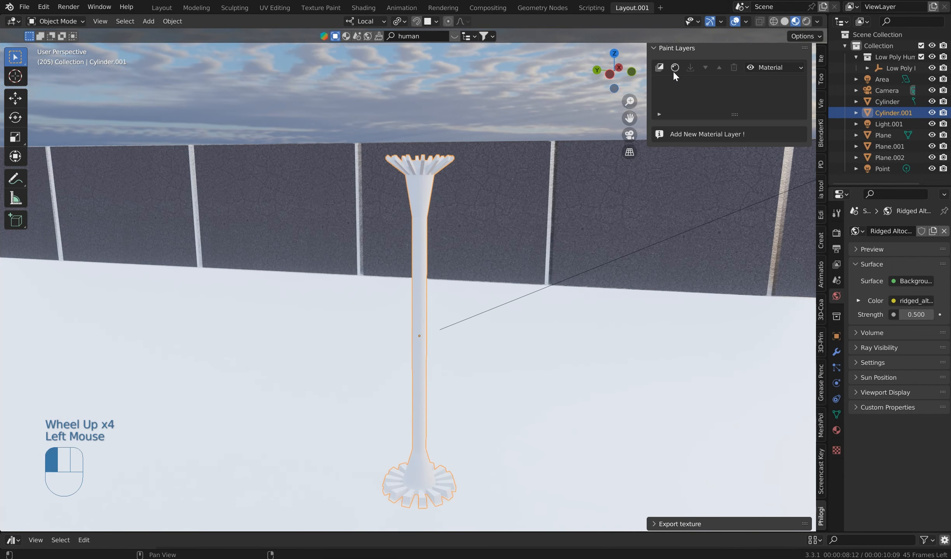
click(684, 291)
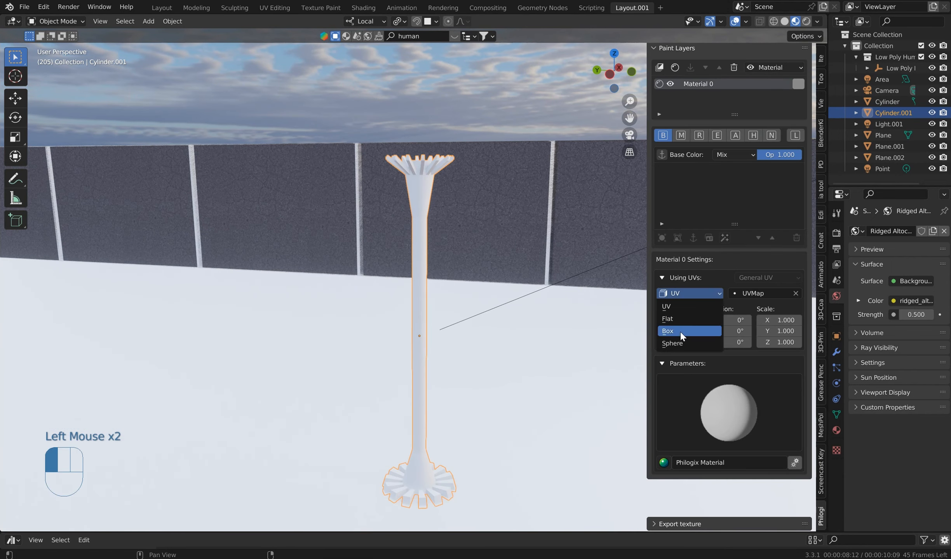
click(699, 330)
click(664, 461)
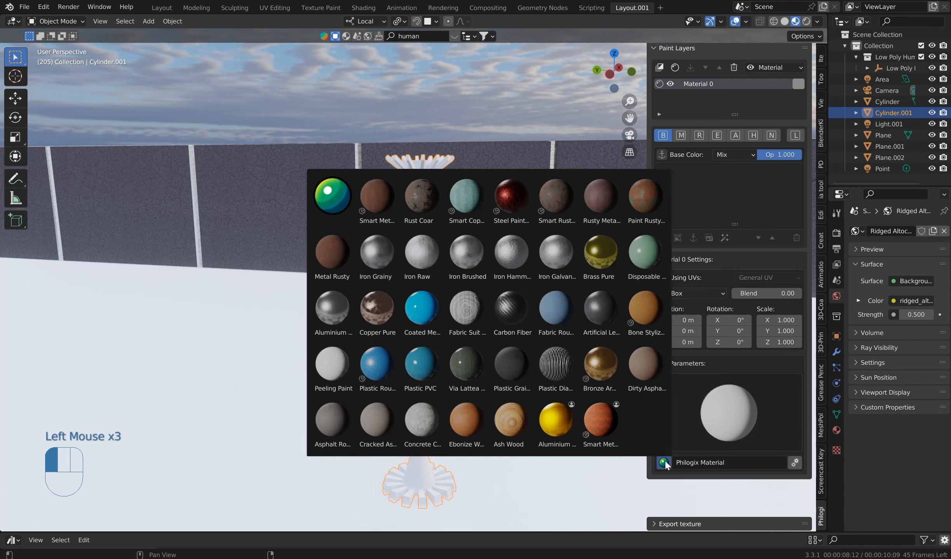
click(556, 424)
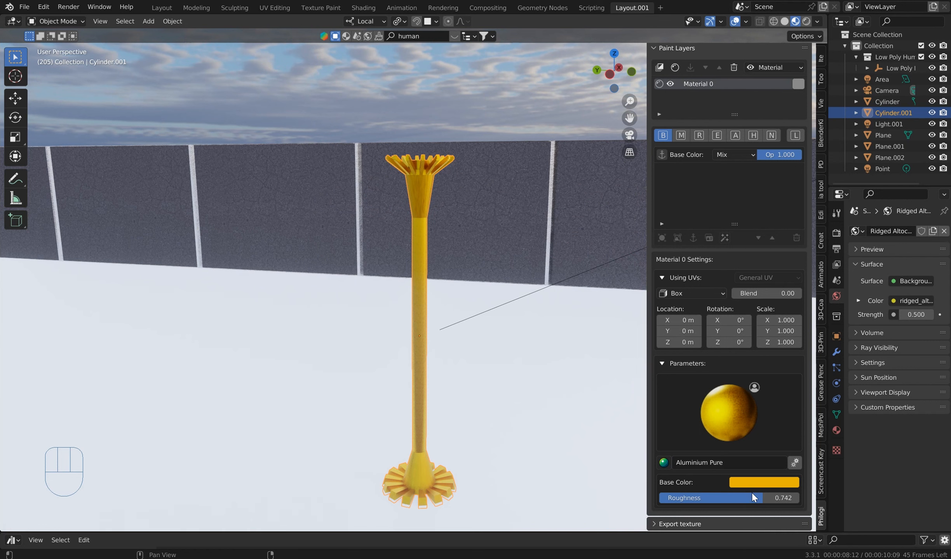
- Set the pole's Aluminium Pure roughness to 0.524 and darken its base color to a deep brownish gold
drag(752, 492, 687, 494)
scroll(558, 278, up, 4)
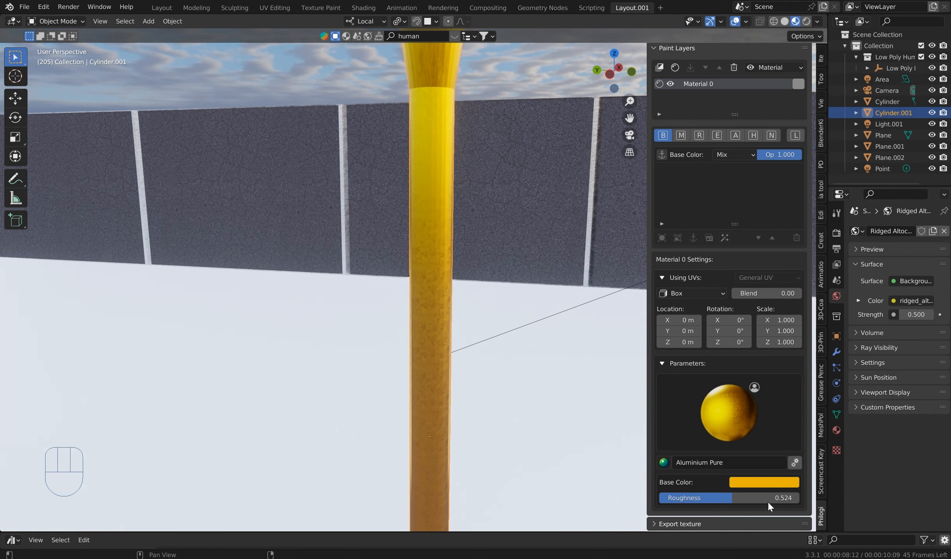
click(764, 482)
drag(826, 337, 826, 357)
scroll(505, 241, down, 3)
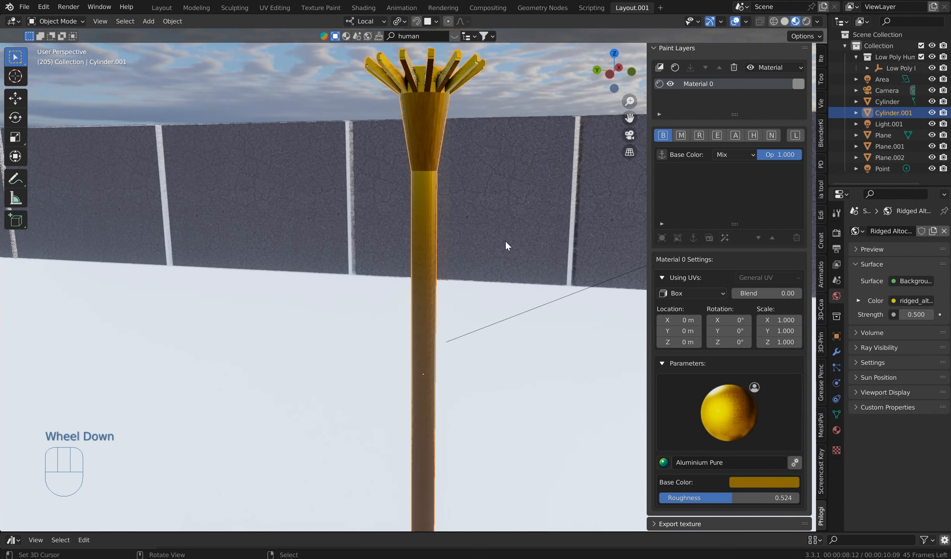
- Examine the gold pole together with the tower and wall from several angles and distances
middle_drag(505, 241, 540, 282)
scroll(538, 249, down, 1)
scroll(537, 214, down, 2)
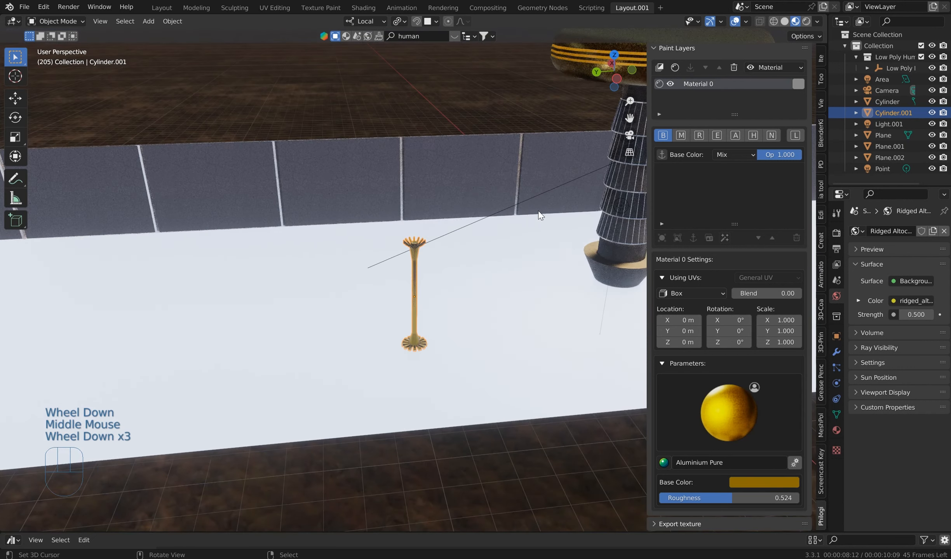
shift+middle_drag(536, 214, 409, 314)
scroll(378, 348, down, 1)
scroll(575, 412, up, 1)
middle_drag(575, 412, 503, 309)
scroll(538, 372, up, 2)
scroll(503, 309, down, 1)
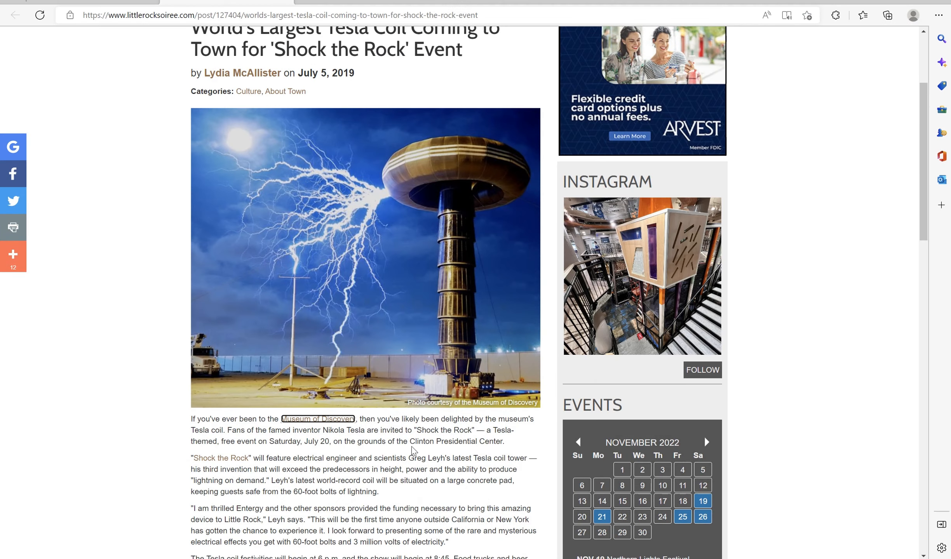
- Examine the Tesla coil photo in the web article and compare it with the modelled tower and pole in Blender
mouse_move(330, 392)
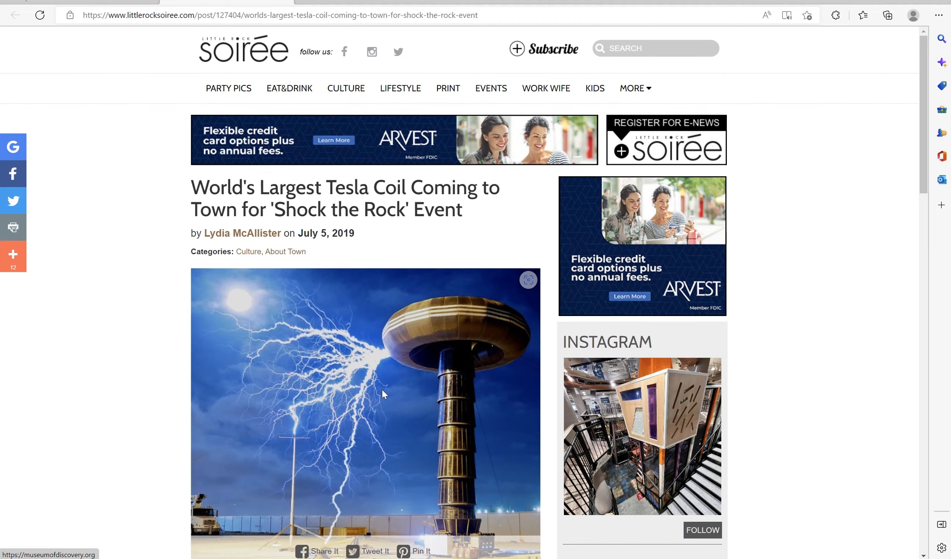
scroll(239, 317, down, 5)
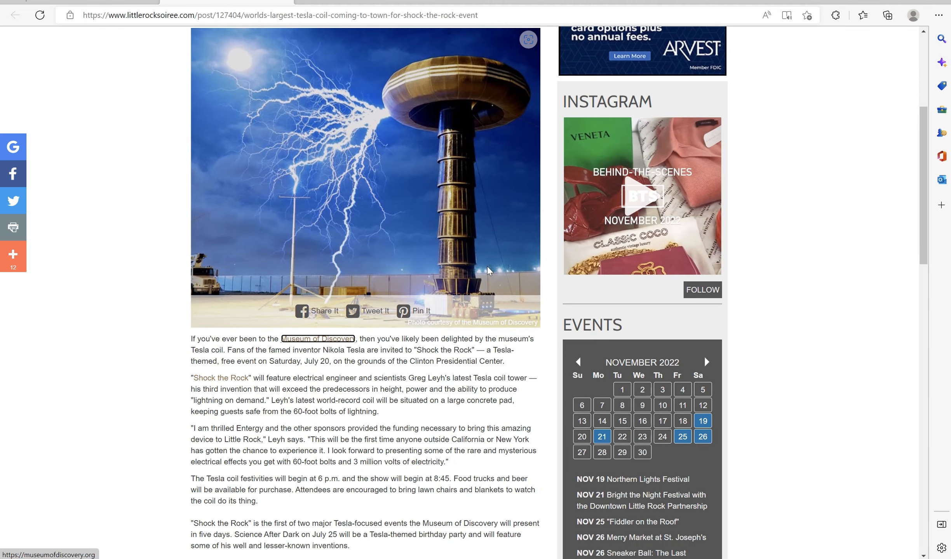
scroll(481, 260, up, 2)
scroll(482, 284, down, 1)
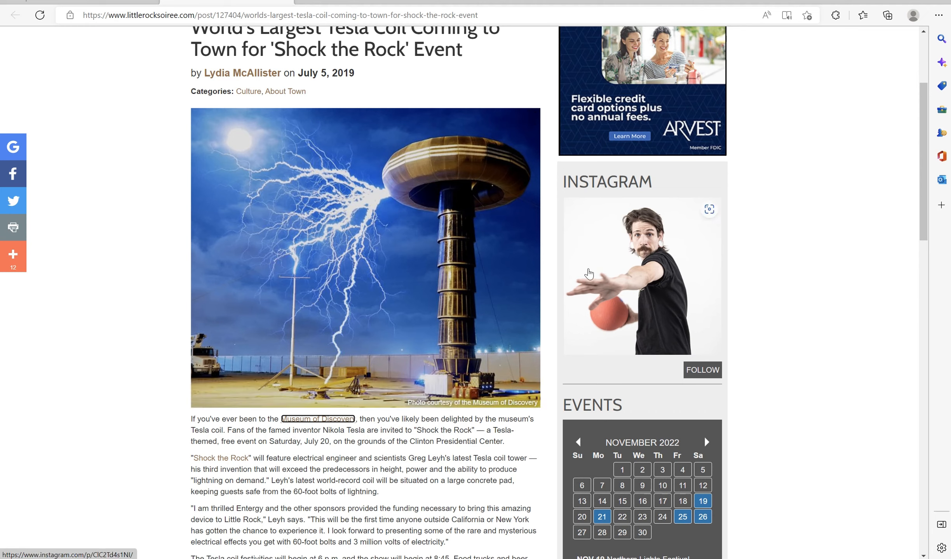
click(494, 558)
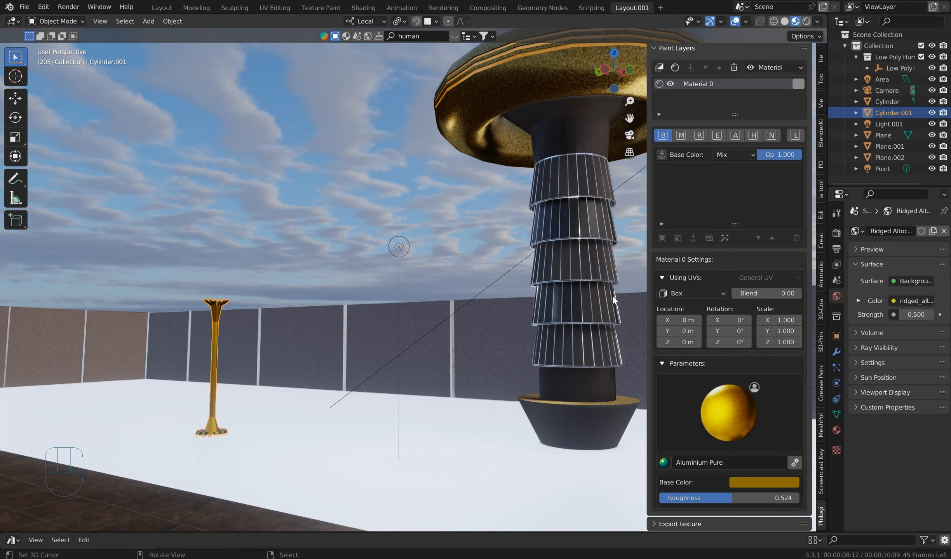
middle_drag(562, 235, 477, 181)
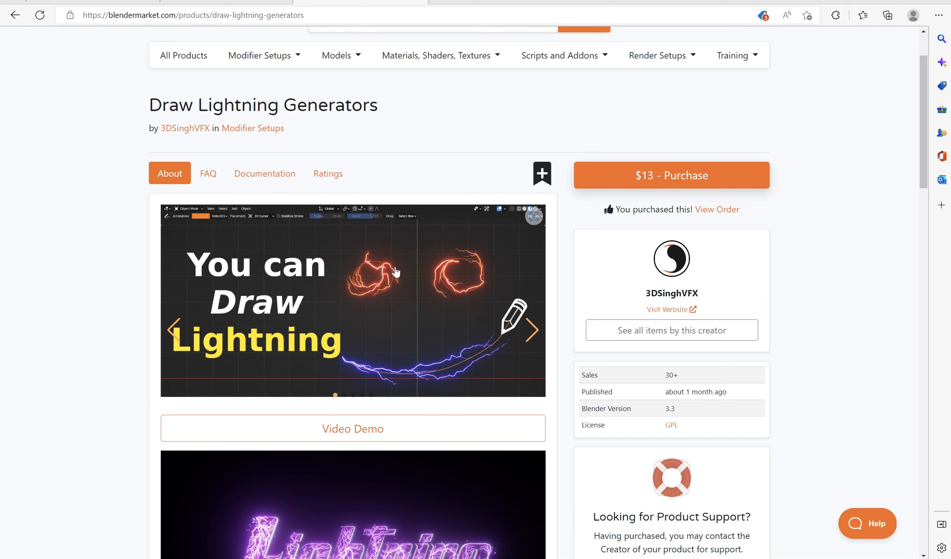
- Review the Draw Lightning Generators product page, including its description, features, documentation and update notes
scroll(380, 347, down, 6)
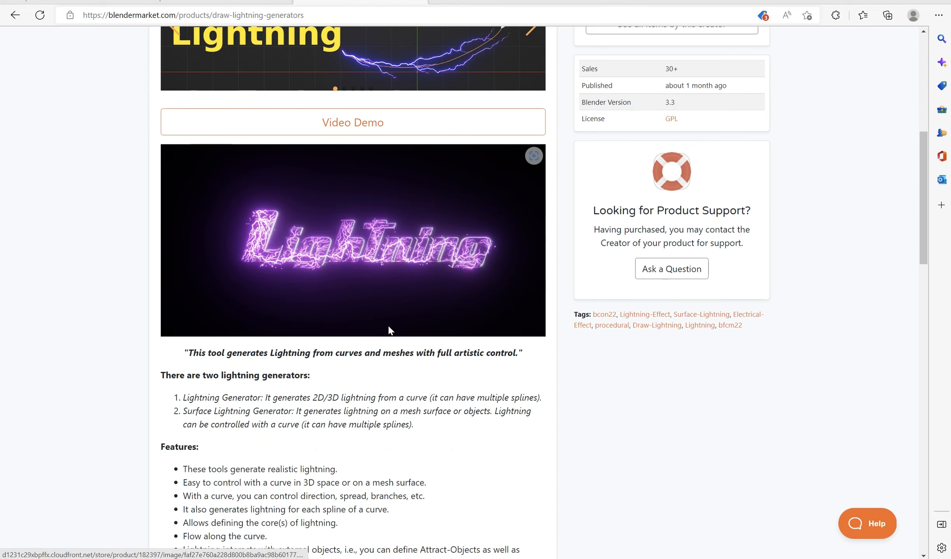
scroll(465, 280, up, 6)
scroll(462, 284, down, 20)
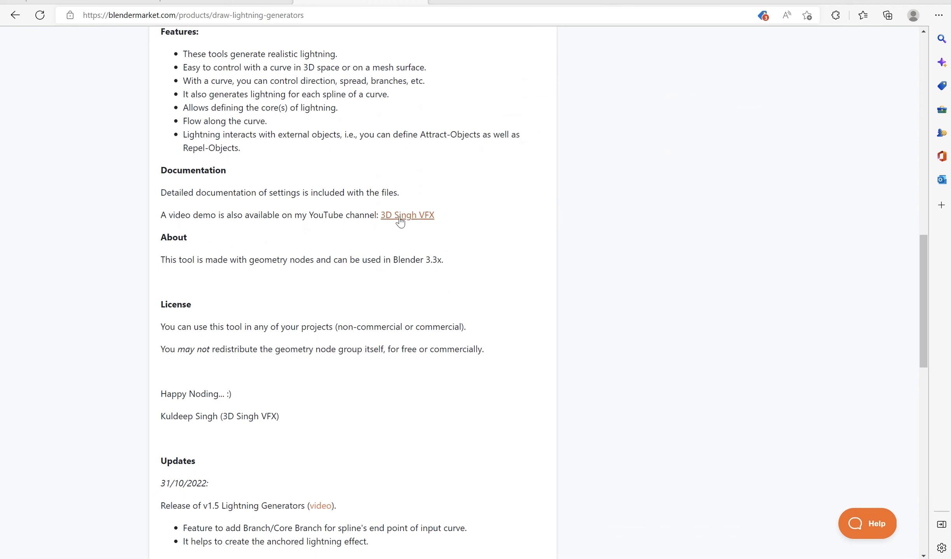
scroll(542, 219, up, 20)
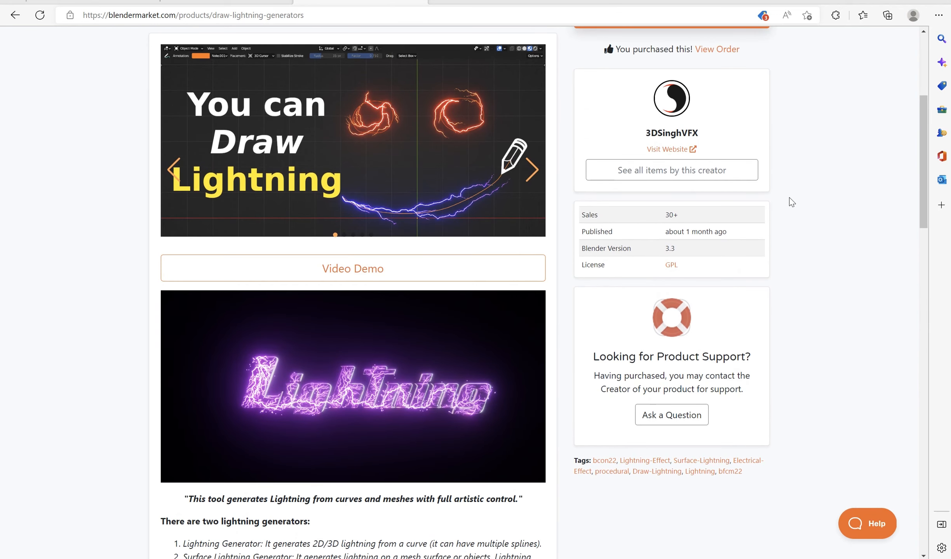
scroll(802, 200, up, 5)
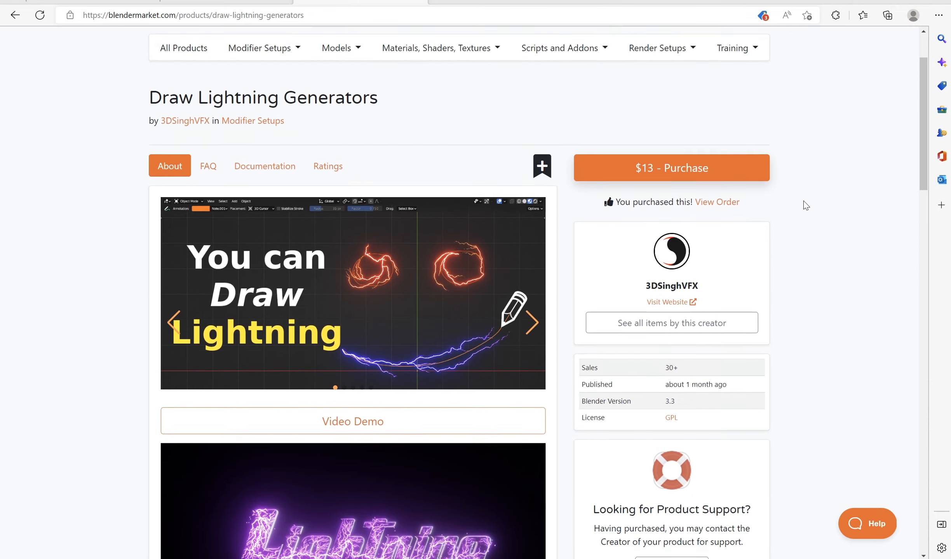
scroll(575, 305, down, 2)
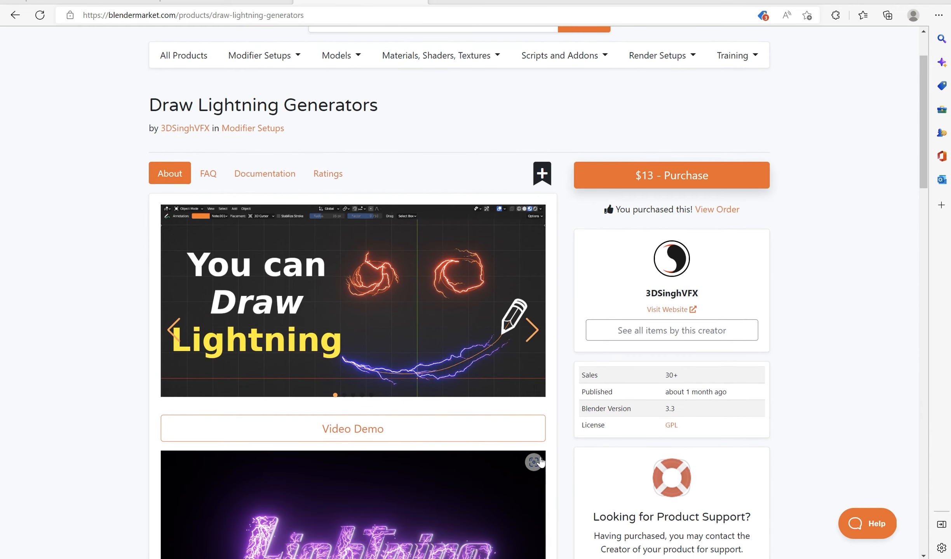
mouse_move(484, 558)
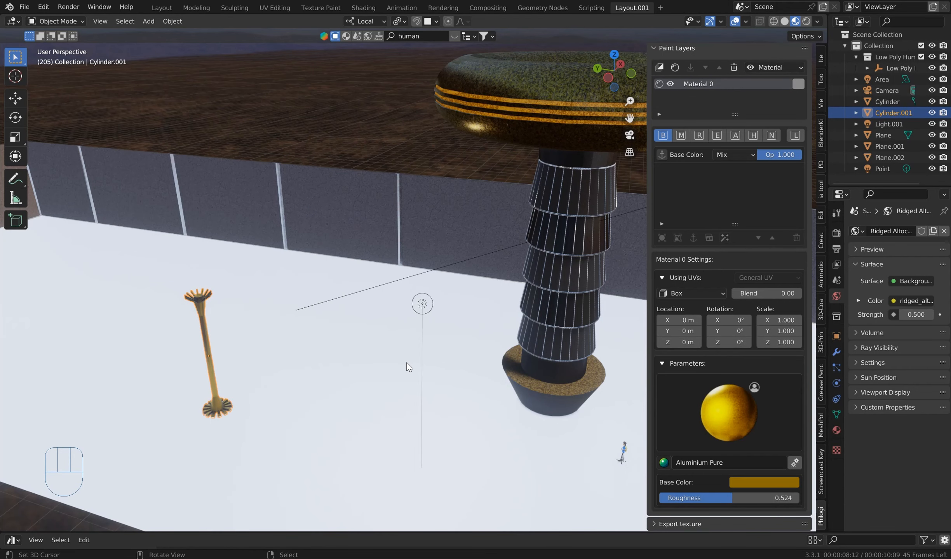
- Start appending from another Blender file and browse to the Desktop folder
click(479, 67)
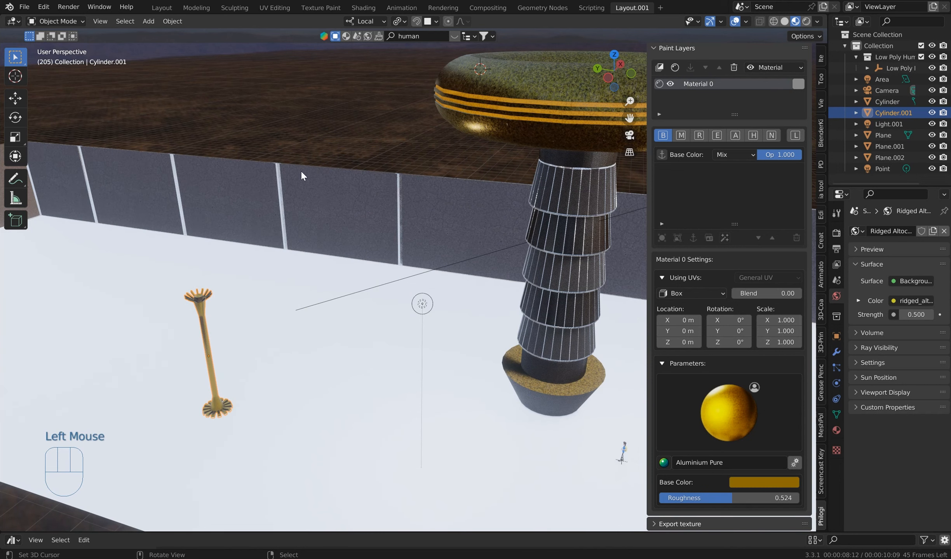
click(24, 6)
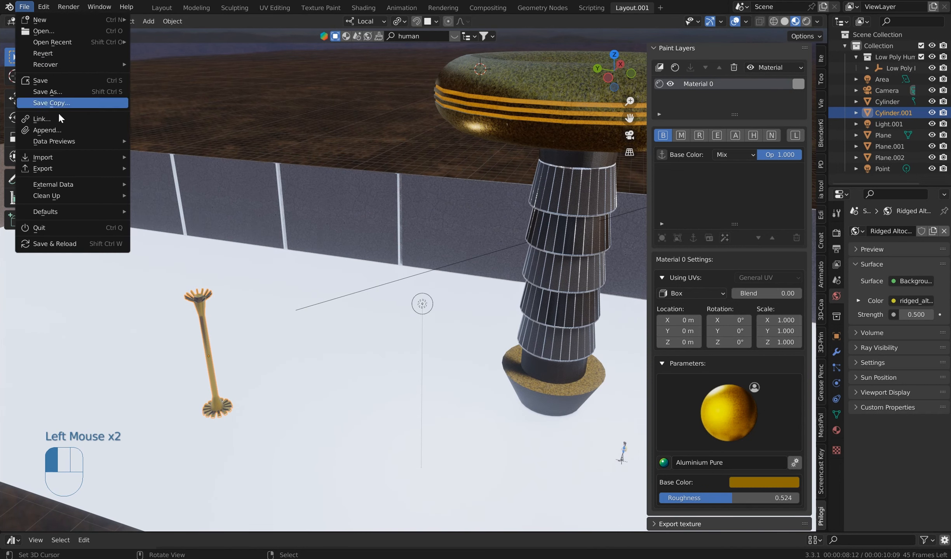
click(60, 131)
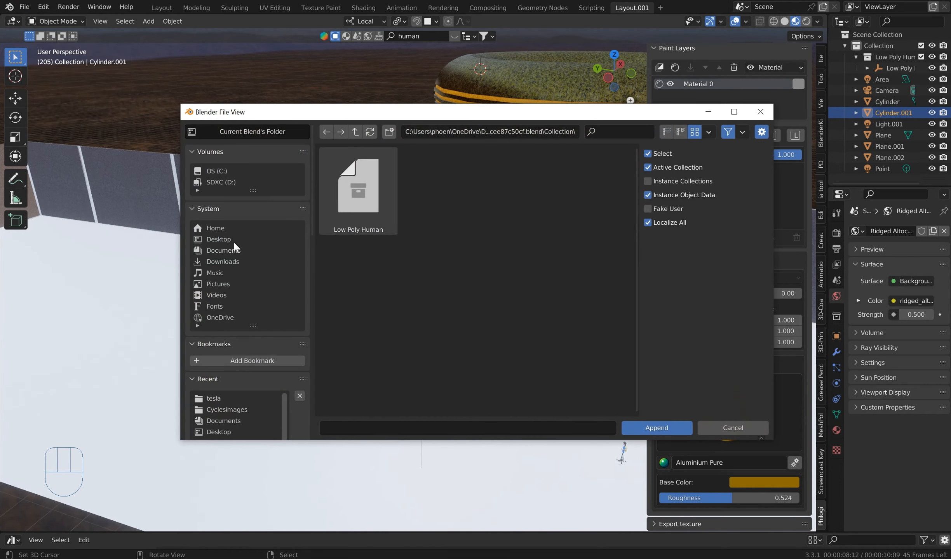
click(234, 240)
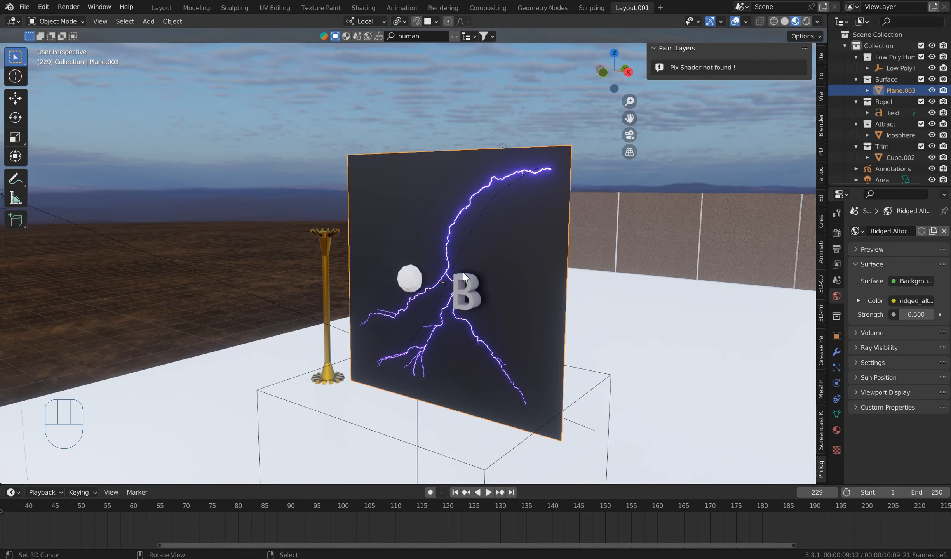
- Play the surface lightning animation and try moving the letter B along the bolt on the dark plane
middle_drag(546, 235, 504, 325)
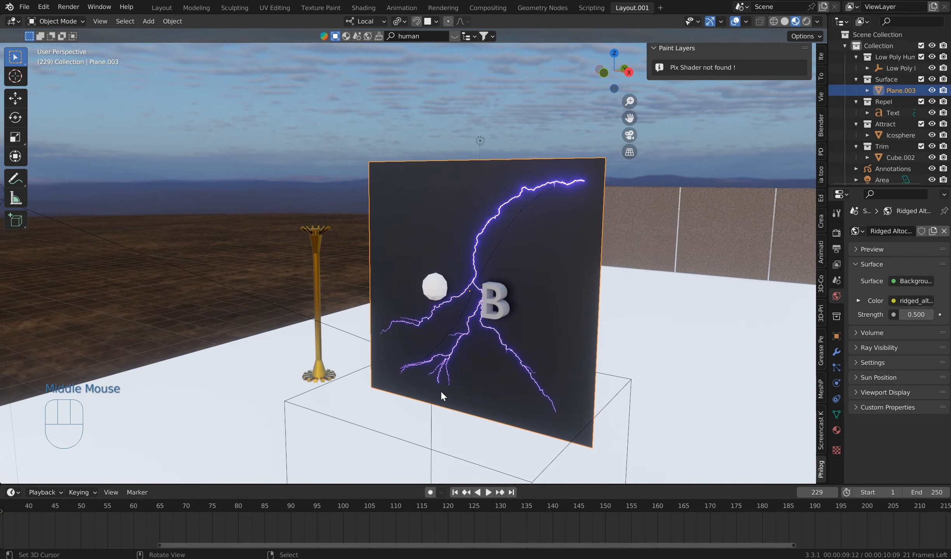
click(489, 492)
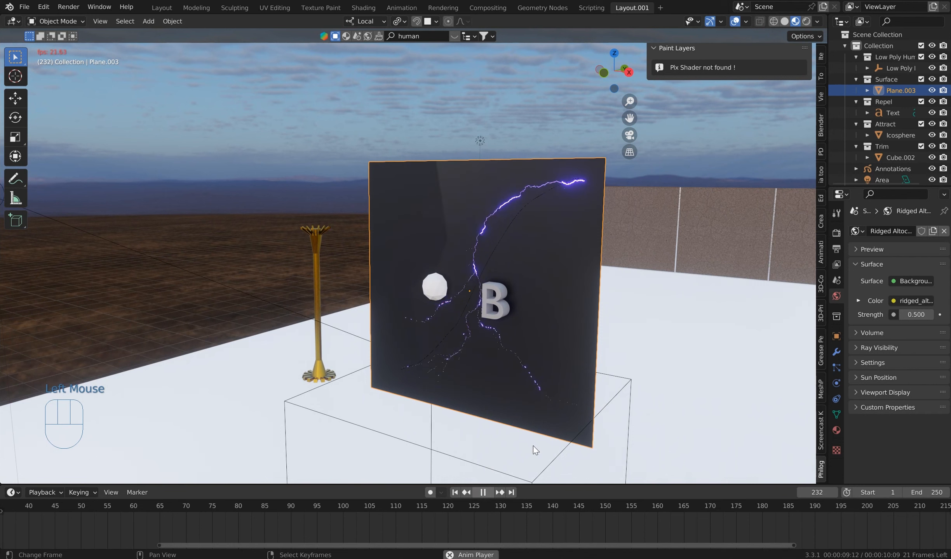
click(493, 311)
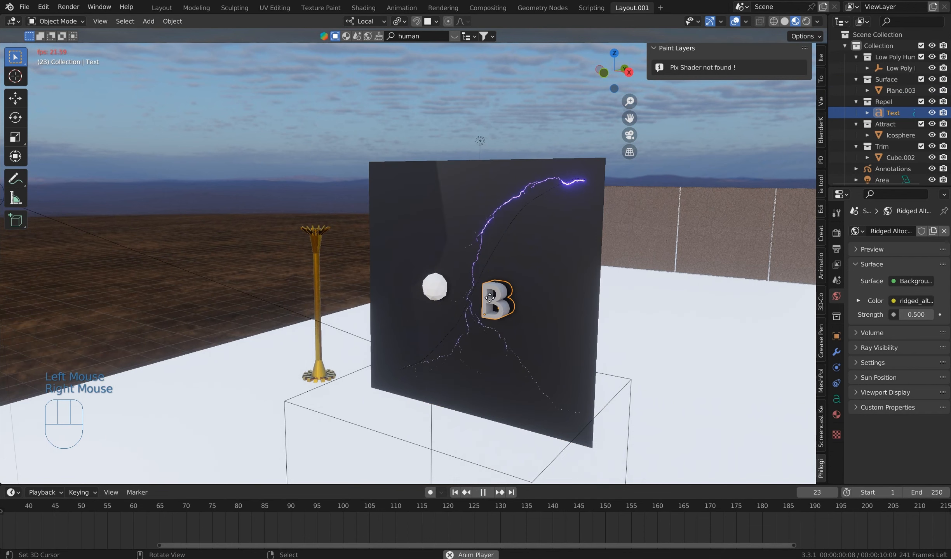
key(g)
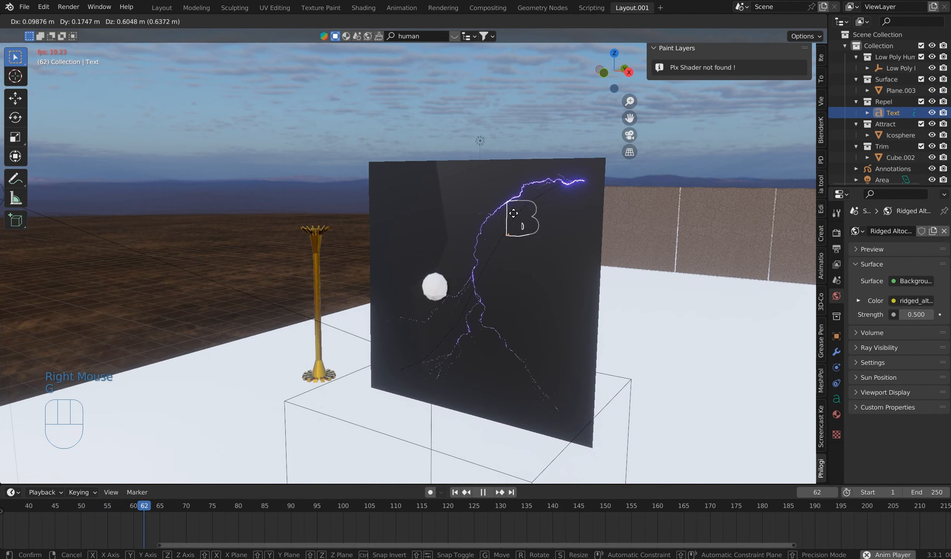
right_click(543, 199)
right_click(563, 207)
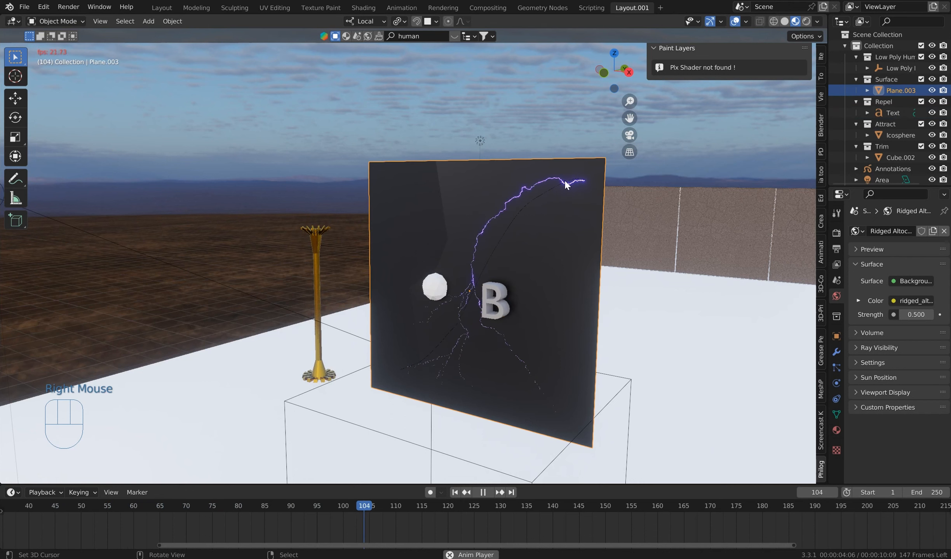
right_click(564, 210)
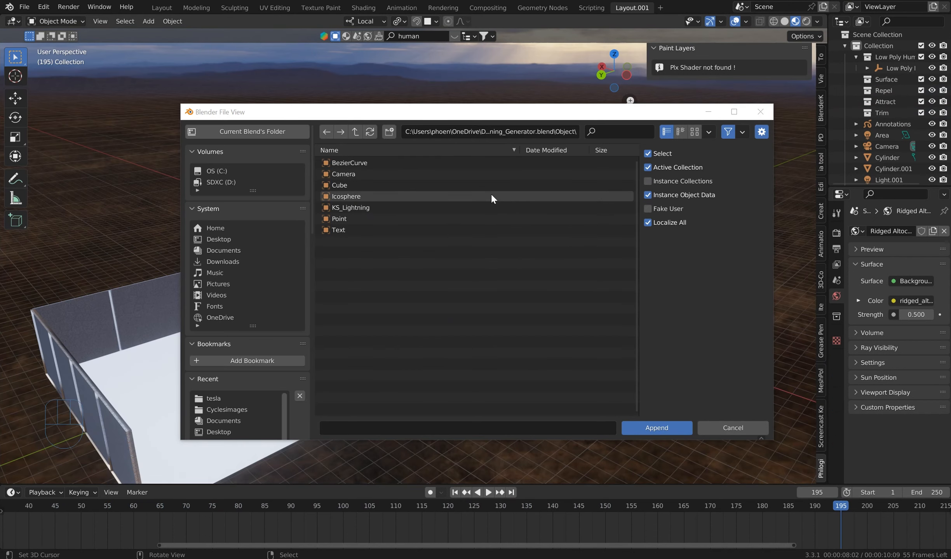
- Append the KS_Lightning object from the Lightning Generator file into the Tesla coil scene
double_click(370, 206)
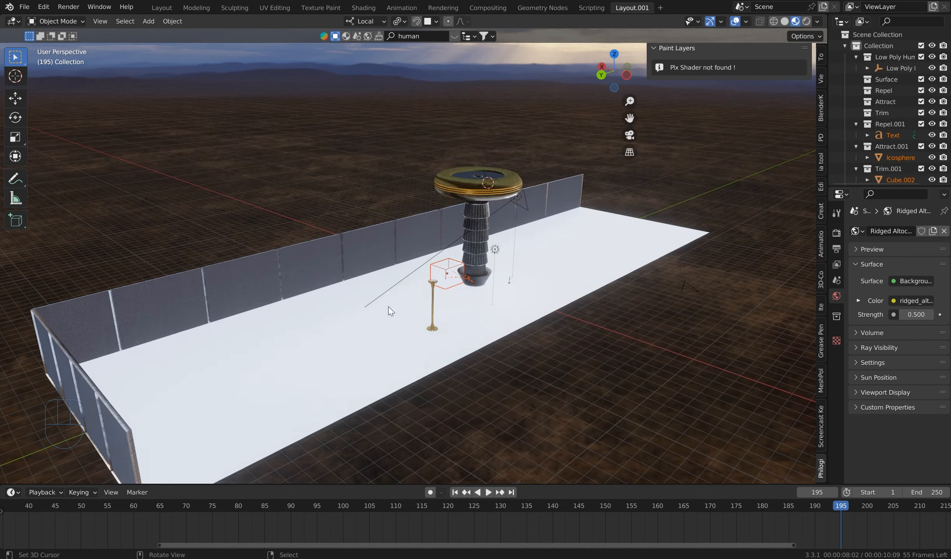
scroll(540, 289, up, 3)
middle_drag(547, 286, 310, 358)
- Try to move the repel text and the lightning's Bezier curve together at the tower's base
right_click(336, 341)
right_click(340, 340)
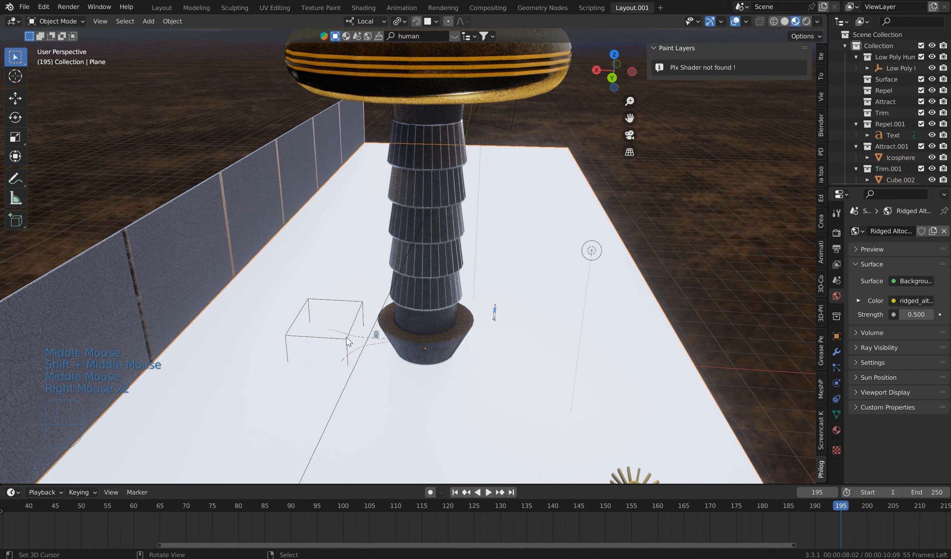
right_click(368, 334)
right_click(355, 333)
right_click(345, 332)
shift+right_click(344, 332)
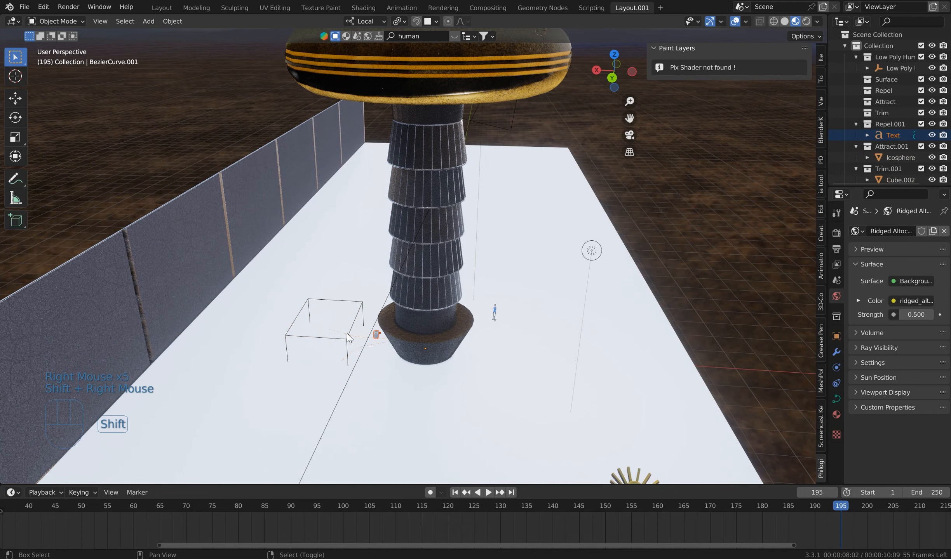
key(g)
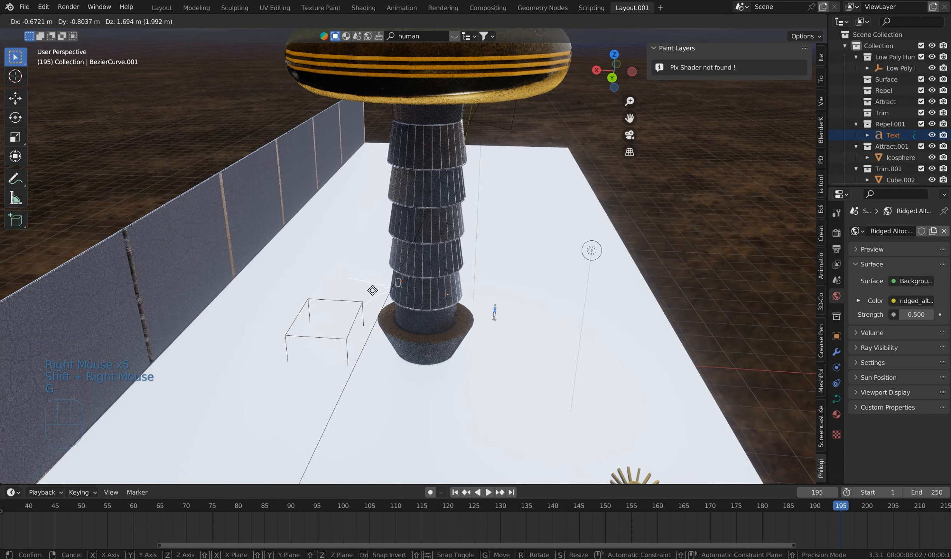
right_click(414, 298)
- Switch the viewport to solid shading and delete the trim cube surrounding the lightning
middle_drag(413, 298, 454, 311)
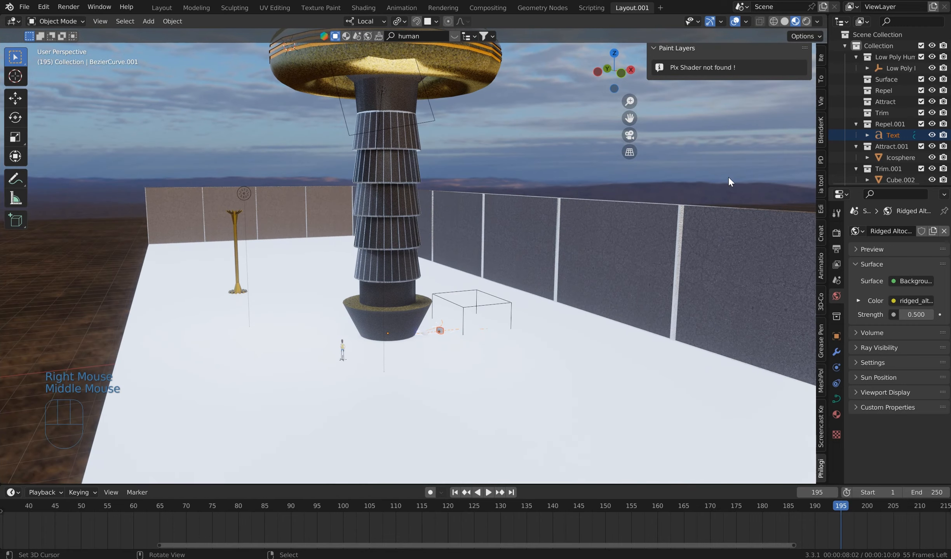
click(784, 20)
middle_drag(702, 140, 554, 311)
right_click(499, 307)
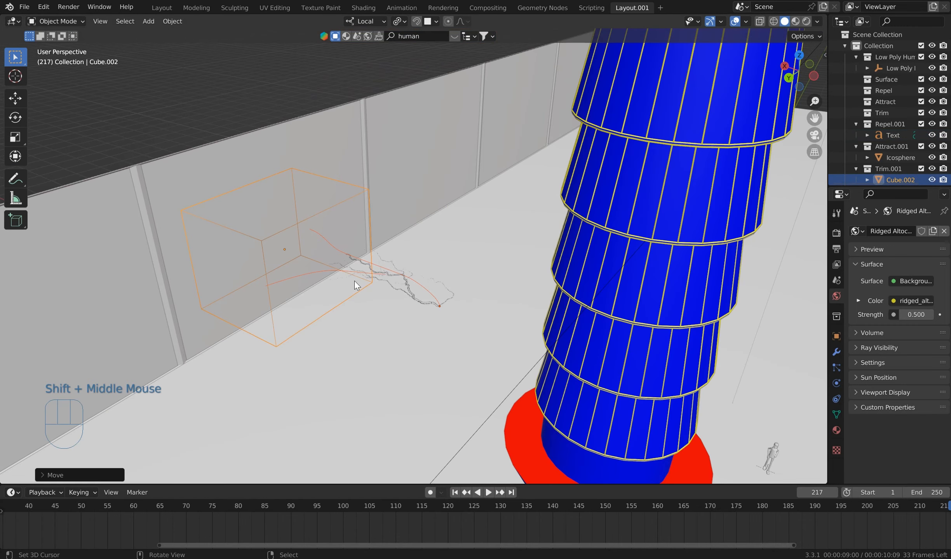
right_click(365, 275)
right_click(387, 285)
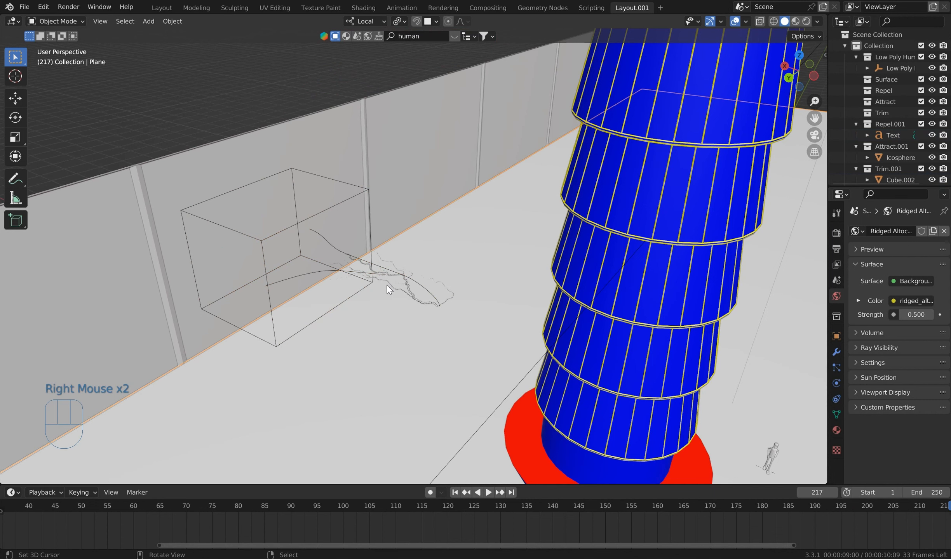
right_click(323, 213)
key(Delete)
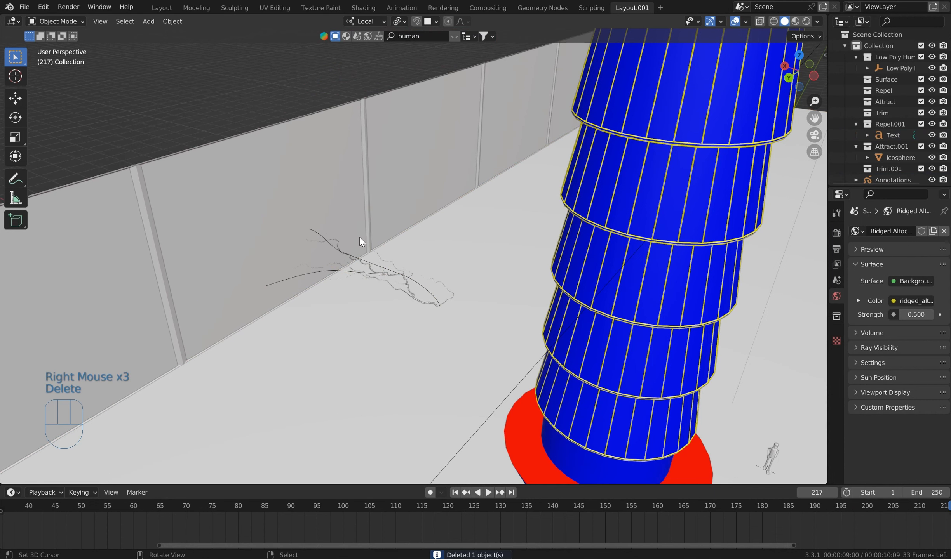
- Try to delete geometry of the KS_Lightning mesh in Edit Mode with vertex selection
right_click(432, 301)
right_click(438, 303)
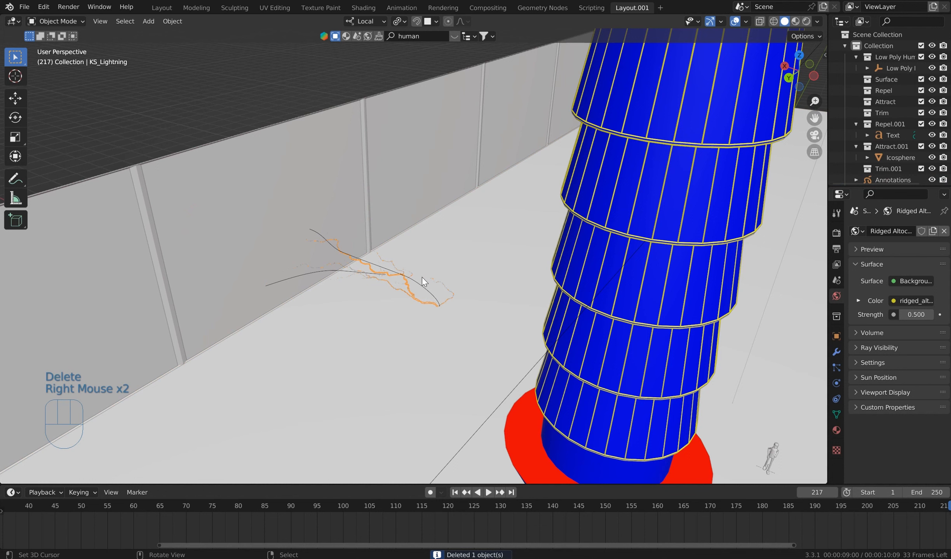
key(Tab)
click(217, 204)
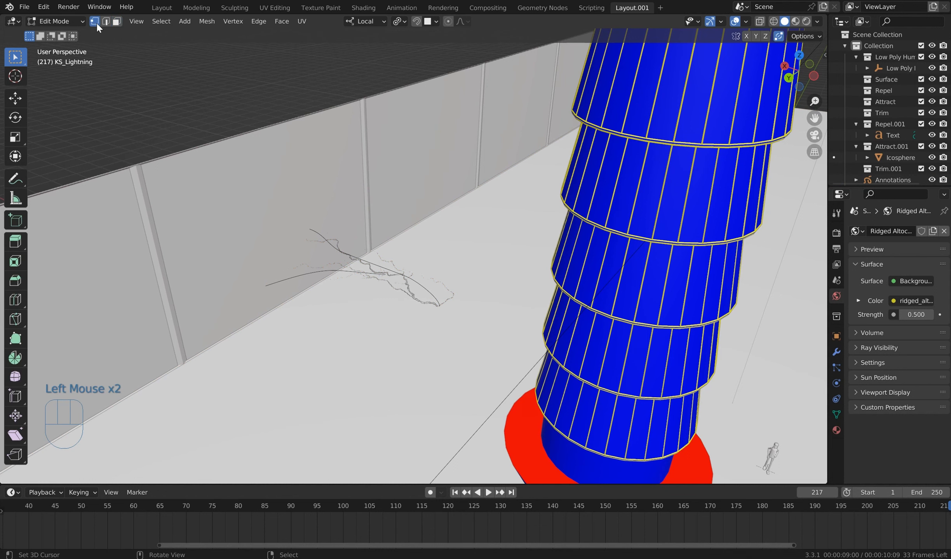
click(374, 222)
right_click(374, 272)
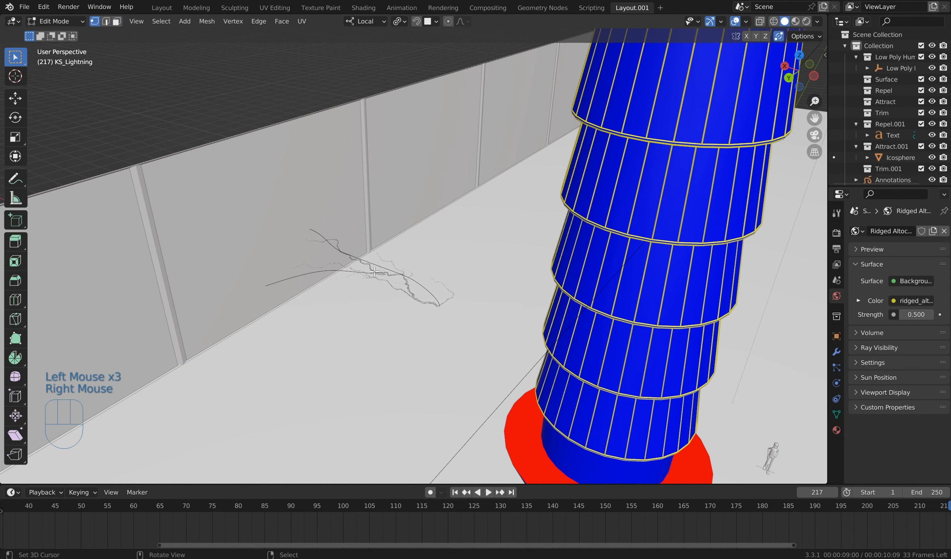
key(Delete)
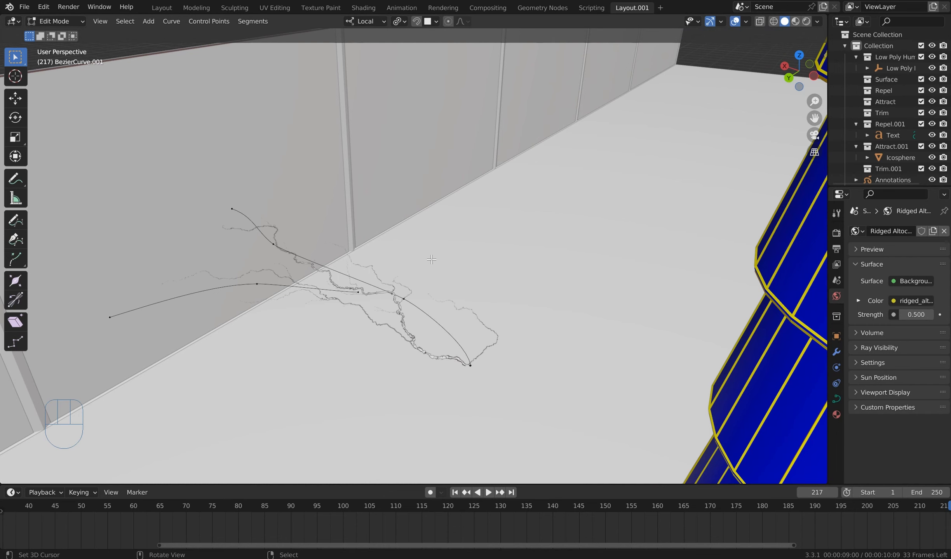
- Delete all control points of the lightning's existing Bezier curve
drag(544, 393, 175, 227)
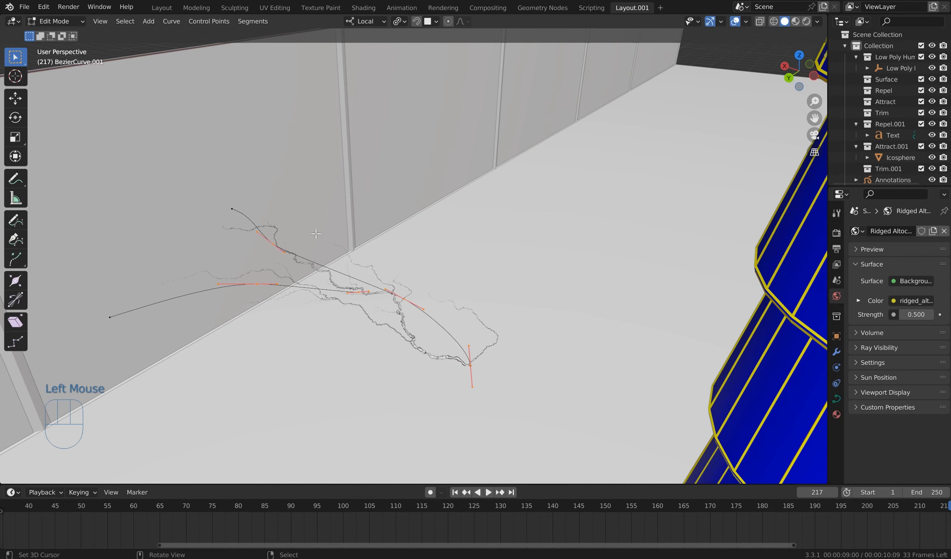
double_click(501, 390)
key(x)
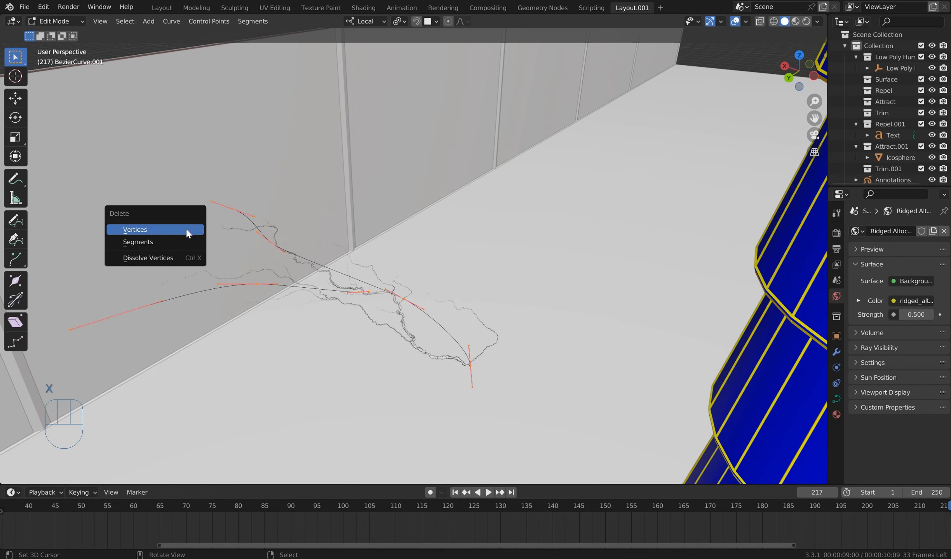
click(185, 232)
- Draw a new curve freehand in the left orthographic view from the torus's upper edge down to the top of the pole
scroll(138, 119, down, 3)
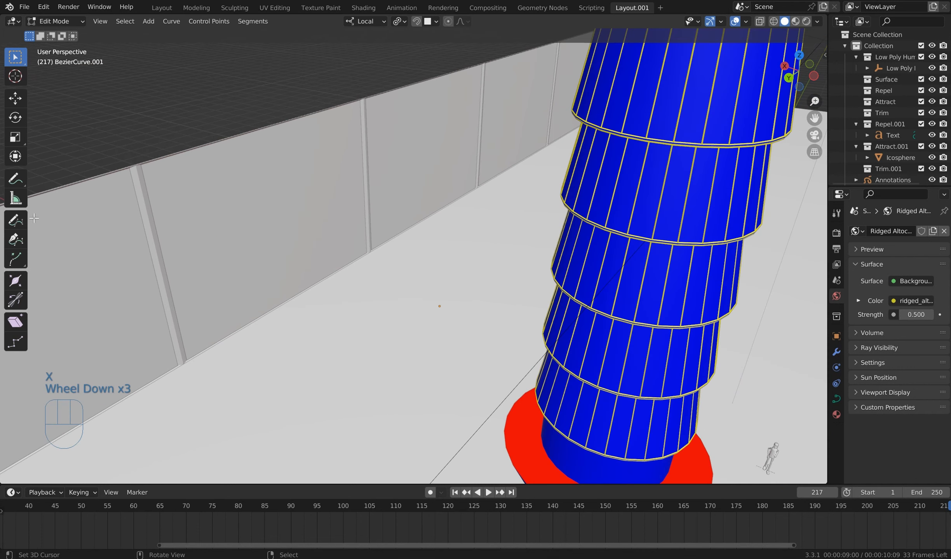
click(19, 220)
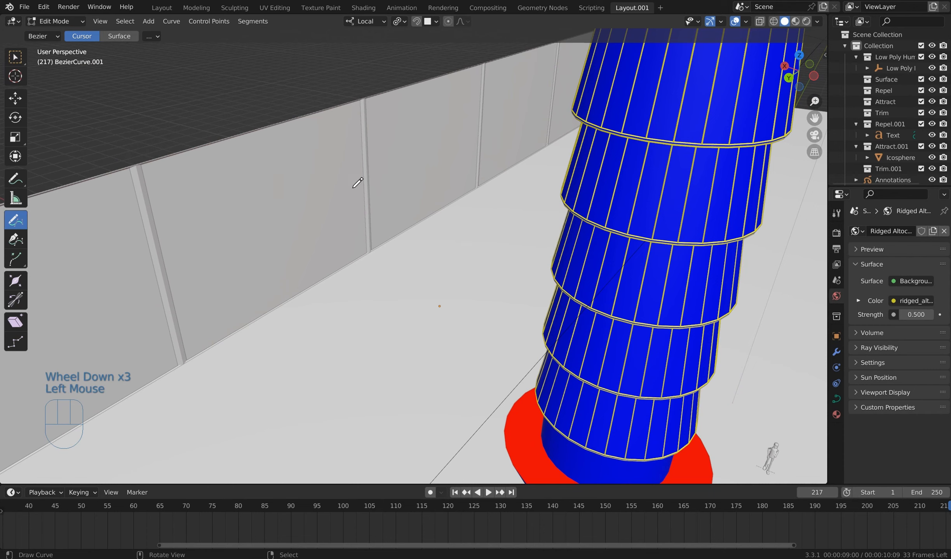
scroll(358, 182, down, 2)
mouse_move(358, 183)
middle_down()
mouse_move(402, 152)
mouse_move(365, 144)
middle_up()
scroll(371, 165, down, 1)
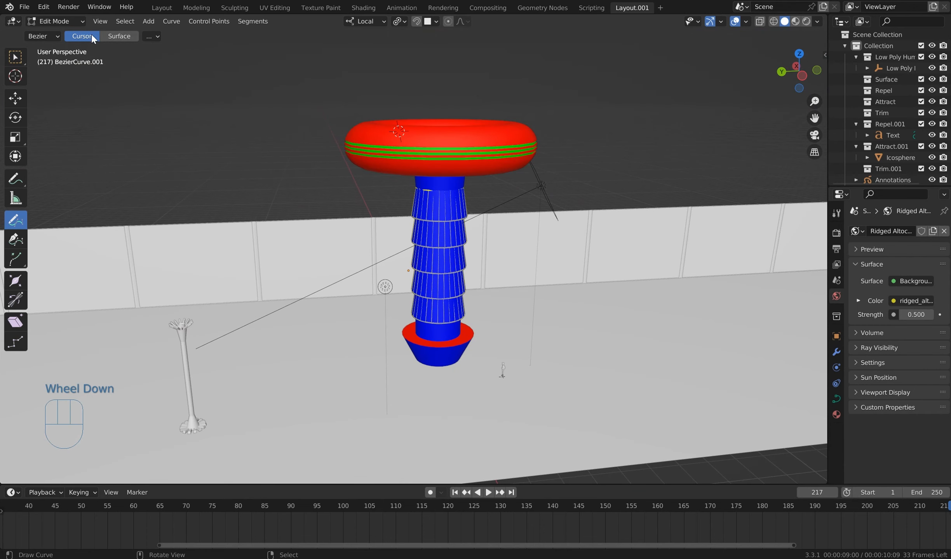
scroll(335, 120, down, 1)
middle_drag(335, 119, 340, 123)
key(KP_1)
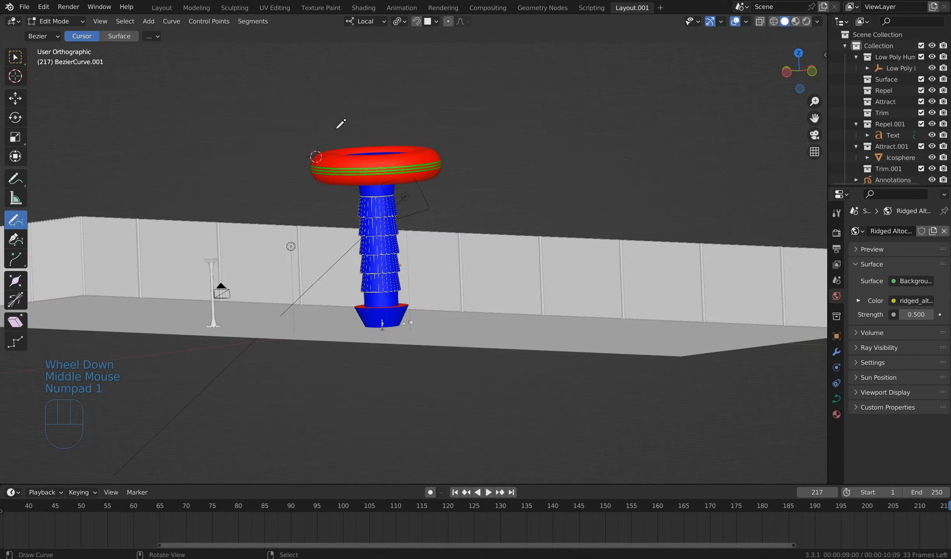
key(KP_3)
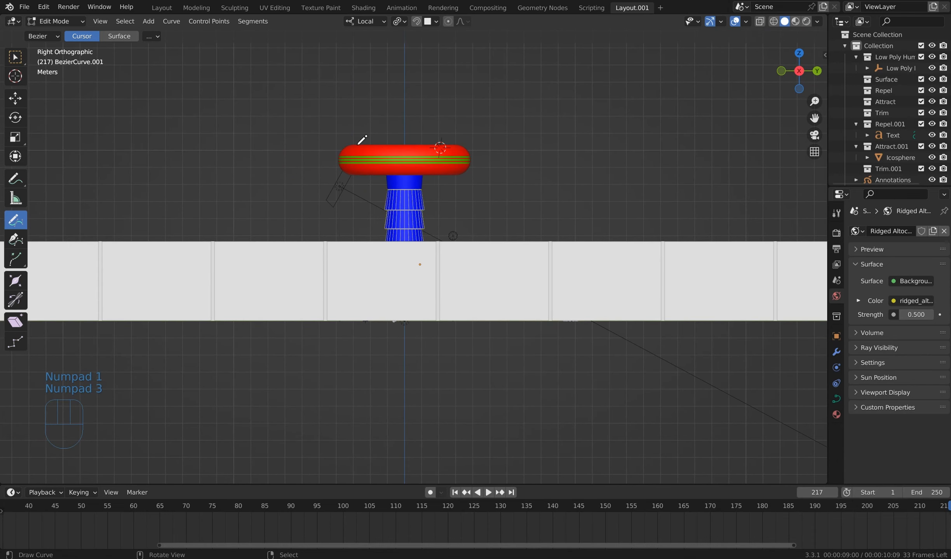
key(ctrl+KP_3)
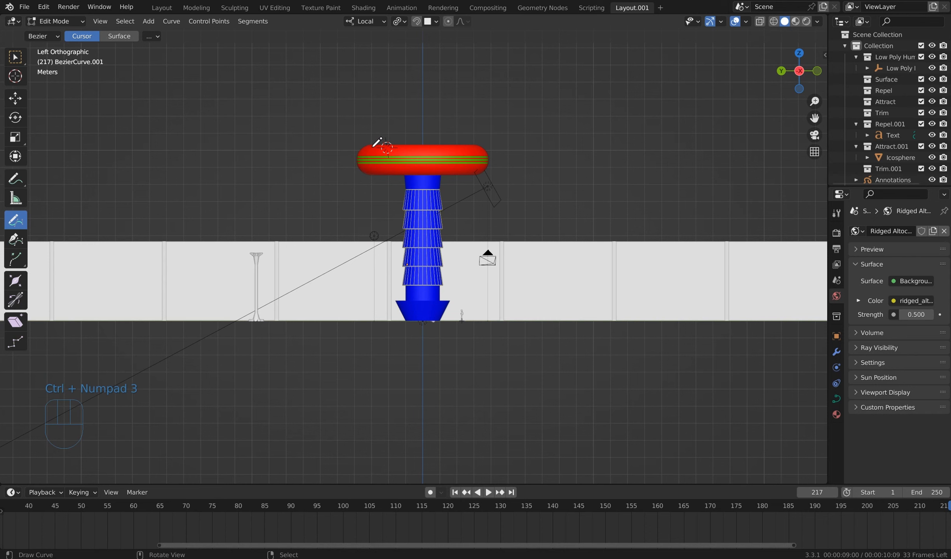
drag(373, 146, 371, 147)
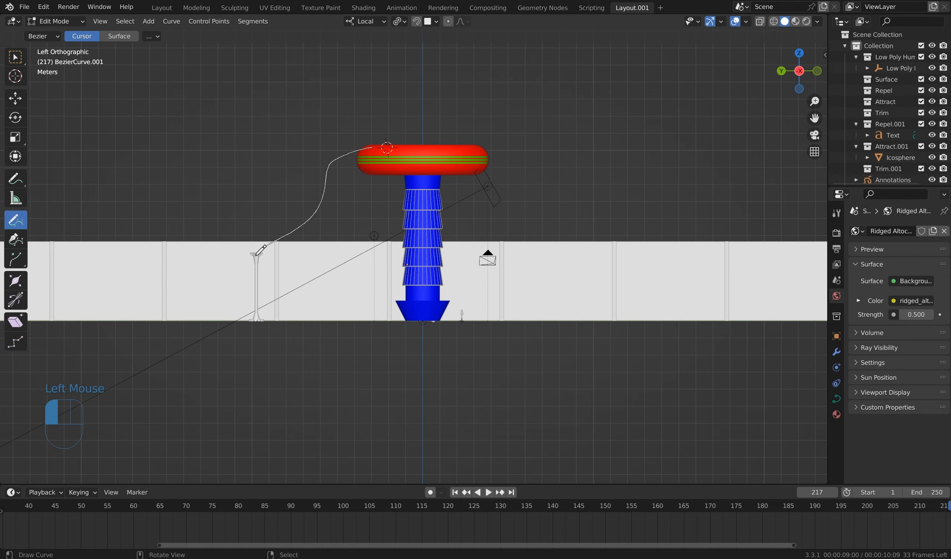
drag(258, 251, 258, 252)
- Try to draw a second curve branching from the middle of the lightning down to the floor beside the pole
middle_drag(320, 211, 421, 178)
scroll(420, 176, up, 2)
scroll(418, 172, up, 3)
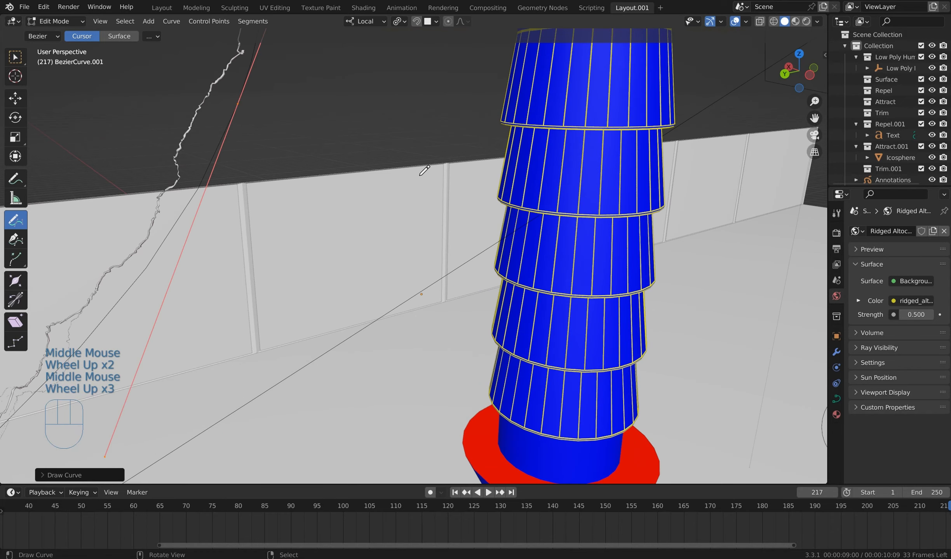
scroll(417, 167, down, 2)
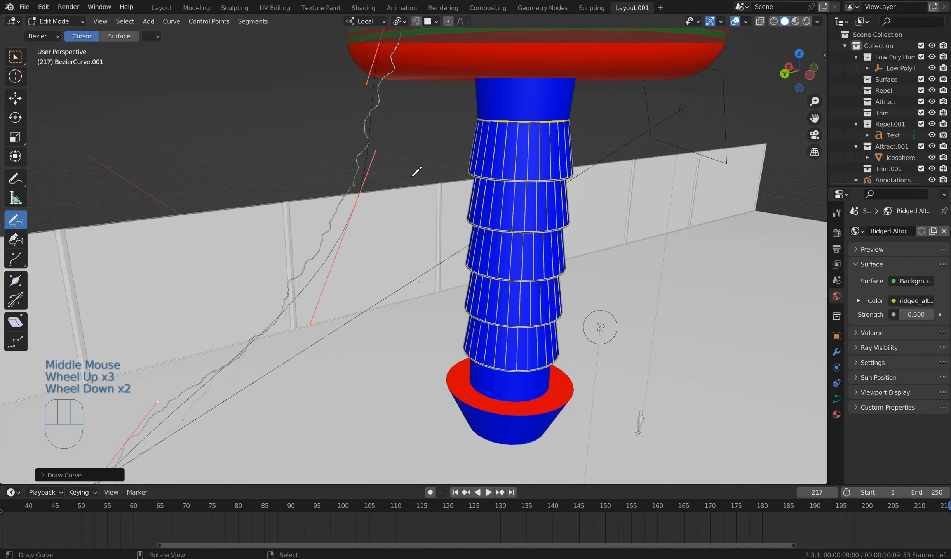
middle_drag(412, 176, 392, 159)
scroll(254, 240, down, 1)
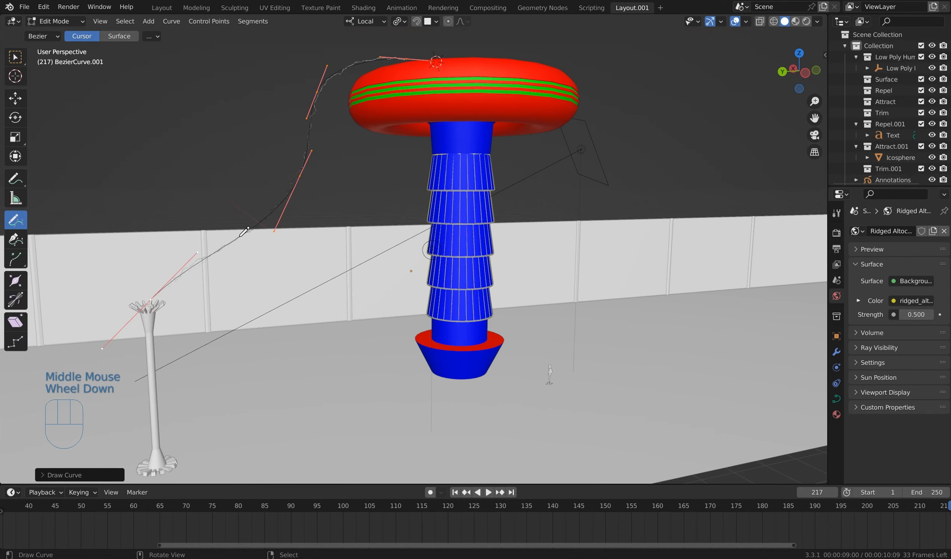
drag(240, 236, 238, 284)
drag(220, 412, 221, 412)
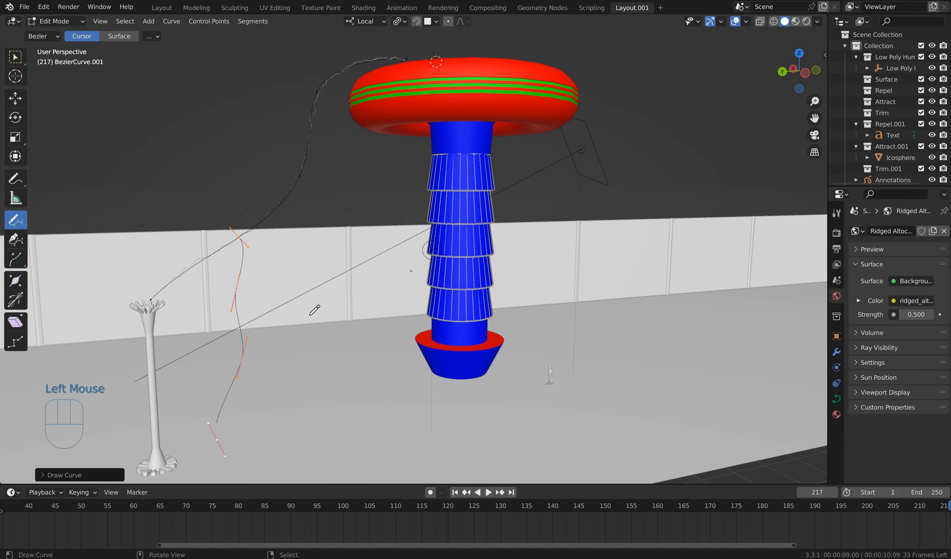
scroll(287, 295, up, 2)
middle_drag(282, 293, 295, 276)
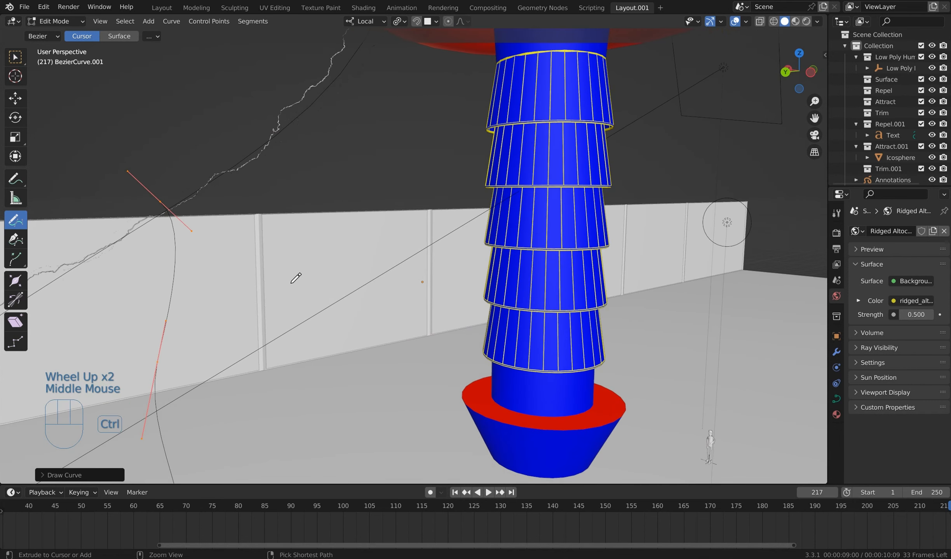
key(ctrl+z)
scroll(499, 232, down, 1)
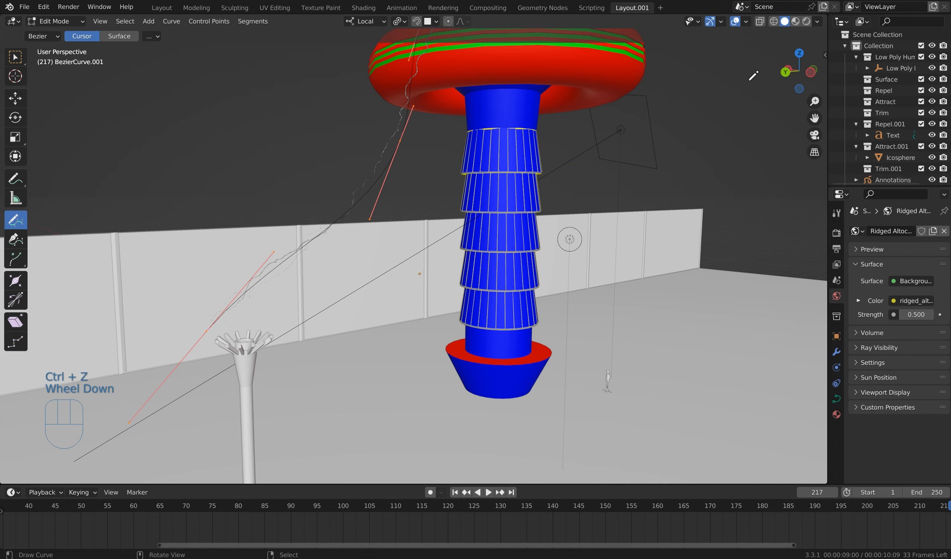
- Return to Object Mode and preview the lightning animation along the new curve
key(Tab)
middle_drag(455, 166, 523, 402)
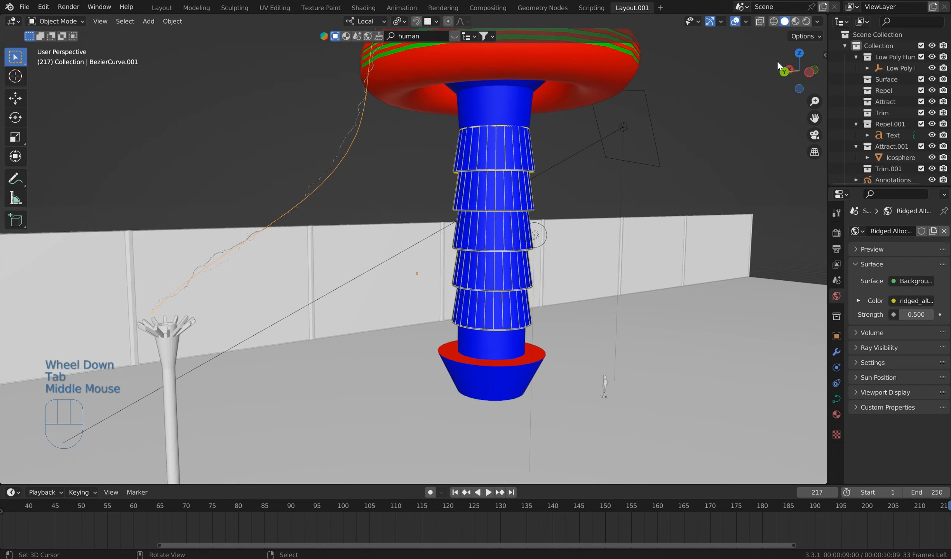
click(490, 492)
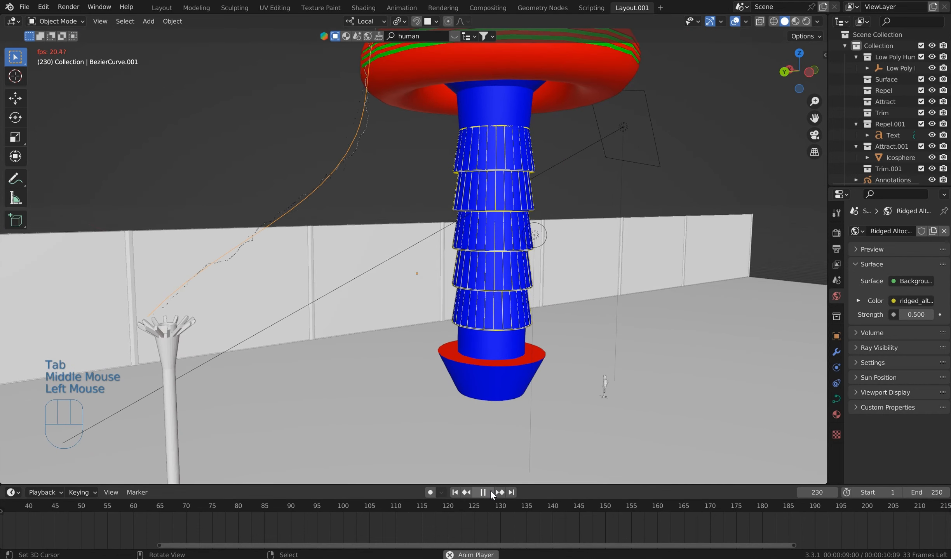
click(490, 492)
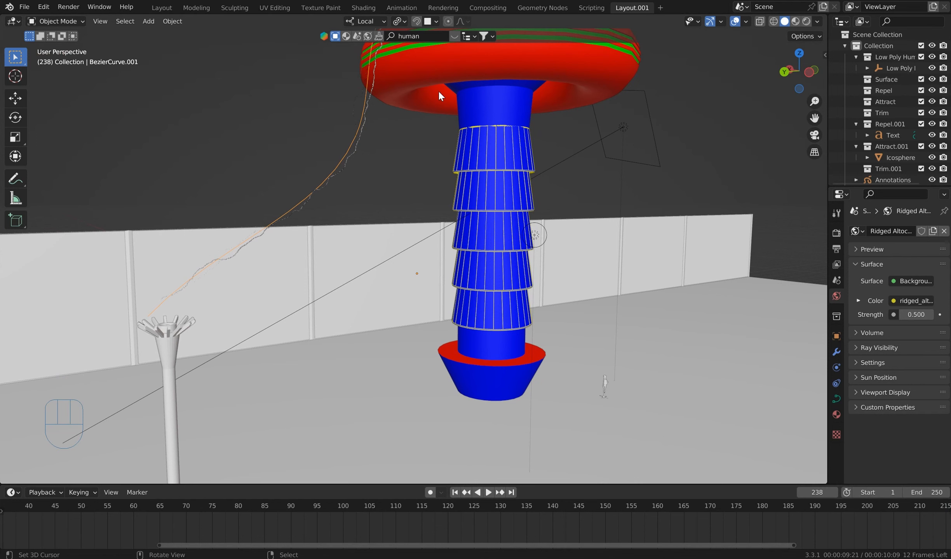
- Show the KS_Lightning object's modifier settings and enlarge the properties area and the viewport
right_click(365, 109)
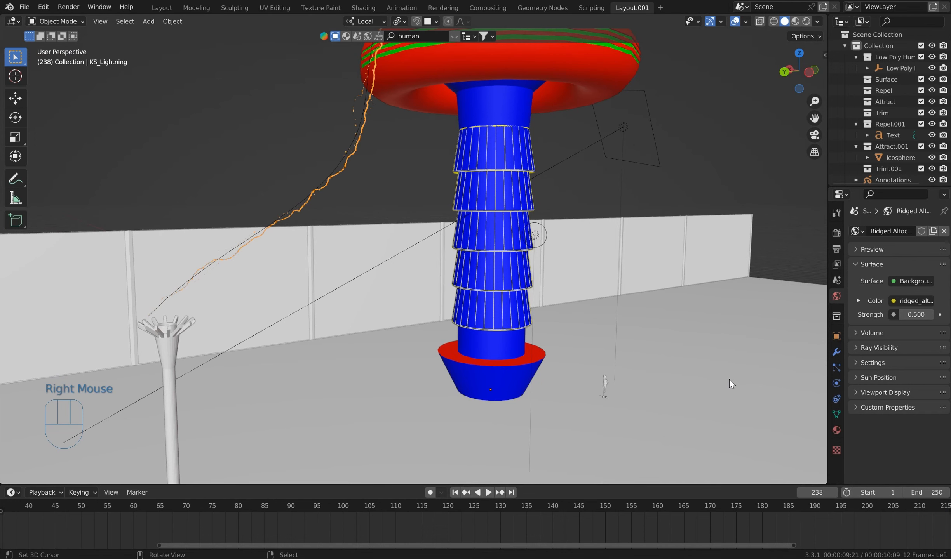
click(836, 352)
drag(828, 354, 693, 466)
drag(634, 482, 634, 534)
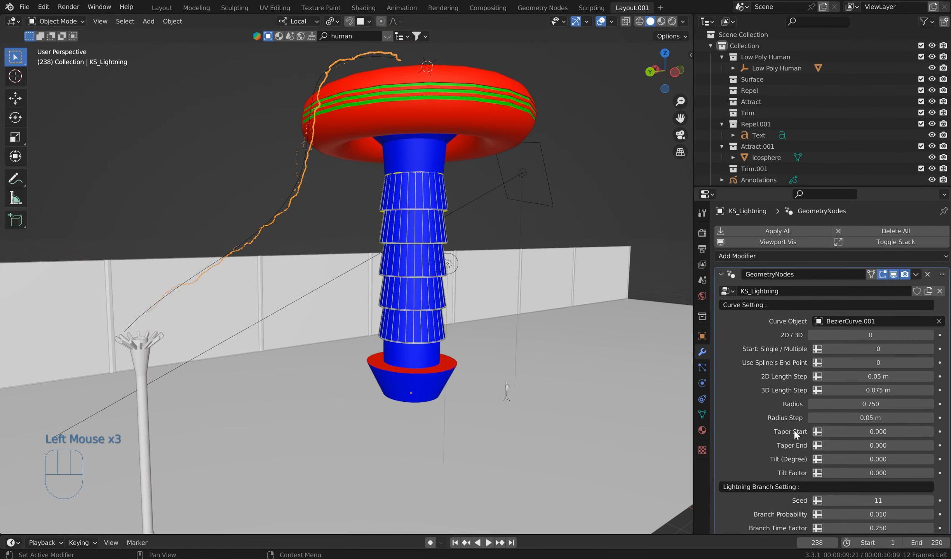
- Set the KS_Lightning modifier's 2D / 3D option to 1 and preview the animation
scroll(794, 430, down, 2)
scroll(836, 381, down, 9)
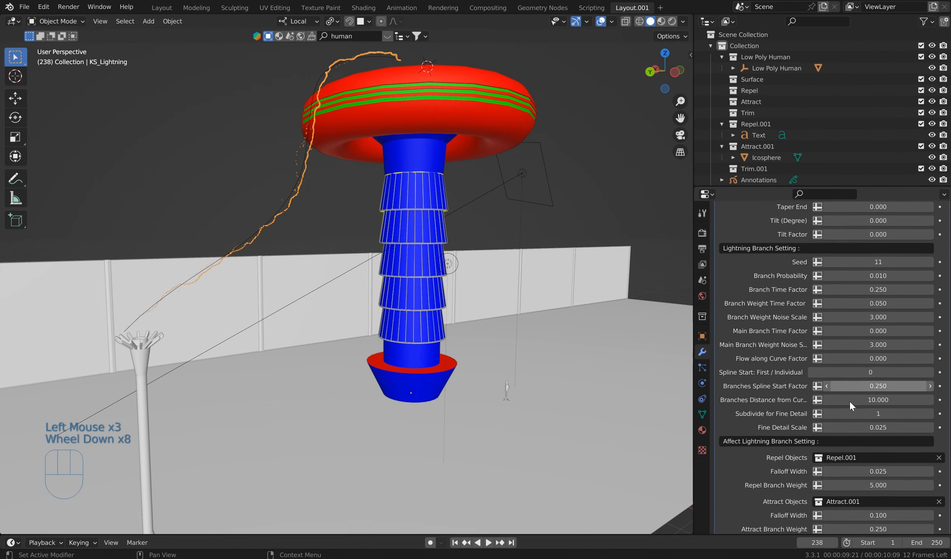
scroll(833, 418, up, 2)
scroll(831, 421, up, 5)
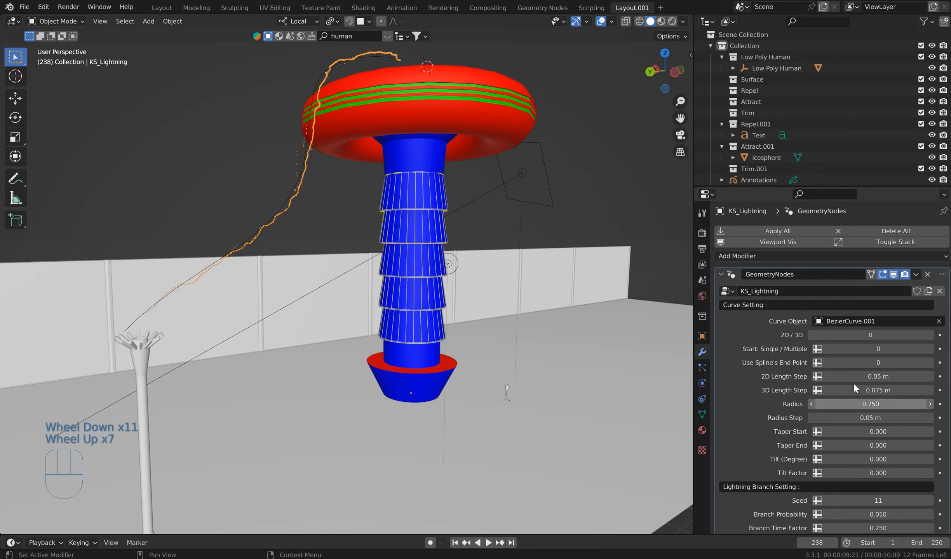
click(930, 336)
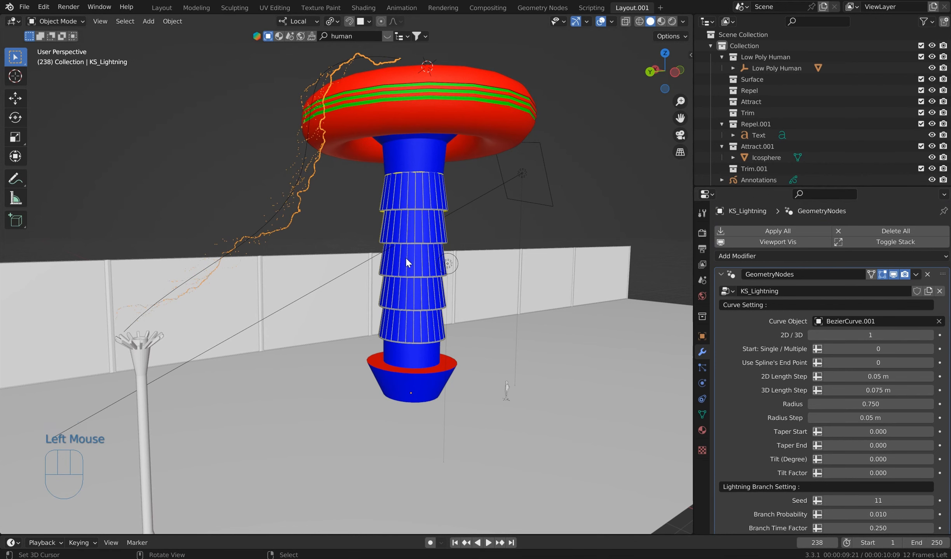
click(488, 543)
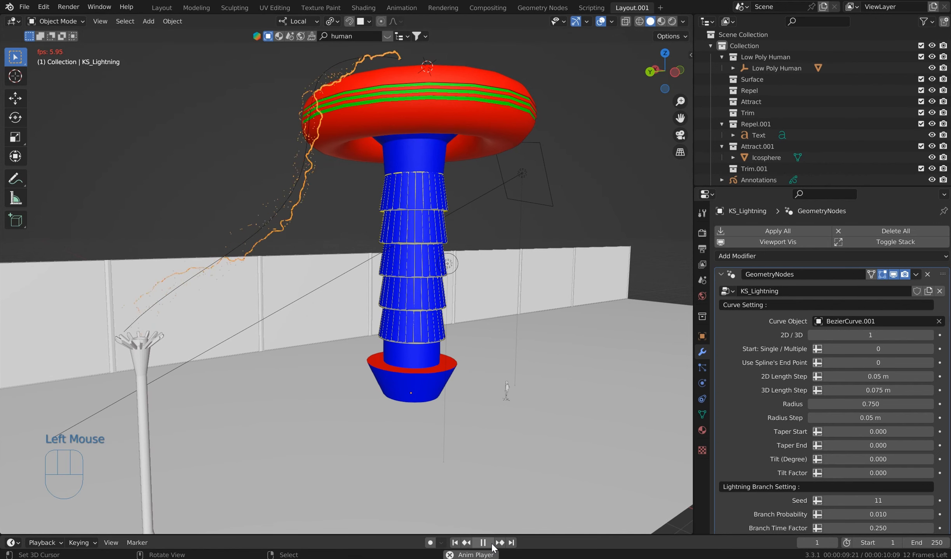
click(490, 543)
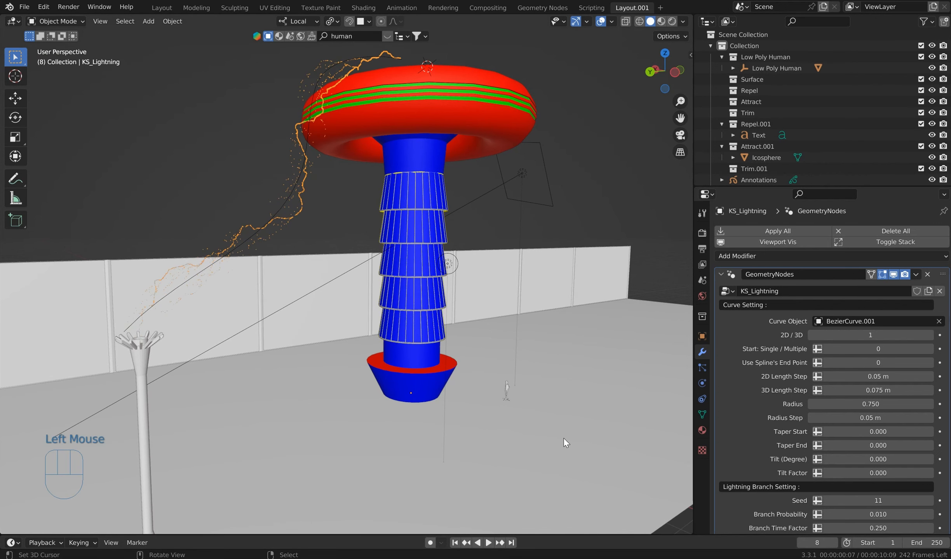
- Reduce the lightning branches' Radius Falloff to 0.001 and play the animation
scroll(820, 446, down, 8)
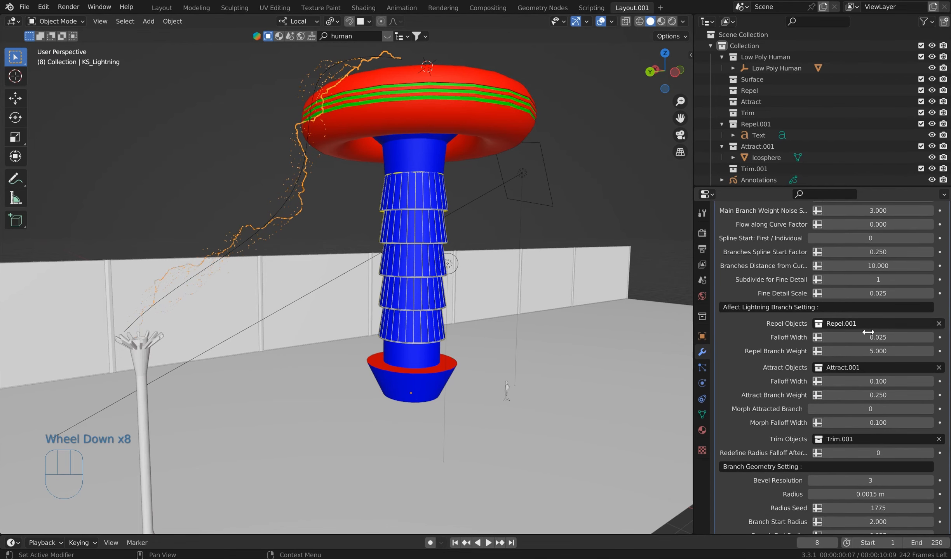
scroll(872, 335, down, 3)
scroll(872, 335, down, 4)
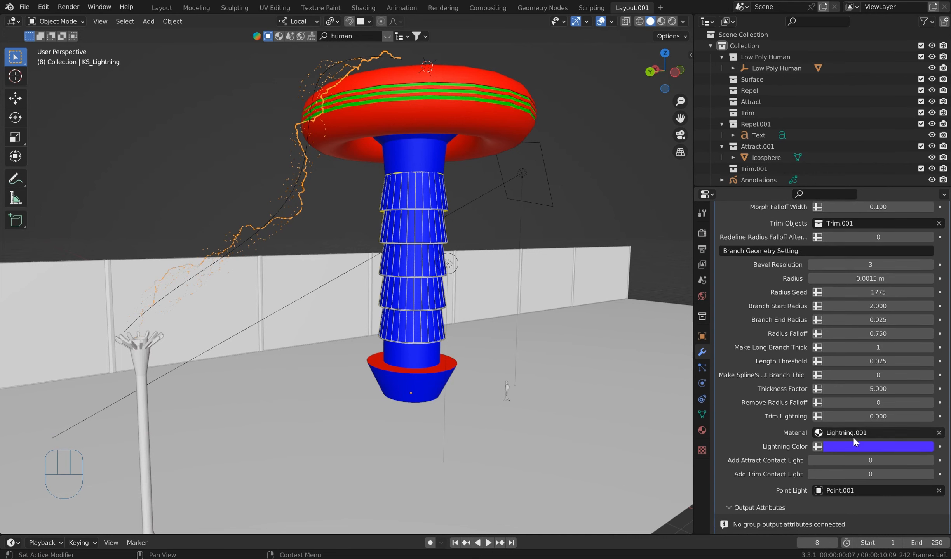
click(847, 416)
mouse_move(847, 416)
mouse_down()
mouse_move(930, 416)
mouse_move(847, 416)
mouse_up()
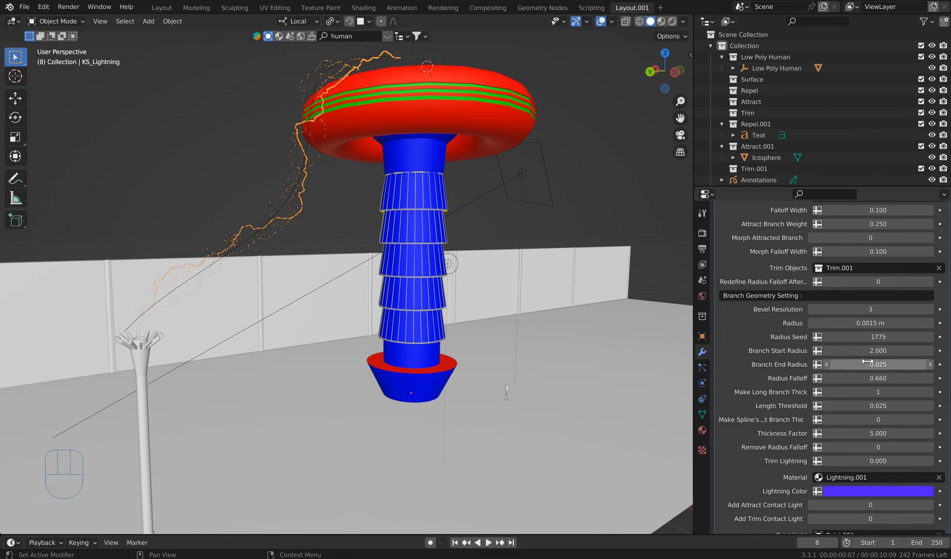
drag(877, 378, 827, 378)
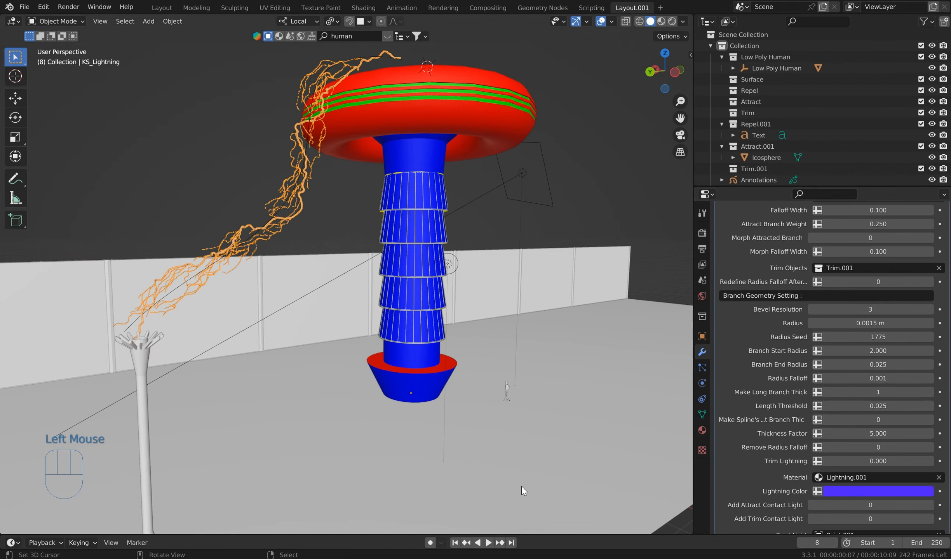
click(489, 542)
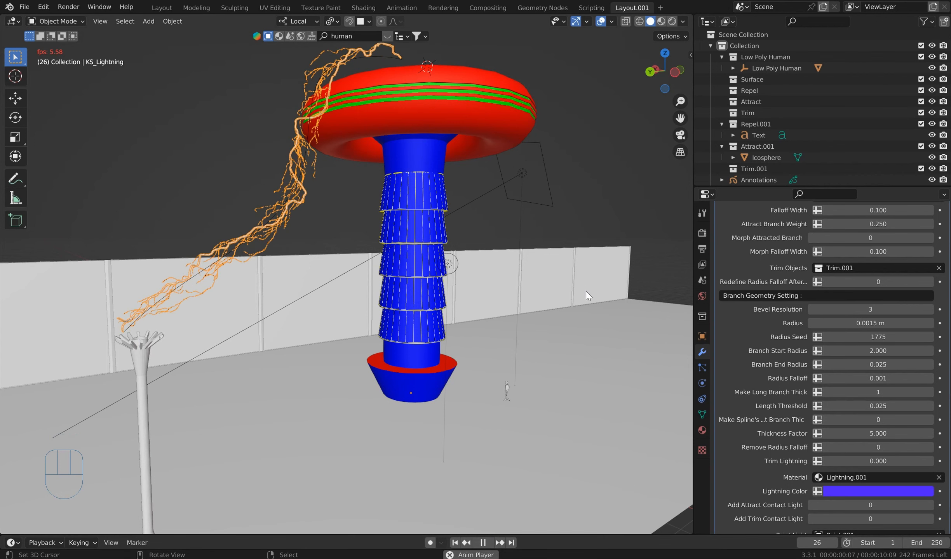
- Try to draw another curve from the torus's outer edge upward and away into the air
middle_drag(522, 297, 894, 3)
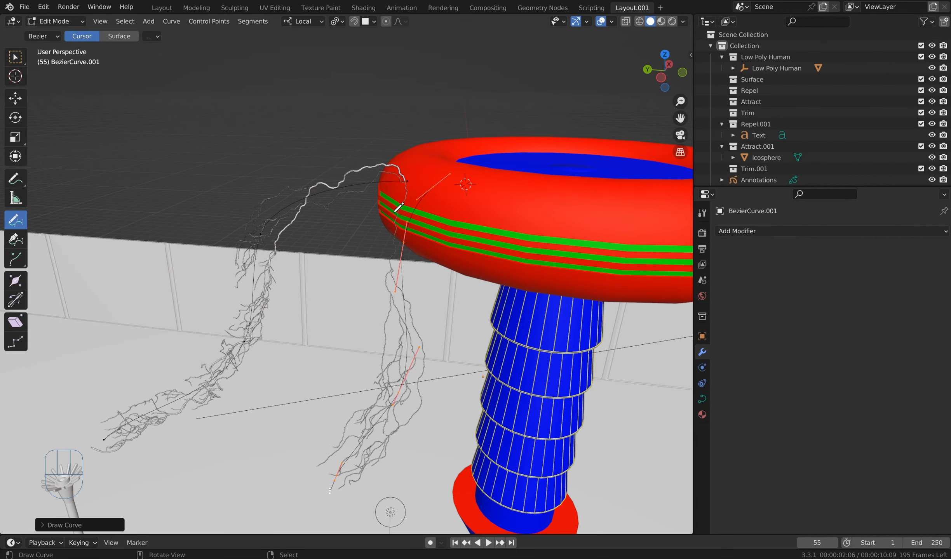
drag(404, 193, 372, 103)
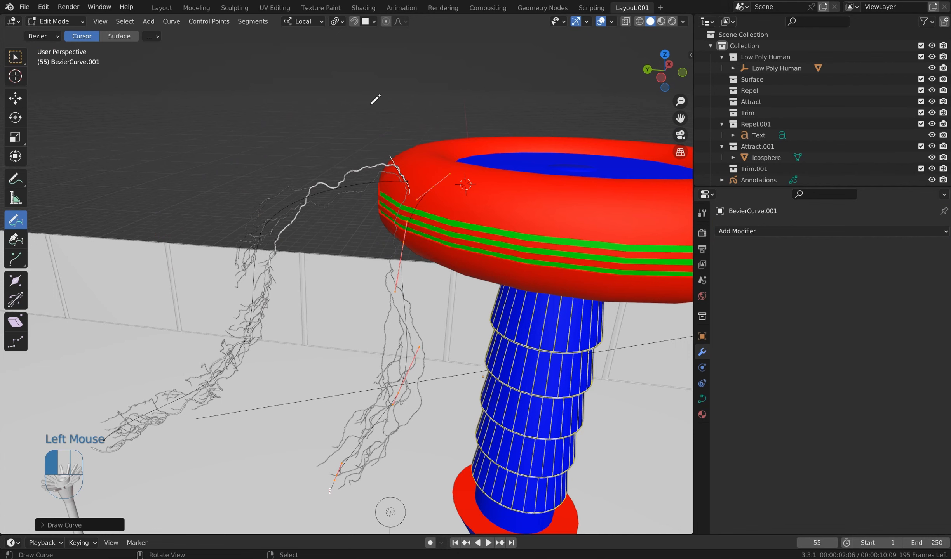
drag(188, 29, 151, 8)
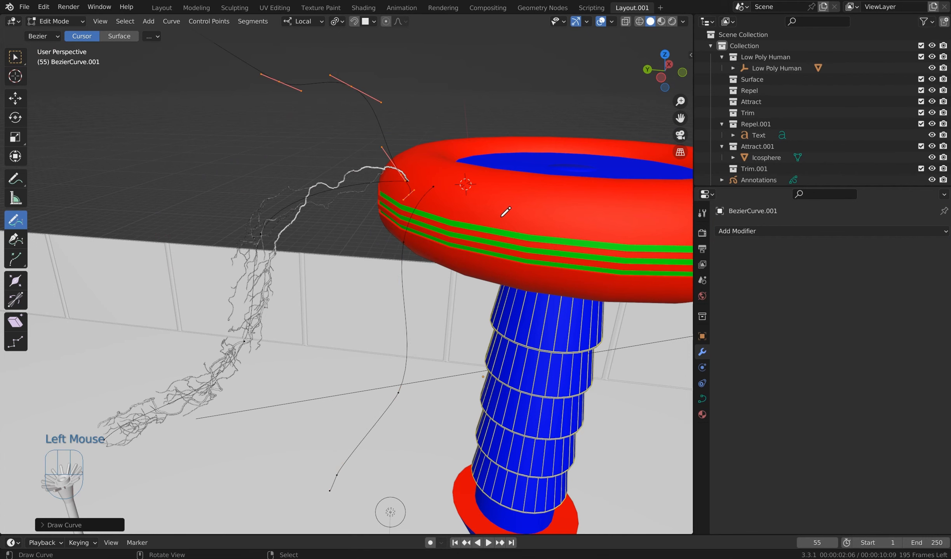
key(ctrl+z)
- Lower the BezierCurve.001 control point nearest the torus onto the torus's upper outer side
mouse_move(476, 202)
middle_down()
mouse_move(471, 244)
mouse_move(485, 268)
middle_up()
scroll(485, 268, up, 1)
mouse_move(485, 268)
middle_down()
mouse_move(484, 243)
mouse_move(482, 260)
middle_up()
scroll(484, 244, down, 4)
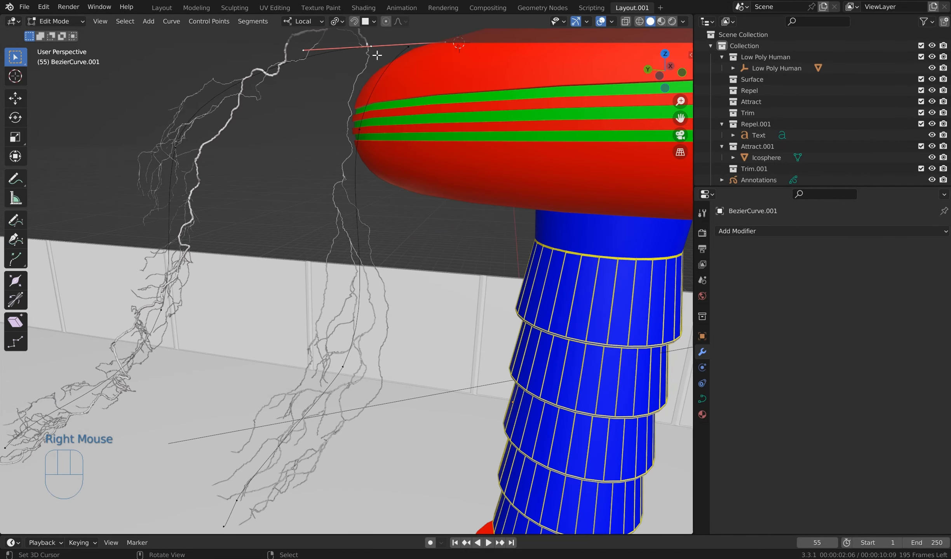
middle_drag(405, 67, 408, 165)
middle_drag(466, 241, 449, 268)
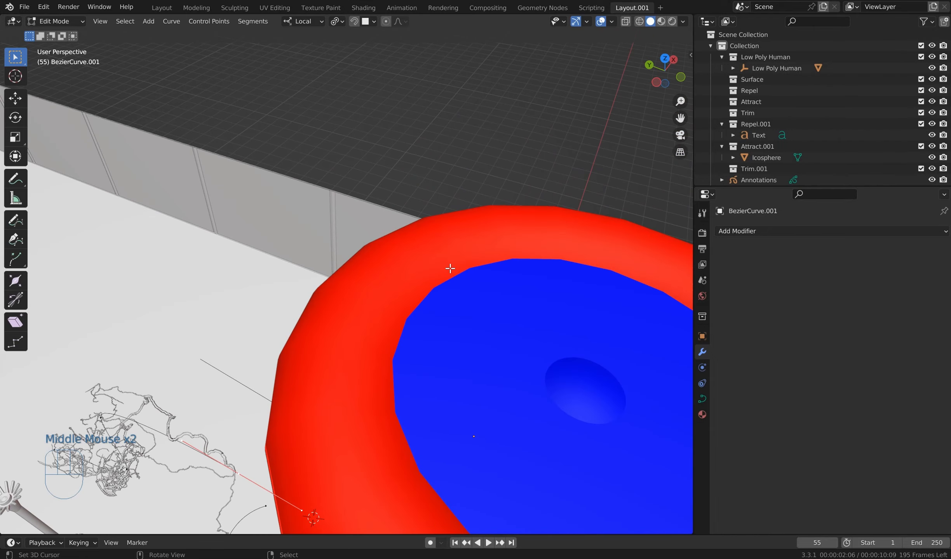
key(KP_3)
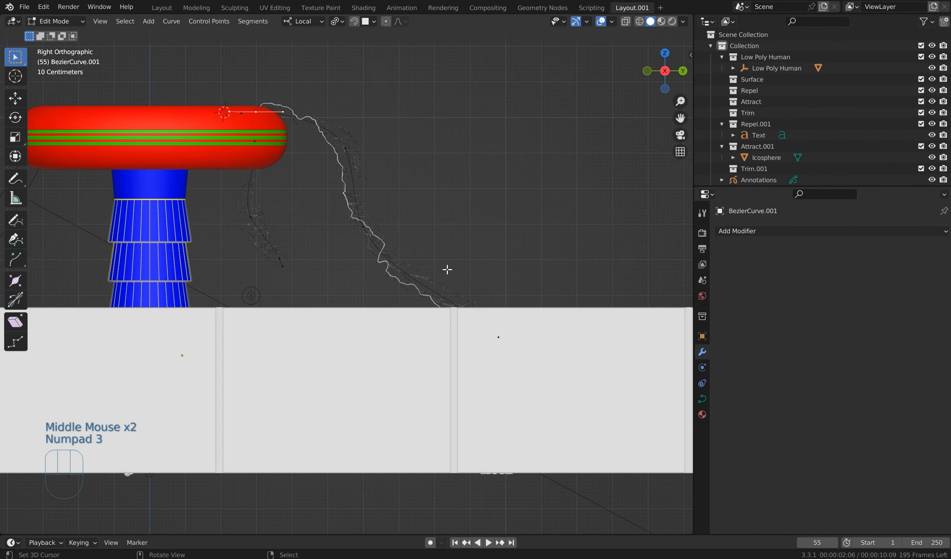
key(g)
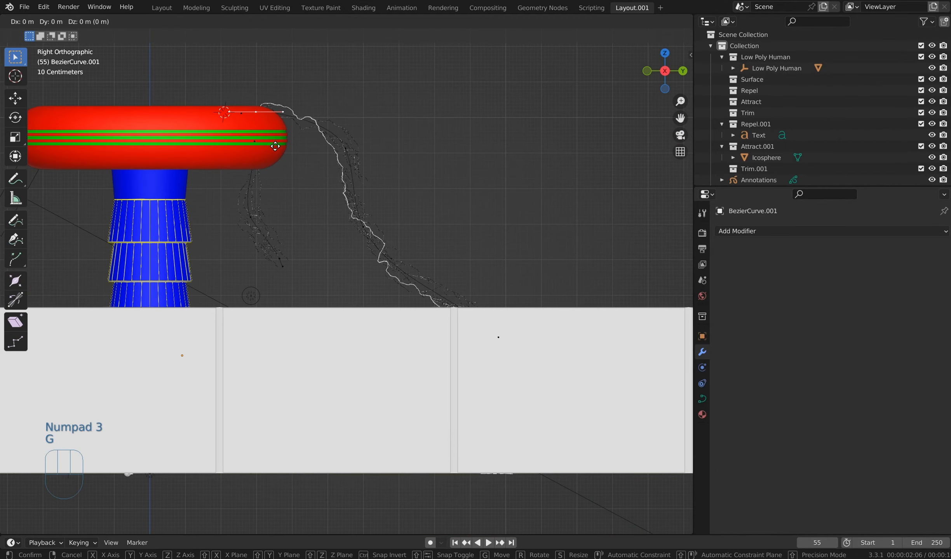
click(273, 141)
scroll(276, 143, down, 1)
middle_drag(277, 144, 282, 148)
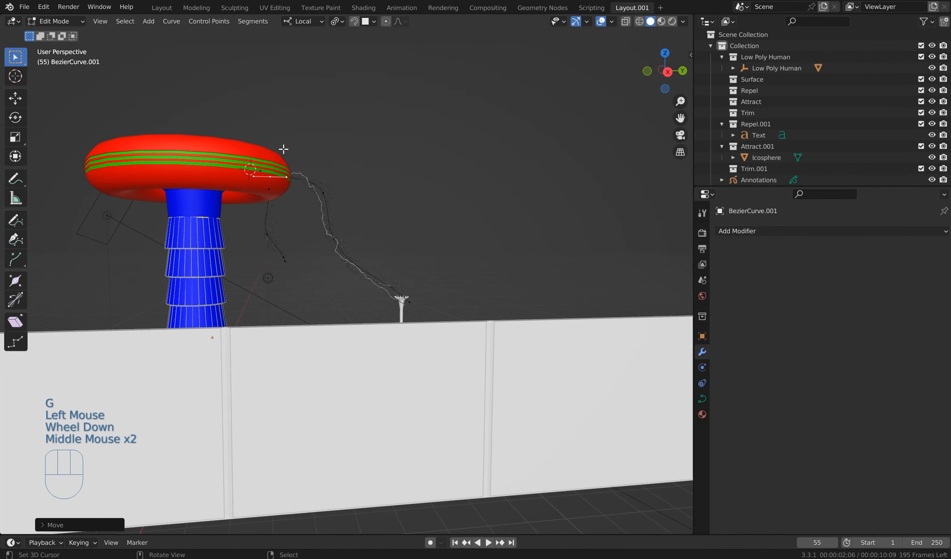
- Move the same curve control point horizontally inward so the lightning starts inside the torus's outer surface
key(ctrl+KP_3)
key(KP_1)
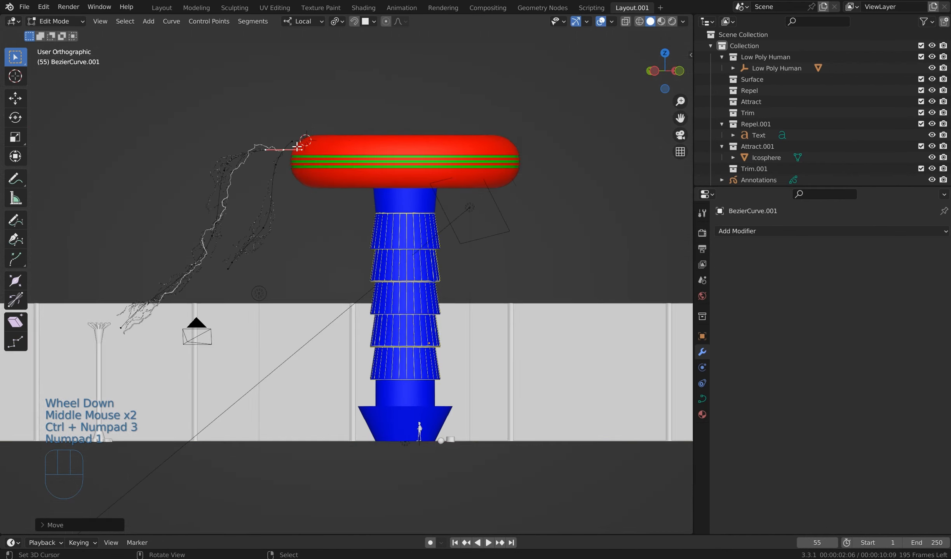
middle_drag(245, 173, 490, 273)
scroll(500, 255, up, 3)
scroll(501, 253, down, 1)
key(KP_7)
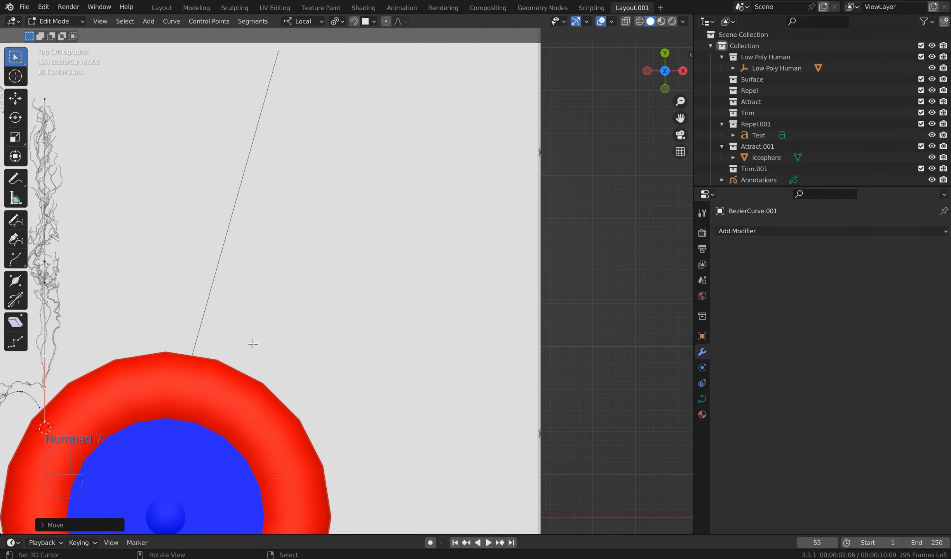
shift+middle_drag(253, 344, 382, 250)
scroll(236, 299, up, 2)
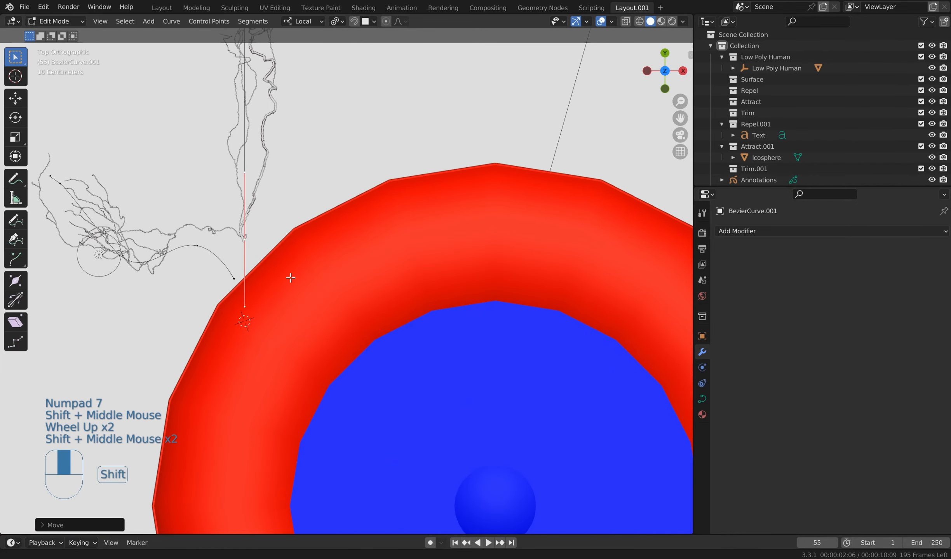
shift+middle_drag(289, 275, 357, 243)
scroll(346, 245, up, 2)
key(g)
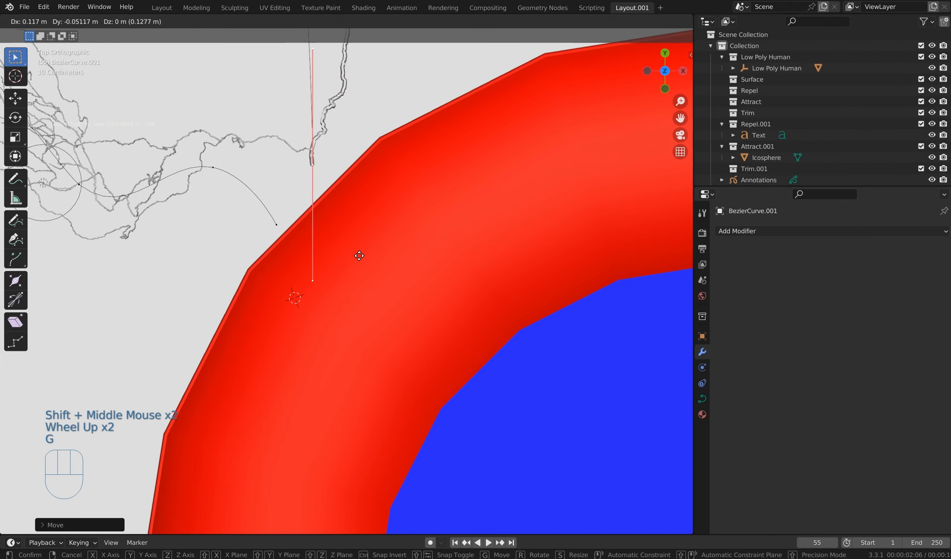
click(397, 280)
middle_drag(397, 238, 476, 164)
scroll(459, 193, down, 2)
scroll(476, 163, down, 1)
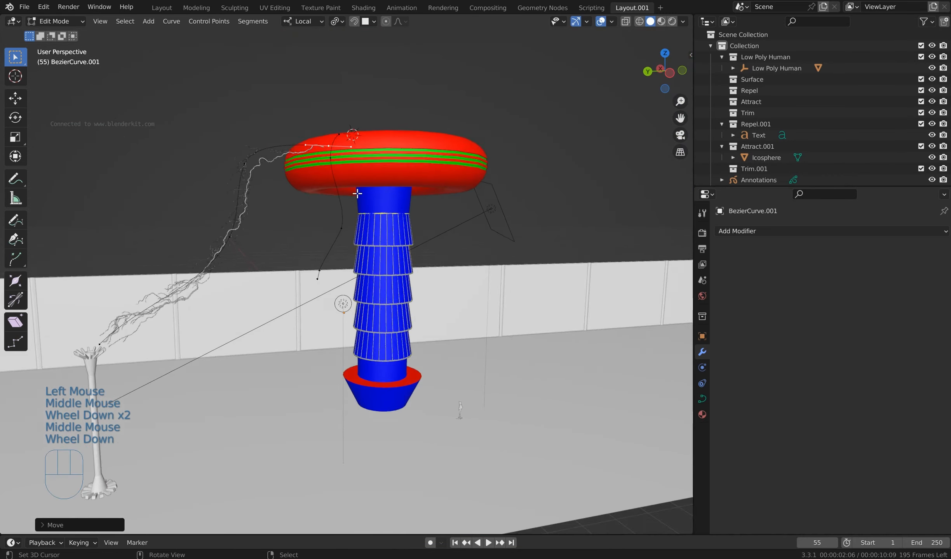
middle_drag(361, 196, 528, 158)
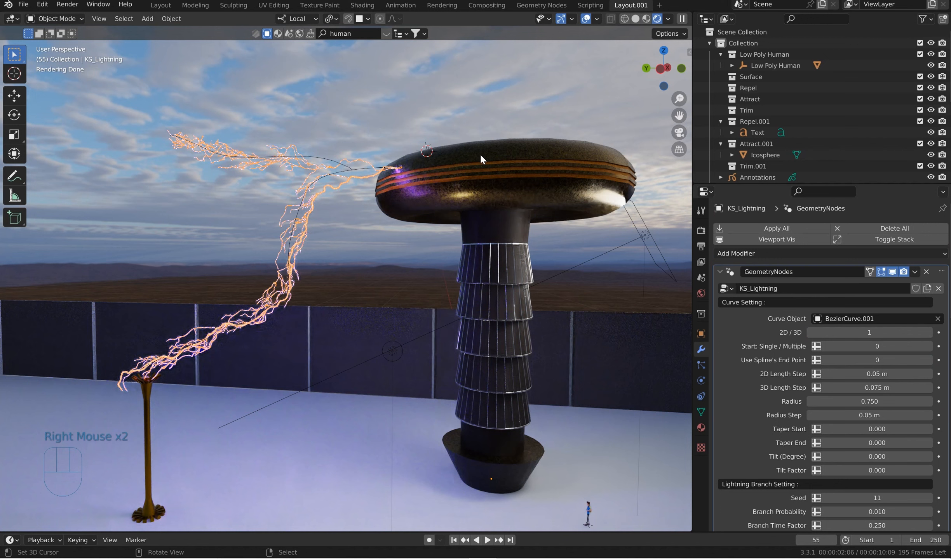
- Change the KS_Lightning modifier's Lightning Color to red with hue 0.002 and saturation 1.000
scroll(852, 464, down, 4)
scroll(854, 462, down, 7)
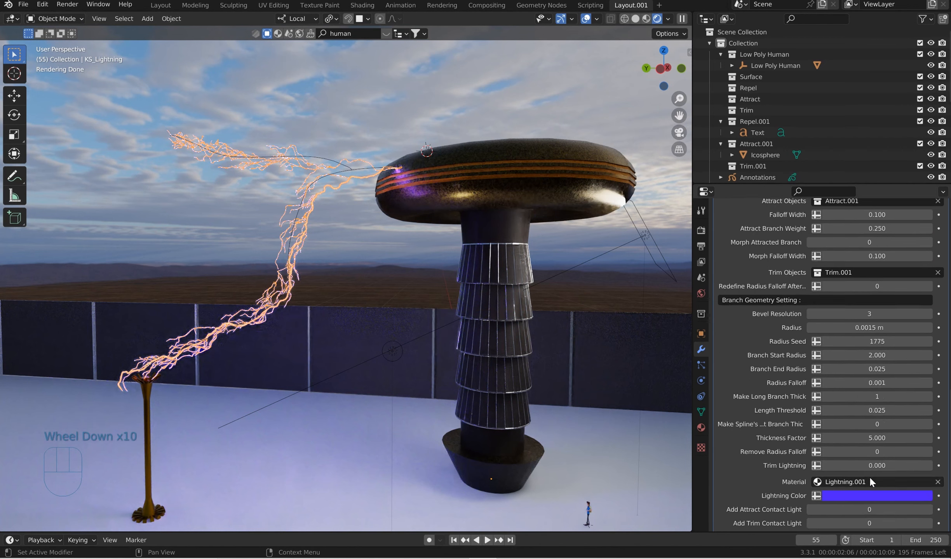
click(866, 454)
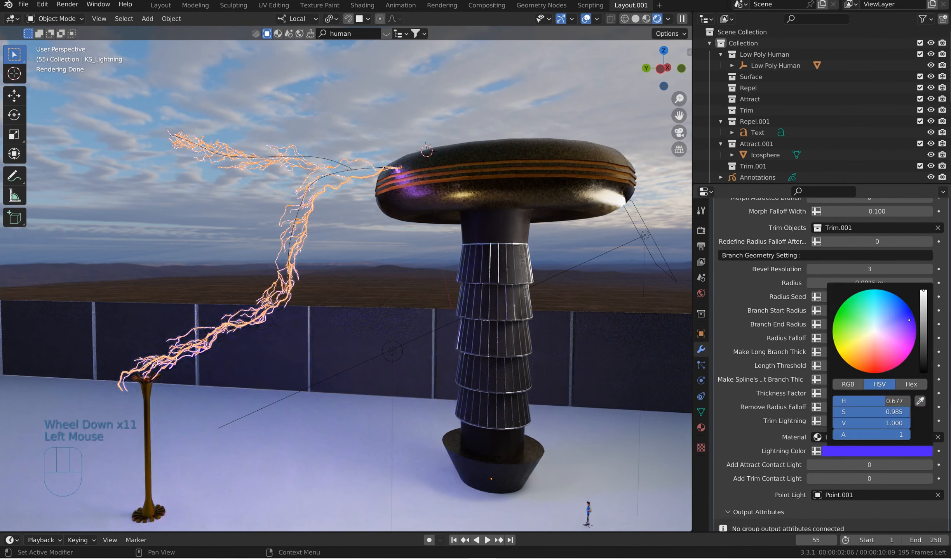
drag(909, 320, 869, 373)
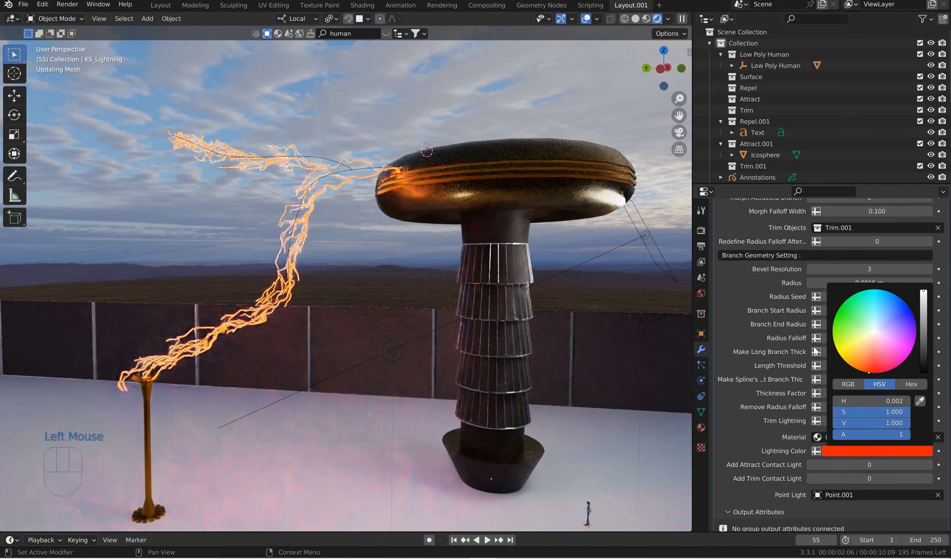
right_click(620, 268)
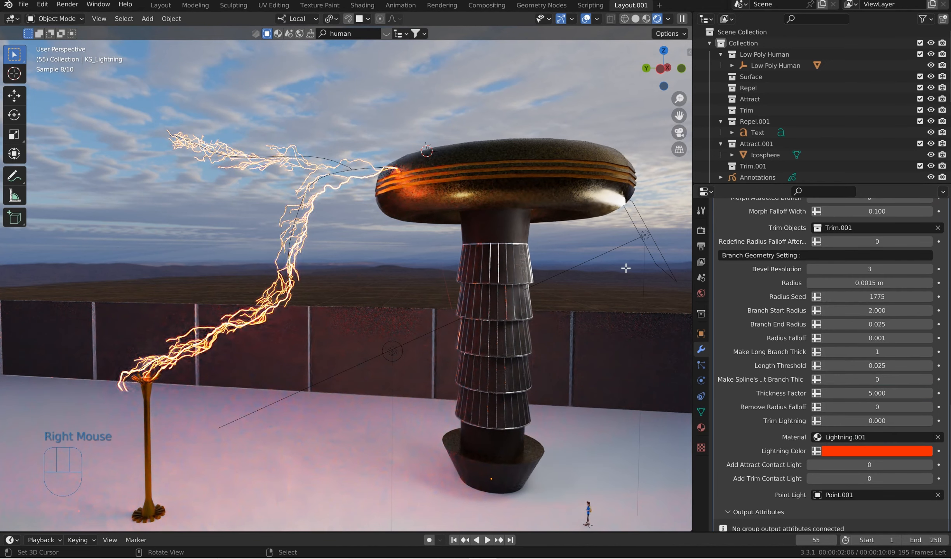
- Examine the red lightning and its glow on the torus, wall, floor and pole from several angles without the selection outline
key(Tab)
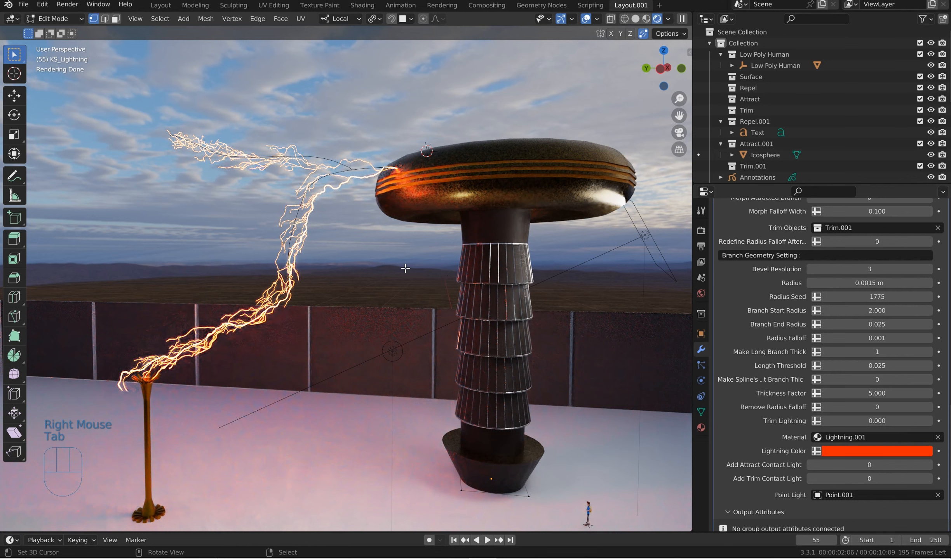
middle_drag(521, 207, 520, 205)
scroll(518, 205, down, 2)
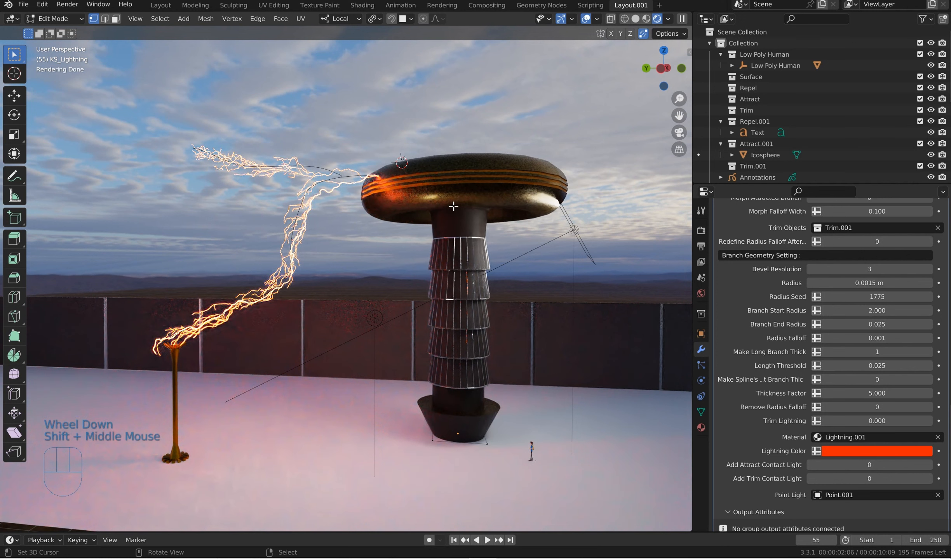
middle_drag(547, 321, 543, 314)
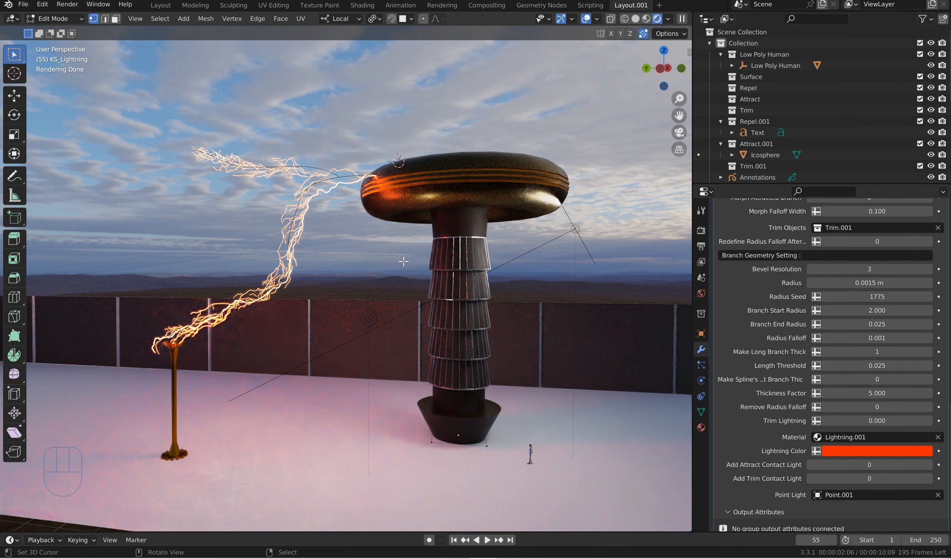
middle_drag(356, 287, 346, 286)
scroll(348, 284, up, 3)
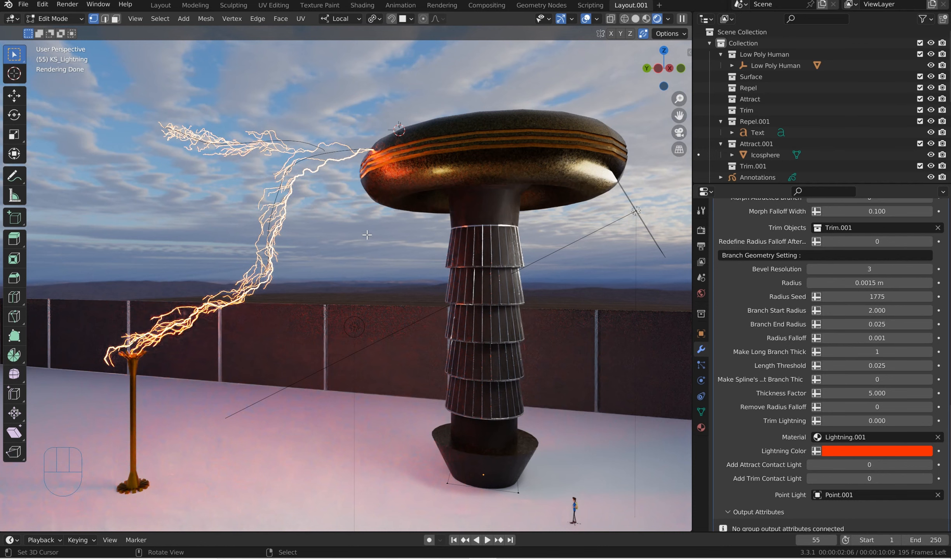
scroll(367, 234, down, 5)
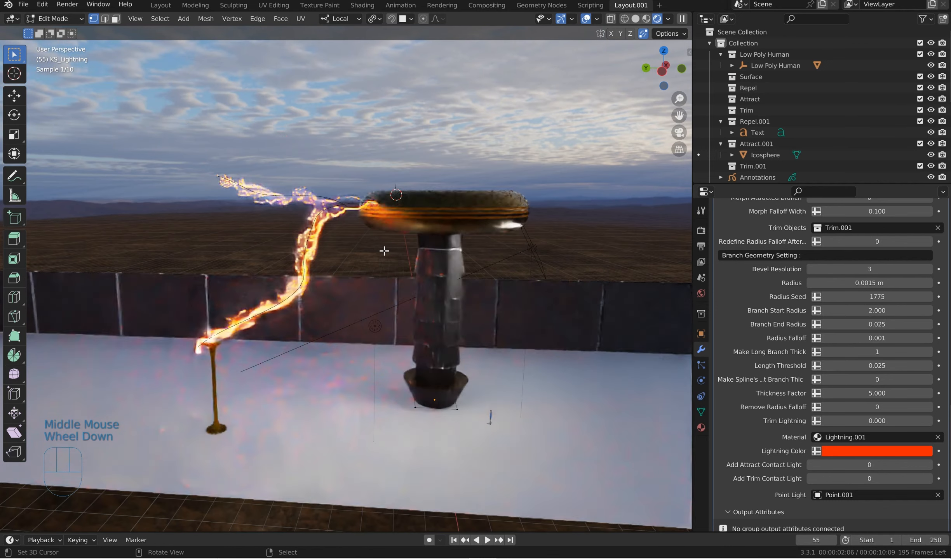
middle_drag(384, 251, 436, 201)
scroll(409, 228, up, 3)
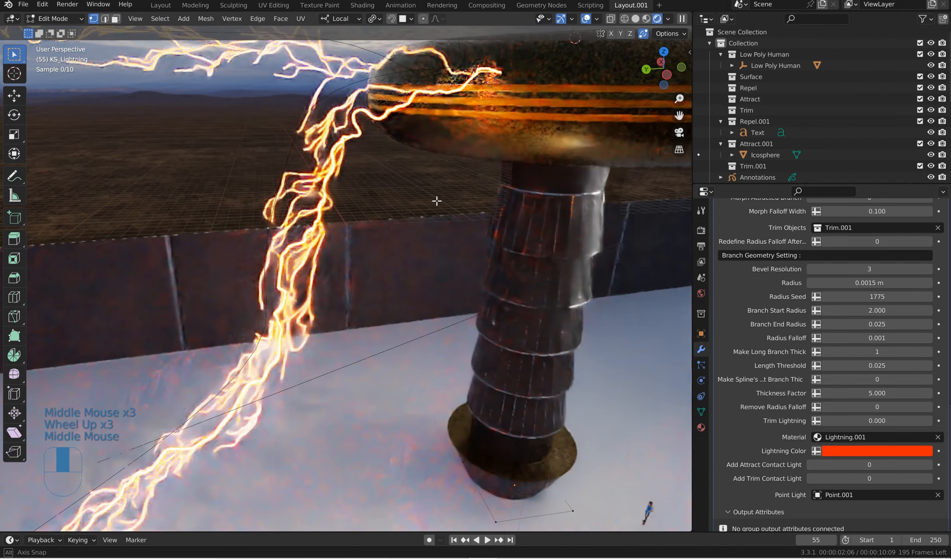
scroll(431, 200, down, 2)
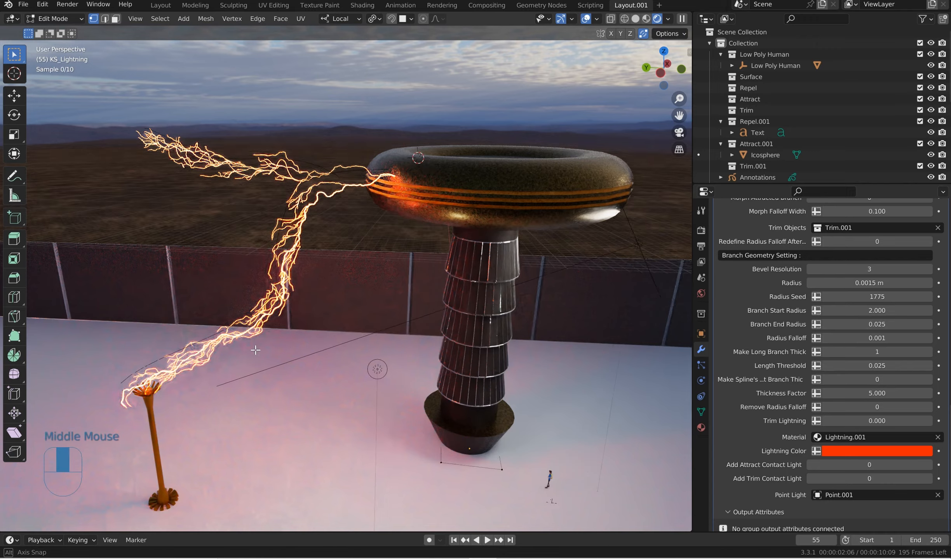
middle_drag(163, 398, 345, 268)
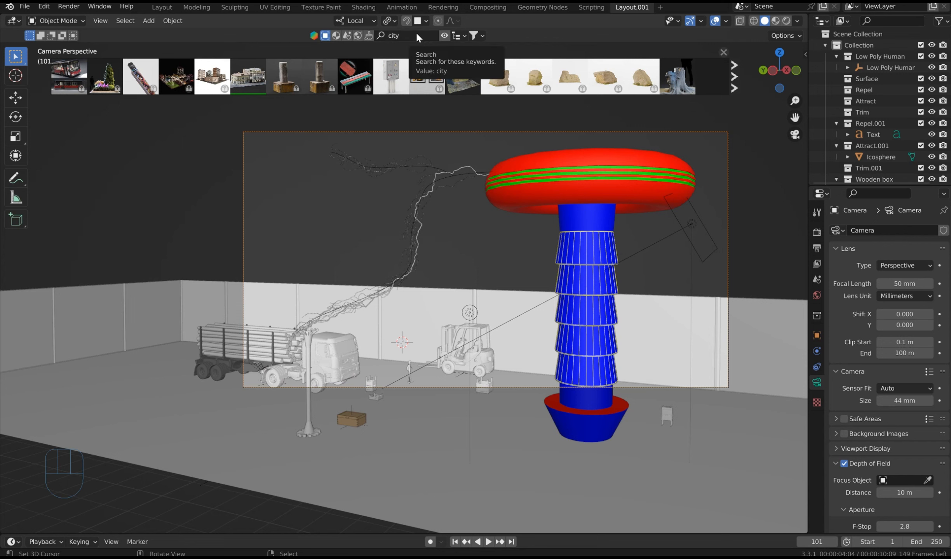
- Examine the added props around the coil, including the log truck, forklift, boxes and background building
middle_drag(358, 332, 336, 290)
right_click(338, 271)
right_click(331, 396)
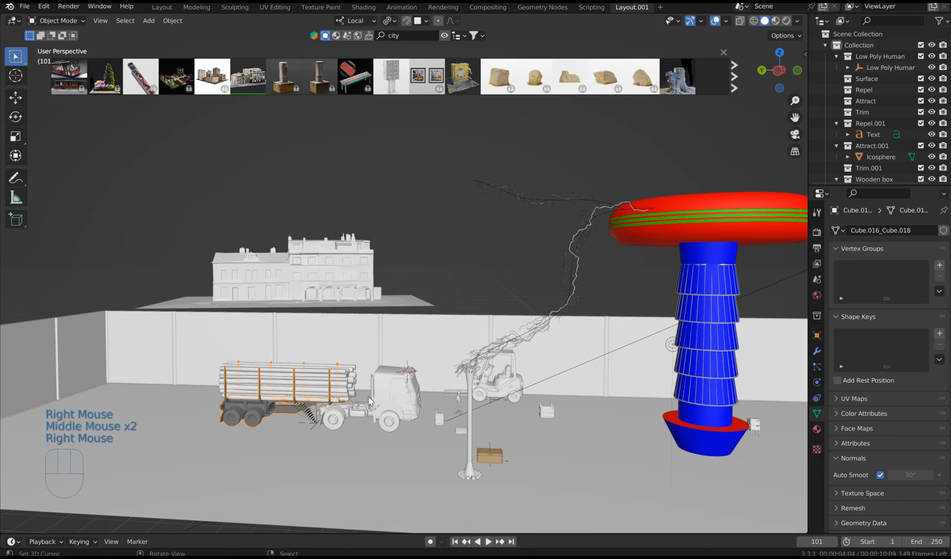
middle_drag(368, 396, 514, 431)
right_click(533, 420)
middle_drag(577, 435, 514, 430)
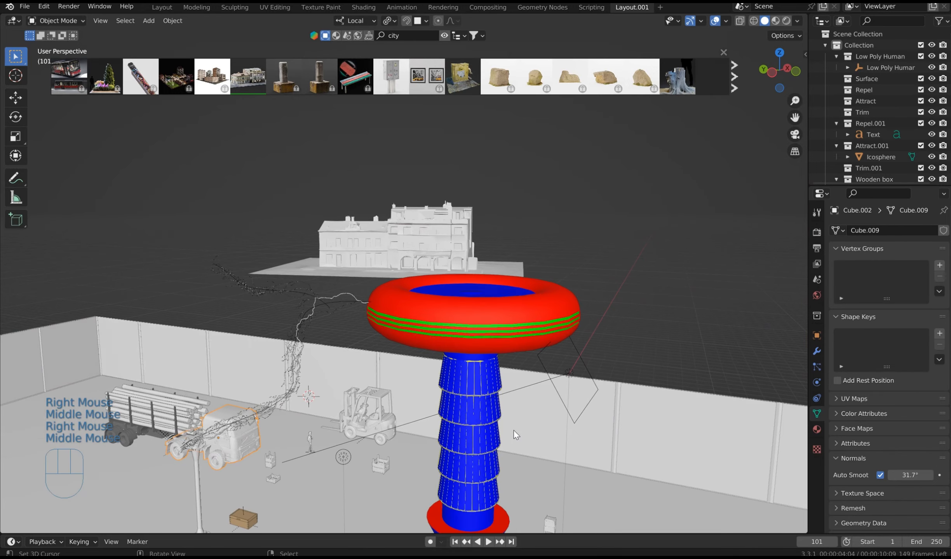
right_click(383, 440)
middle_drag(383, 447, 346, 377)
right_click(302, 367)
right_click(301, 365)
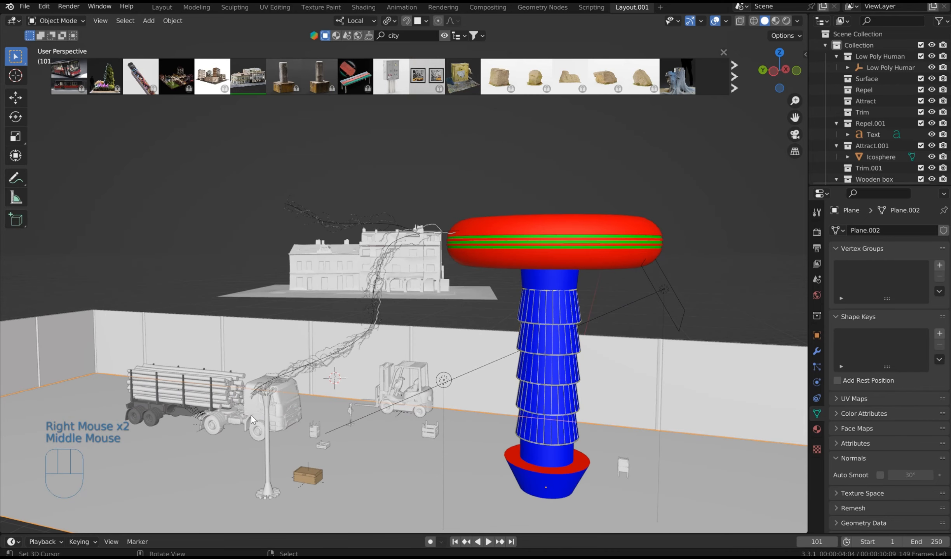
- Select the Volvo Truck's parent empty and try scaling the whole truck up about three times
right_click(197, 429)
right_click(195, 420)
right_click(194, 421)
right_click(193, 421)
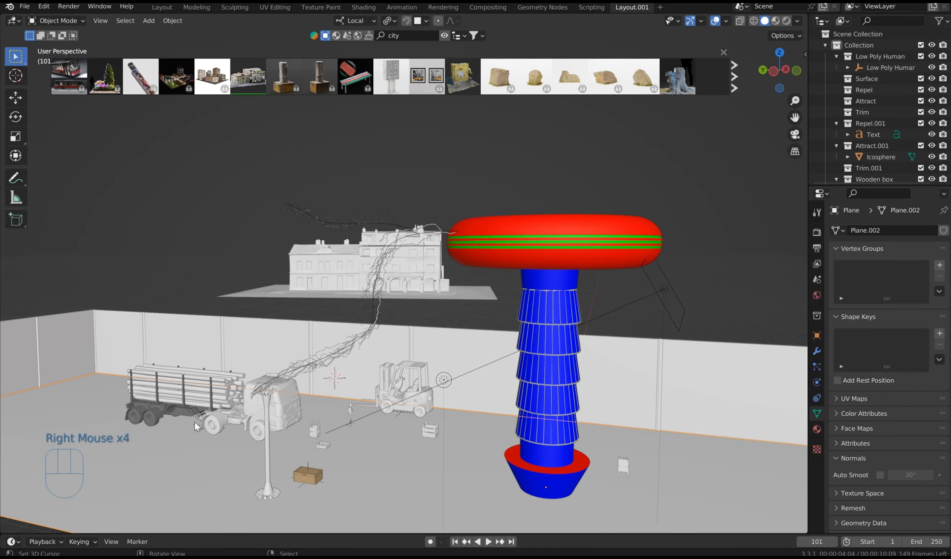
right_click(194, 421)
right_drag(194, 421, 196, 423)
right_click(196, 423)
right_click(196, 423)
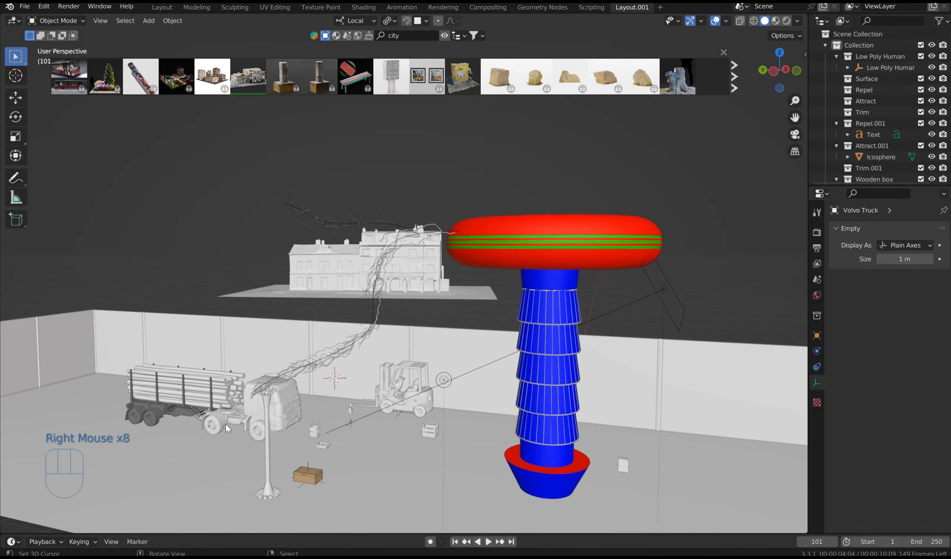
key(g)
key(s)
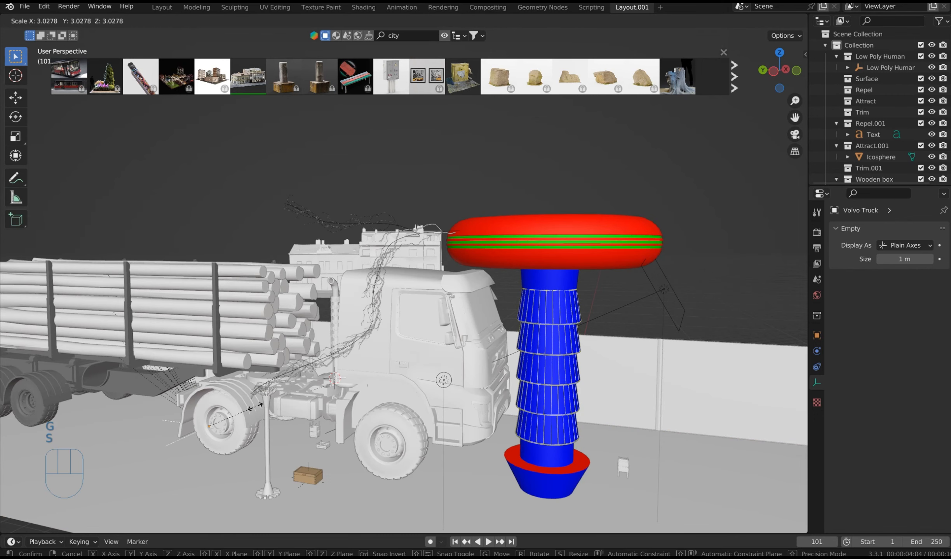
right_click(423, 335)
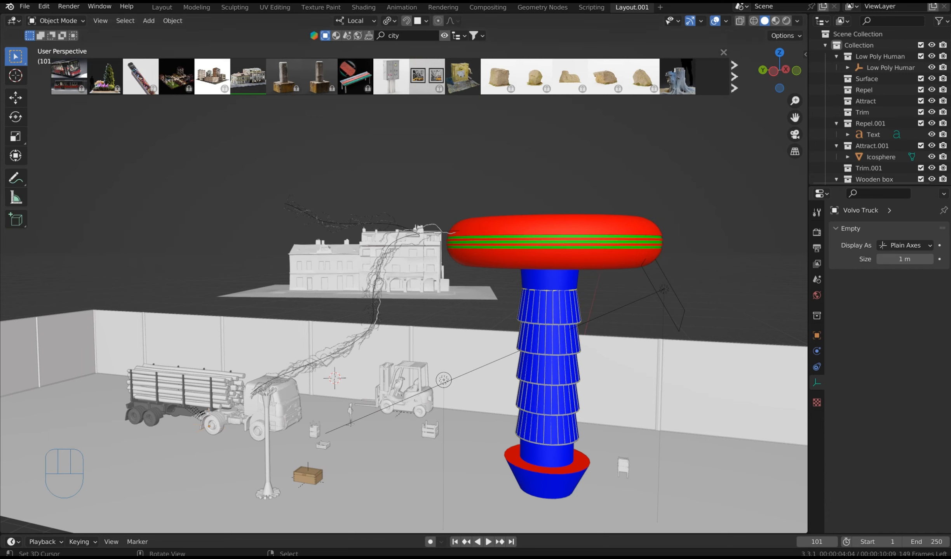
- Examine the finished camera render of frame 101, then return to the main scene window
click(559, 516)
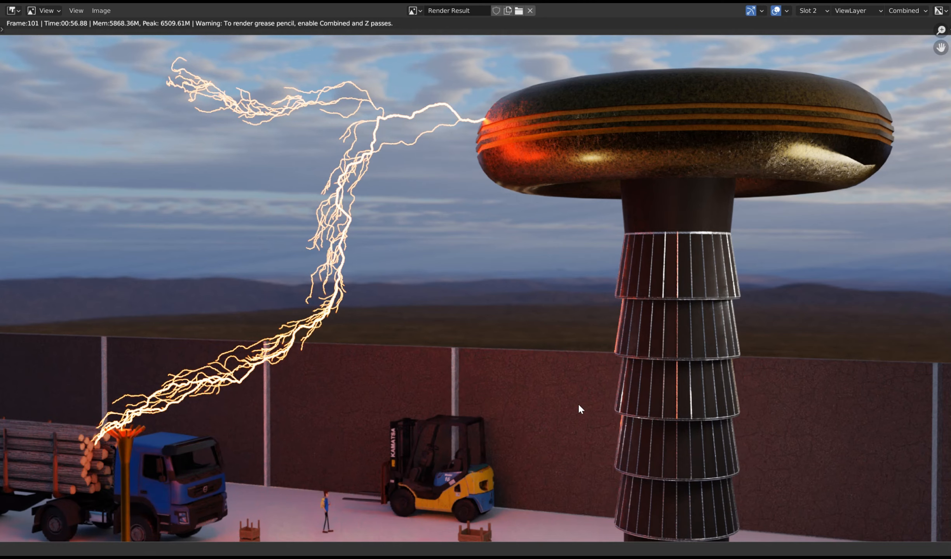
scroll(577, 397, down, 2)
scroll(577, 398, up, 2)
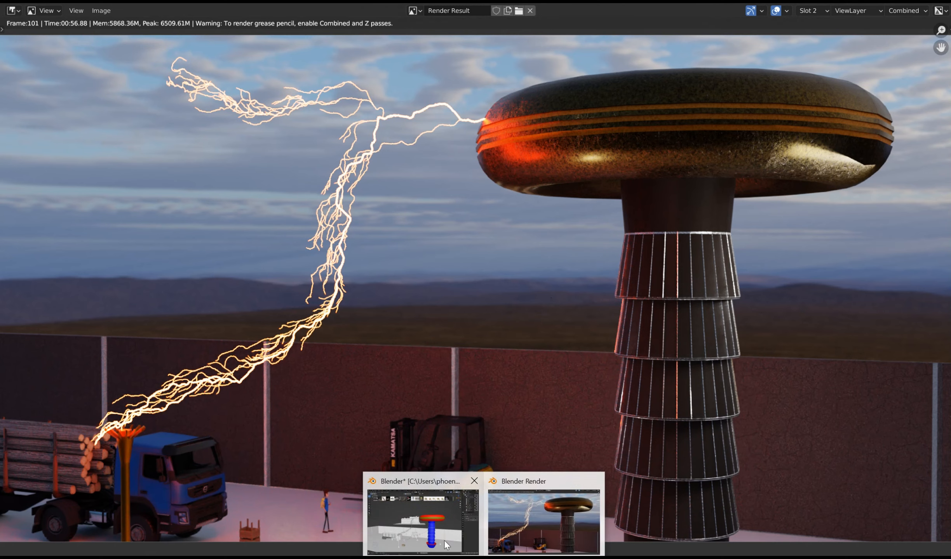
click(438, 534)
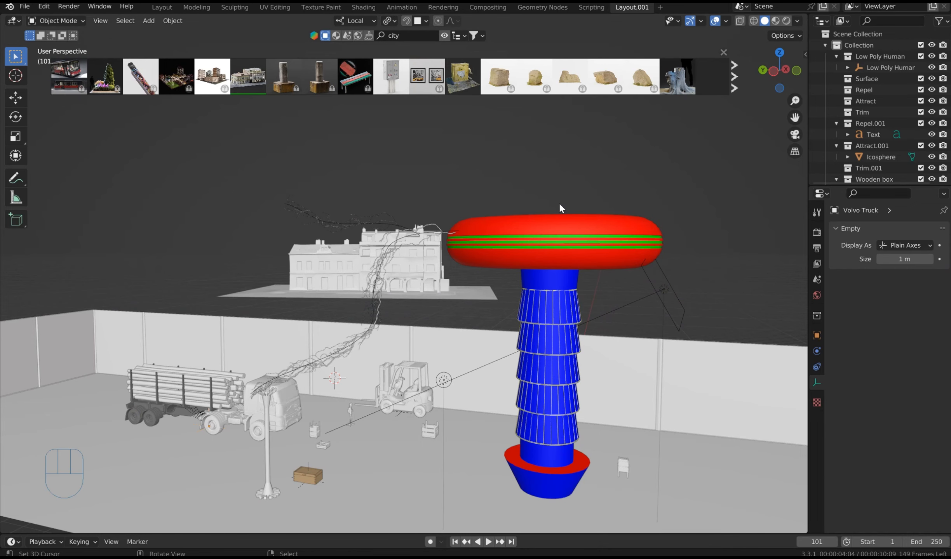
- Select the camera in camera view and set its Depth of Field focus object to KS_Lightning
key(KP_0)
right_click(691, 132)
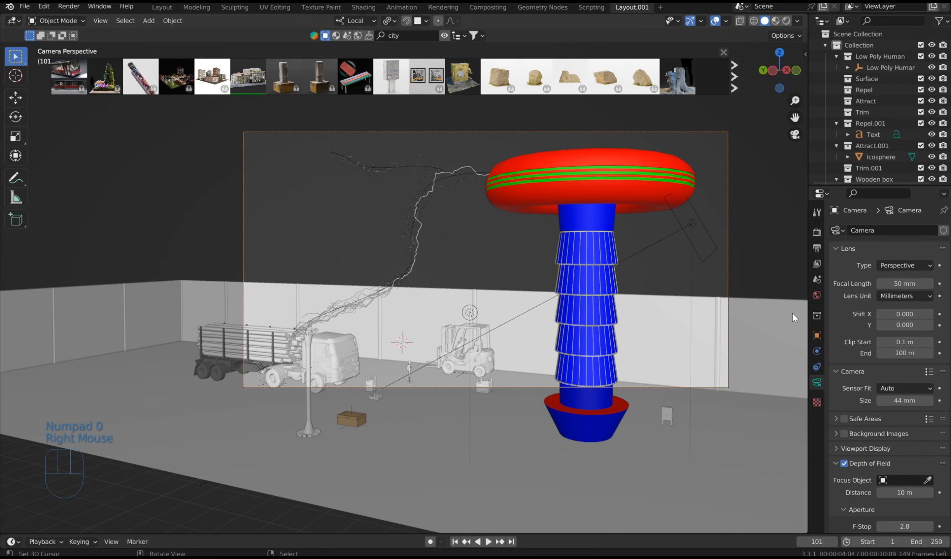
drag(808, 389, 754, 389)
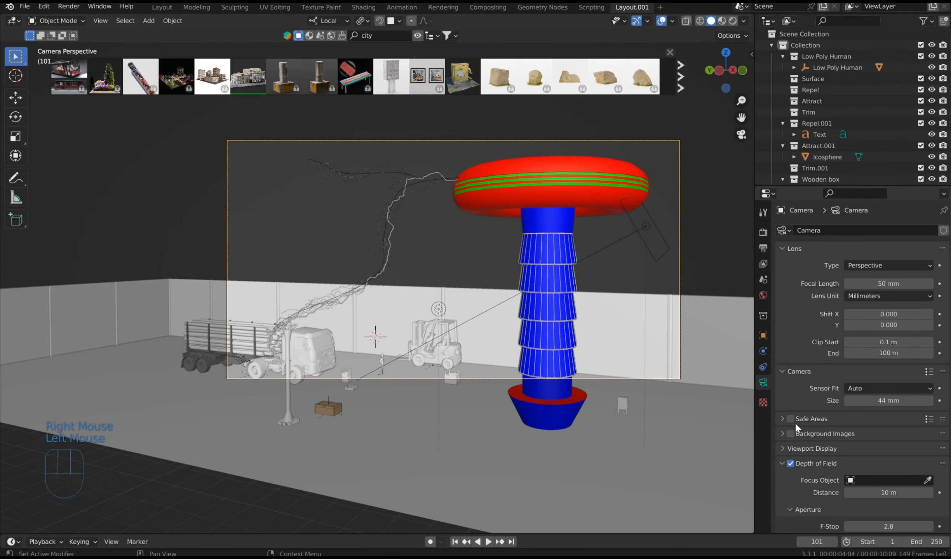
scroll(812, 420, down, 2)
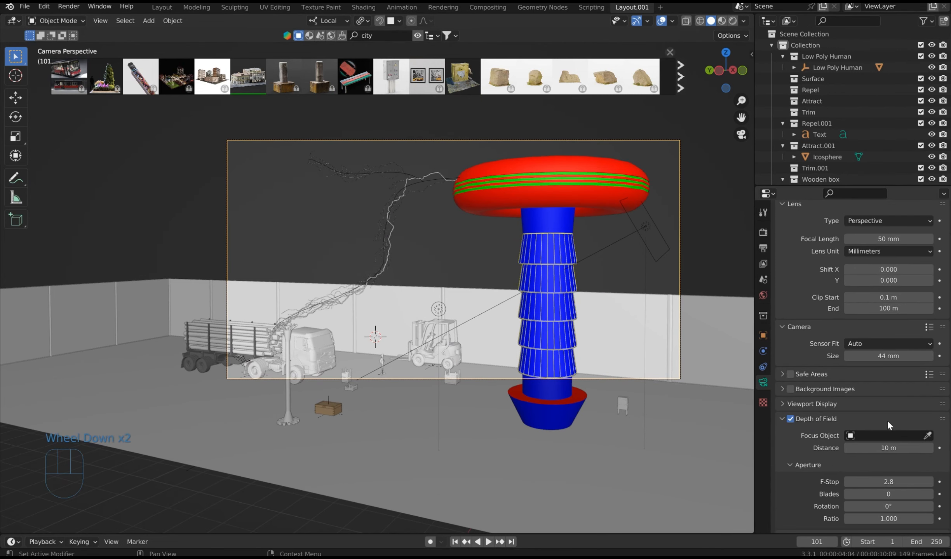
click(928, 436)
click(401, 204)
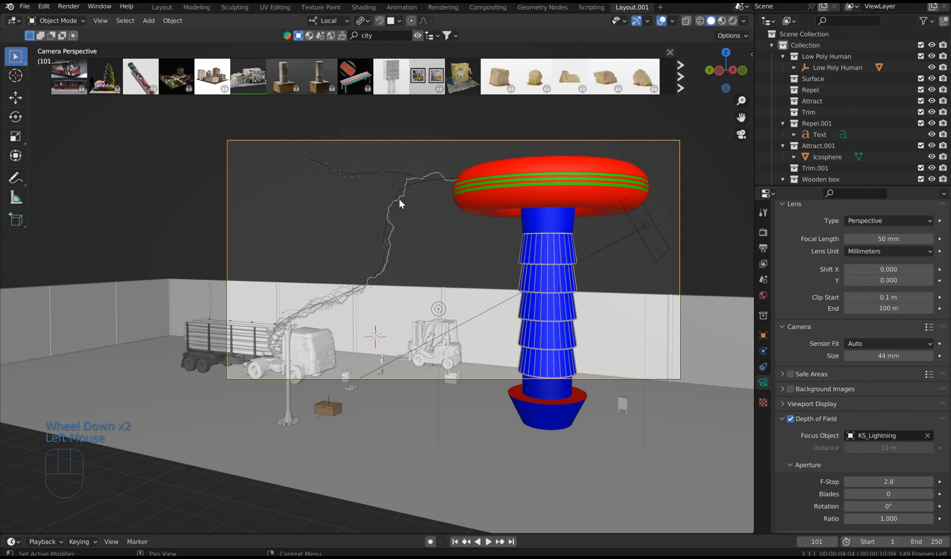